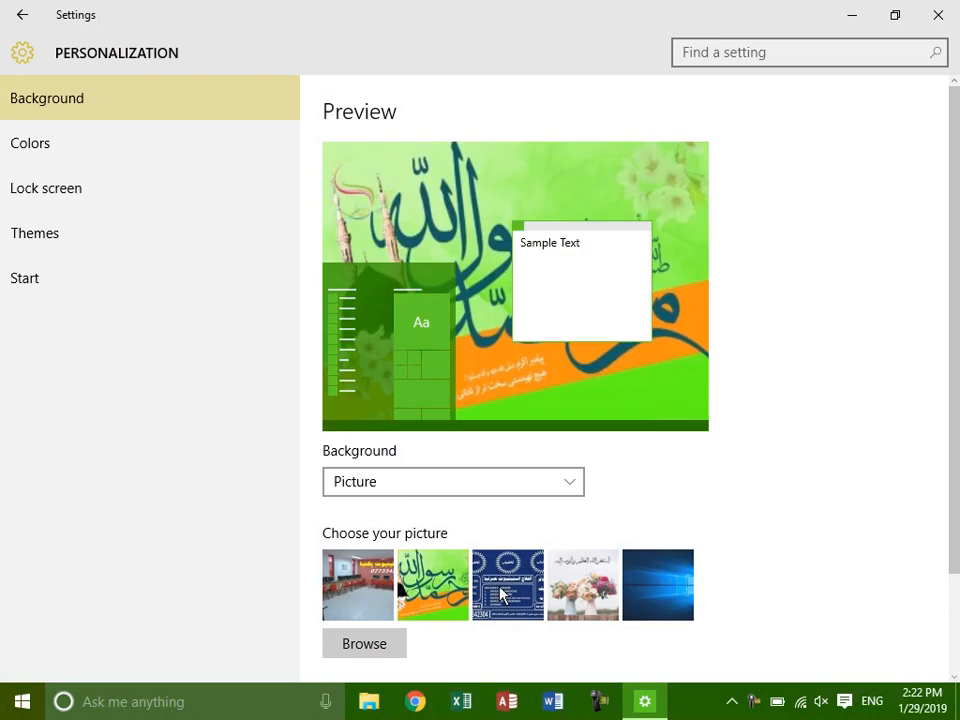
Set the dark blue discount poster picture as the desktop background and view it on the desktop
left_click(860, 18)
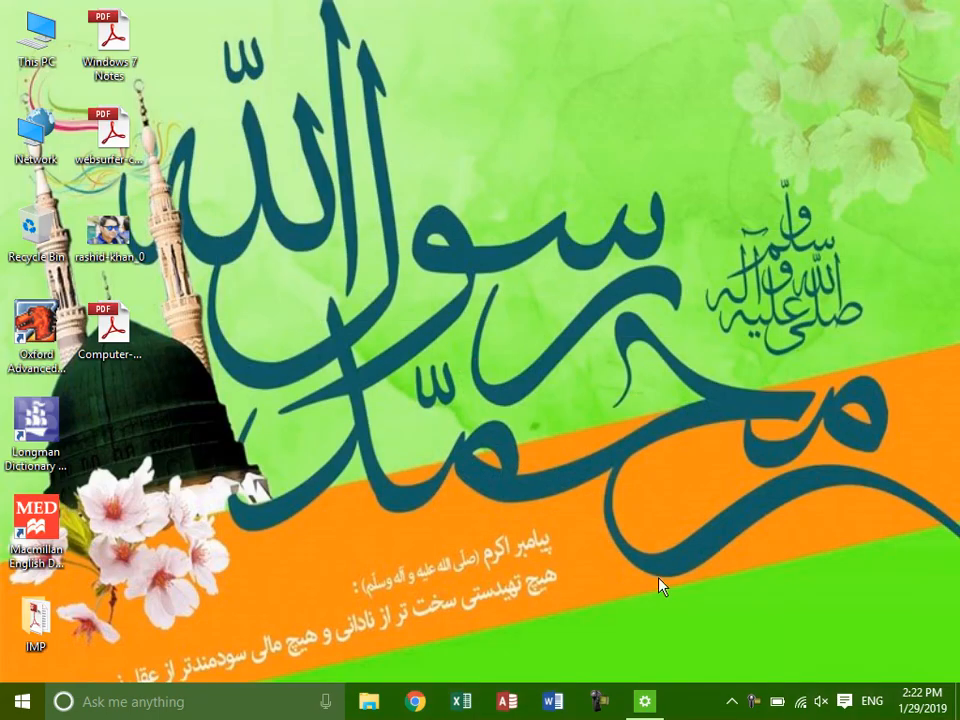
left_click(645, 701)
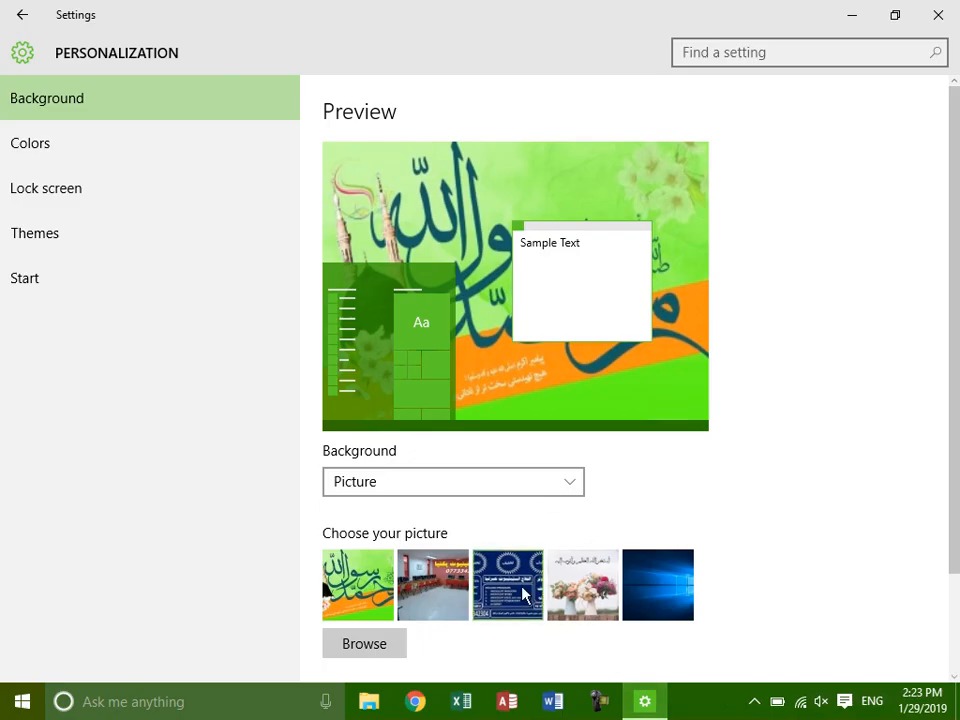
left_click(524, 592)
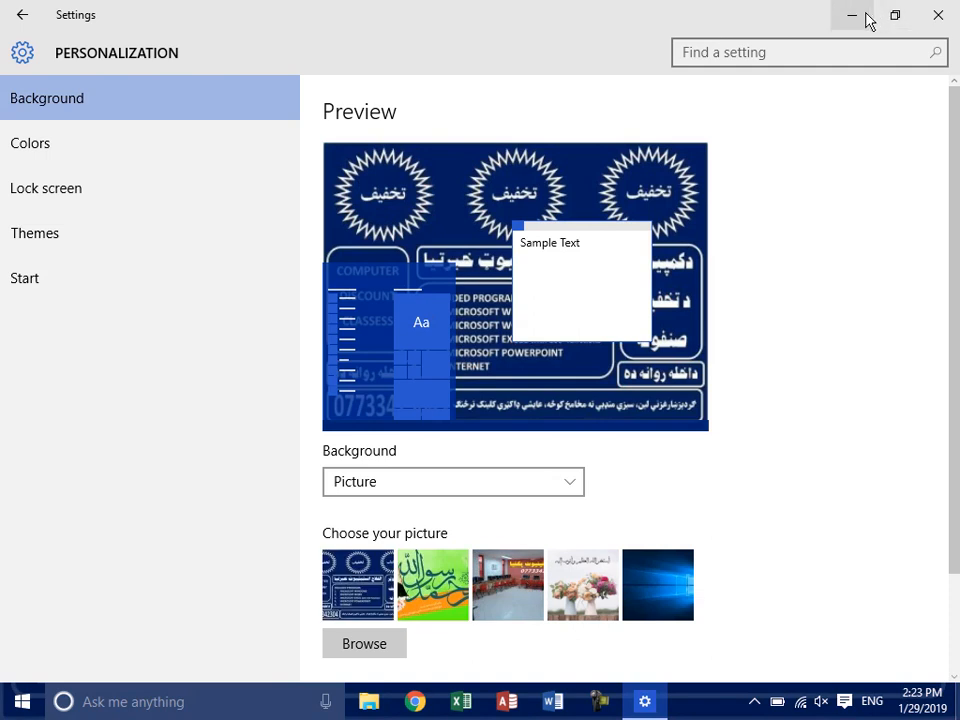
left_click(870, 14)
left_click(647, 705)
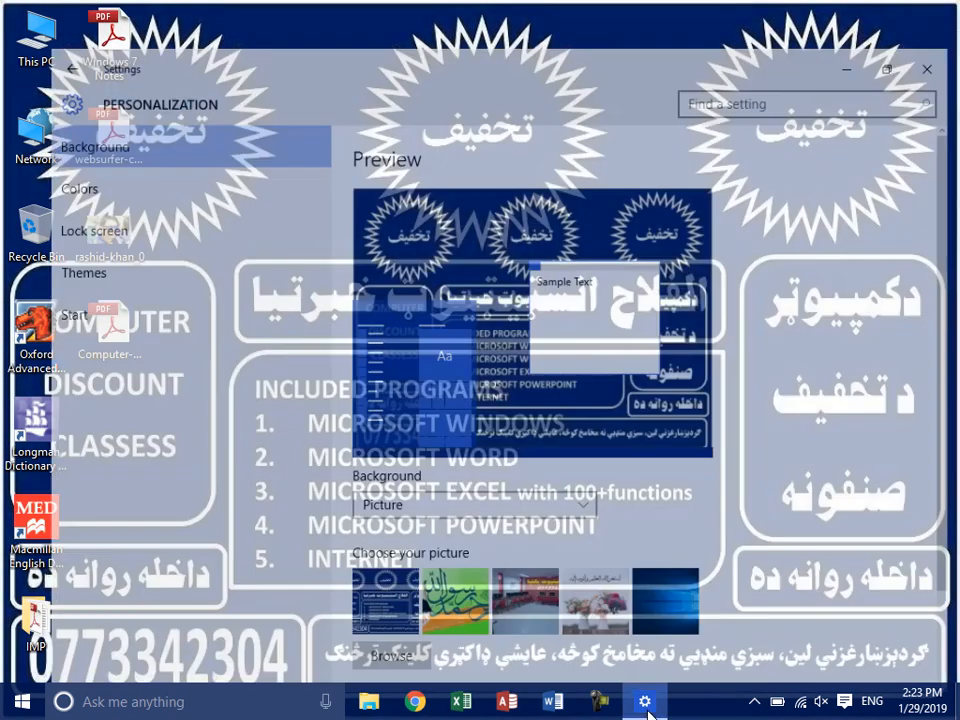
Try the flower picture, switch the background to the blue Windows logo picture, and view it on the desktop
left_click(610, 614)
left_click(680, 590)
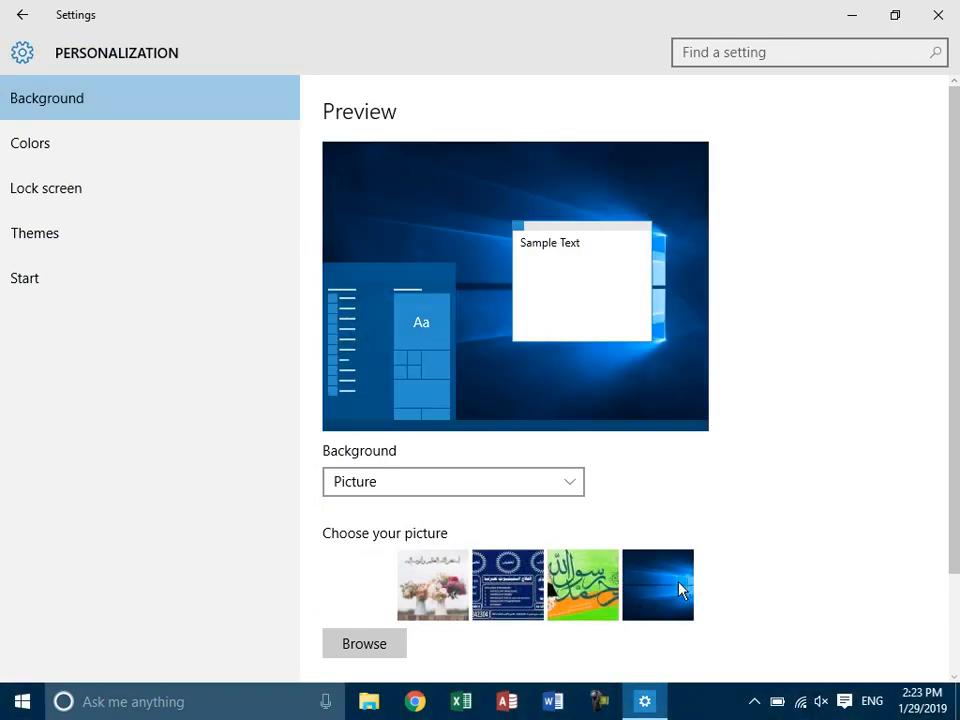
left_click(869, 18)
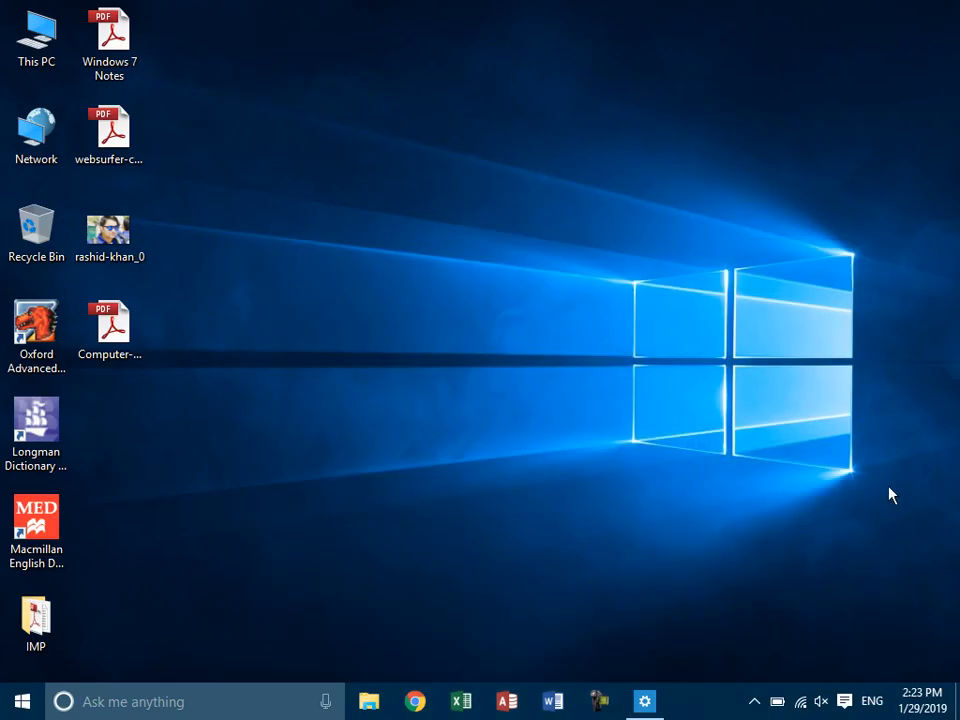
left_click(645, 700)
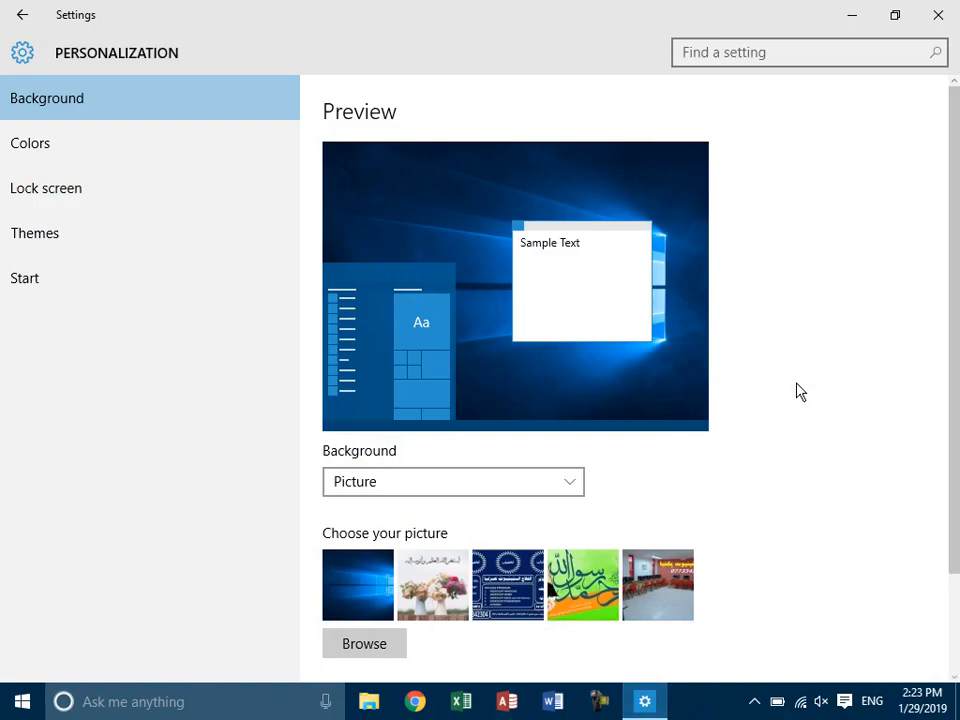
Browse the Downloads folder for the car-shaped house picture DrzufRyX0AInwMV, set it as the background, and view it on the desktop
scroll(805, 392, "down", 3)
scroll(799, 386, "down", 1)
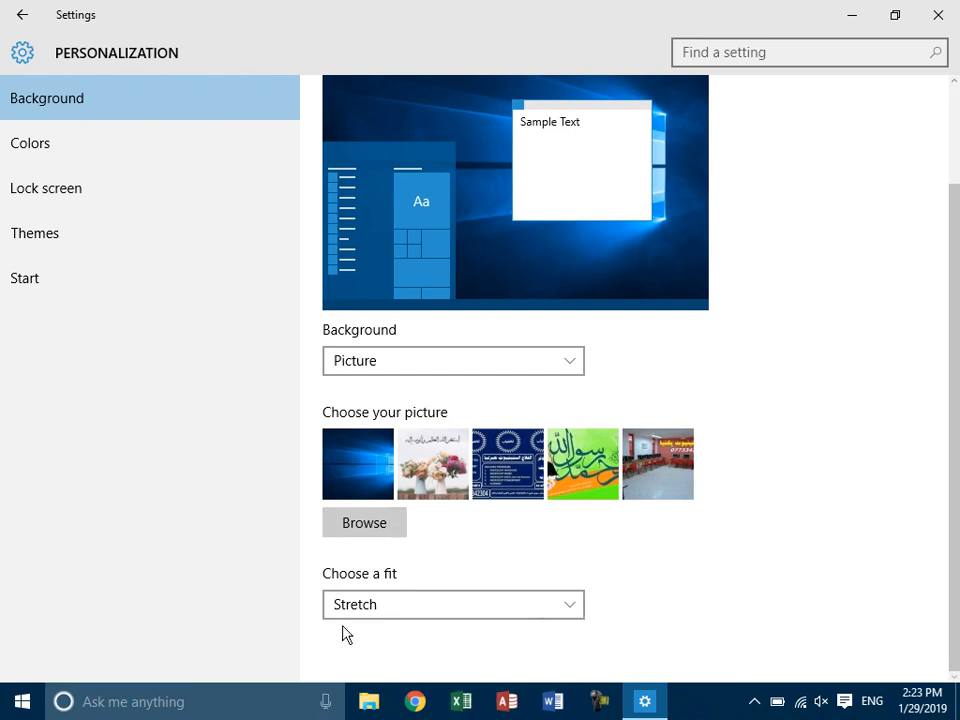
left_click(371, 528)
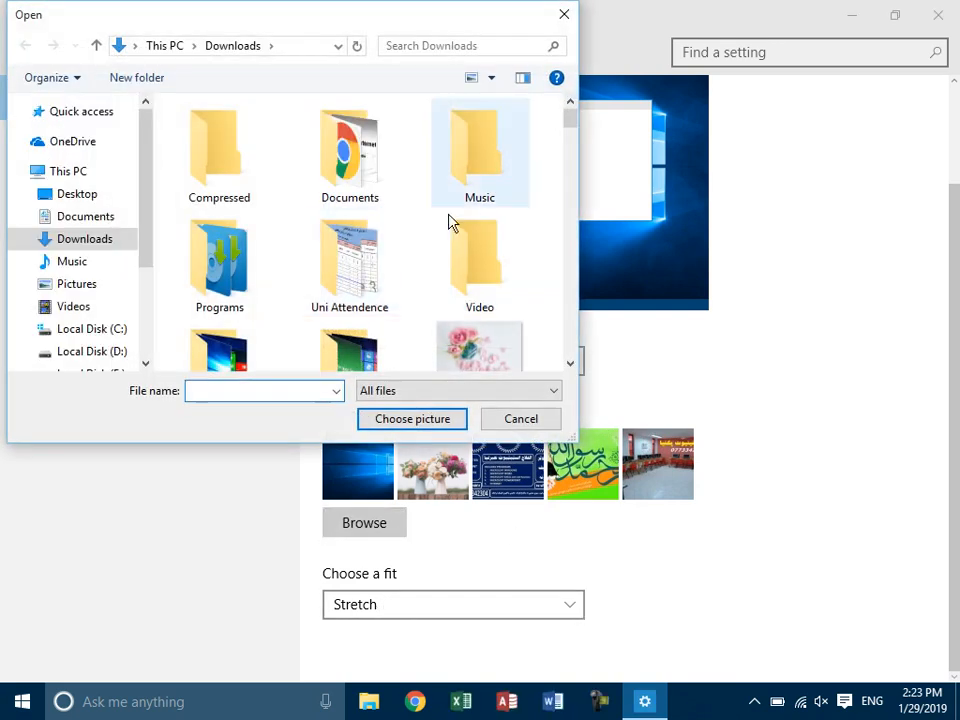
scroll(369, 296, "down", 5)
scroll(371, 300, "down", 5)
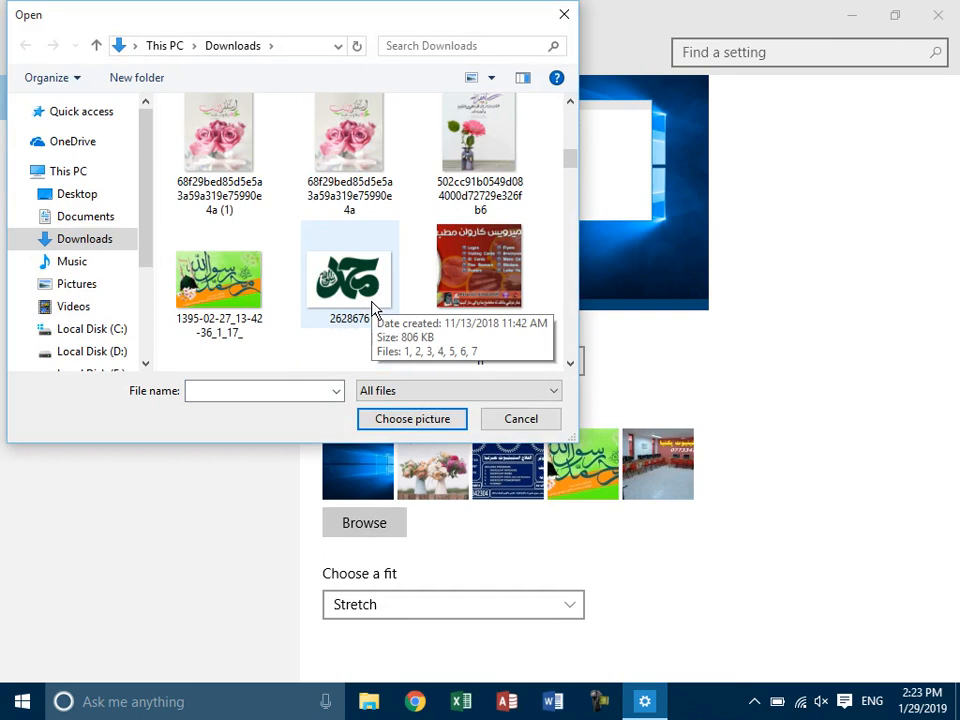
scroll(372, 316, "down", 2)
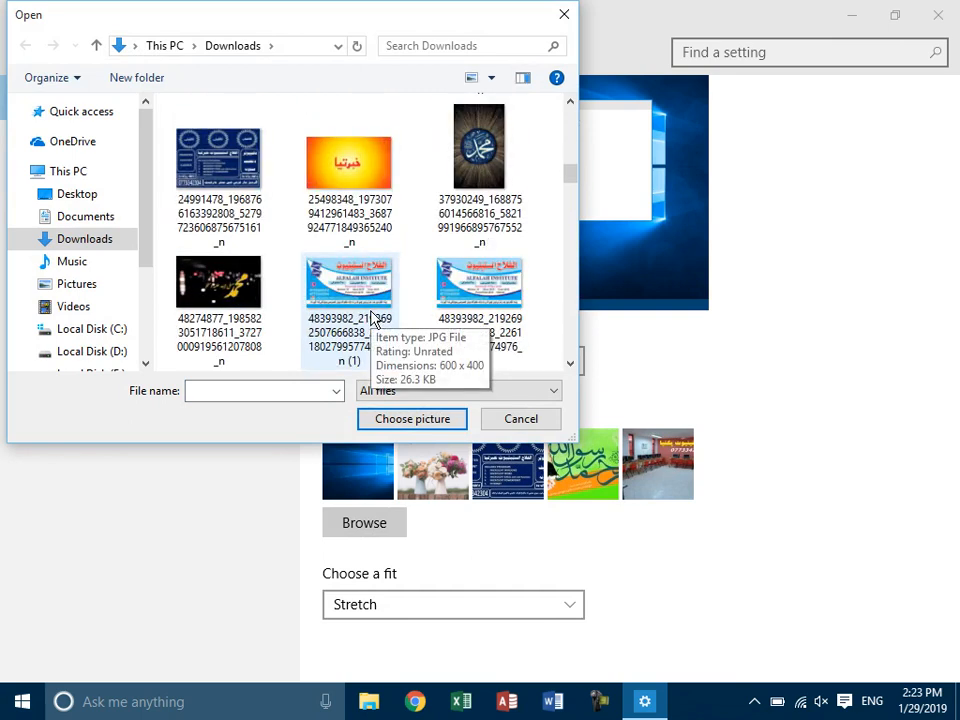
scroll(372, 316, "down", 2)
scroll(372, 318, "down", 4)
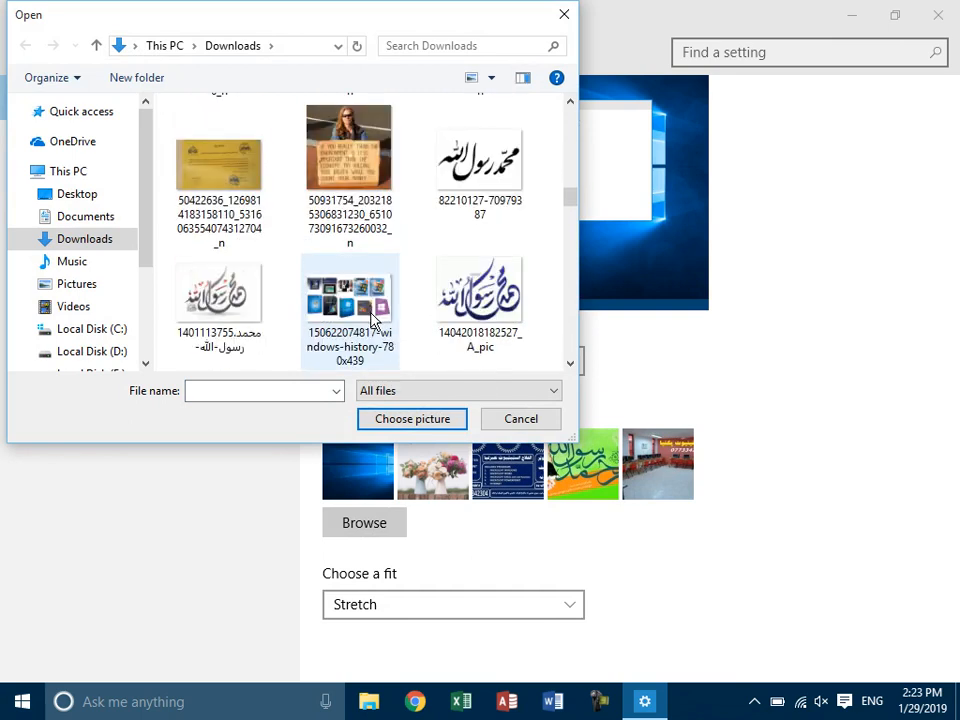
scroll(372, 318, "up", 2)
scroll(372, 318, "down", 6)
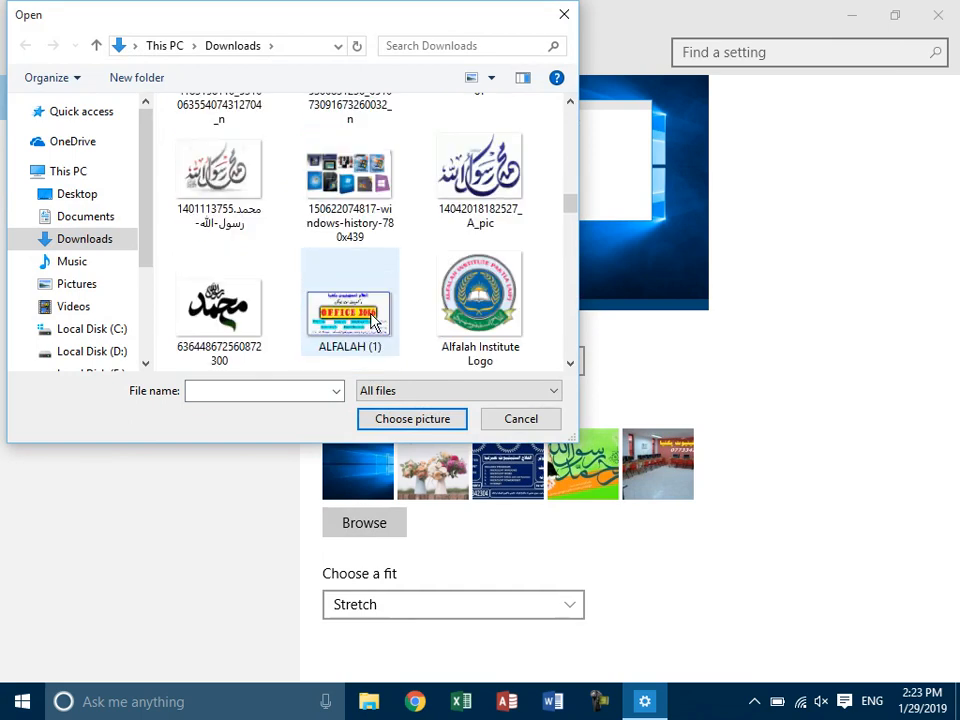
scroll(372, 325, "down", 4)
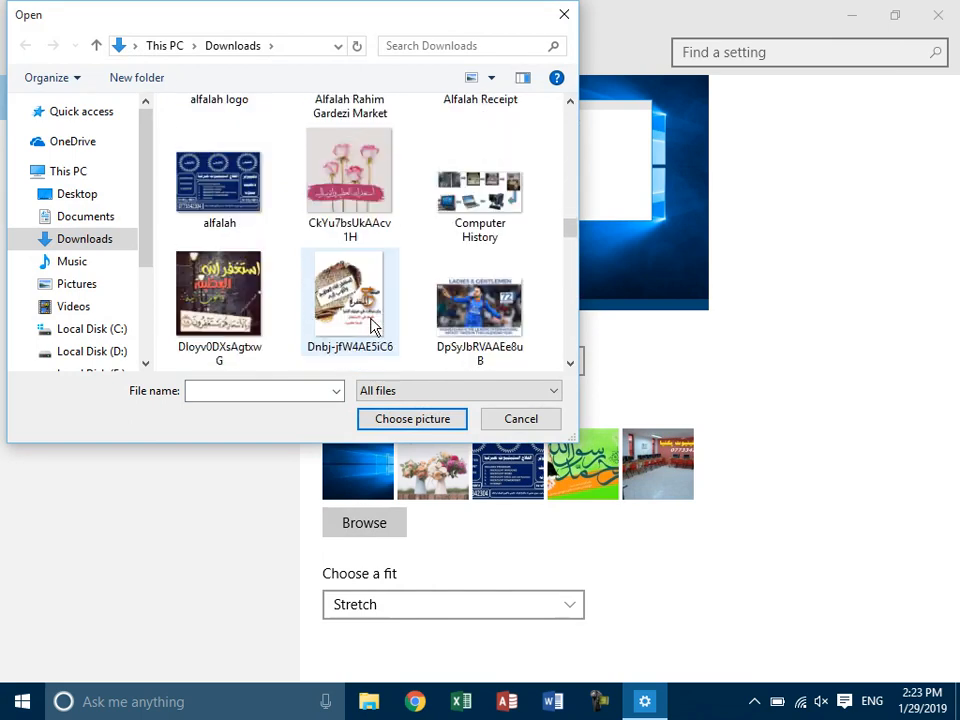
left_click(462, 198)
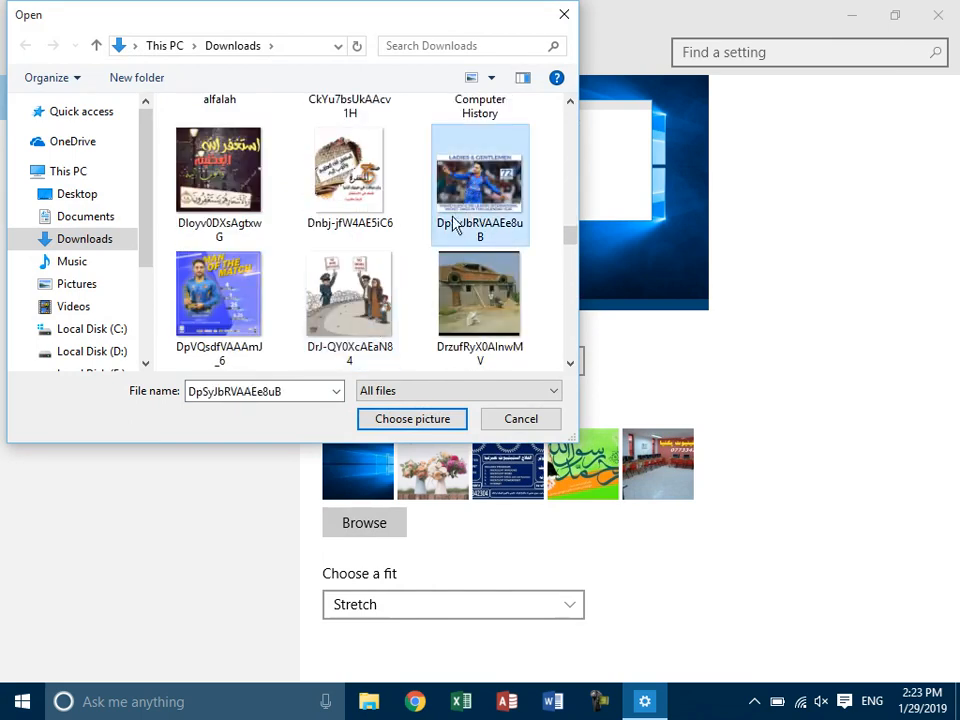
left_click(479, 362)
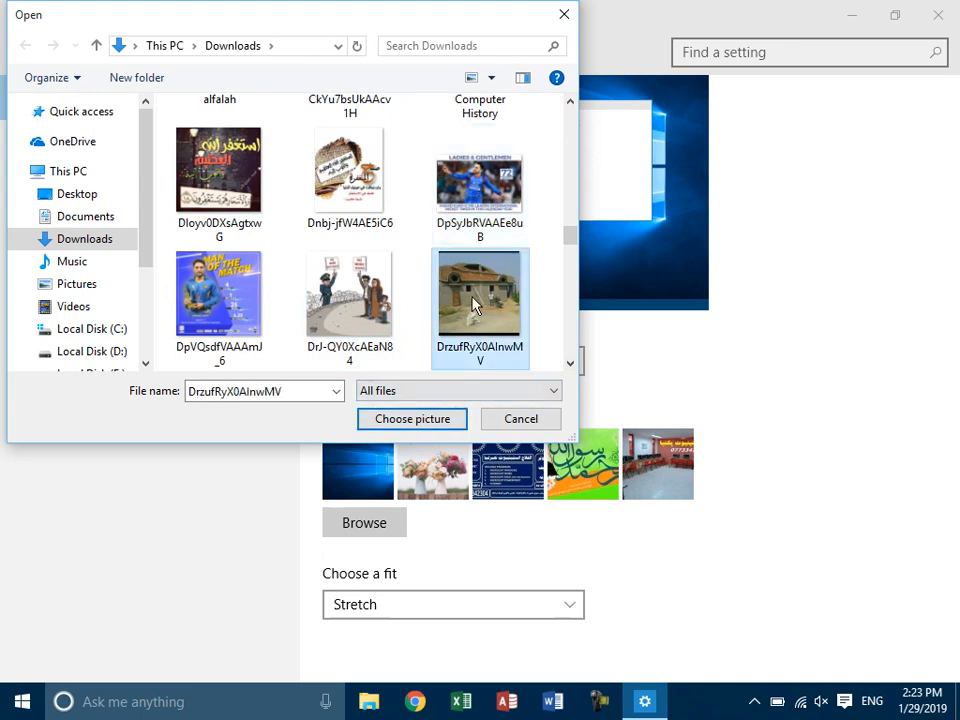
left_click(421, 426)
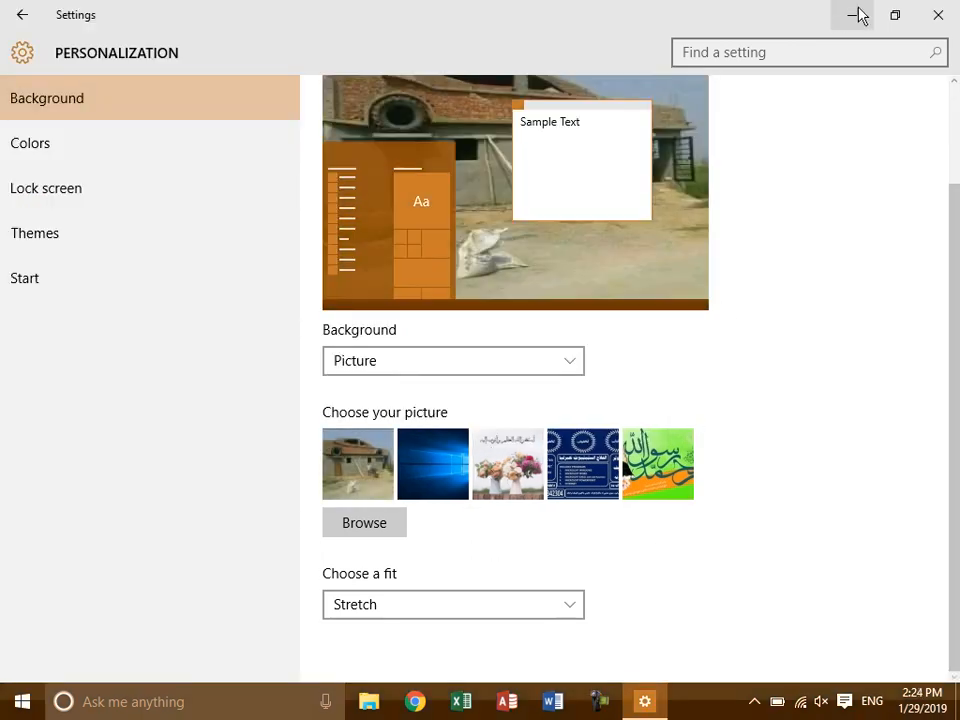
left_click(855, 14)
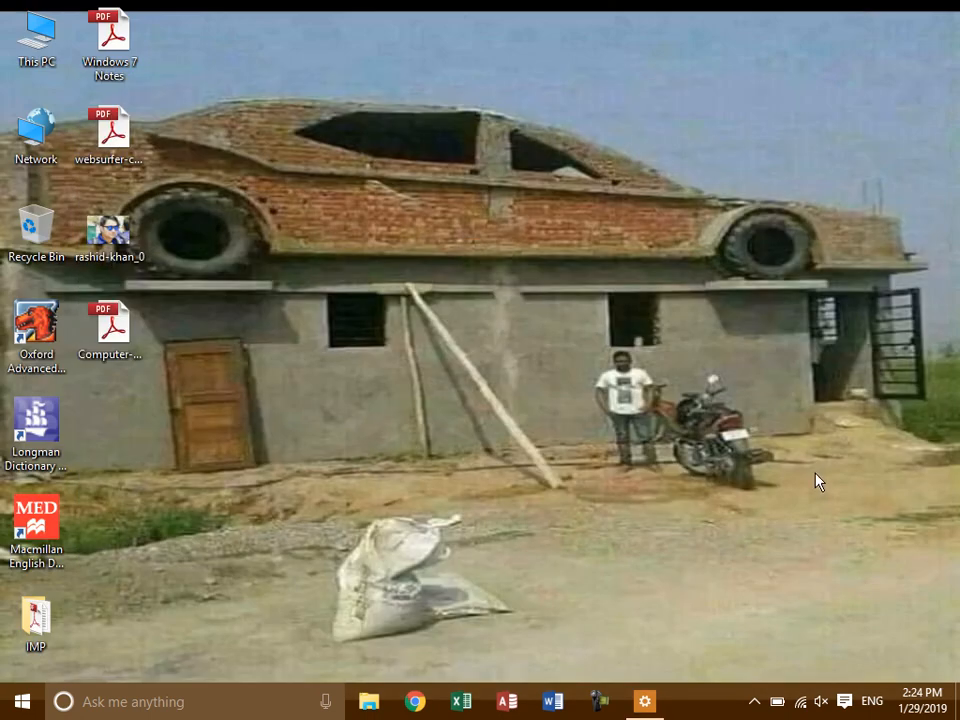
left_click(645, 701)
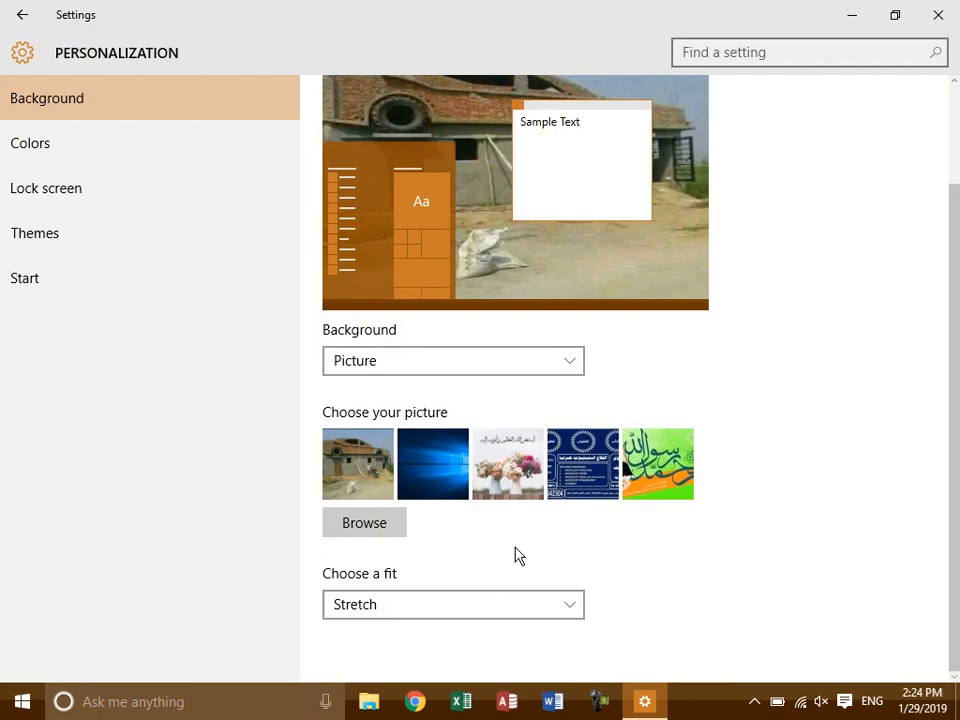
Alternate between the blue Windows logo and green calligraphy pictures, ending on the green calligraphy, and view it on the desktop
left_click(456, 467)
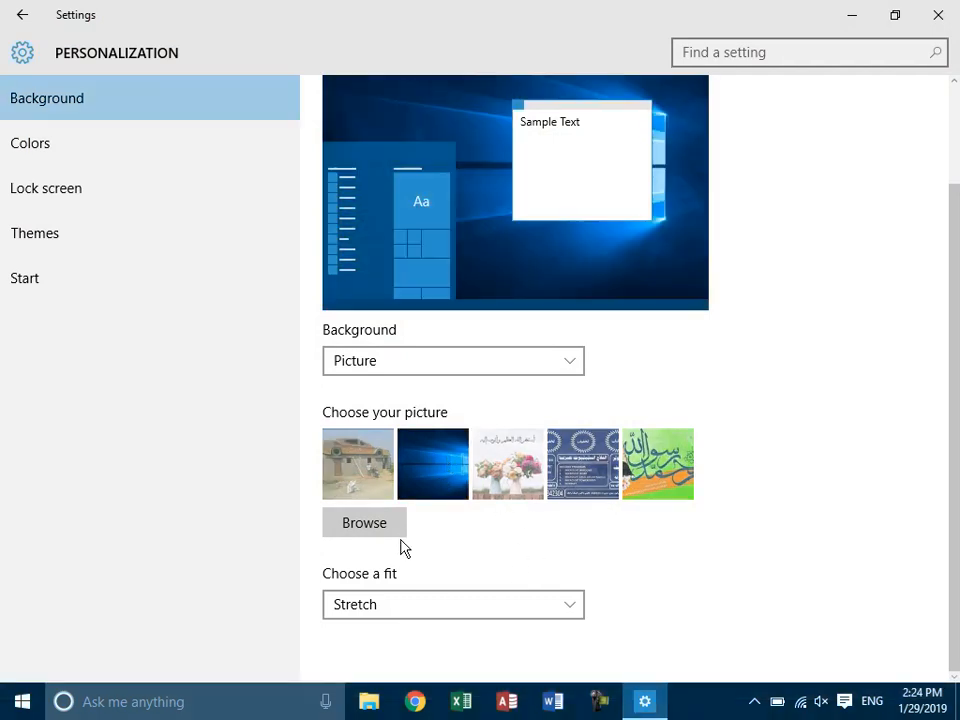
left_click(658, 495)
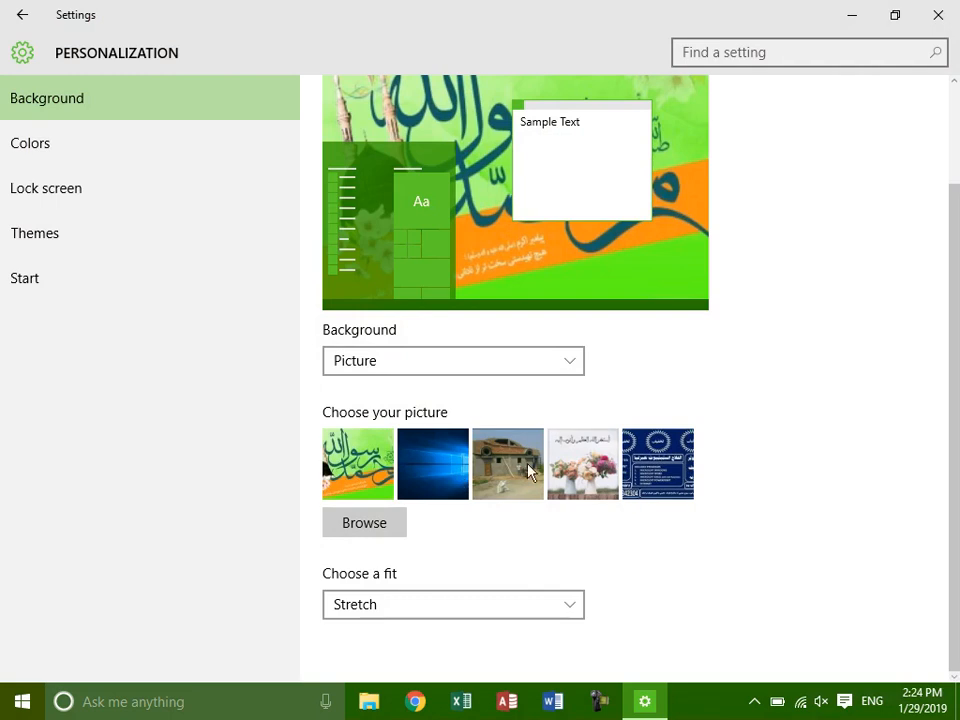
left_click(441, 464)
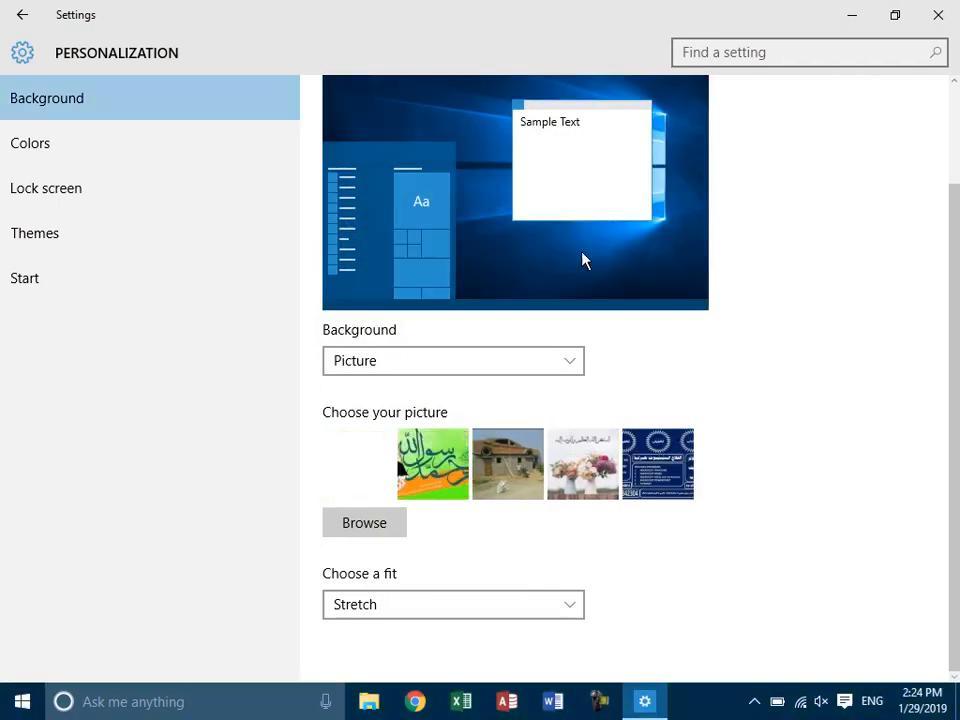
left_click(433, 470)
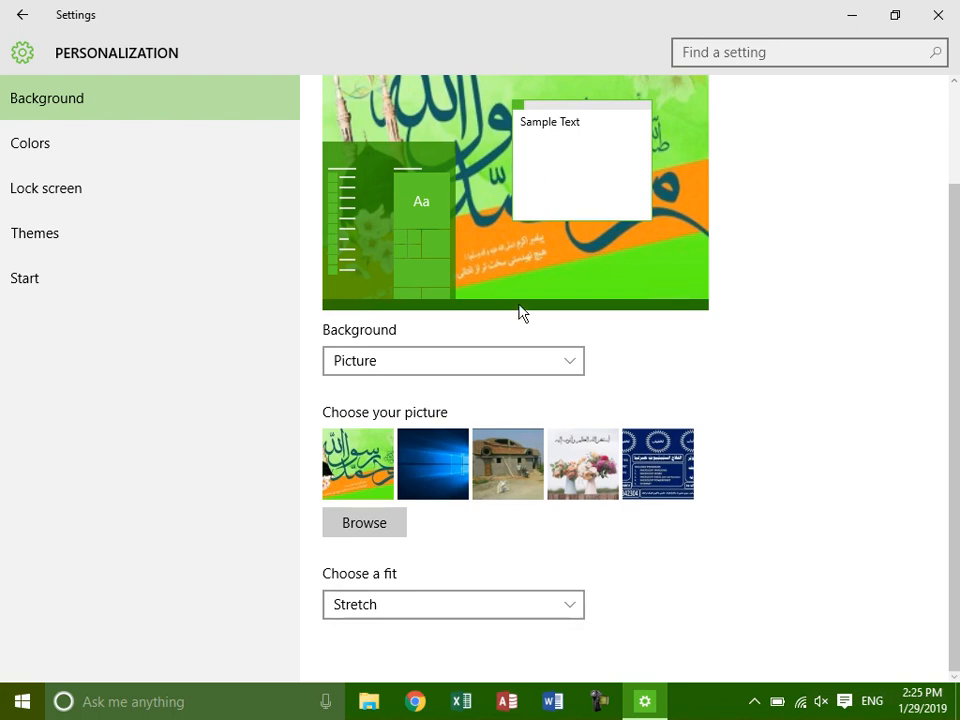
left_click(856, 14)
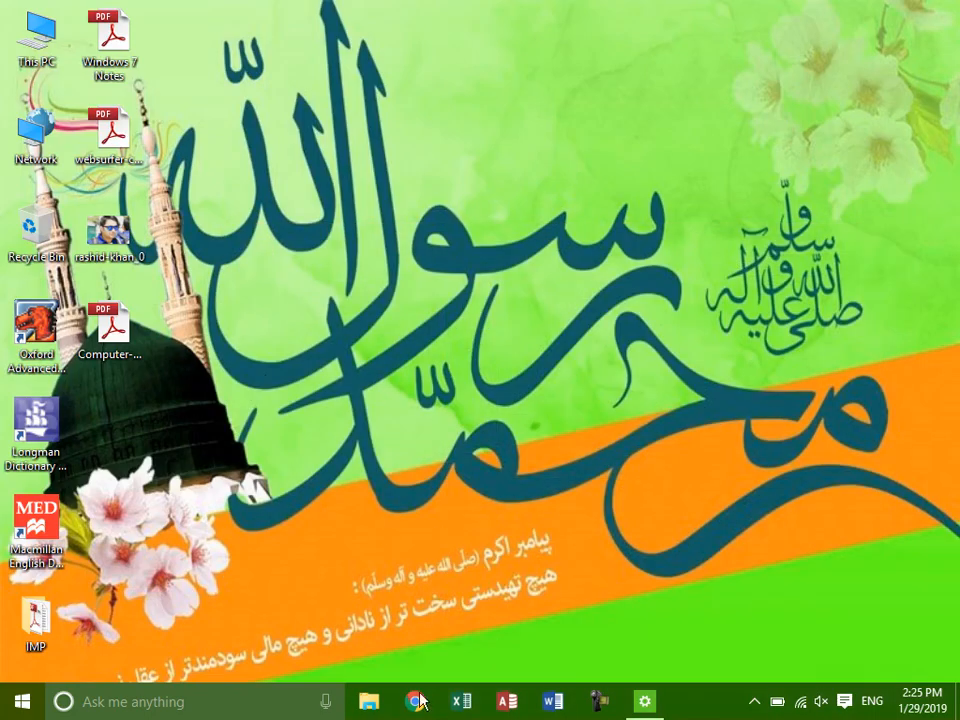
left_click(639, 707)
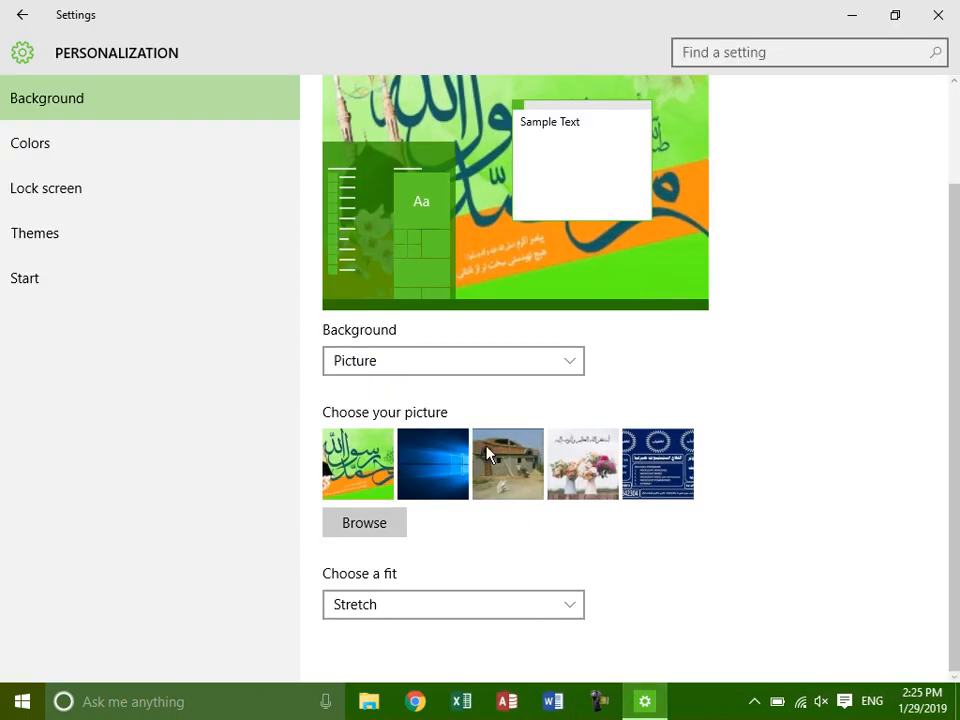
Set the background picture's fit to Fill and view the effect on the desktop
left_click(459, 610)
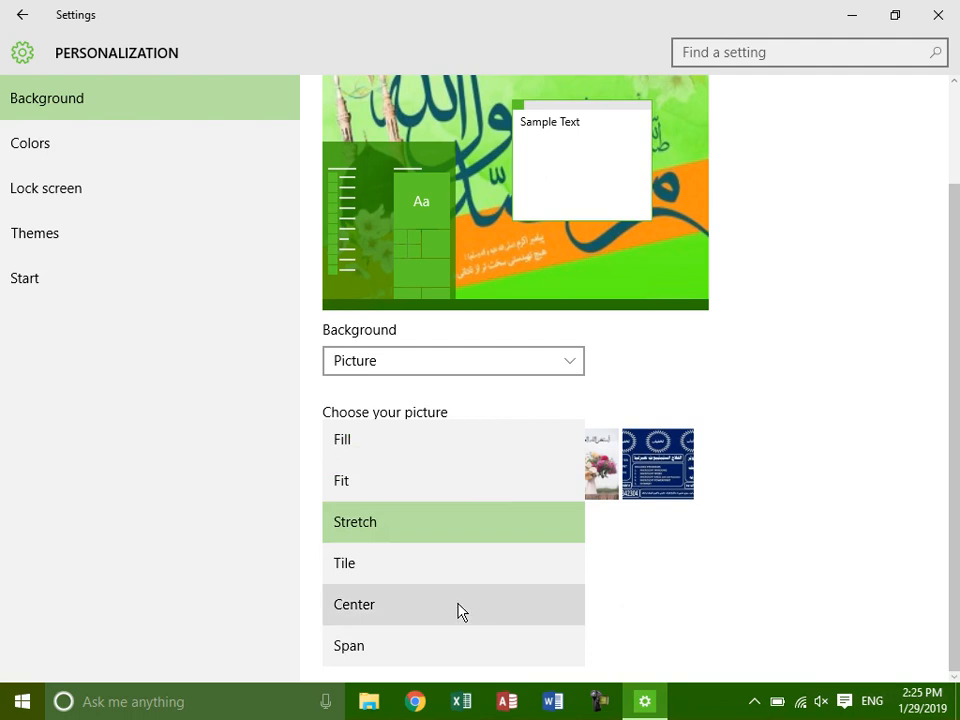
left_click(345, 439)
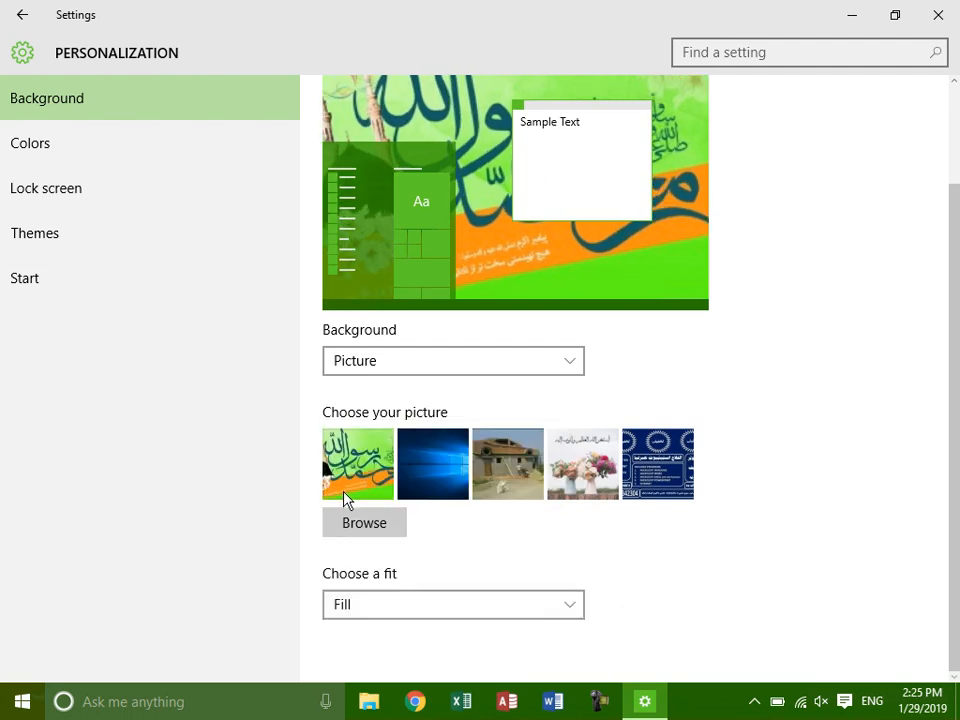
left_click(853, 17)
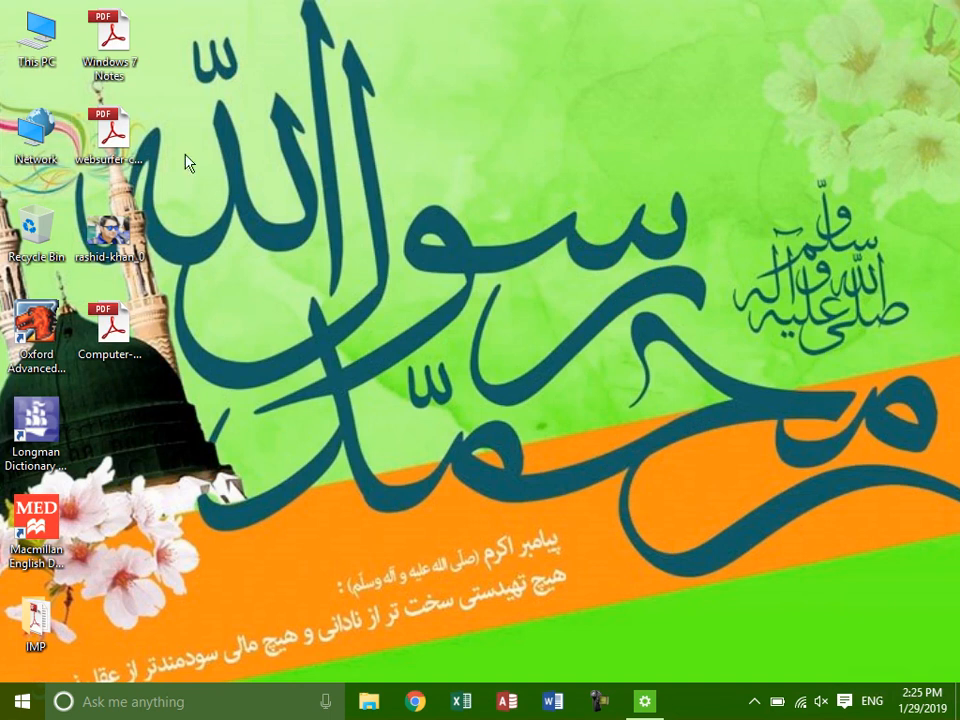
key("alt+Tab")
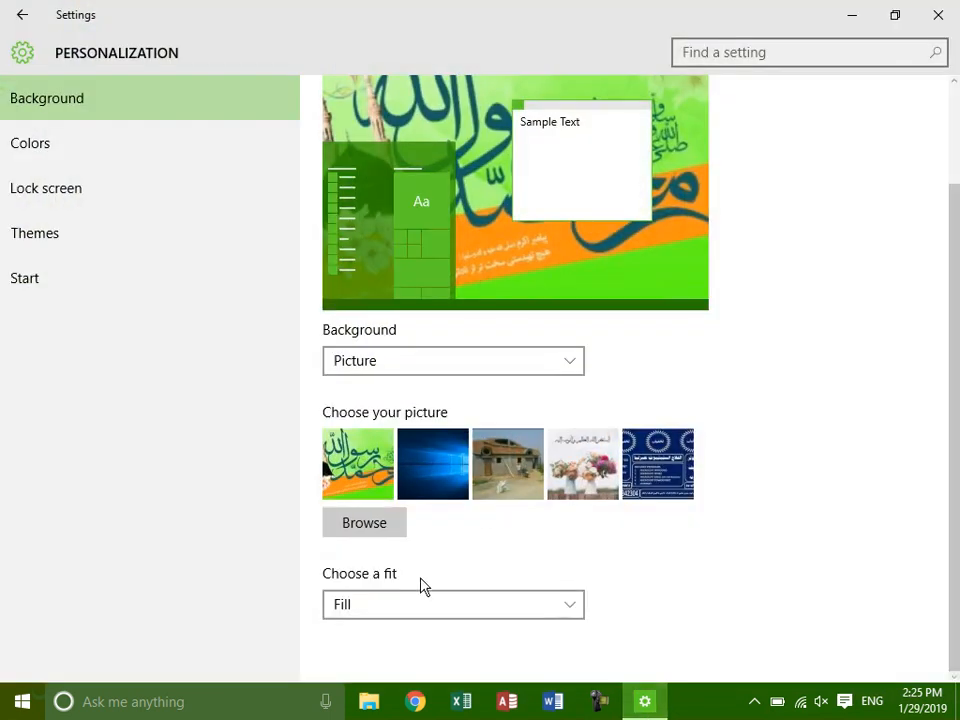
Set the background picture's fit to Fit and view the effect on the desktop
left_click(432, 604)
left_click(392, 484)
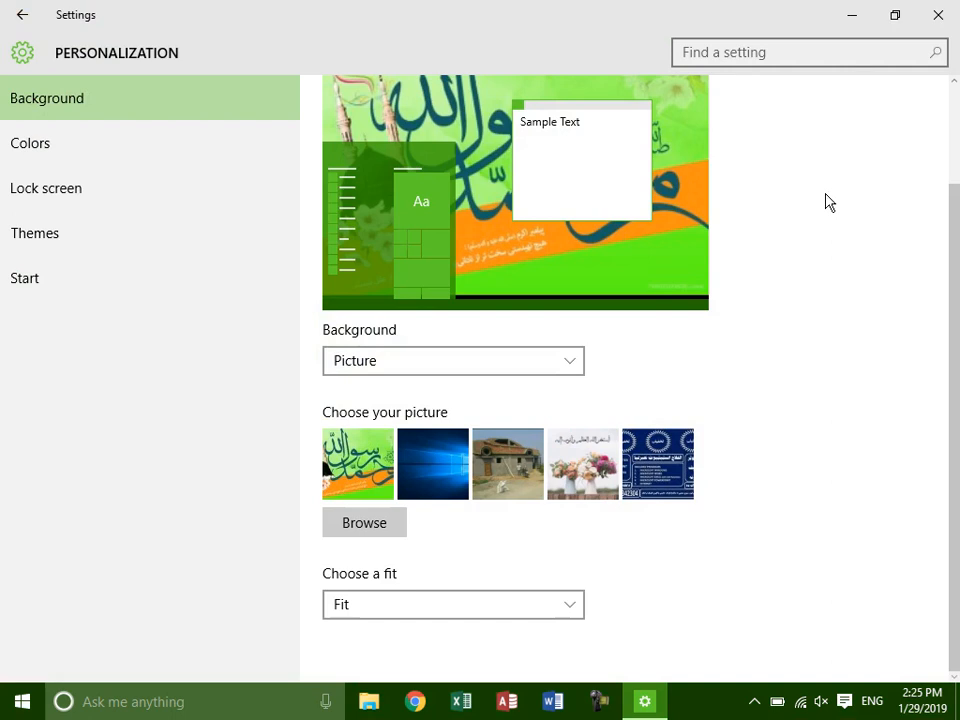
left_click(851, 22)
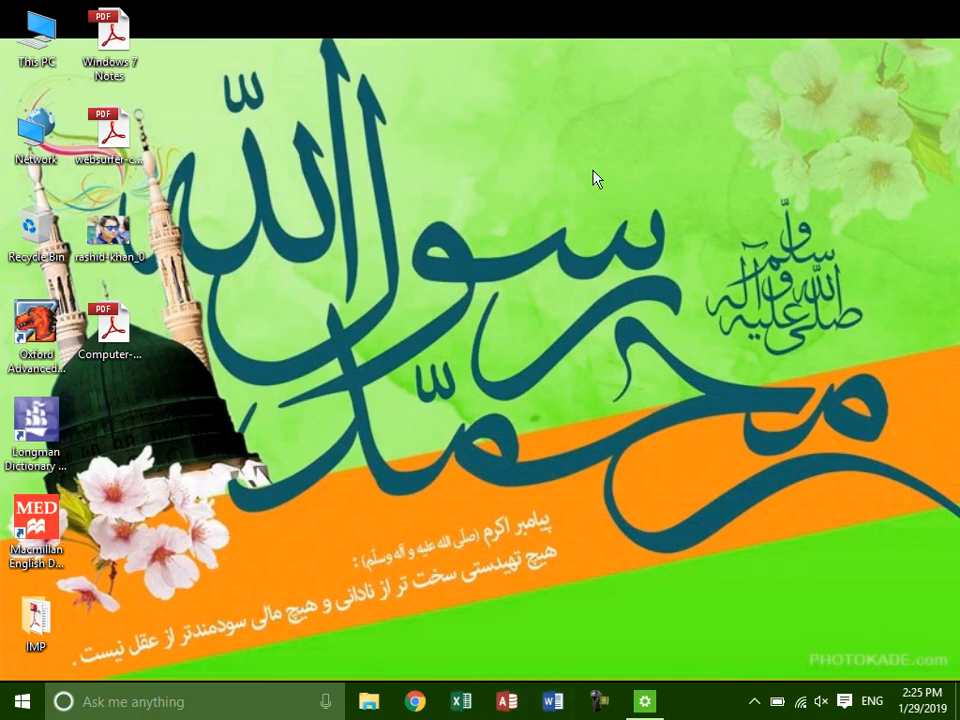
left_click(645, 701)
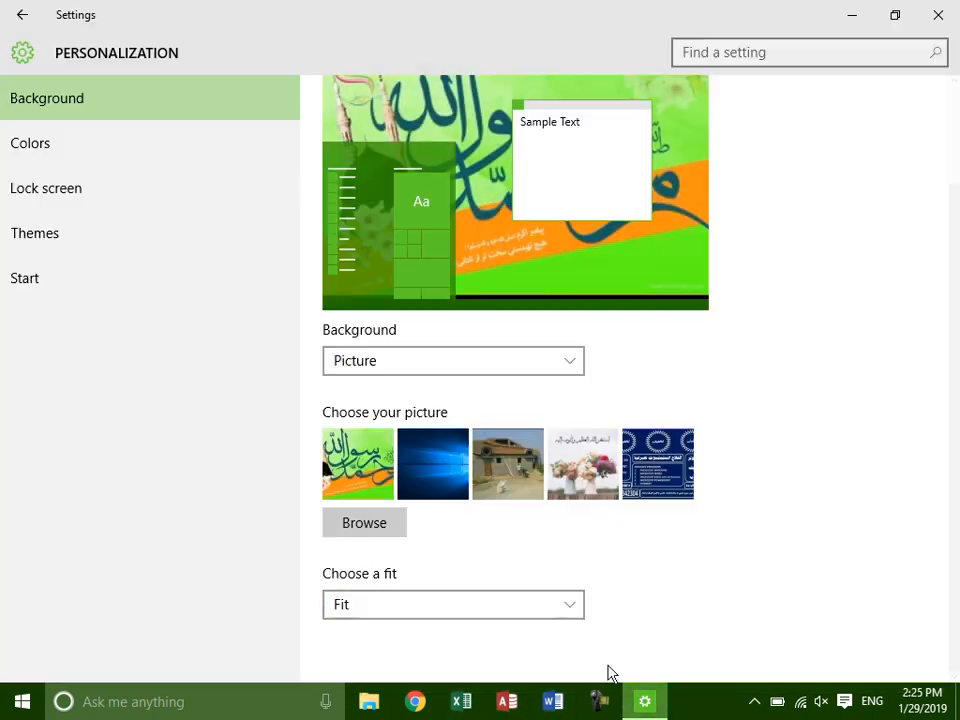
Set the background picture's fit to Stretch and view the effect on the desktop
left_click(535, 605)
left_click(412, 539)
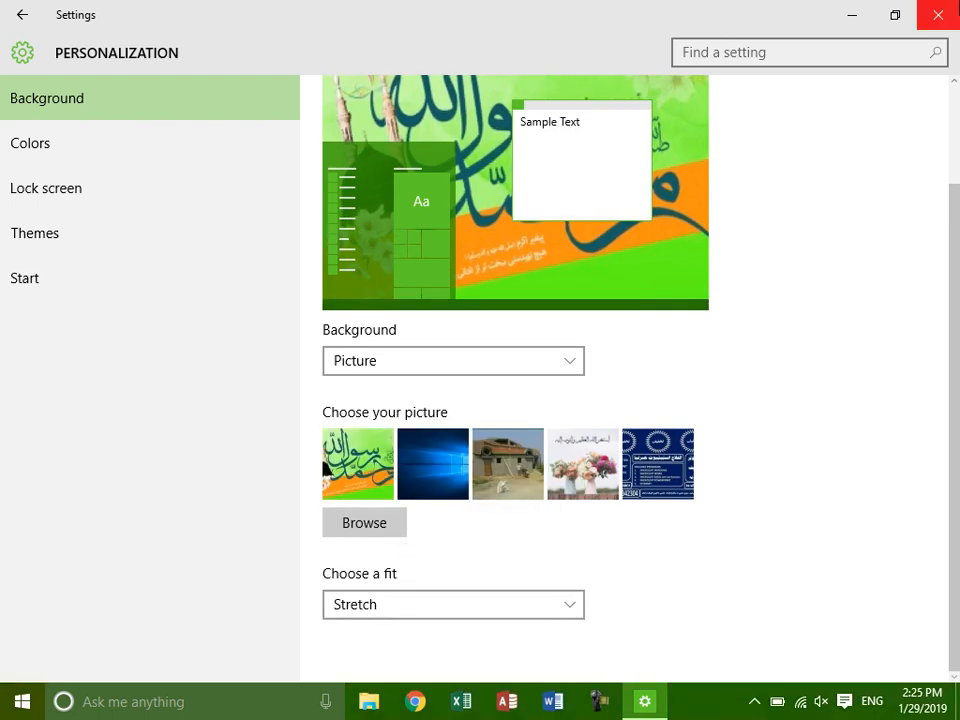
left_click(855, 22)
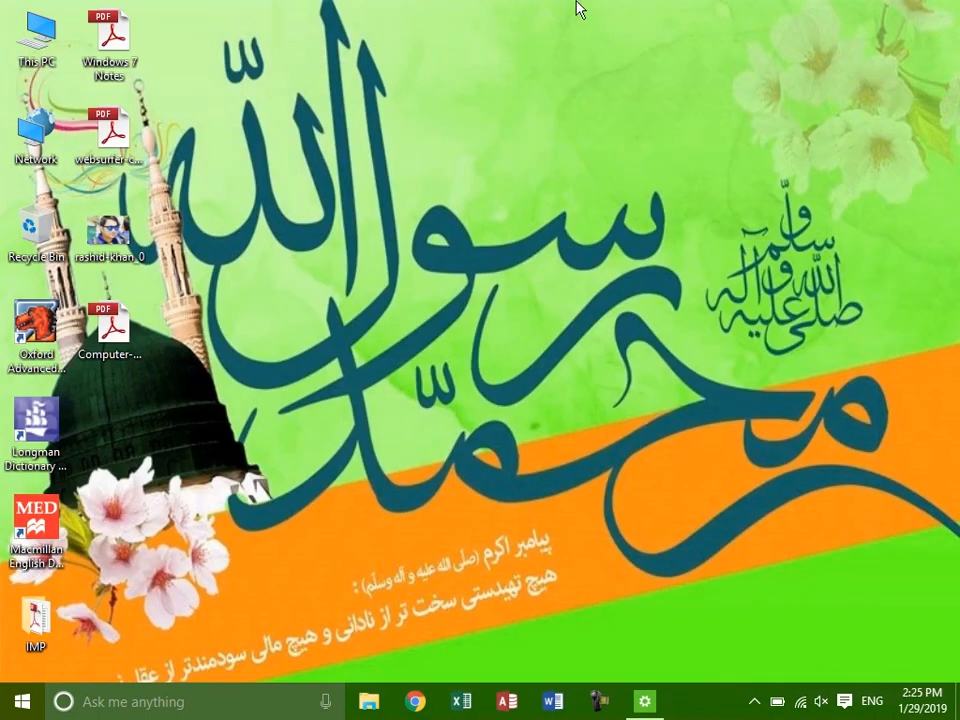
left_click(645, 701)
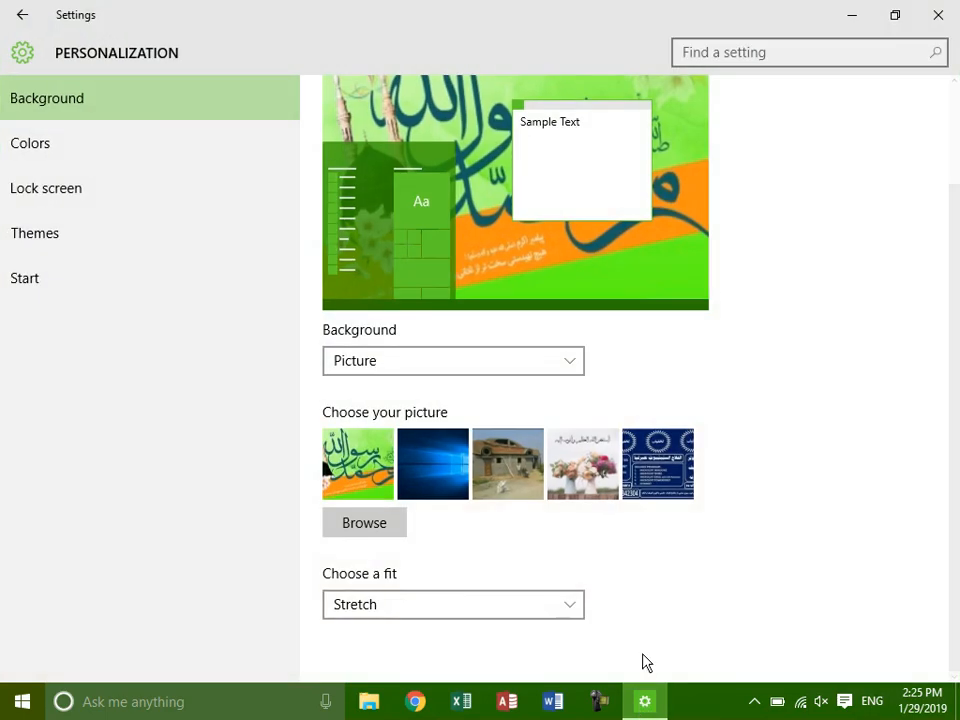
Set the background picture's fit to Tile and view the effect on the desktop
left_click(482, 602)
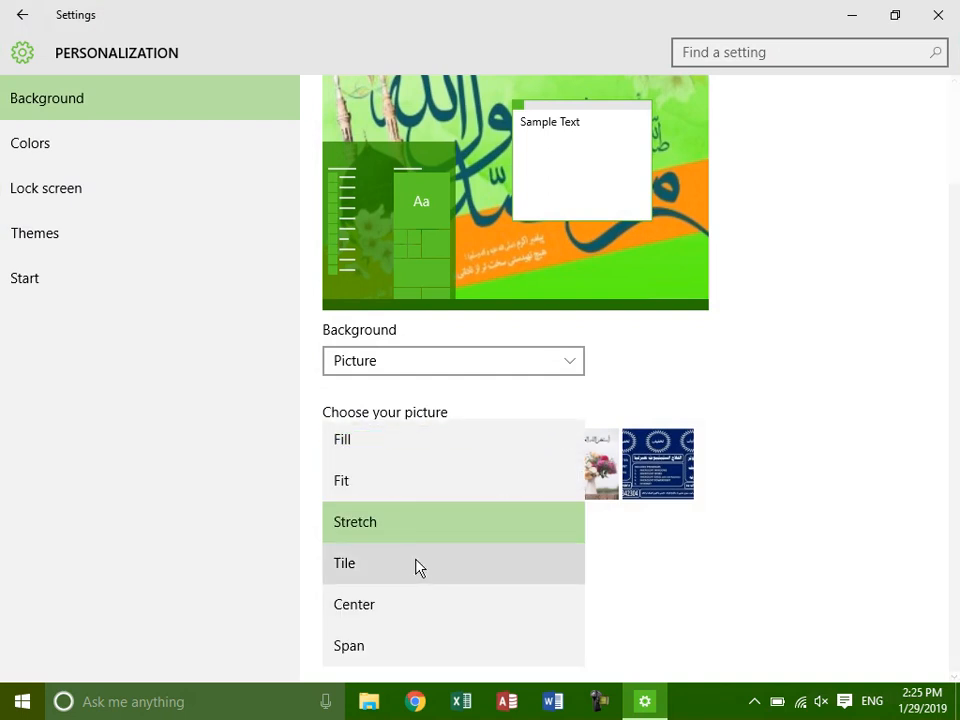
left_click(417, 566)
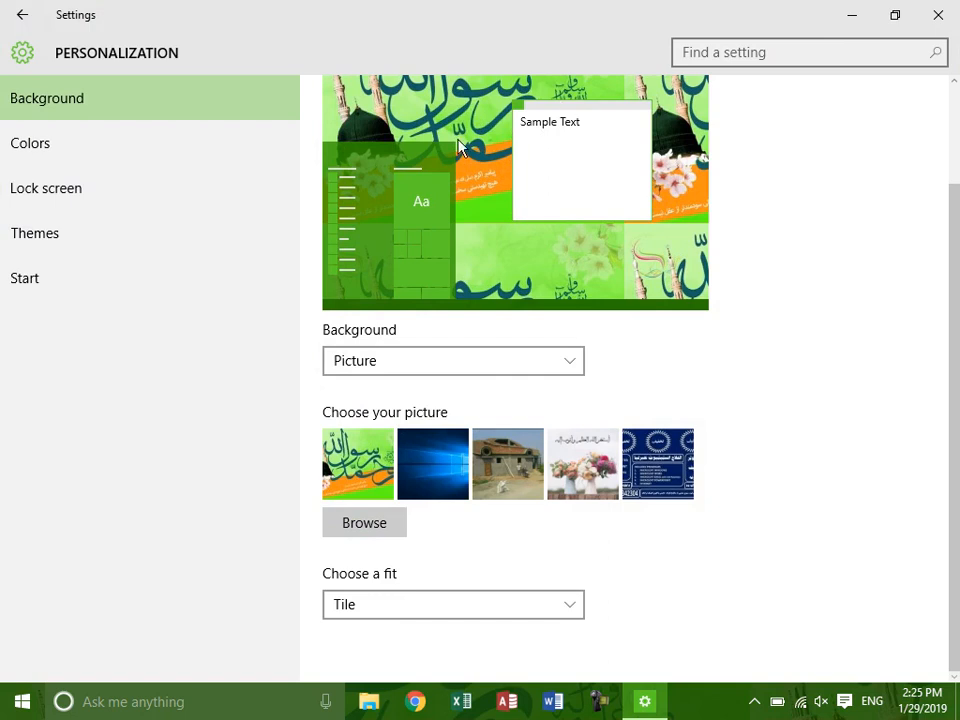
left_click(858, 18)
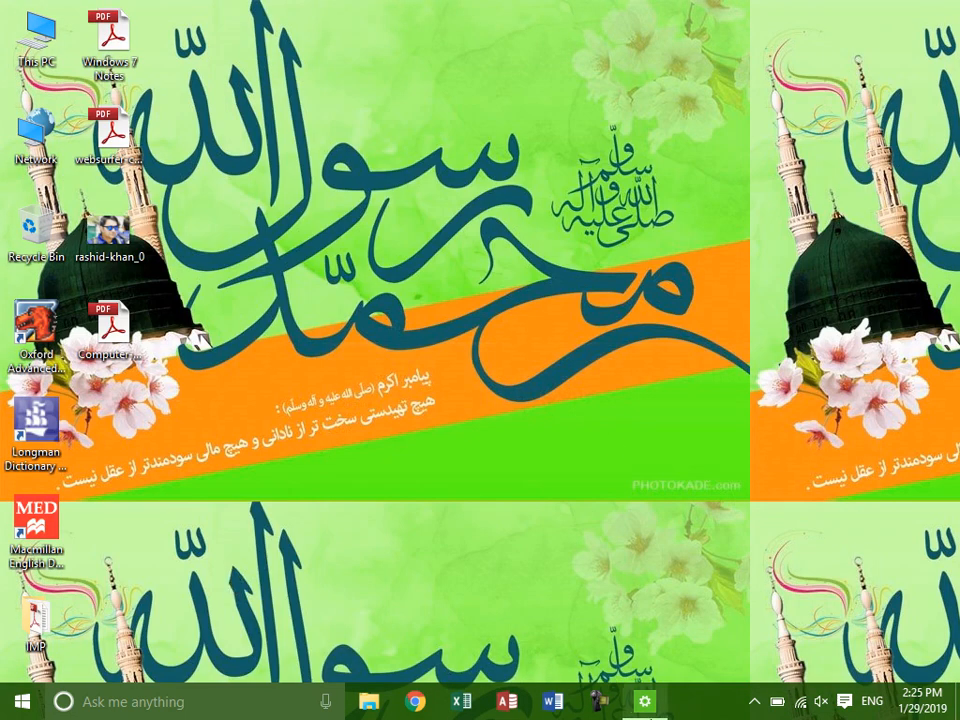
left_click(646, 704)
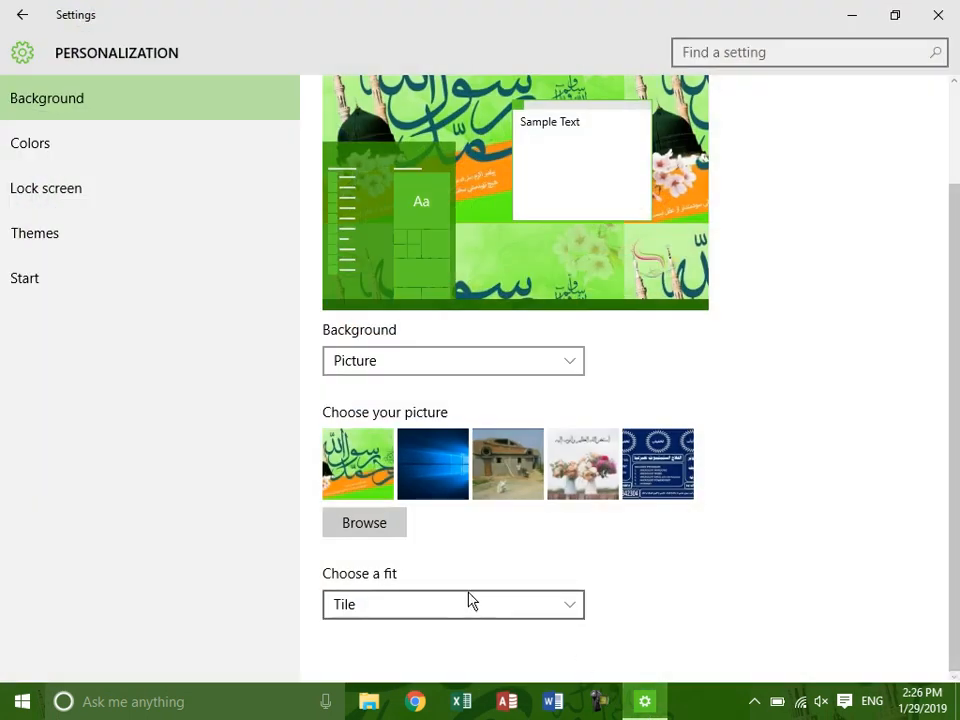
Set the background picture's fit to Center and view the effect on the desktop
left_click(466, 601)
left_click(413, 608)
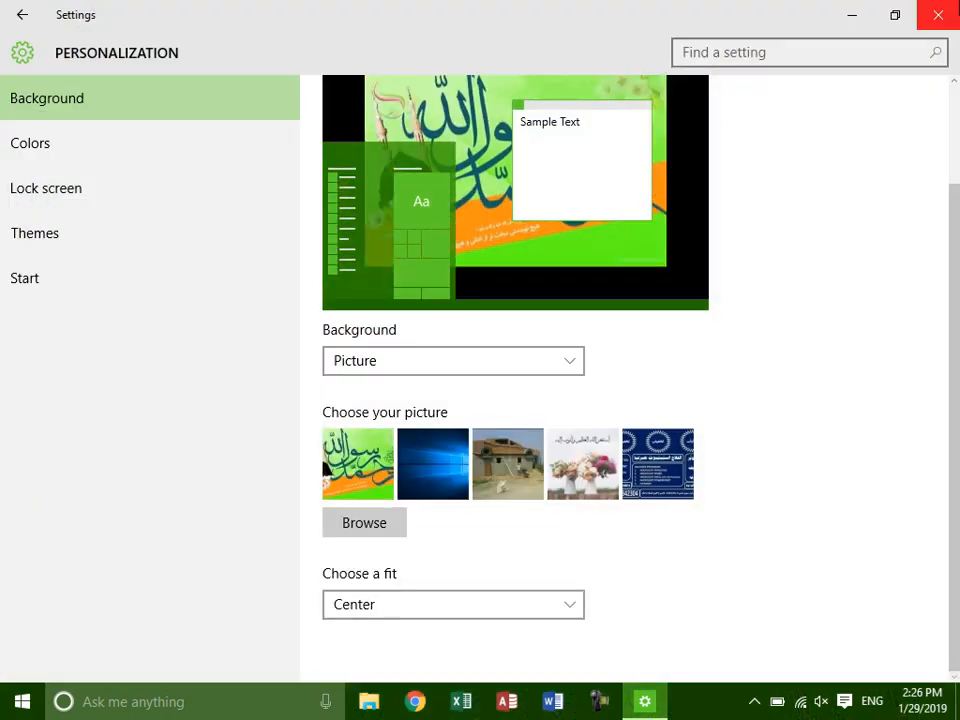
left_click(848, 16)
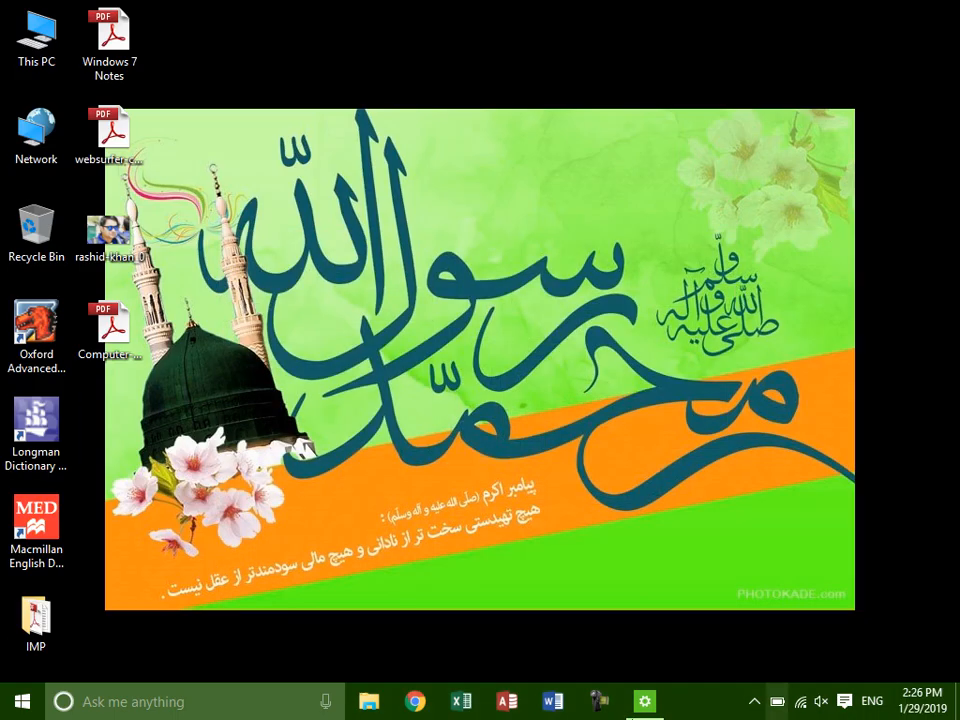
left_click(645, 702)
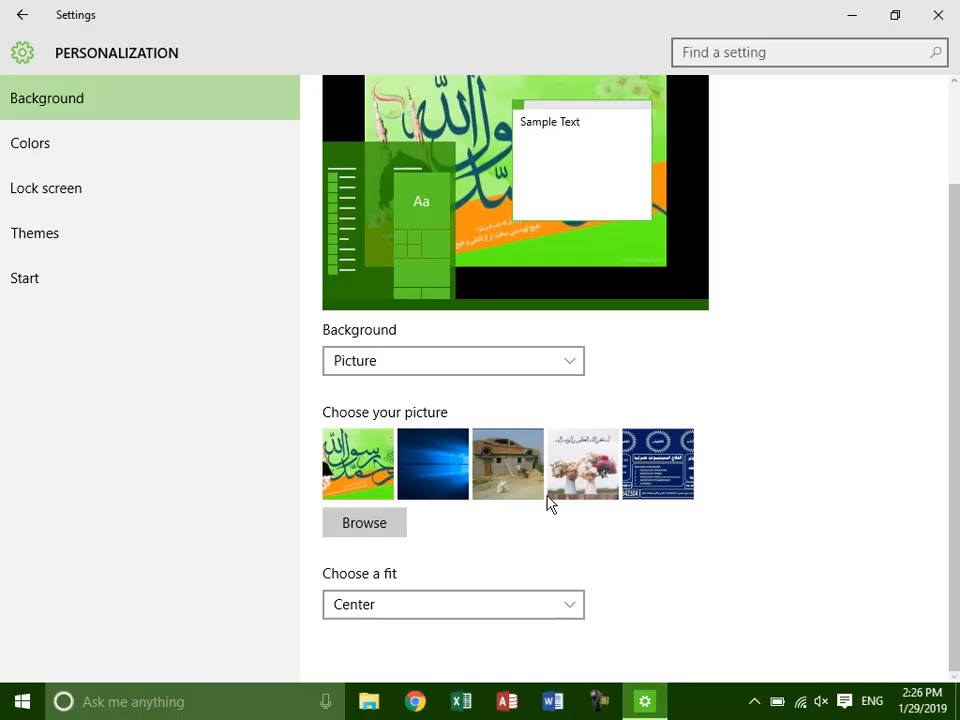
Try the Span fit for the background picture, view it on the desktop, and set the fit back to Stretch
left_click(483, 604)
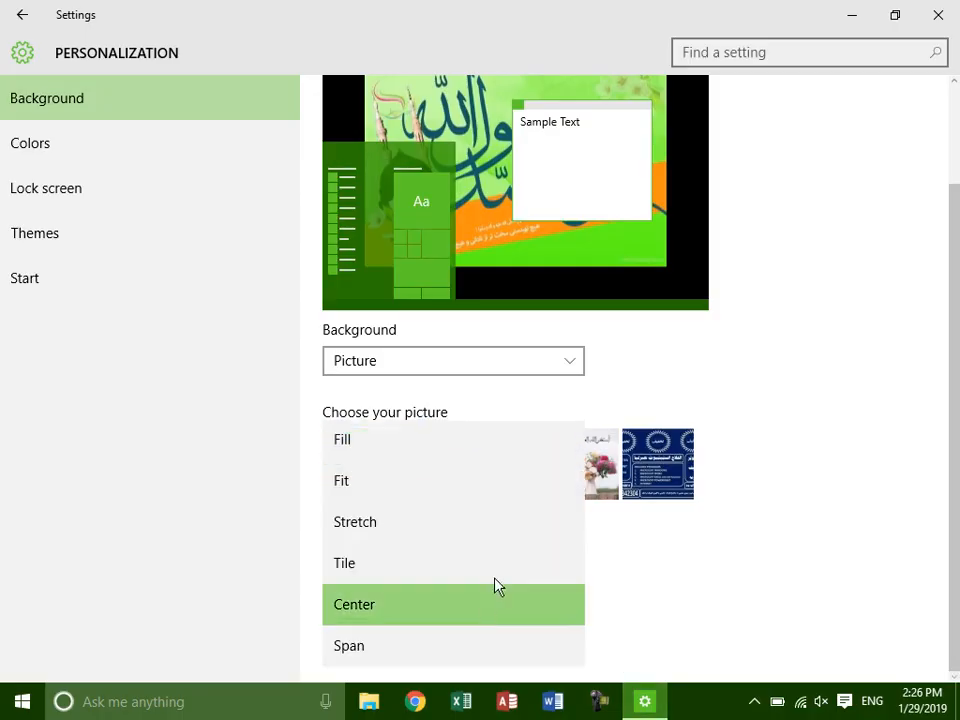
left_click(399, 636)
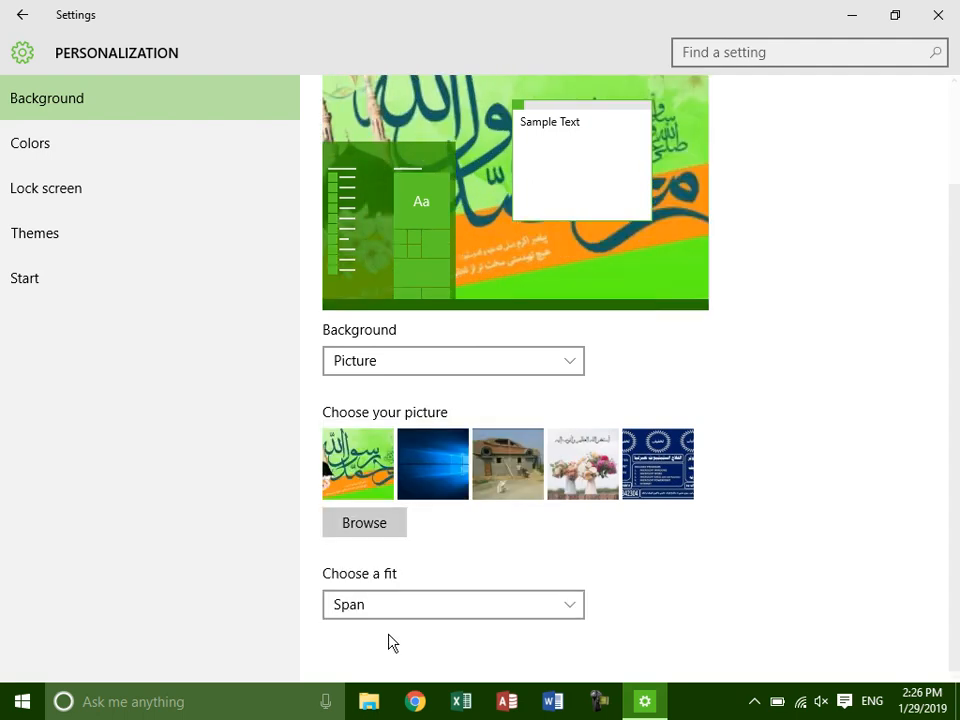
left_click(865, 18)
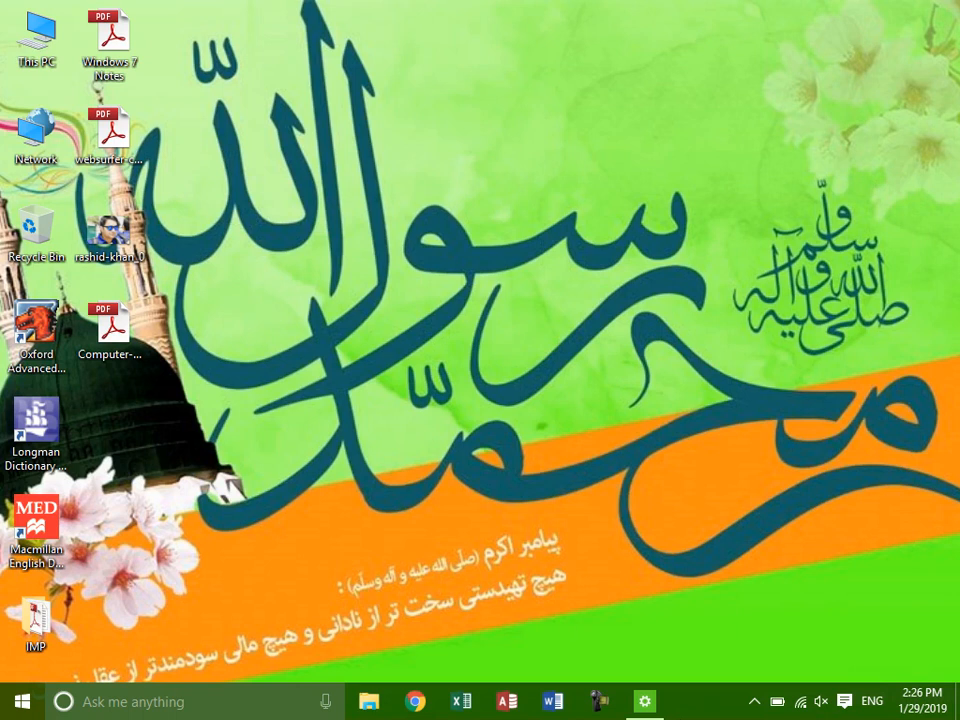
left_click(644, 701)
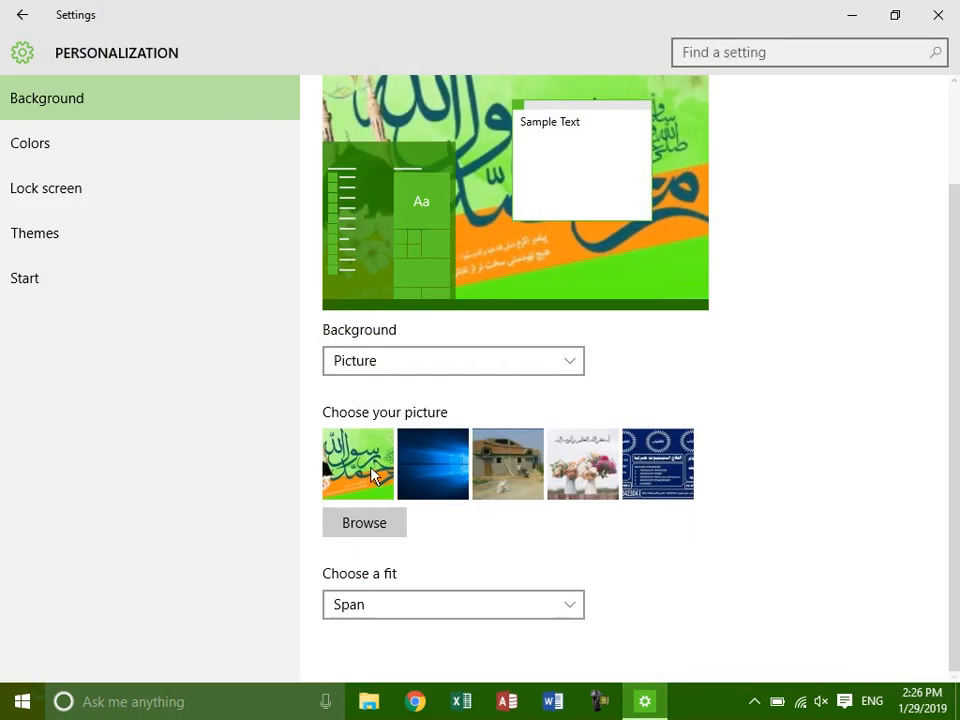
left_click(495, 617)
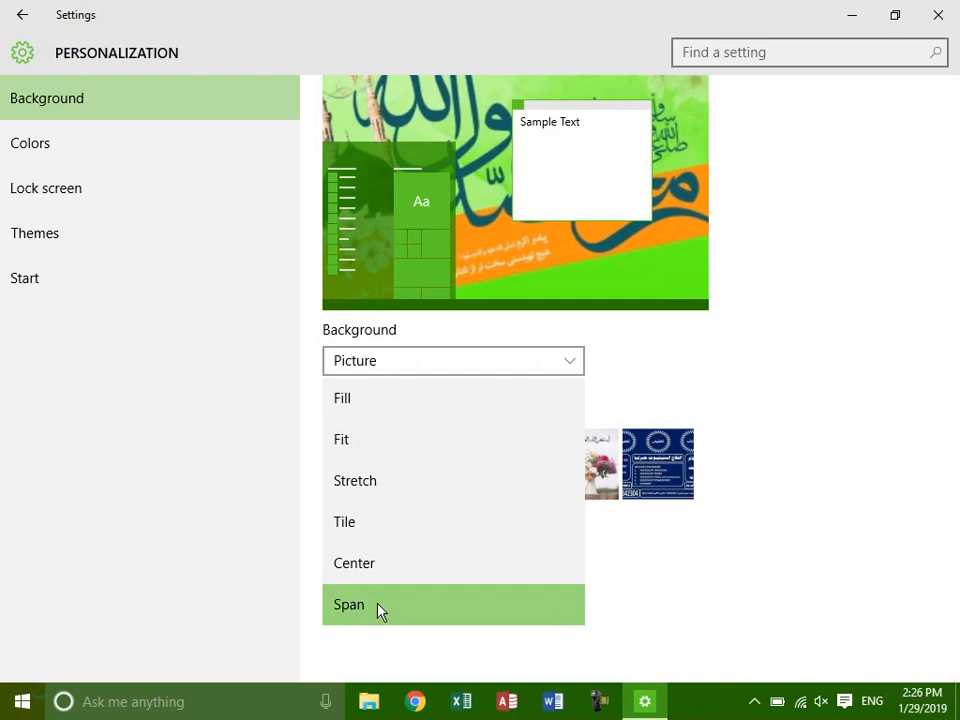
left_click(386, 477)
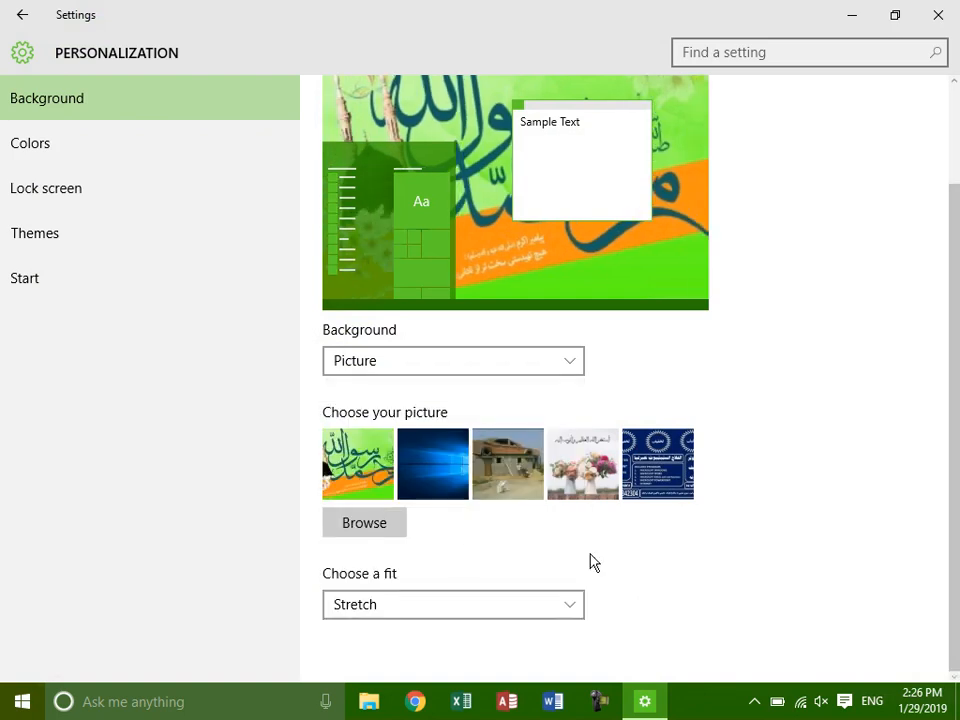
Change the background type to Solid color, choose the bright blue swatch, and view it on the desktop
left_click(408, 371)
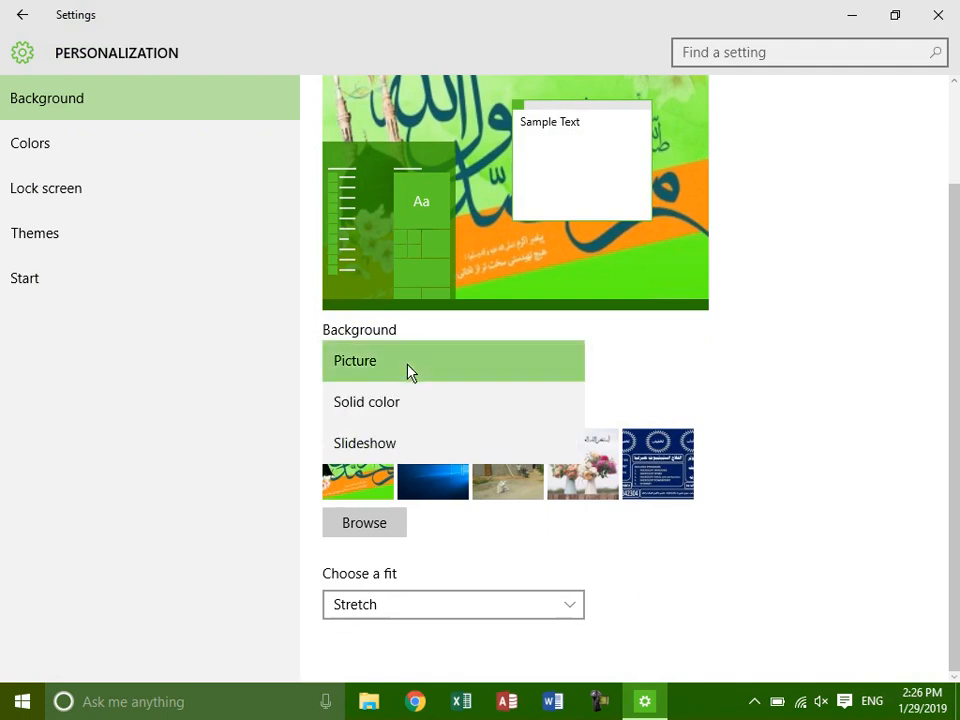
left_click(390, 413)
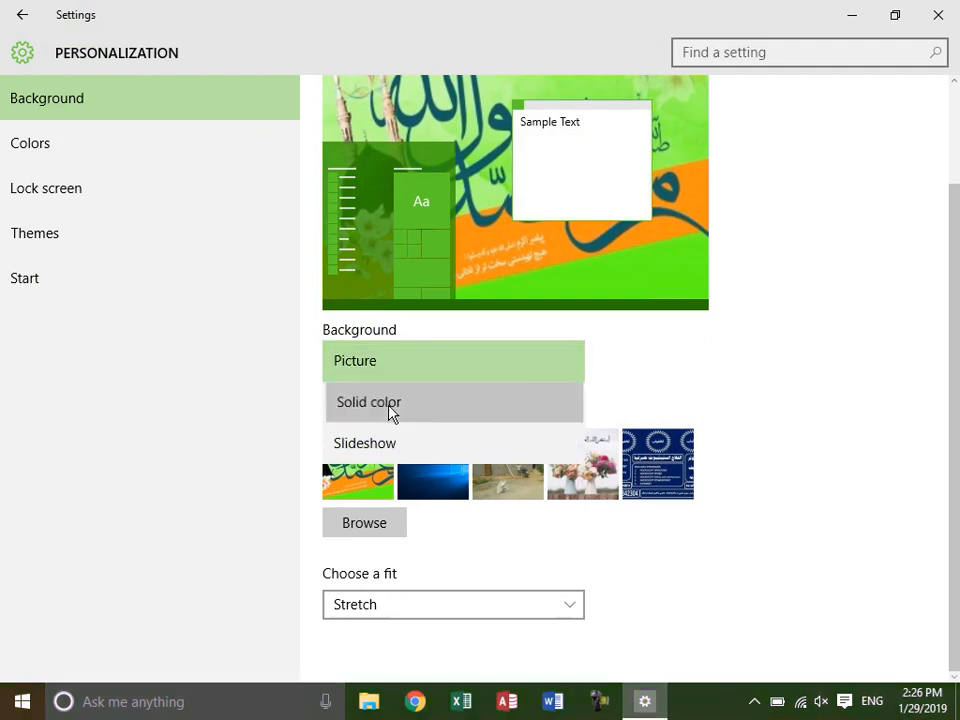
left_click(472, 458)
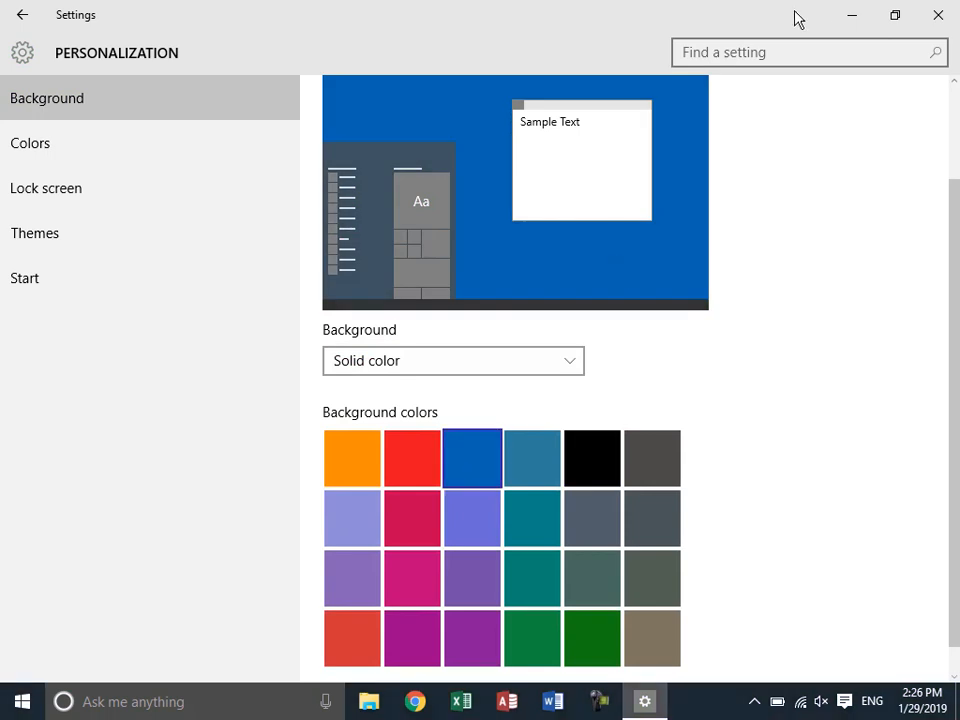
left_click(851, 17)
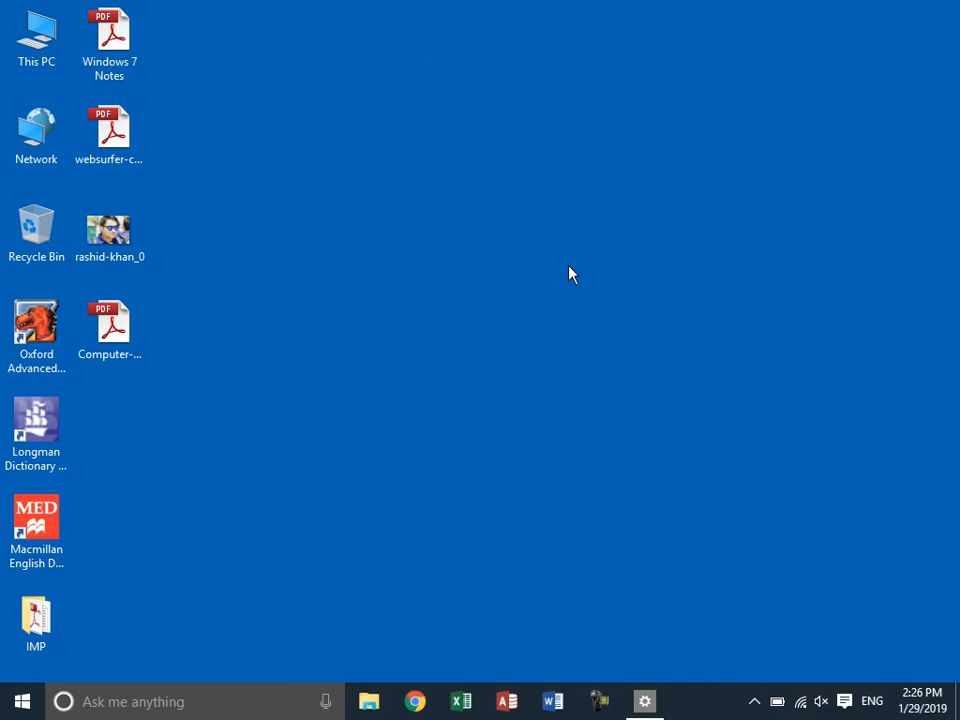
left_click(650, 702)
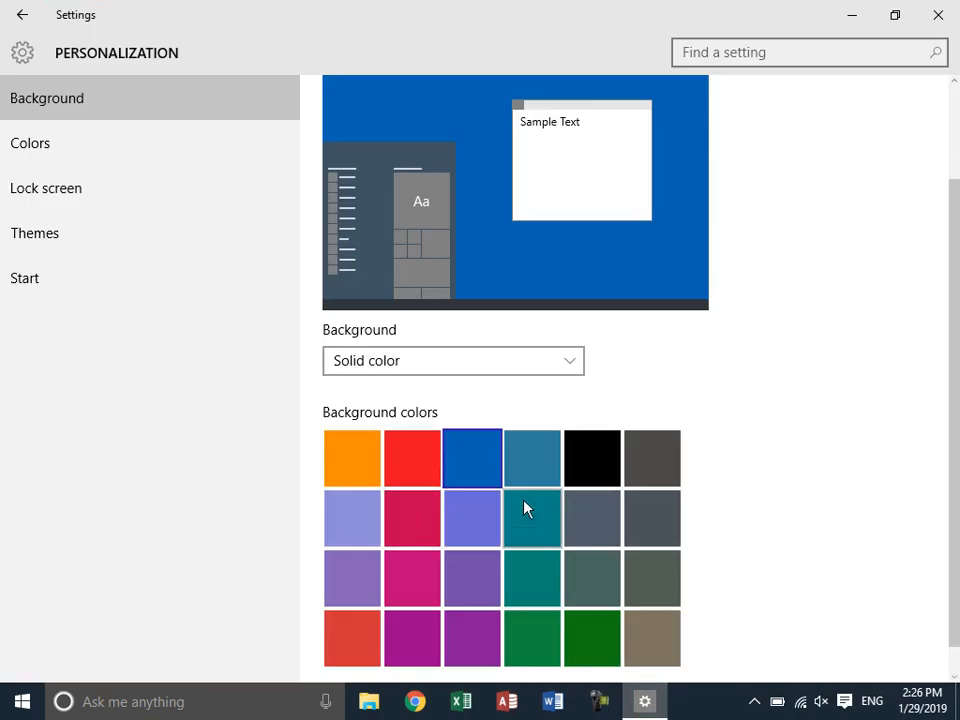
Choose the dark green background color and view it on the desktop
left_click(619, 643)
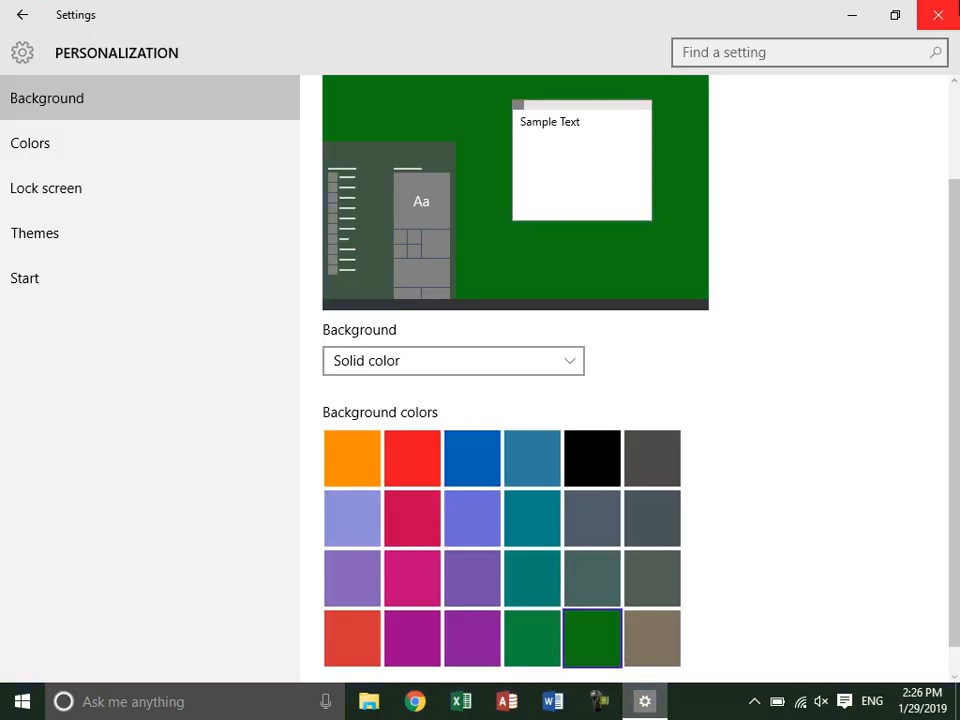
left_click(850, 15)
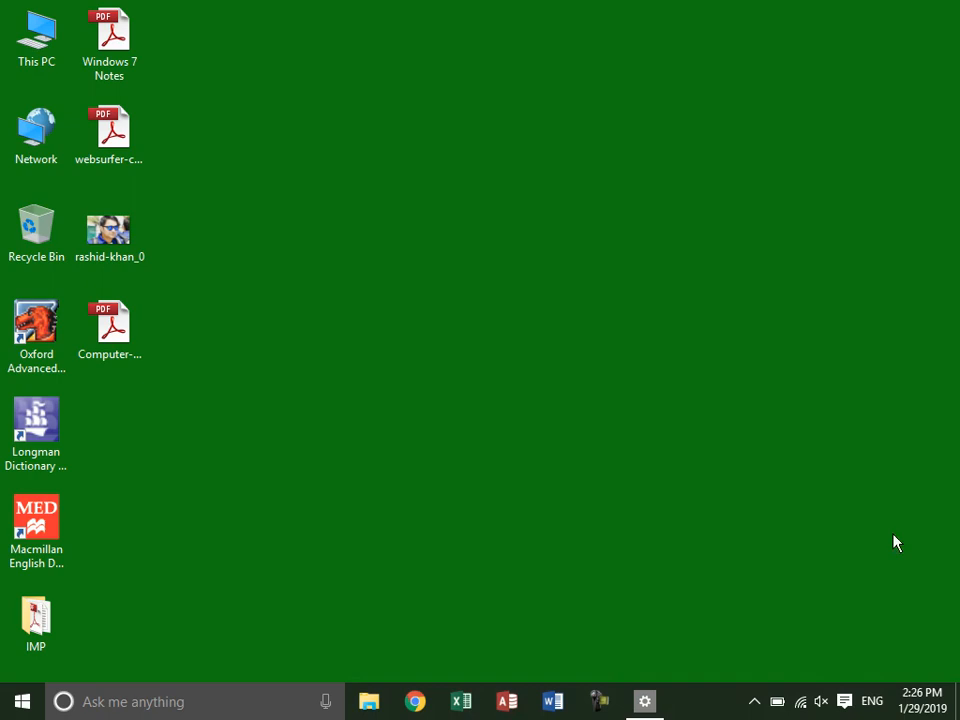
left_click(645, 701)
Change the background type from Solid color to Slideshow
left_click(500, 362)
left_click(503, 377)
scroll(883, 470, "down", 1)
left_click(508, 330)
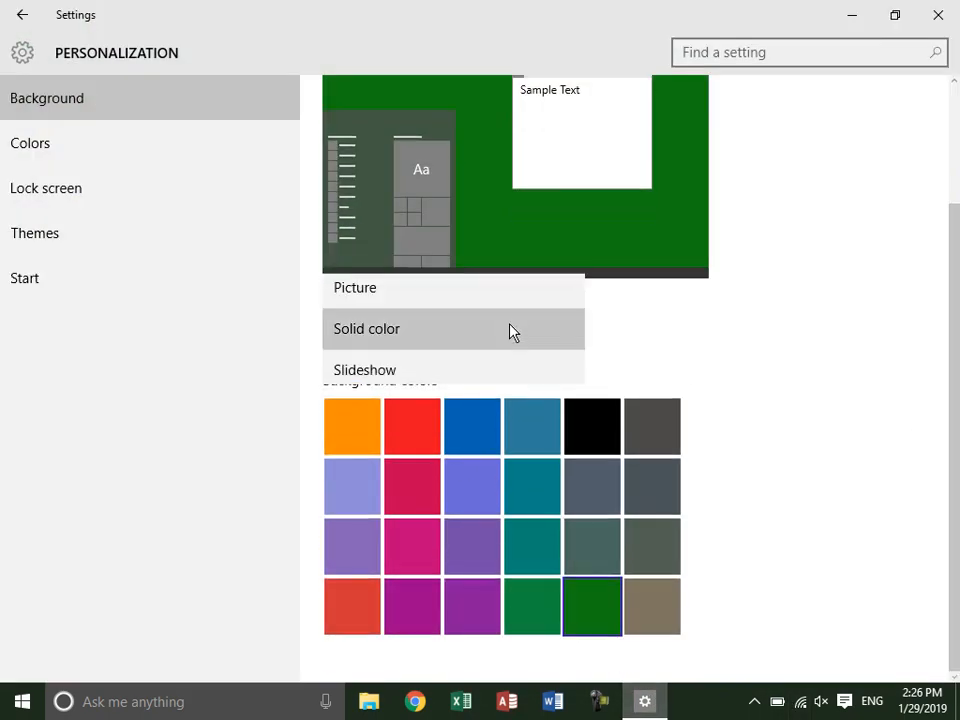
key("Return")
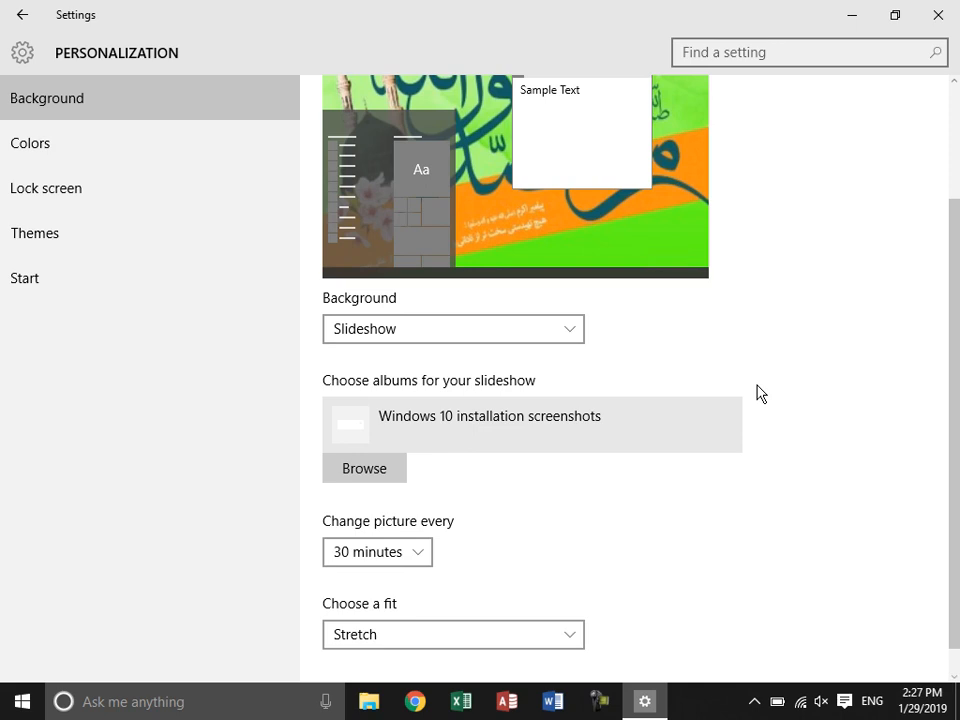
Browse for a slideshow album, select the Windows 10 installation screenshots folder in Downloads, and cancel the folder selection
left_click(369, 469)
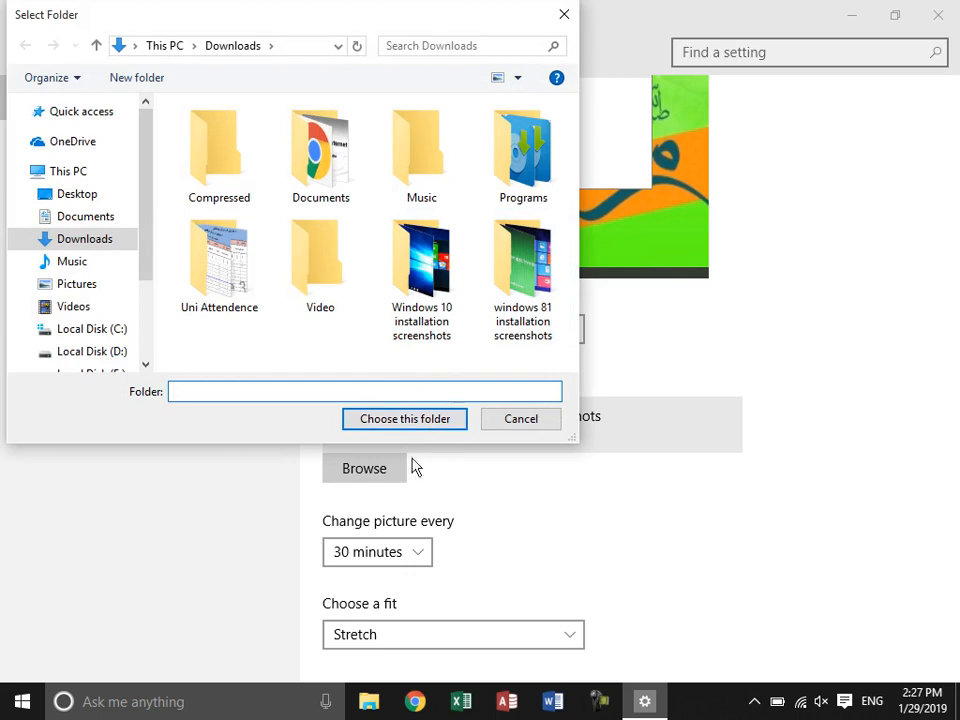
left_click(432, 330)
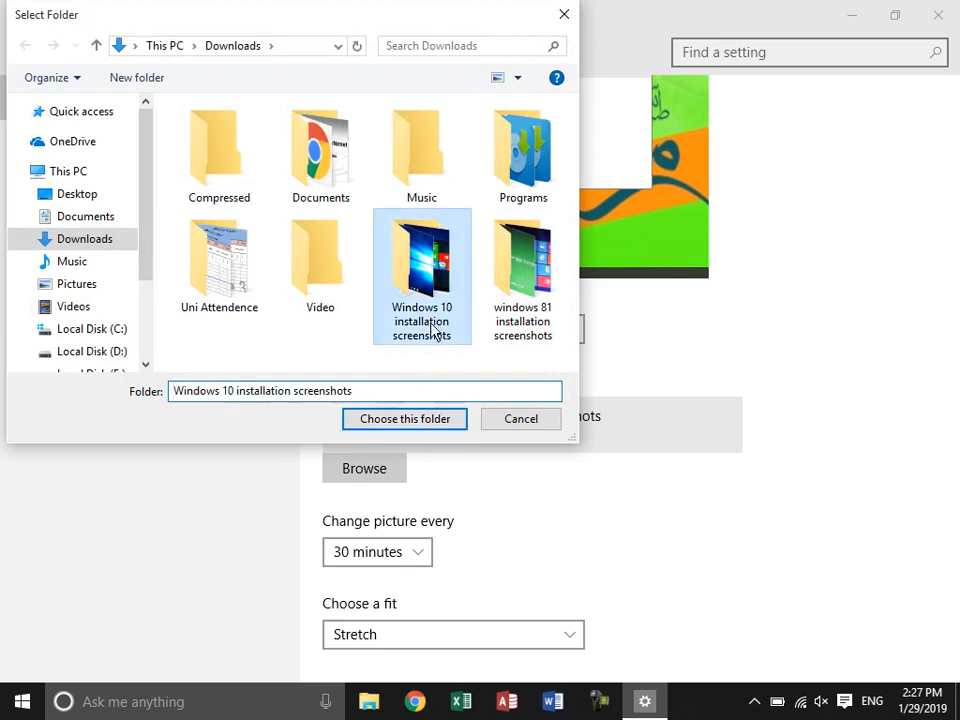
left_click(540, 421)
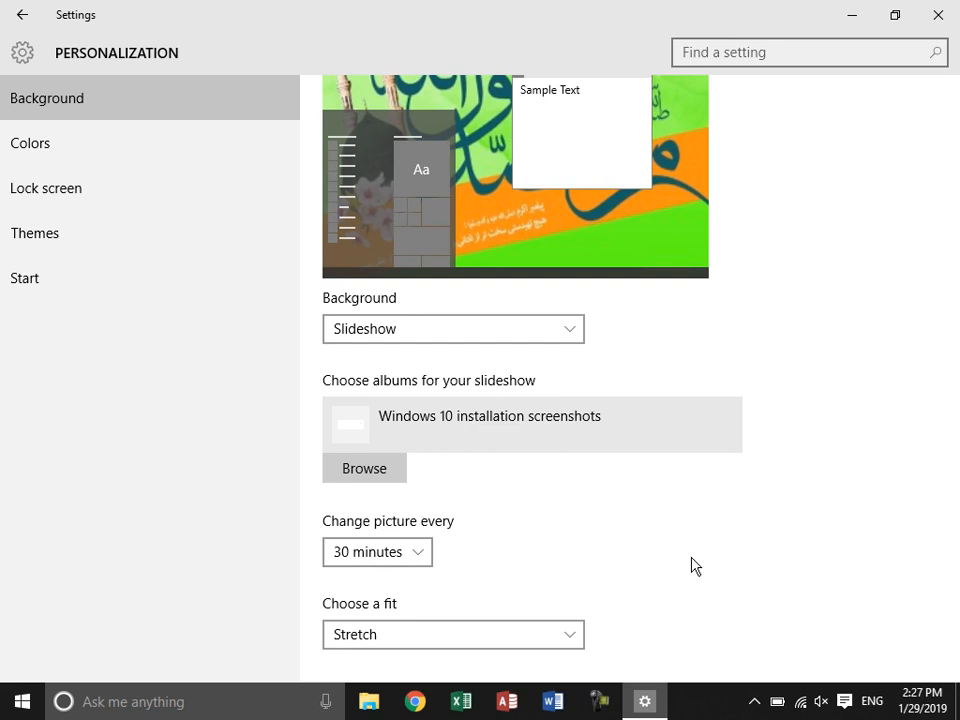
Examine the slideshow's available picture-change intervals and its fit setting without choosing a different option
left_click(401, 566)
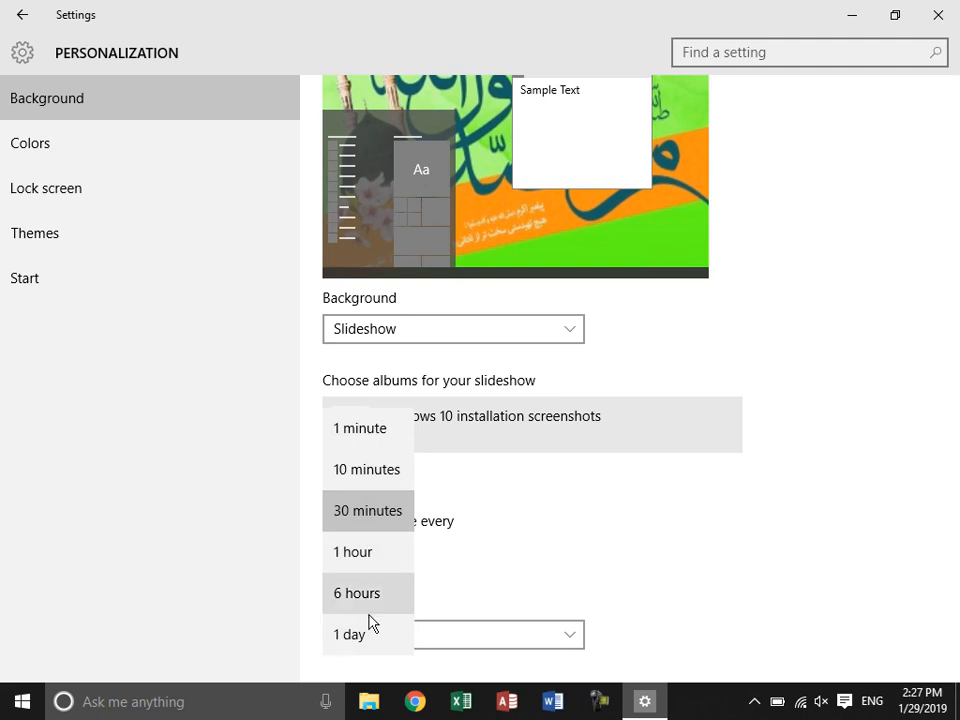
left_click(634, 517)
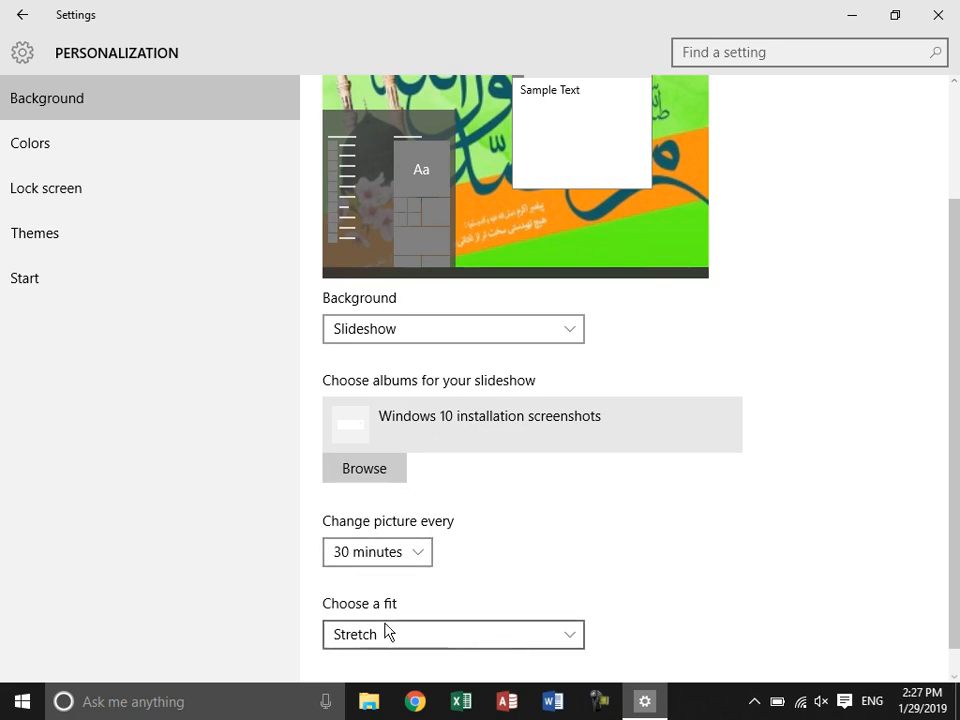
scroll(724, 602, "down", 1)
scroll(670, 560, "up", 3)
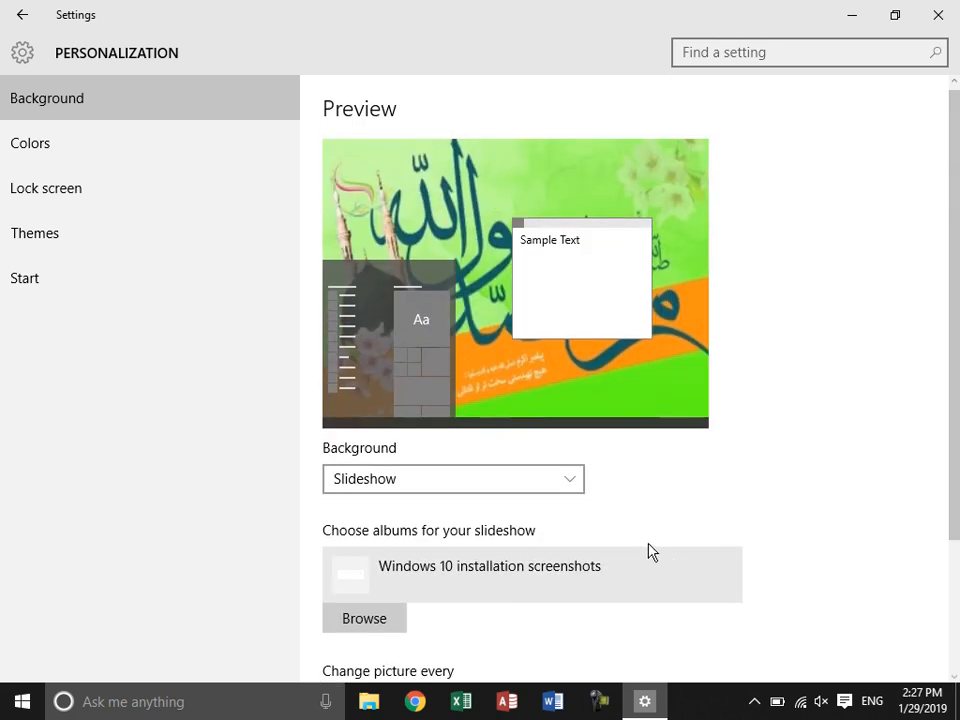
Change the background type back to Picture and choose the blue Windows logo picture
left_click(525, 485)
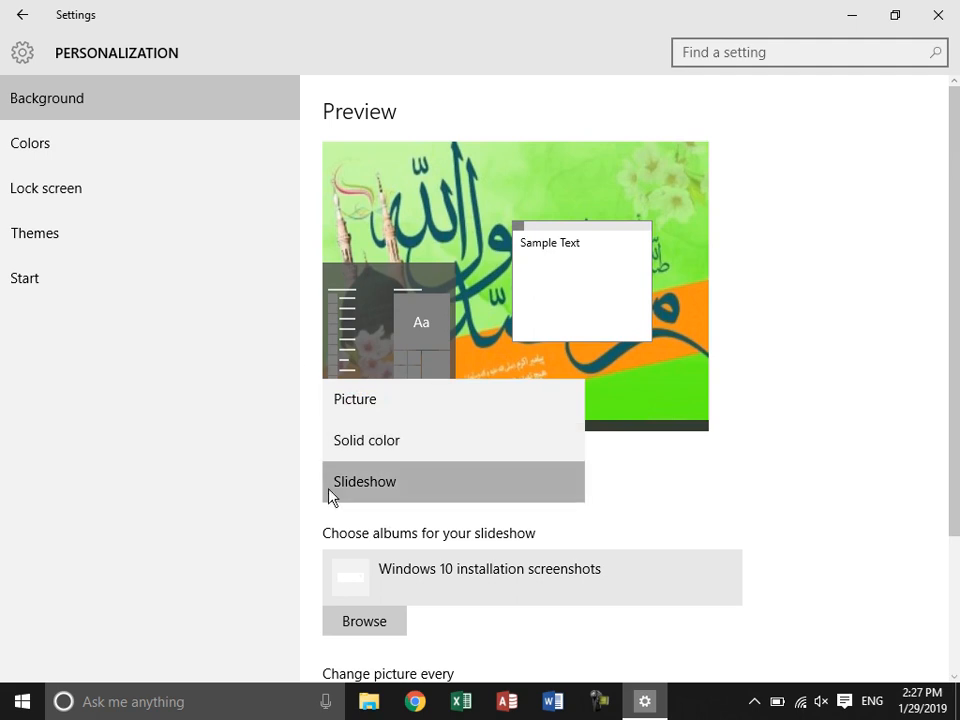
left_click(251, 555)
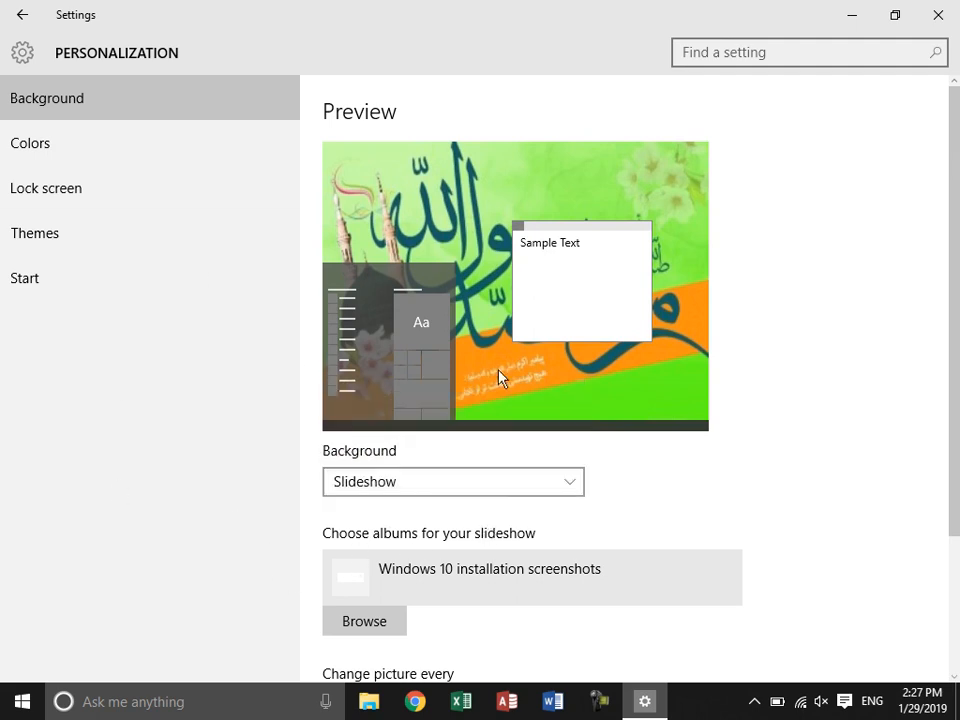
left_click(492, 484)
left_click(404, 410)
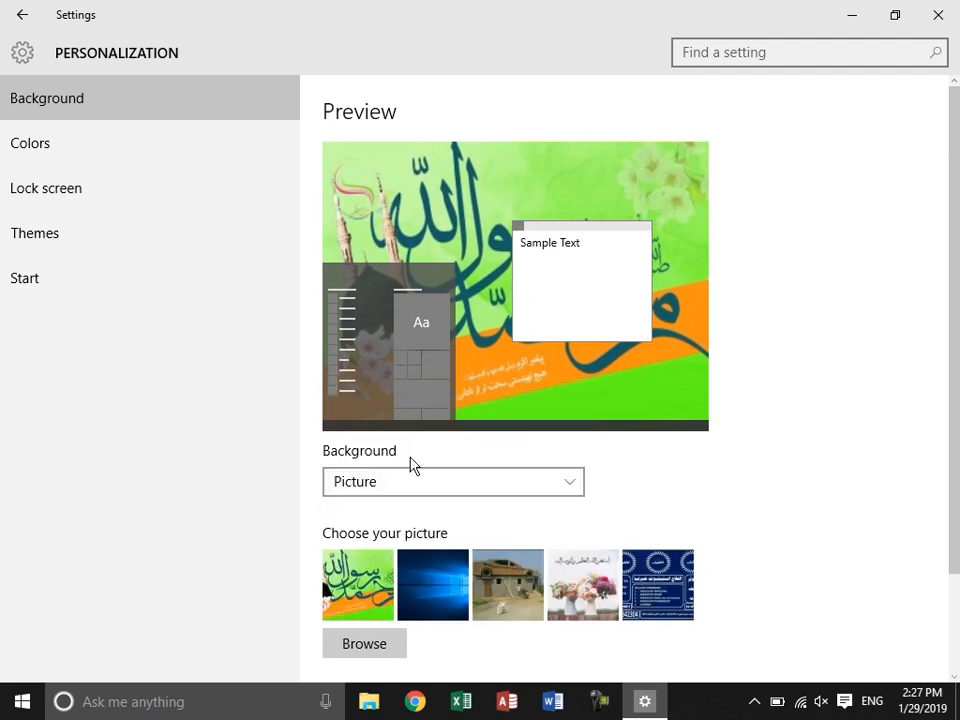
left_click(435, 594)
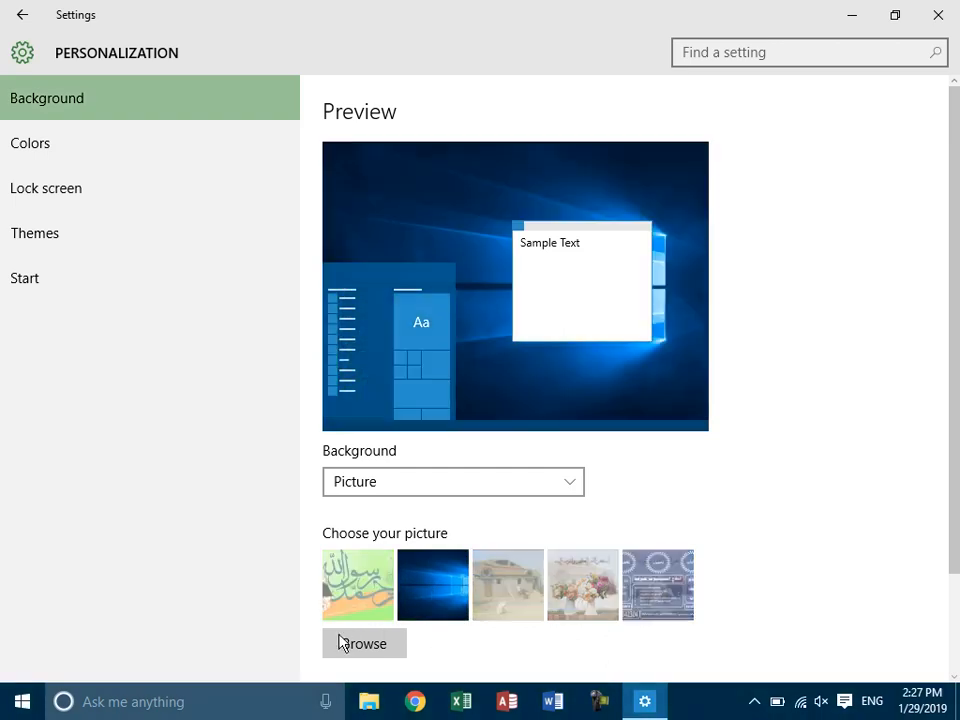
Open the Colors settings, examine the accent color and transparency options, and check the Start menu's current color
left_click(45, 152)
scroll(797, 320, "down", 3)
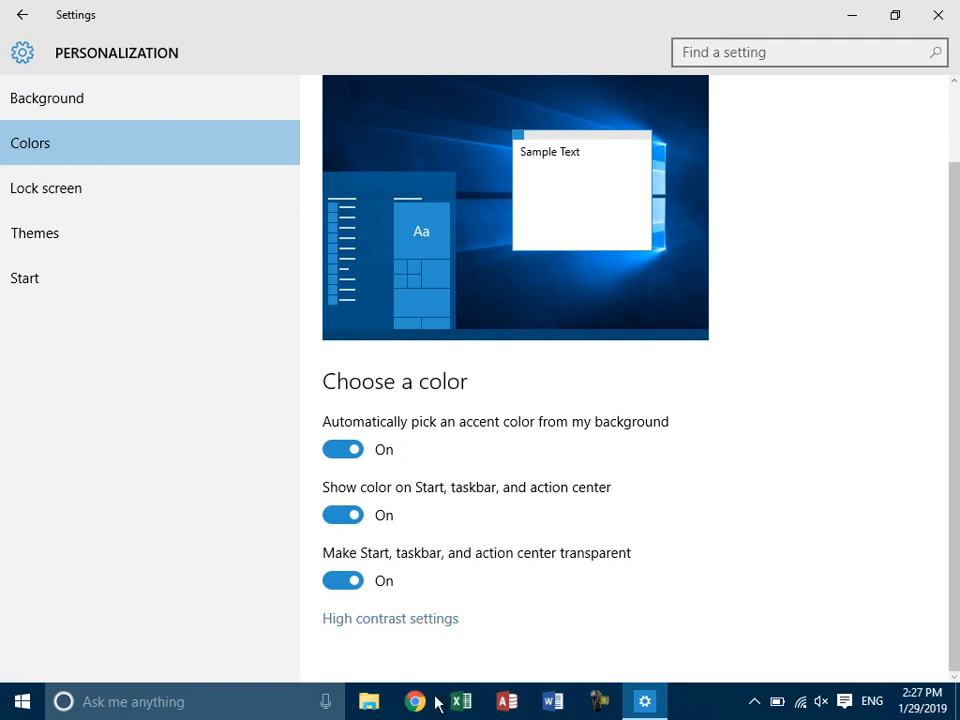
left_click(22, 708)
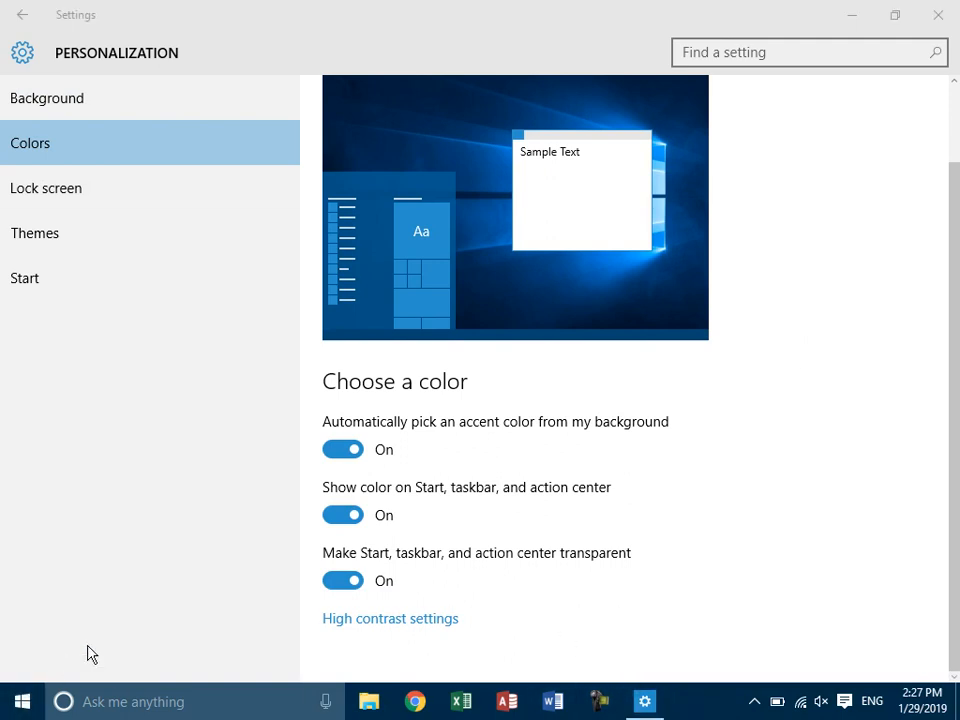
left_click(432, 115)
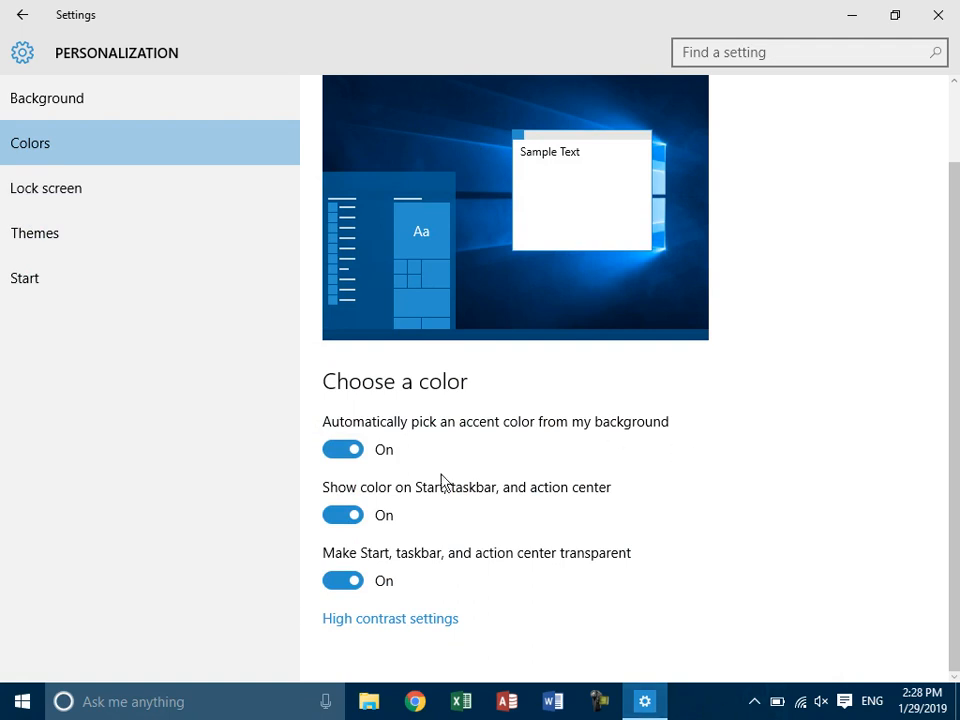
Set the green calligraphy picture as the desktop background and check the Start menu's color
left_click(60, 100)
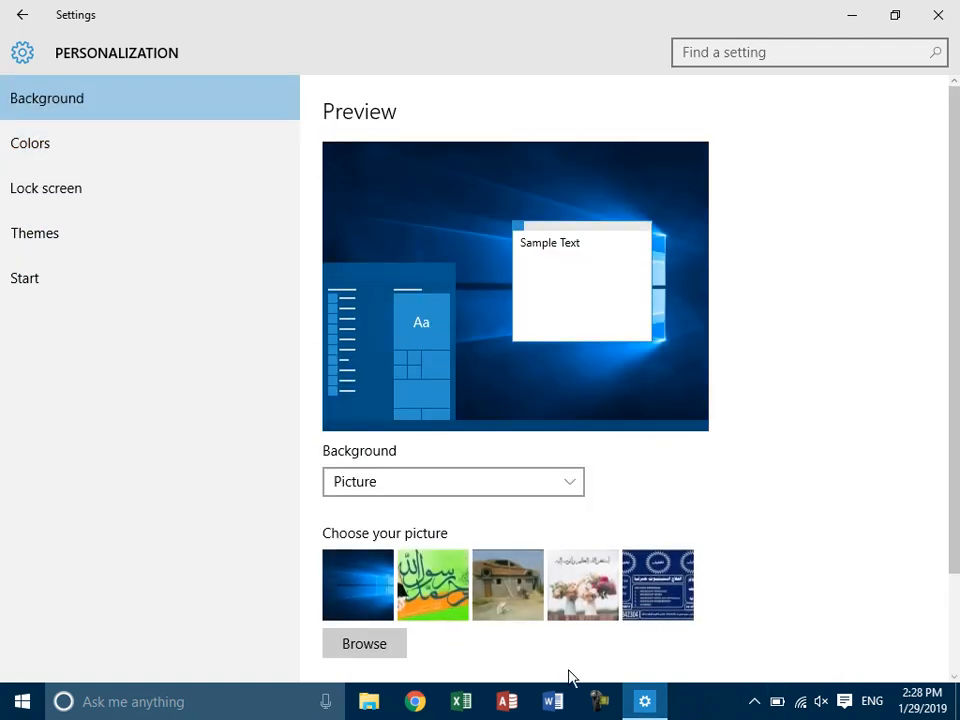
left_click(445, 596)
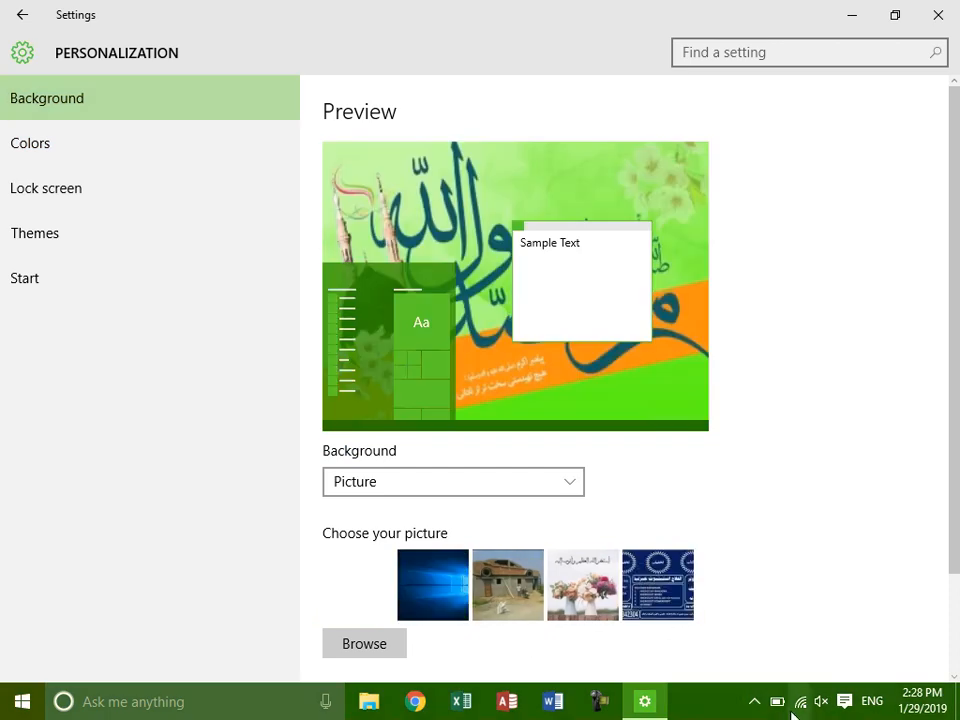
left_click(20, 703)
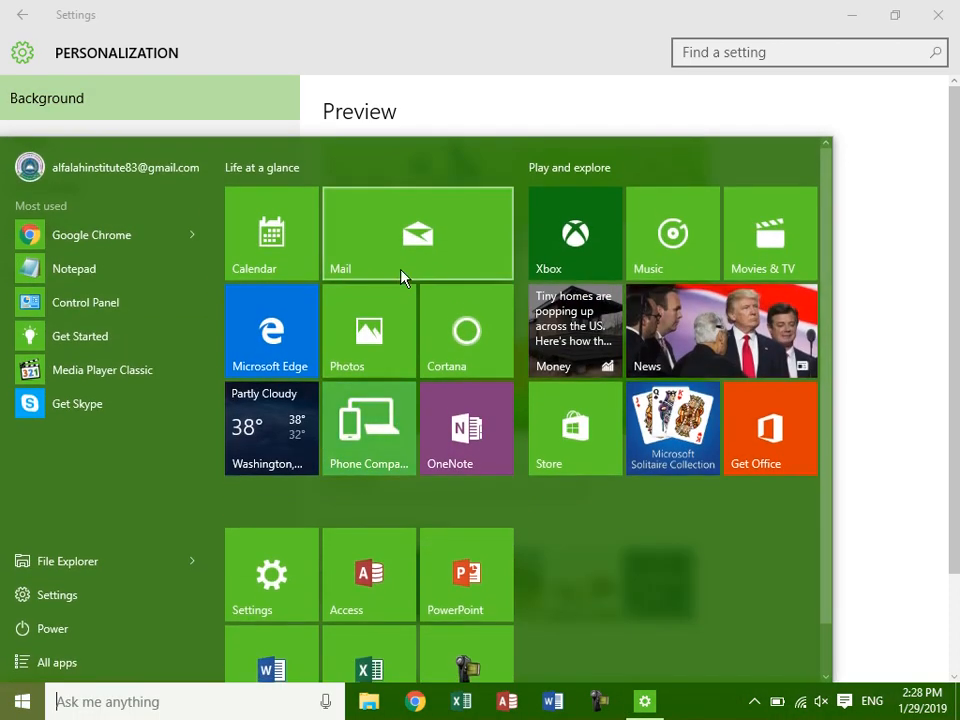
left_click(450, 32)
Turn off automatic accent color picking, choose the yellow-gold accent color, and check it on the Start menu
left_click(47, 148)
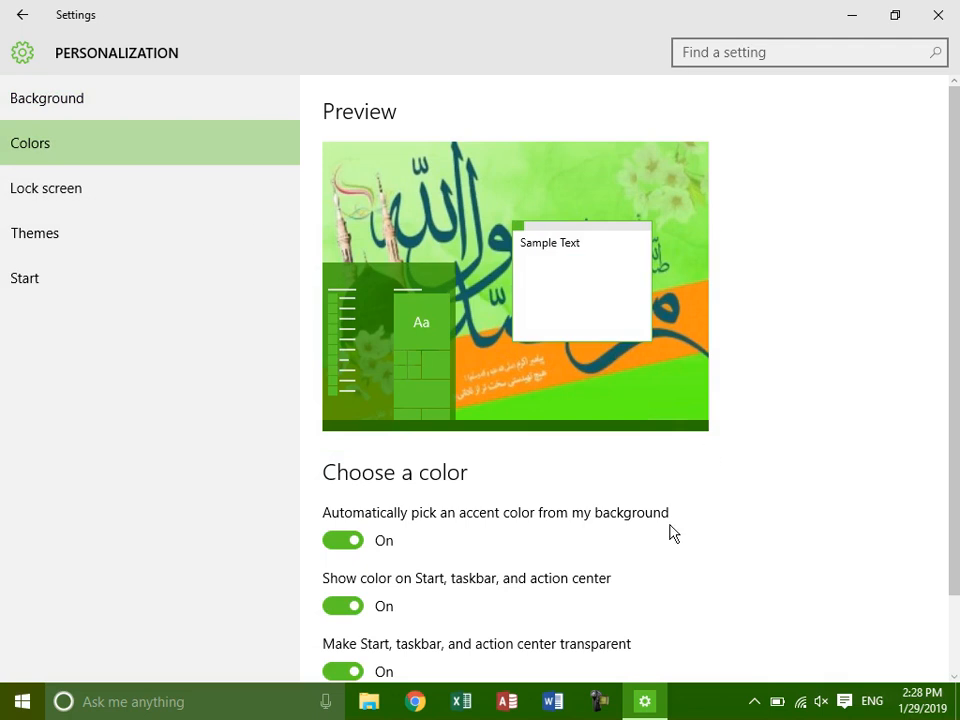
left_click(352, 545)
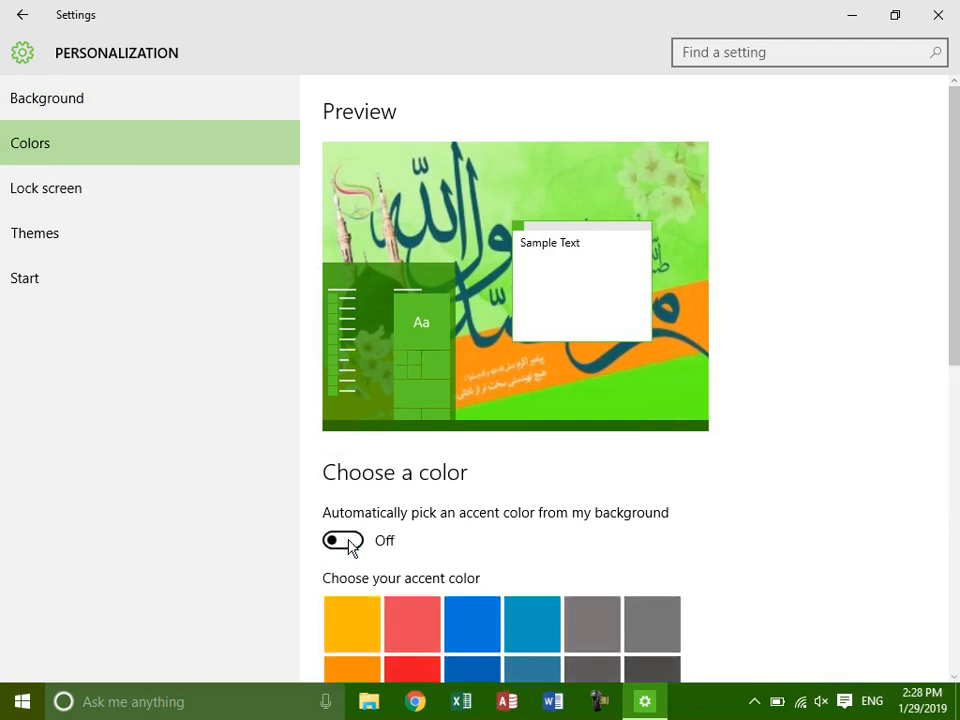
scroll(671, 549, "down", 3)
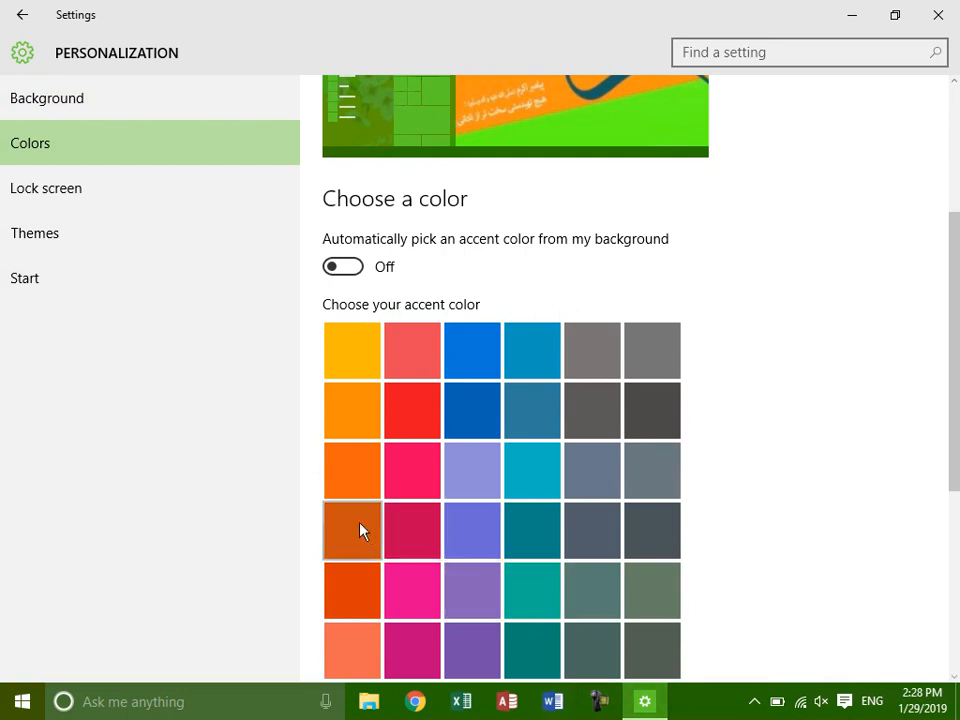
left_click(348, 358)
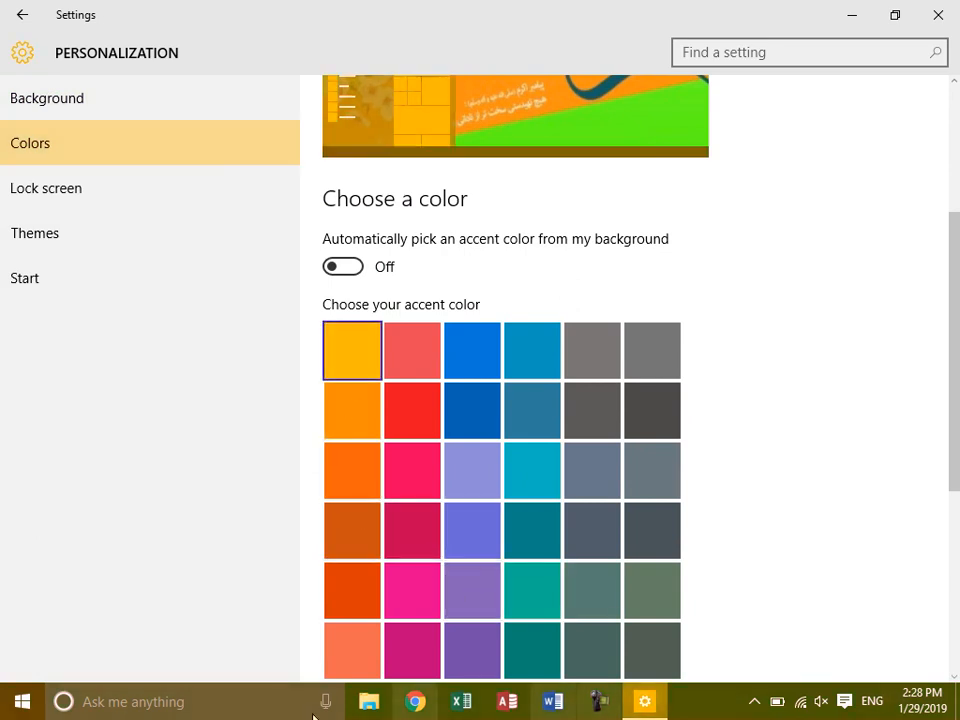
left_click(105, 701)
key("super")
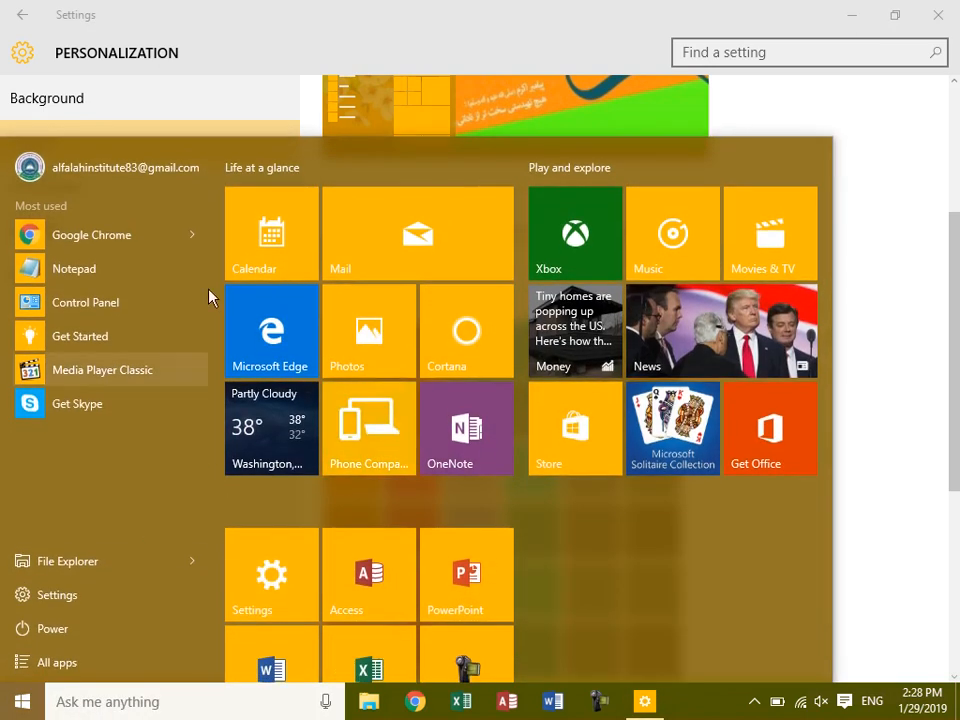
left_click(563, 11)
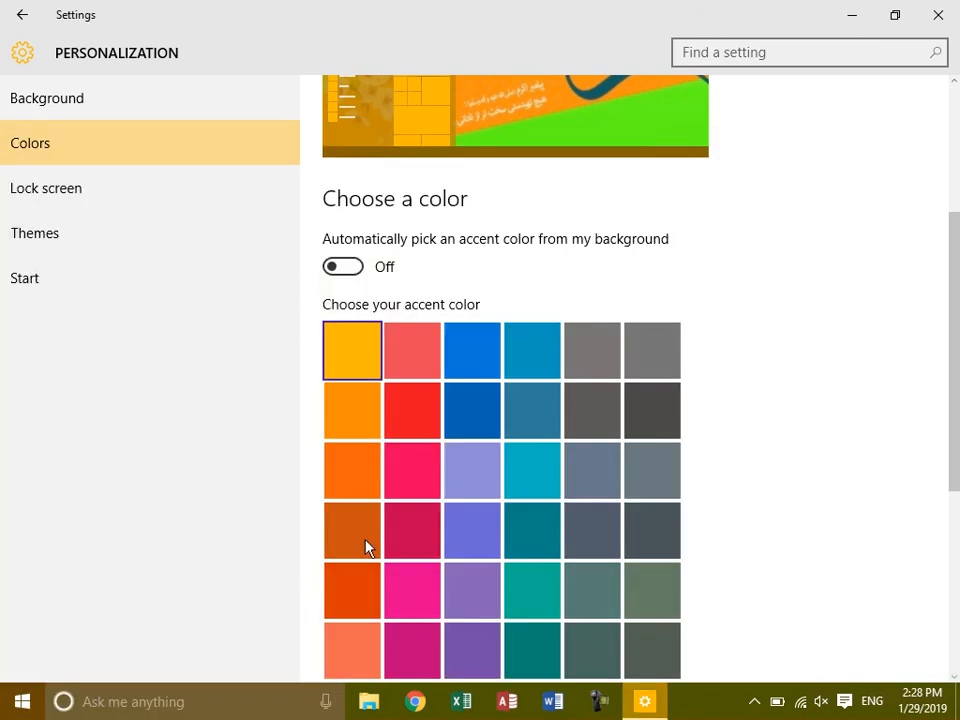
Turn automatic accent color picking back on and check the colors of the Start menu and action center
left_click(351, 273)
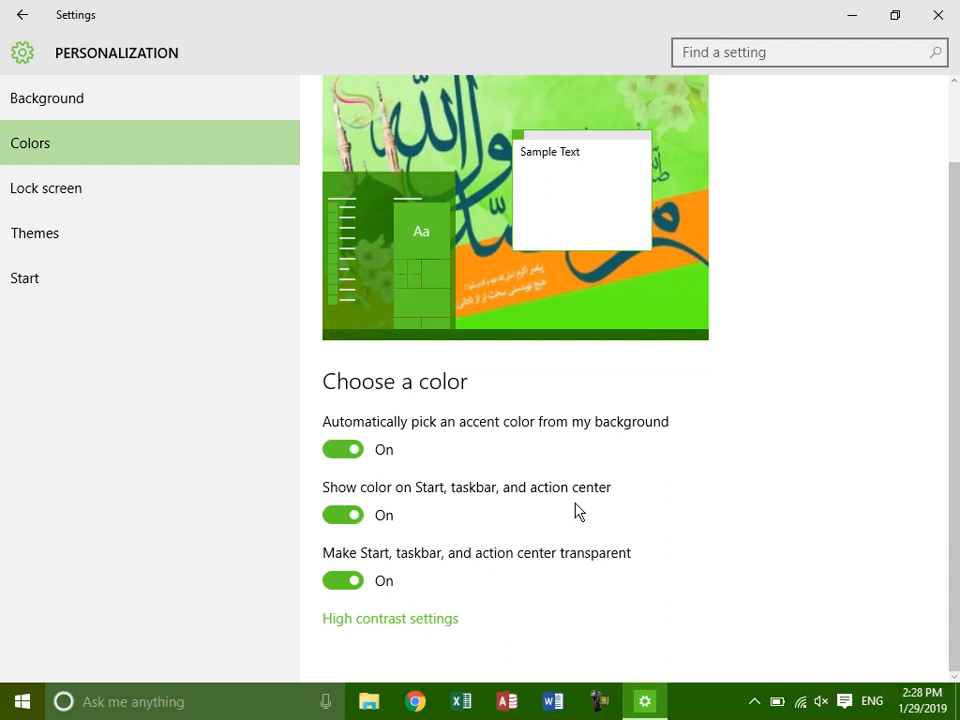
left_click(24, 700)
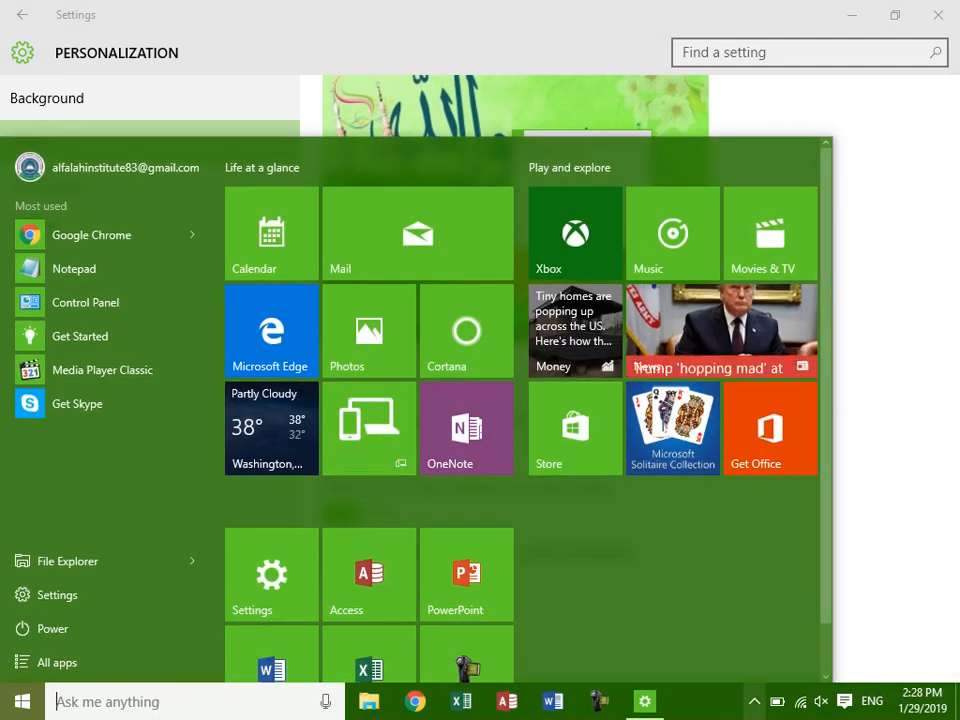
left_click(843, 705)
left_click(372, 48)
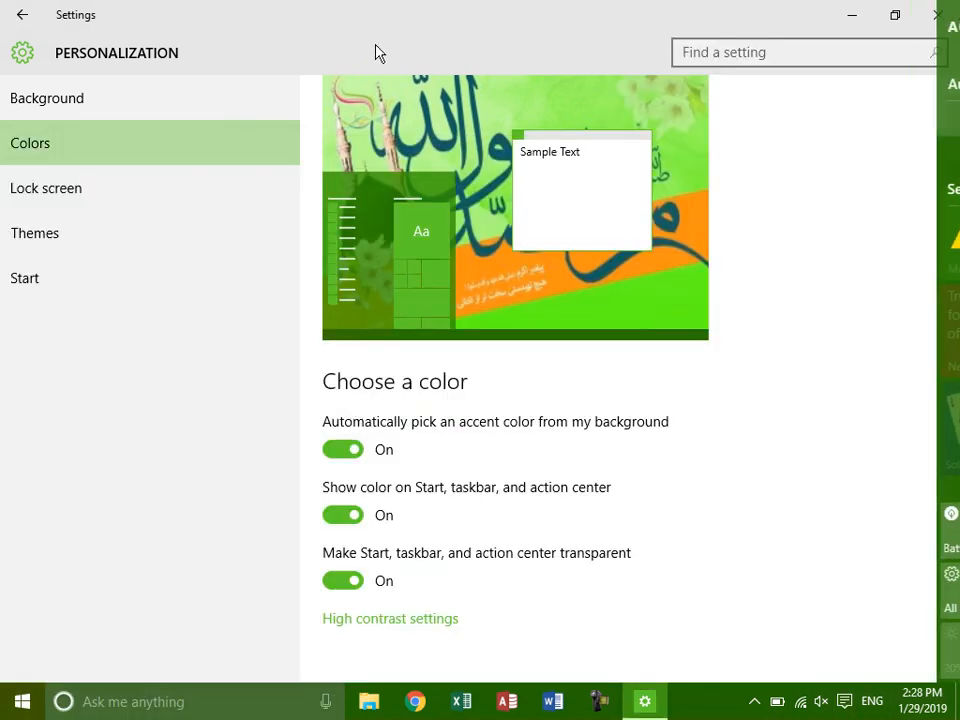
Switch the color on Start, taskbar, and action center off and back on
left_click(344, 517)
left_click(344, 516)
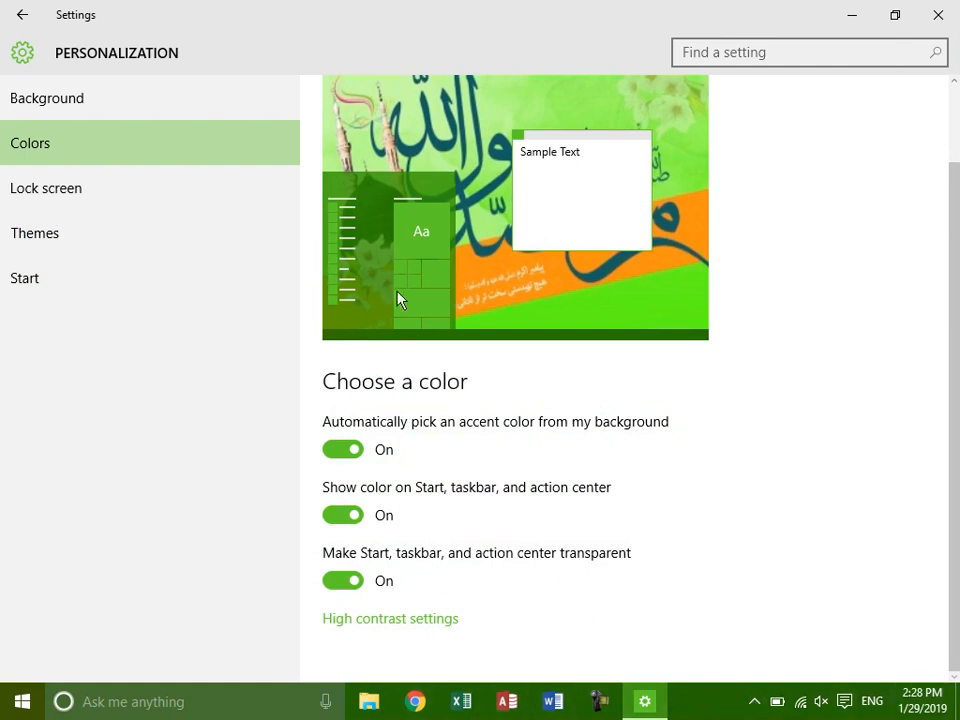
Minimize Settings and change the taskbar's Cortana display from the search box to Show Cortana icon
left_click(855, 22)
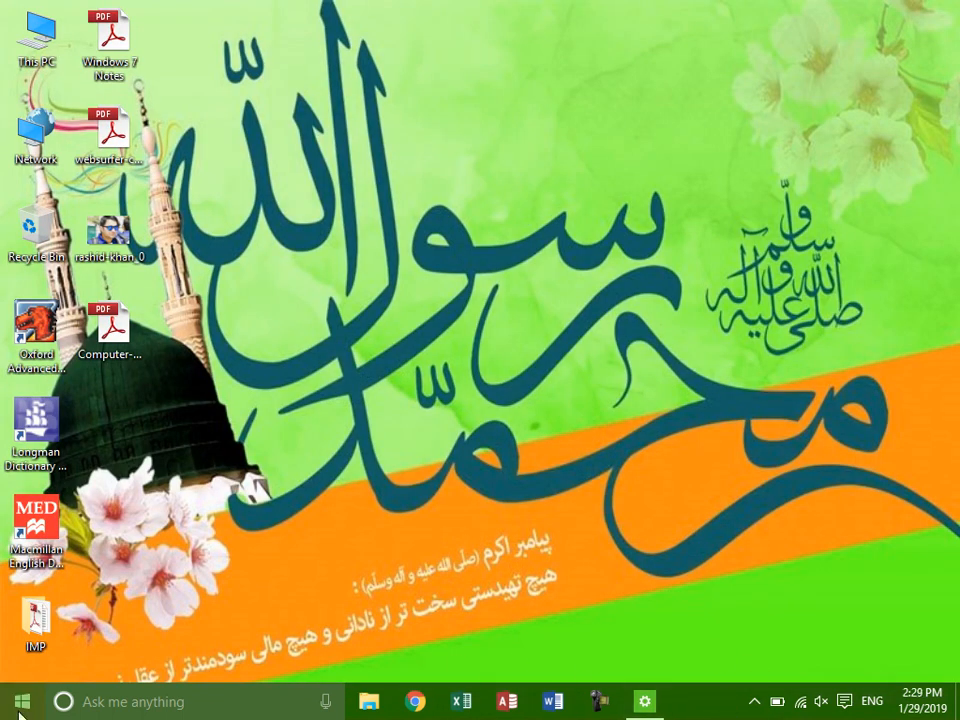
right_click(698, 708)
mouse_move(820, 461)
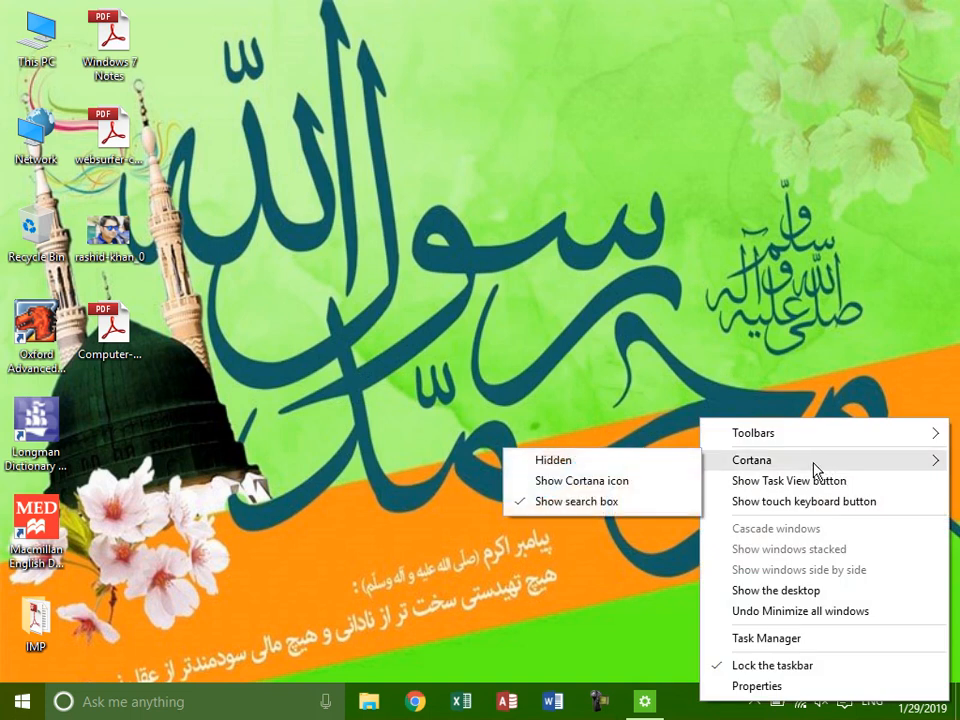
left_click(600, 484)
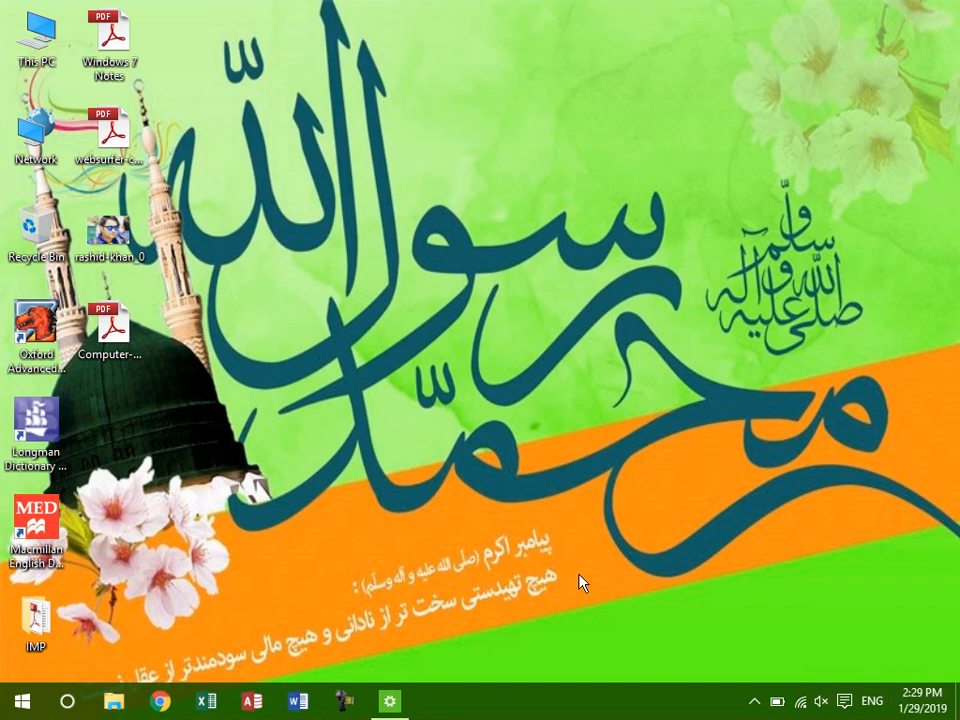
In the Colors settings, turn off Start, taskbar, and action center transparency, check the taskbar on the desktop, and turn transparency back on
left_click(393, 700)
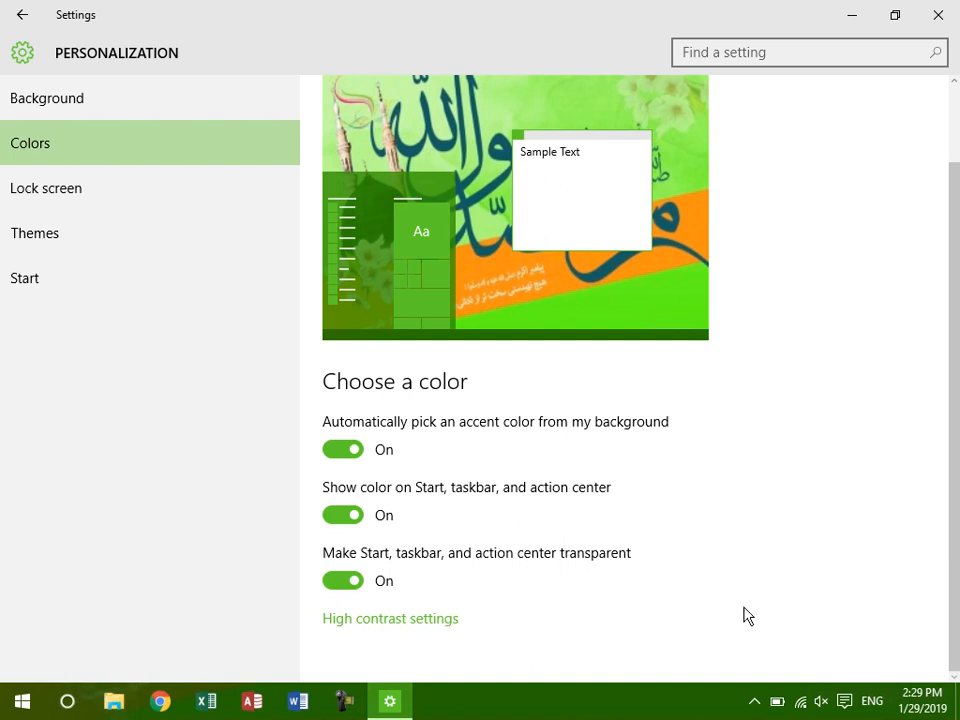
left_click(353, 581)
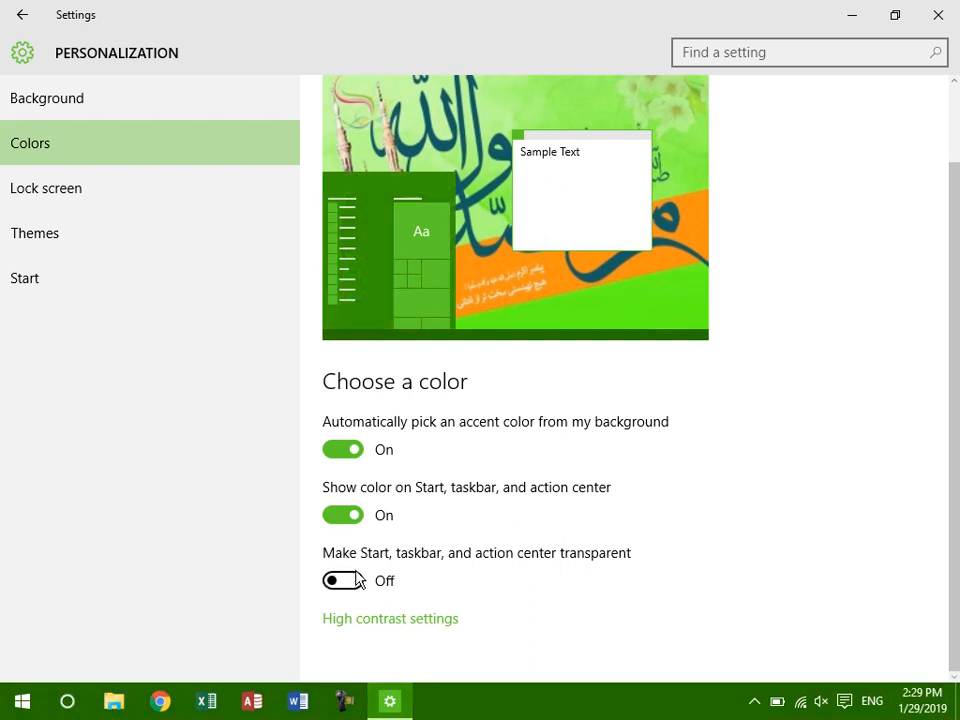
left_click(411, 703)
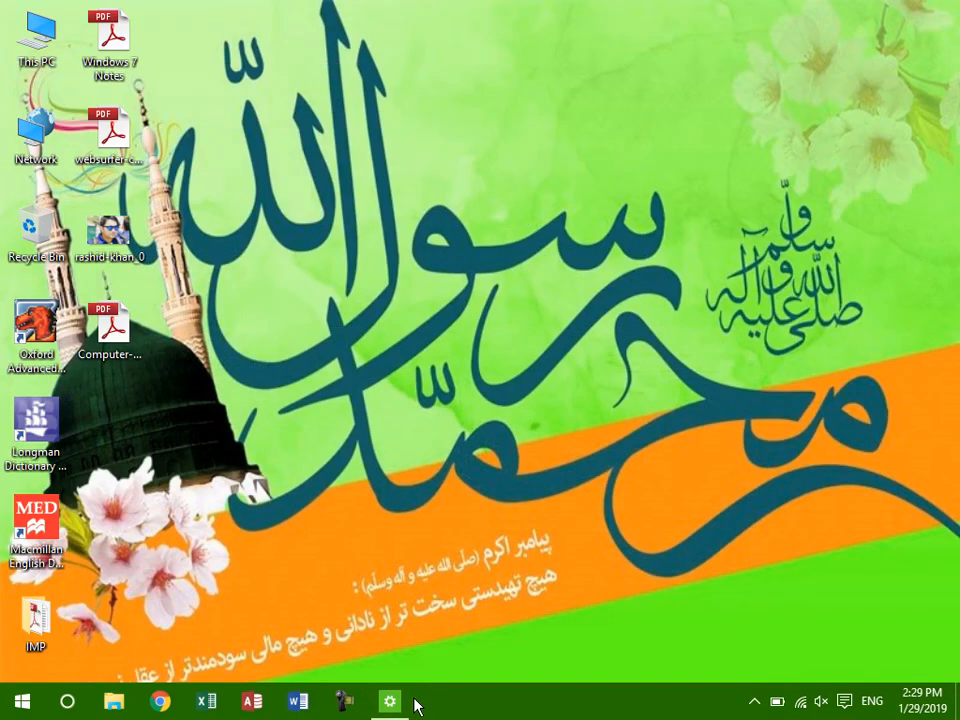
left_click(403, 701)
left_click(351, 583)
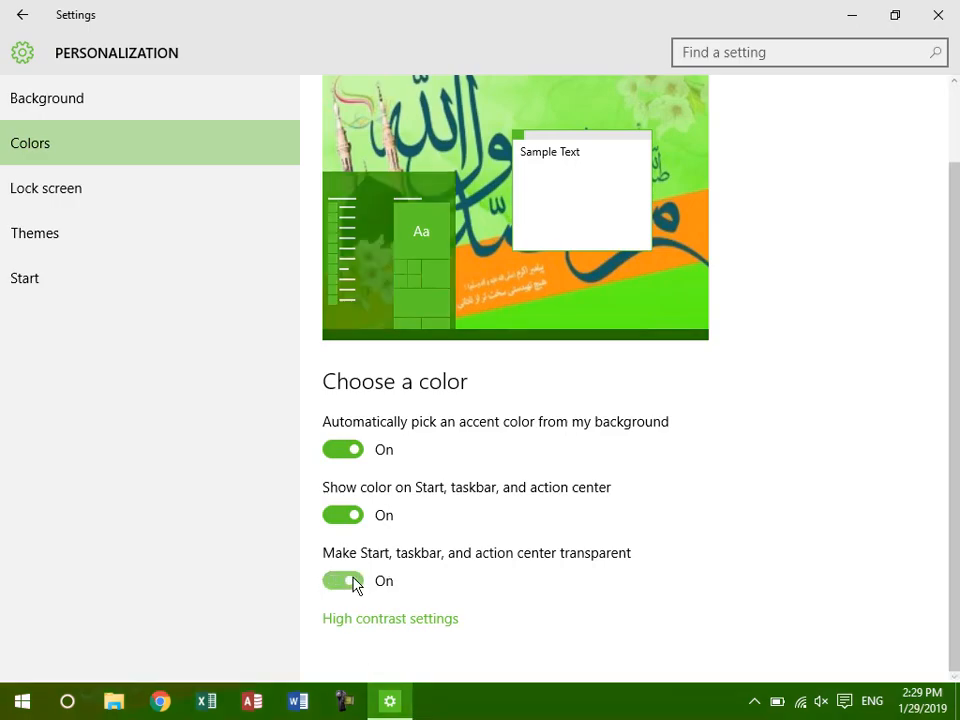
Open the high contrast settings, apply the High Contrast #2 theme, and check how the Start menu looks
left_click(408, 620)
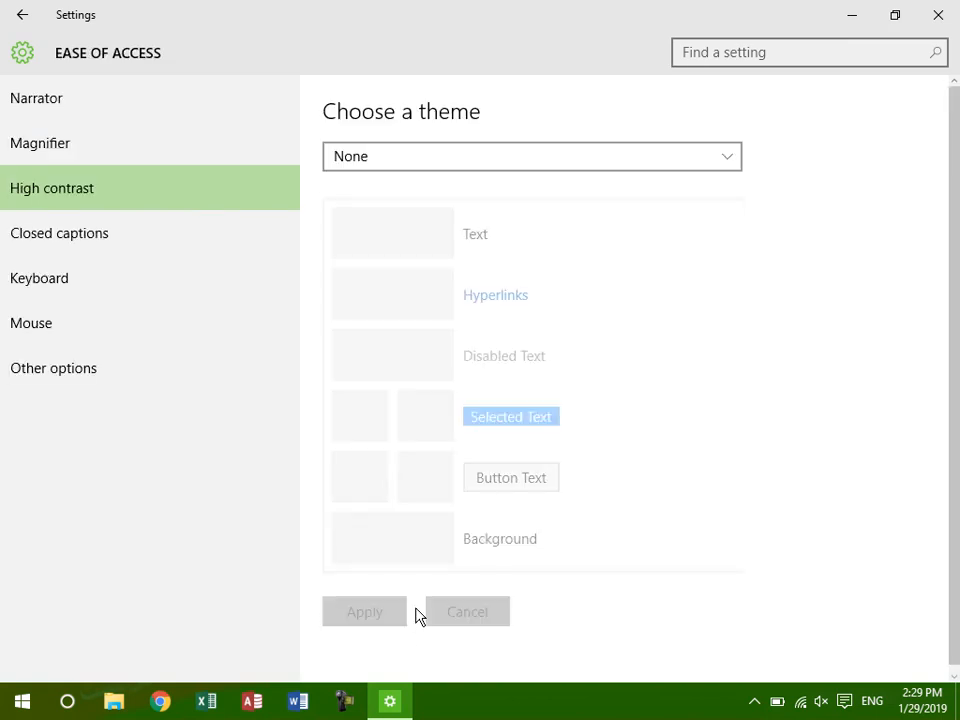
left_click(527, 165)
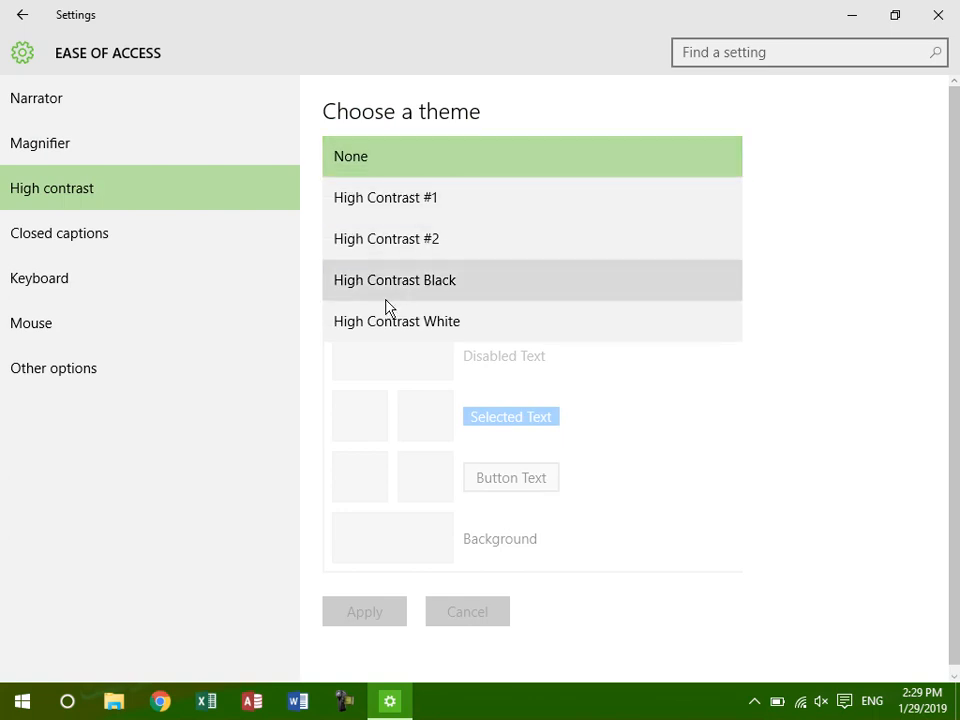
left_click(409, 254)
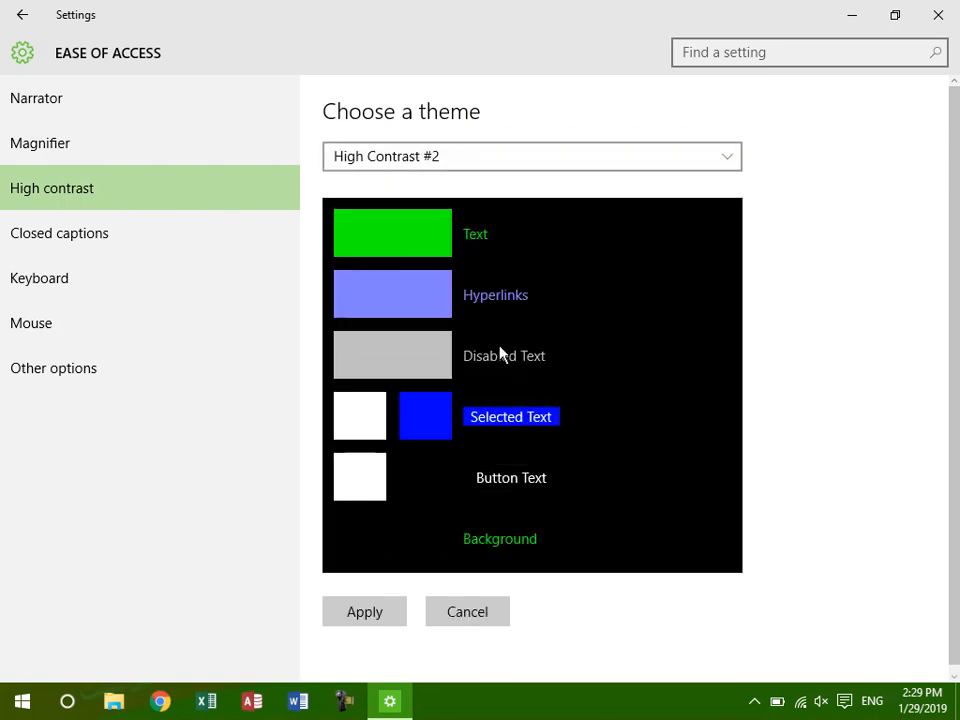
left_click(389, 614)
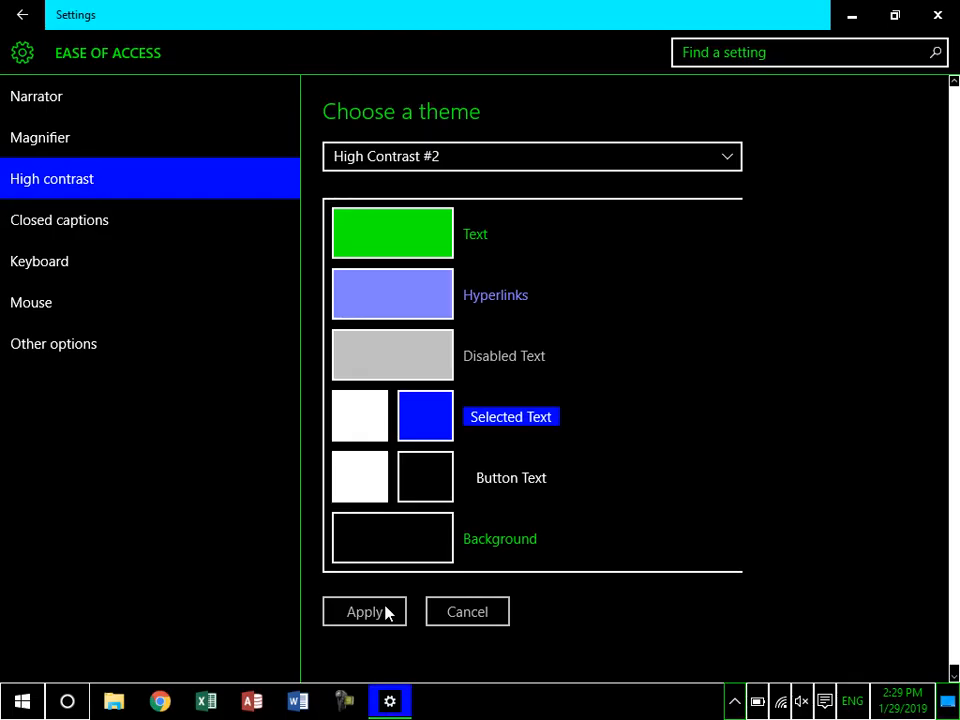
left_click(5, 712)
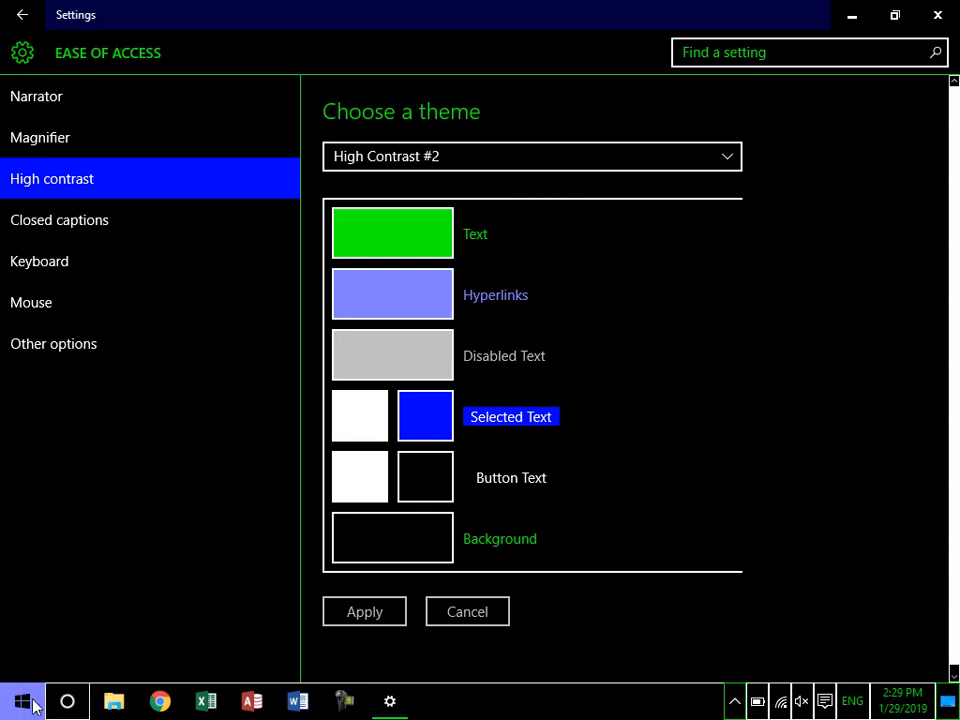
left_click(33, 706)
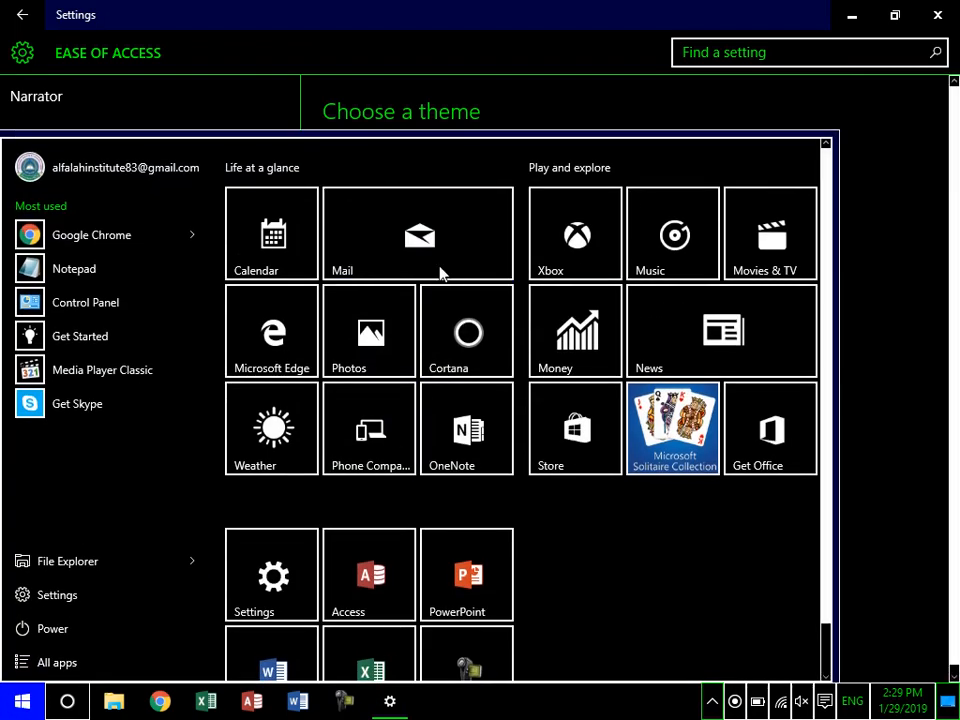
left_click(508, 8)
Set the high contrast theme back to None and apply it
left_click(564, 161)
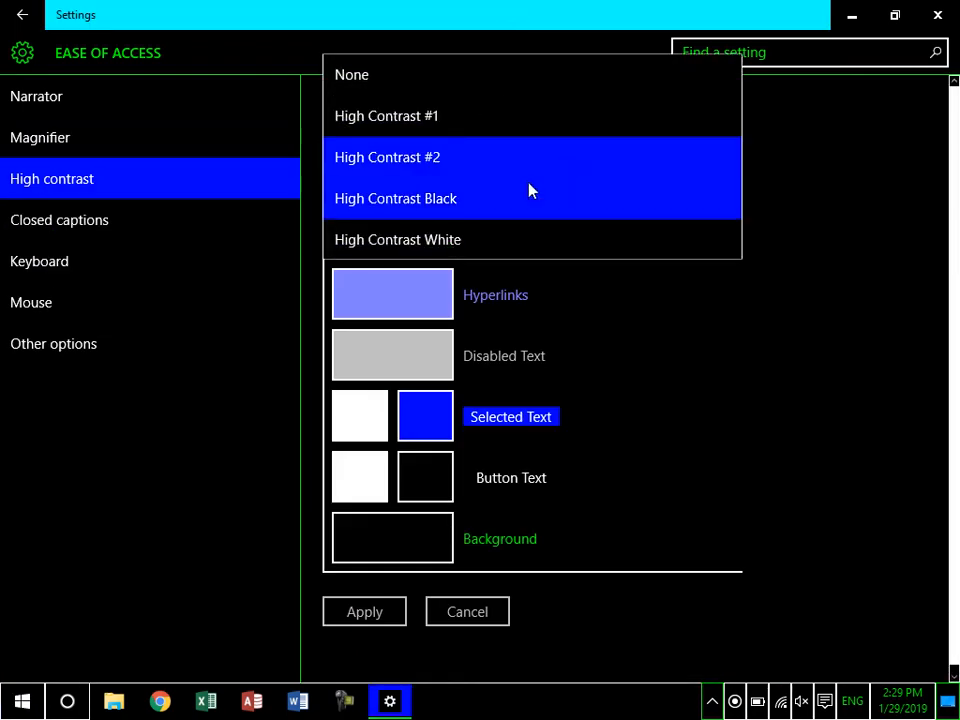
left_click(430, 82)
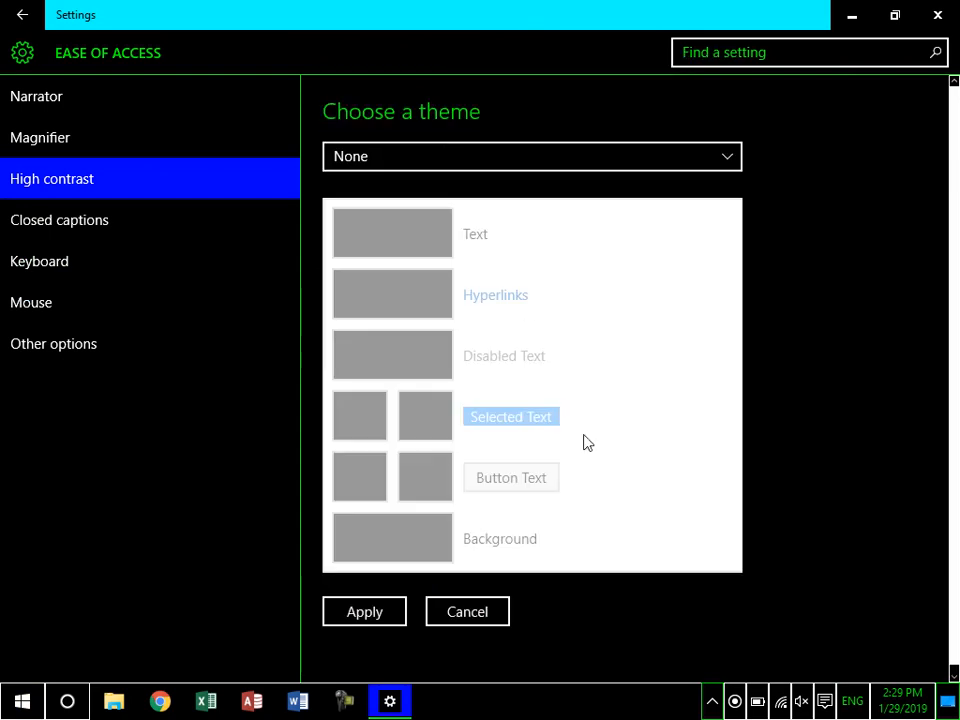
left_click(377, 614)
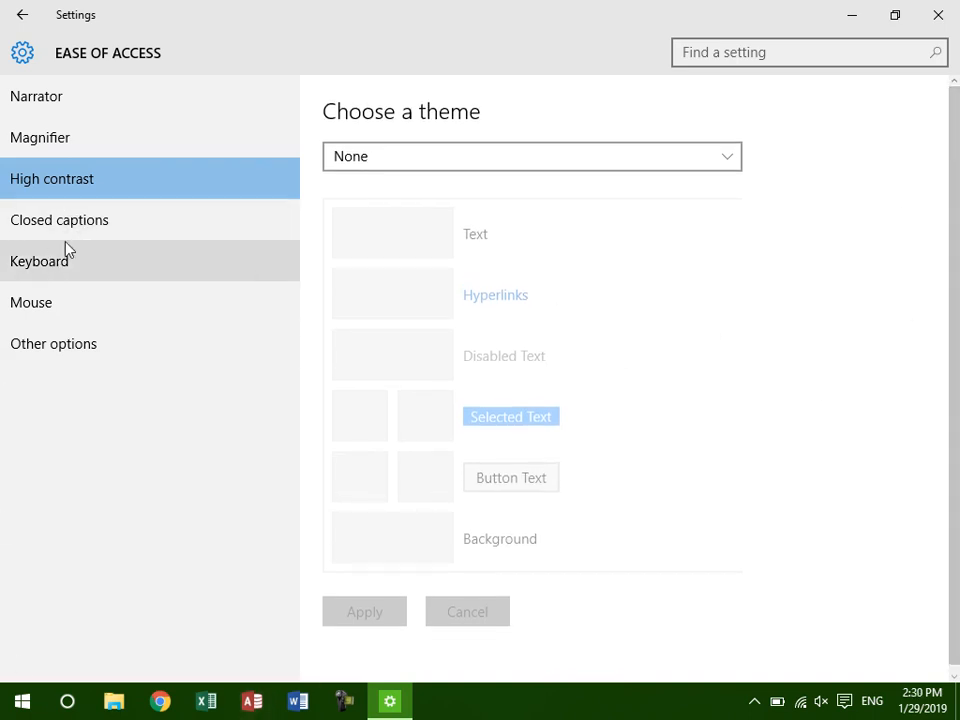
View the Closed captions settings and close the Settings window
left_click(109, 225)
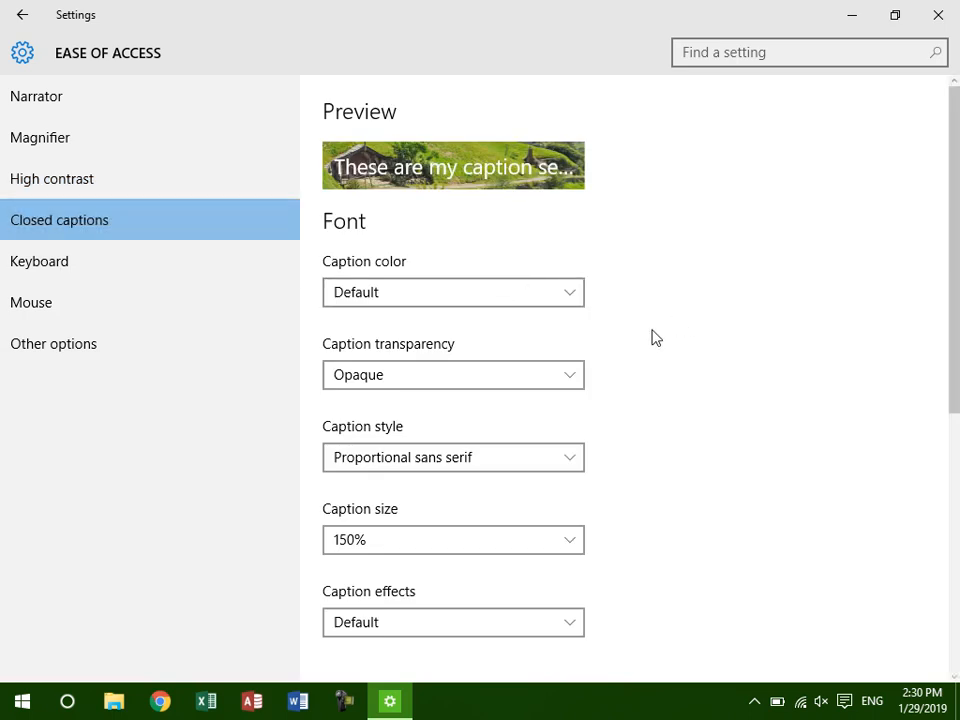
left_click(22, 15)
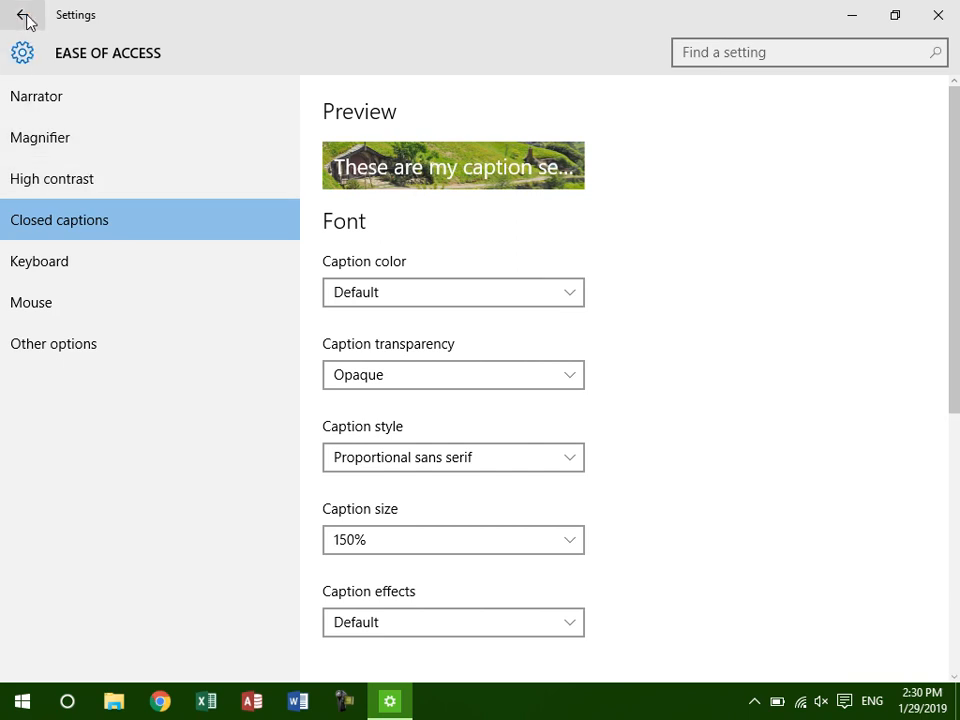
left_click(942, 13)
Reopen Personalization from the desktop and set the green calligraphy picture as the background again
right_click(285, 161)
left_click(364, 450)
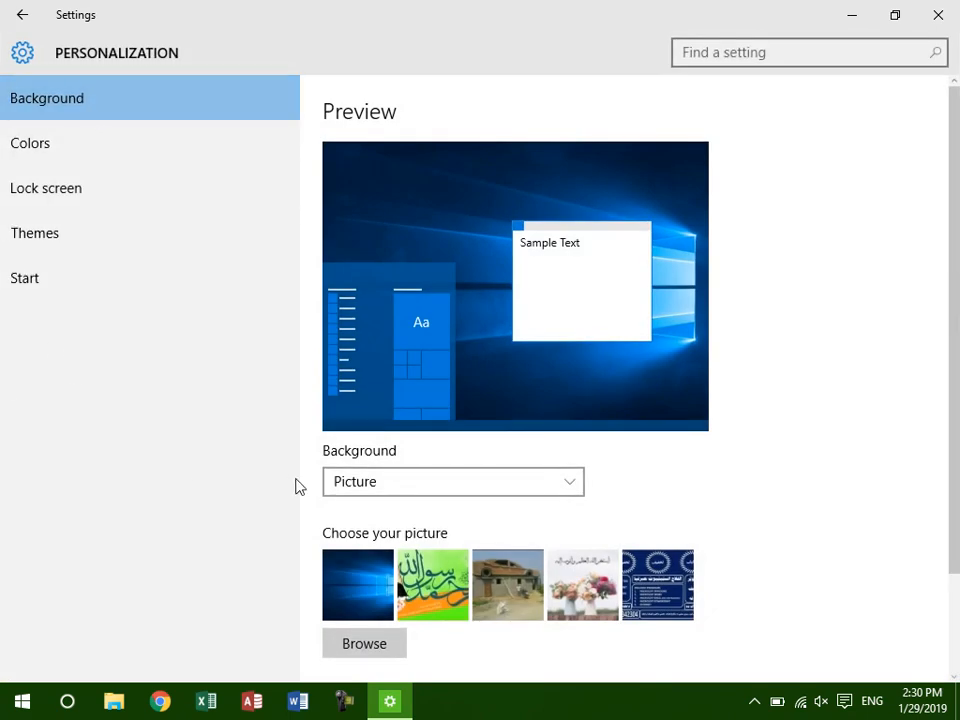
left_click(424, 603)
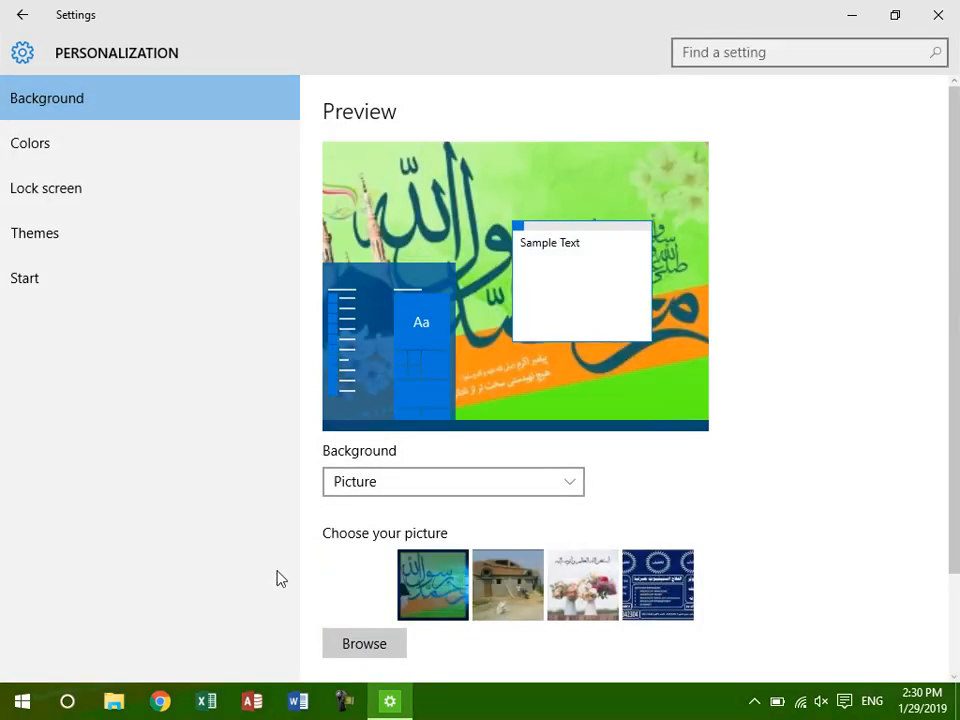
In the Colors settings, turn on automatically picking an accent color from the background
left_click(58, 156)
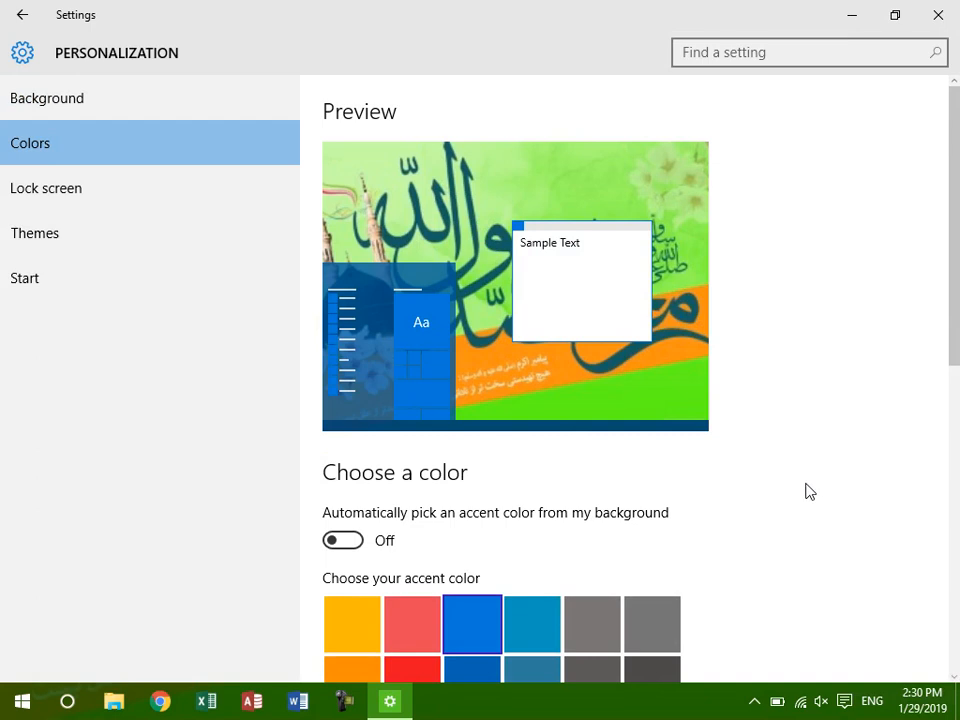
scroll(600, 495, "down", 2)
left_click(341, 451)
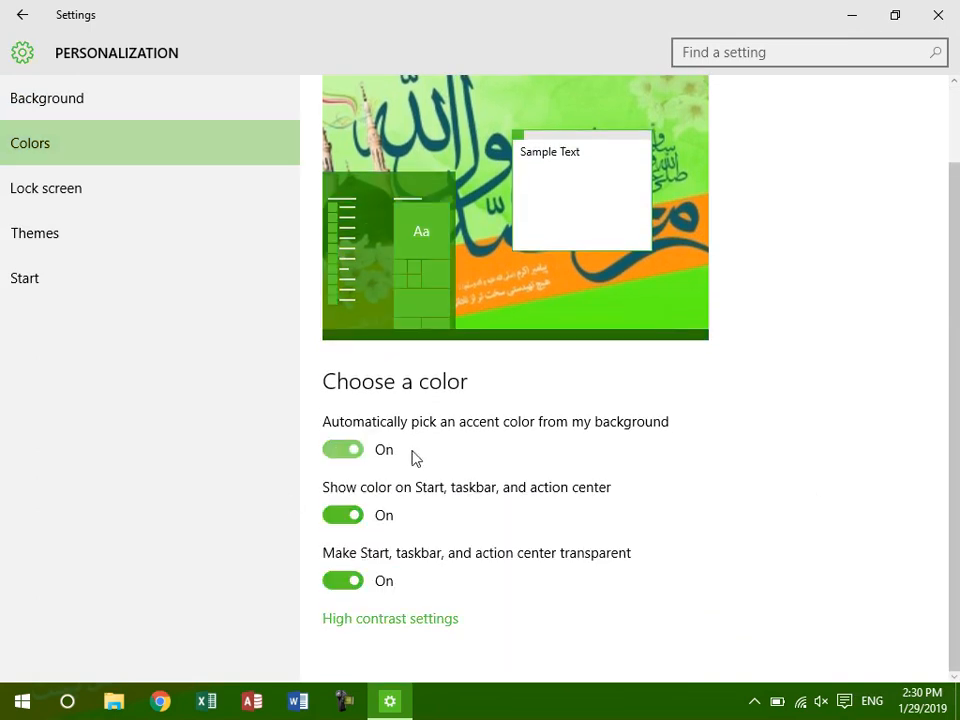
In the Lock screen settings, try the offered pictures and set the aerial sea view with the aircraft struts as the background
left_click(67, 200)
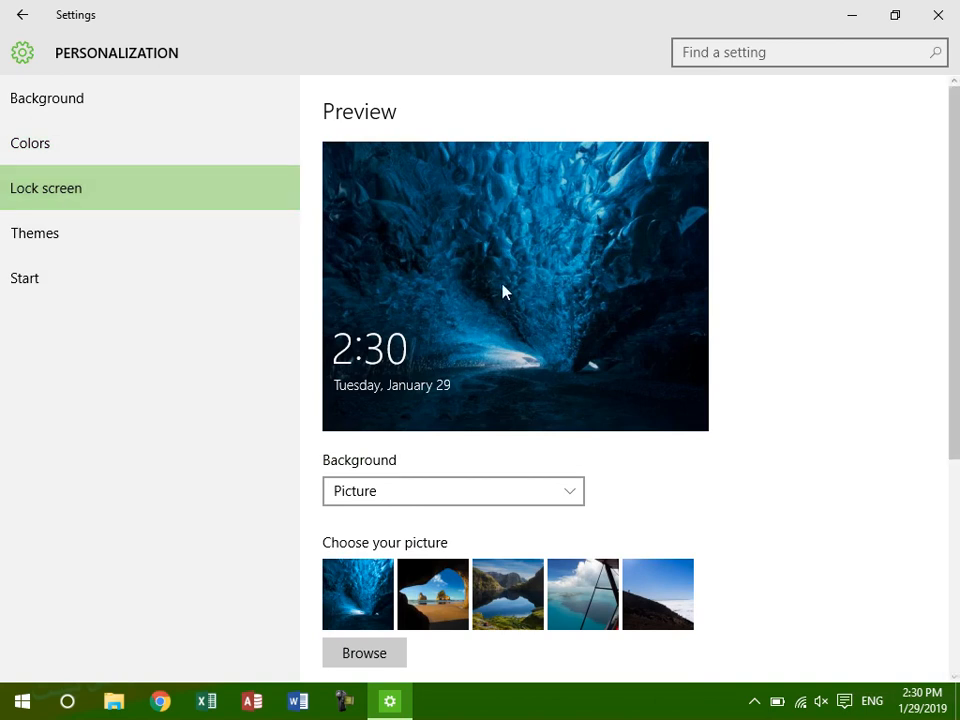
left_click(420, 594)
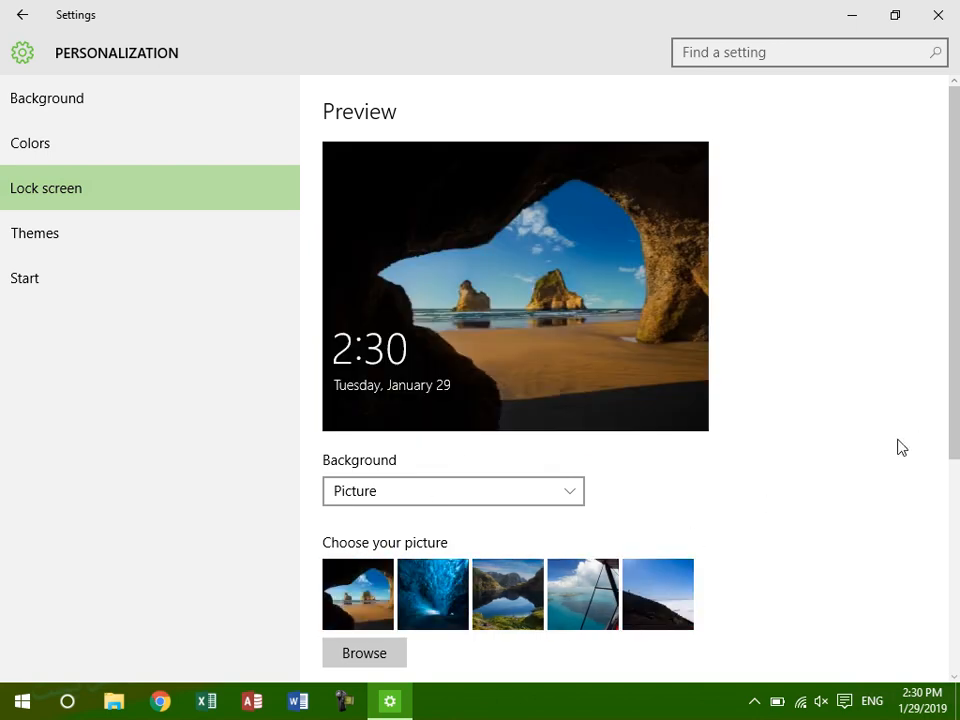
left_click(490, 610)
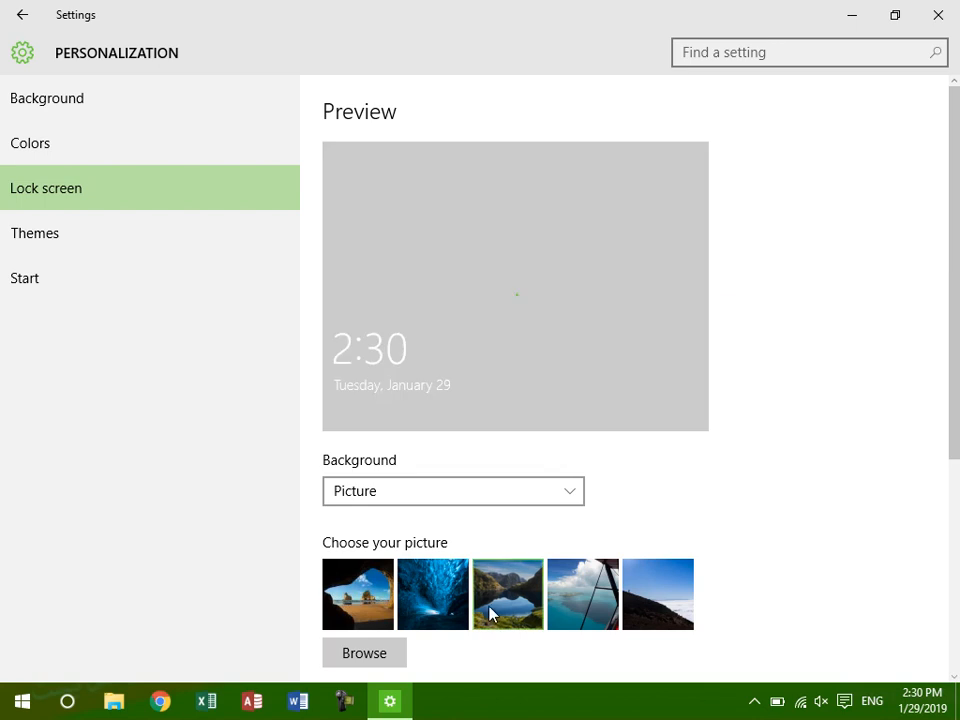
left_click(598, 604)
left_click(673, 604)
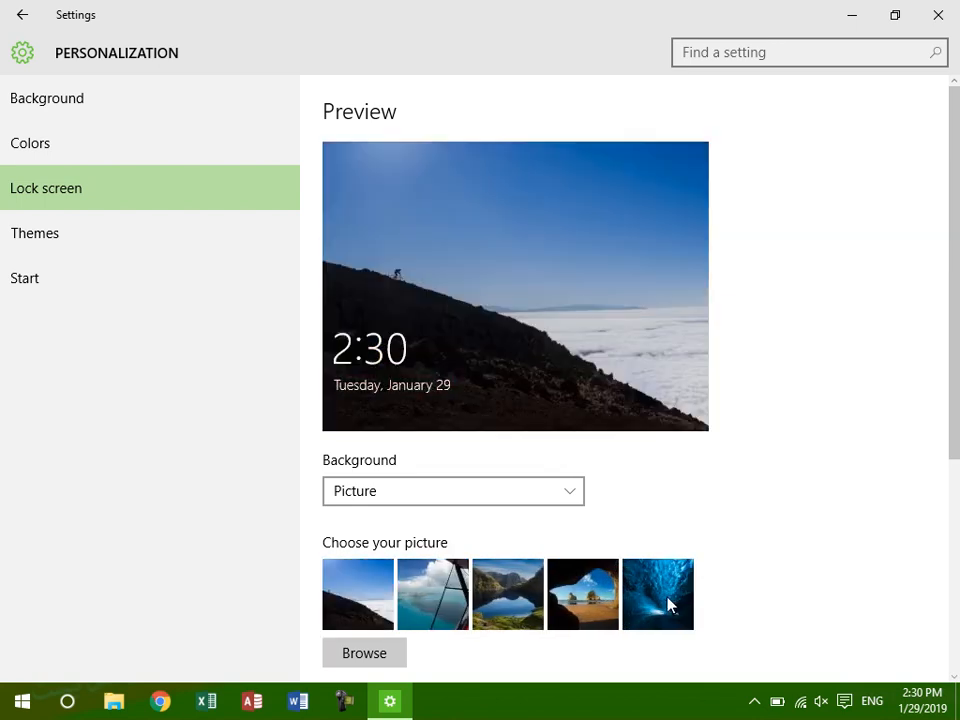
left_click(568, 610)
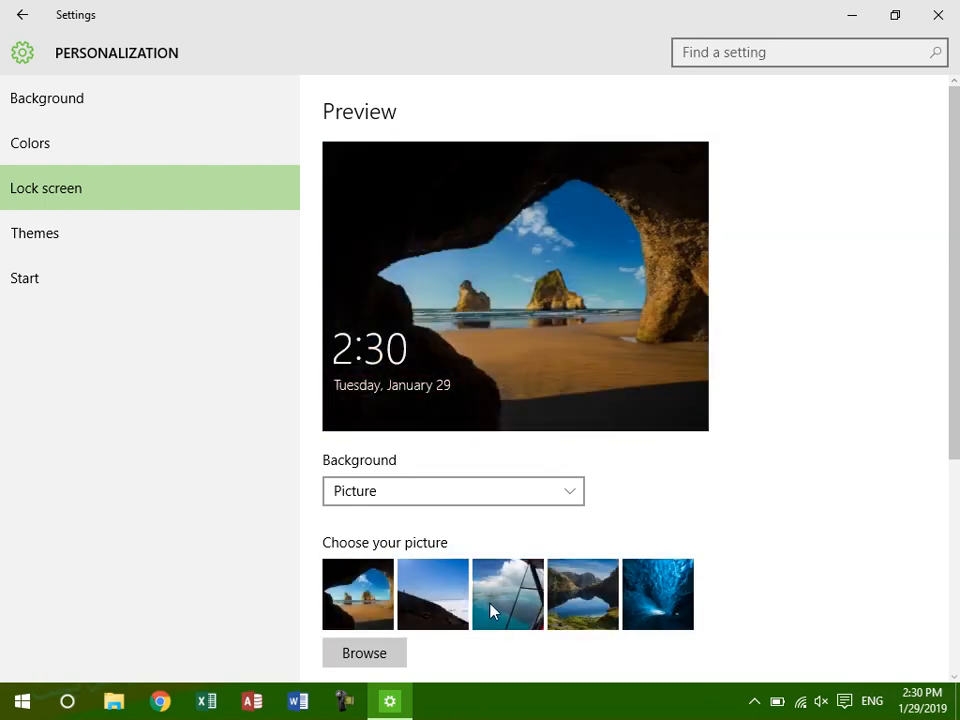
left_click(481, 610)
left_click(446, 600)
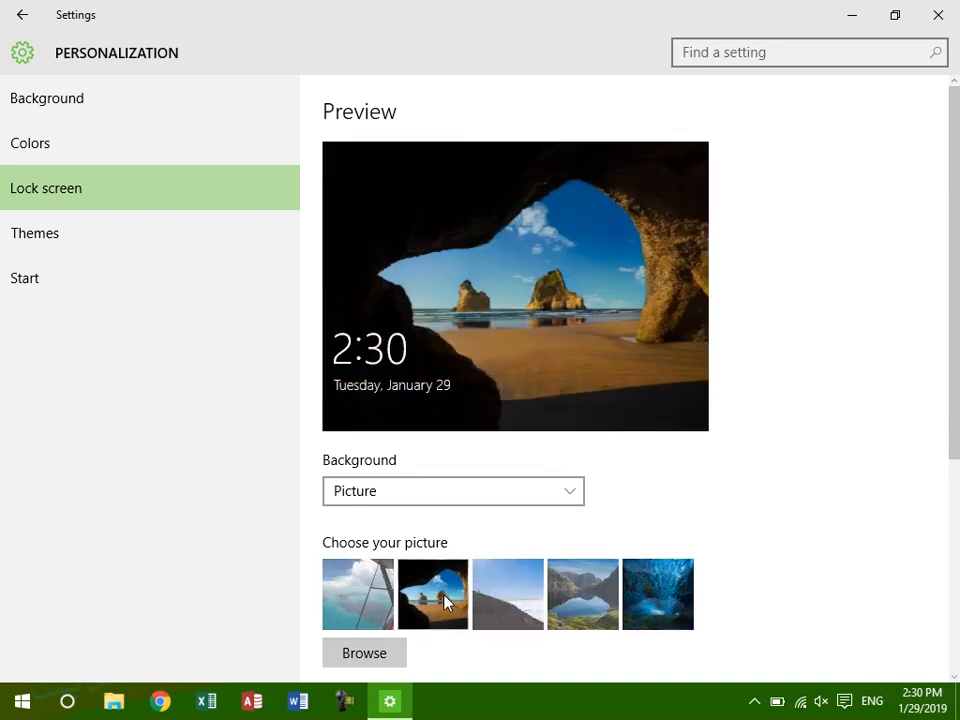
left_click(506, 603)
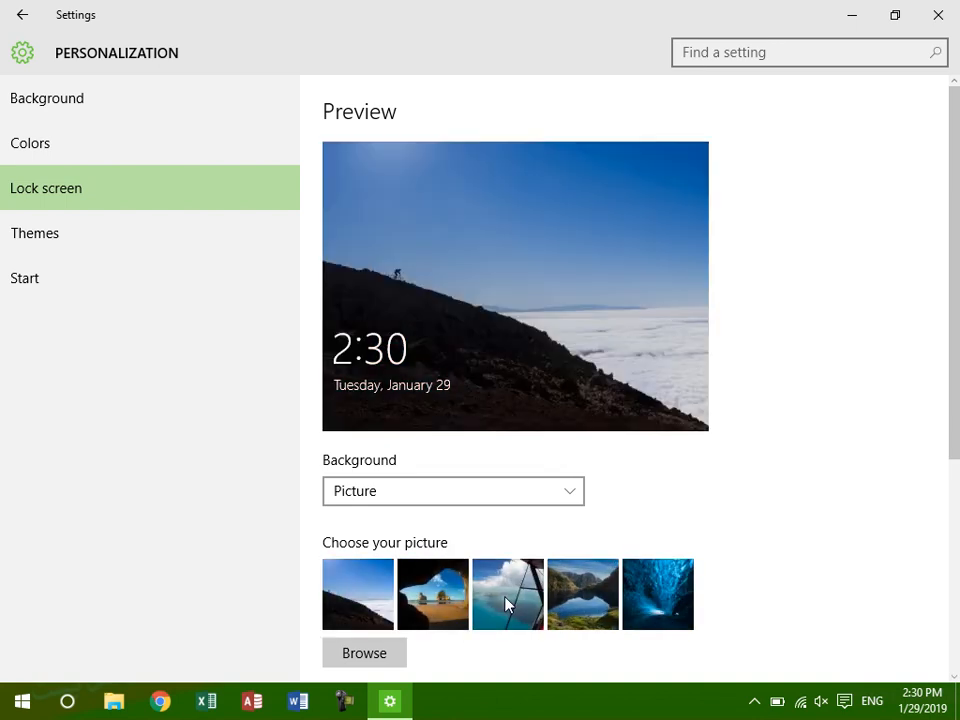
left_click(556, 624)
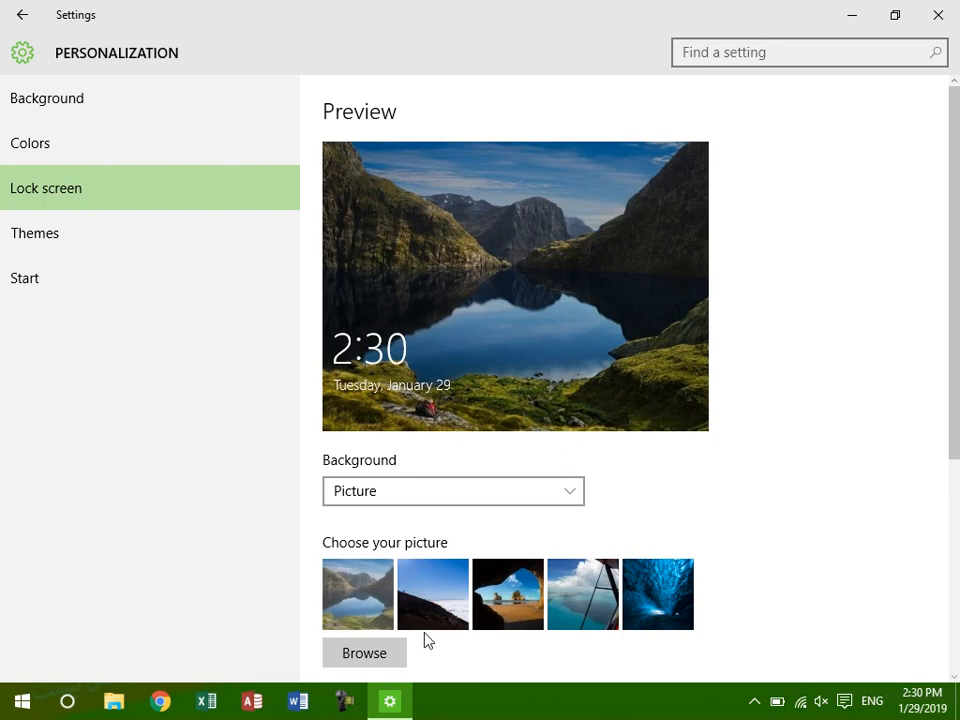
left_click(554, 611)
Browse the Downloads folder for a custom lock screen picture and leave the file picker without choosing one
scroll(881, 521, "down", 5)
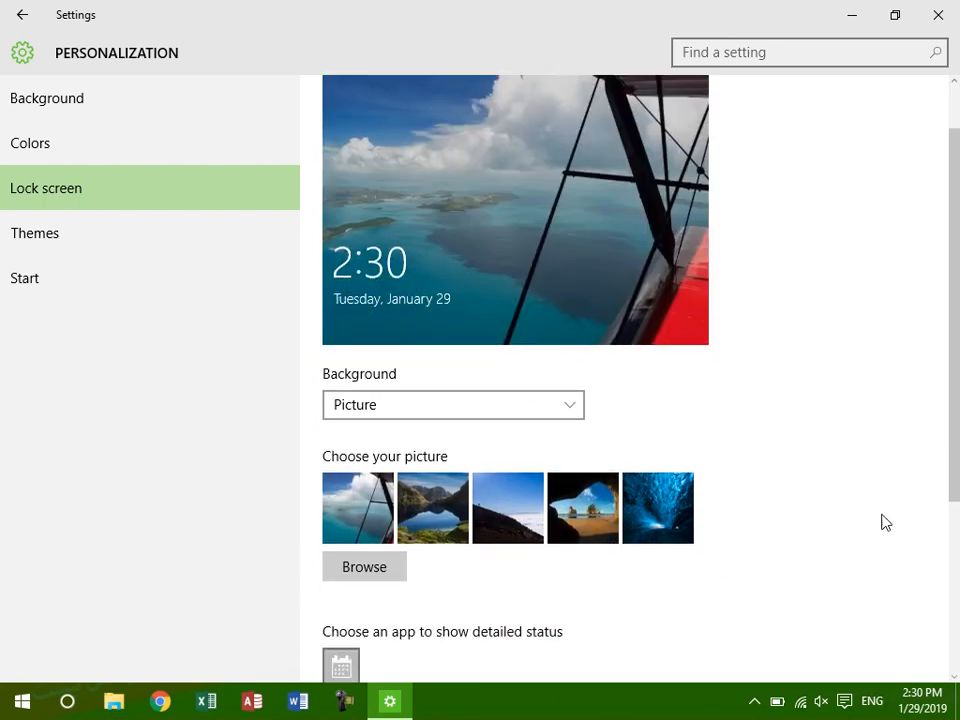
left_click(364, 380)
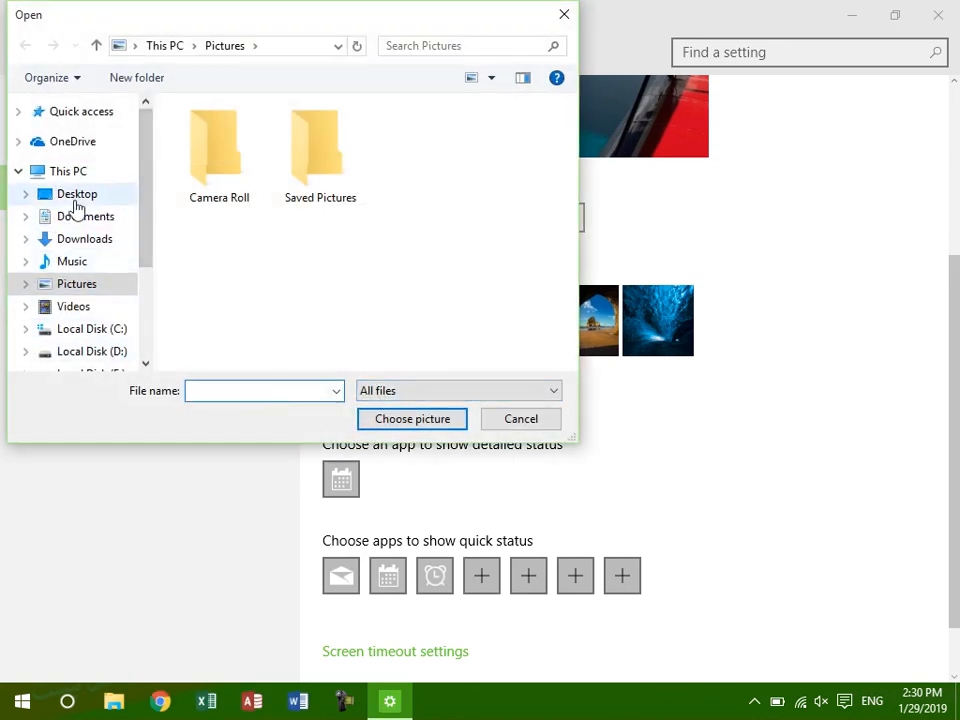
left_click(78, 218)
left_click(86, 242)
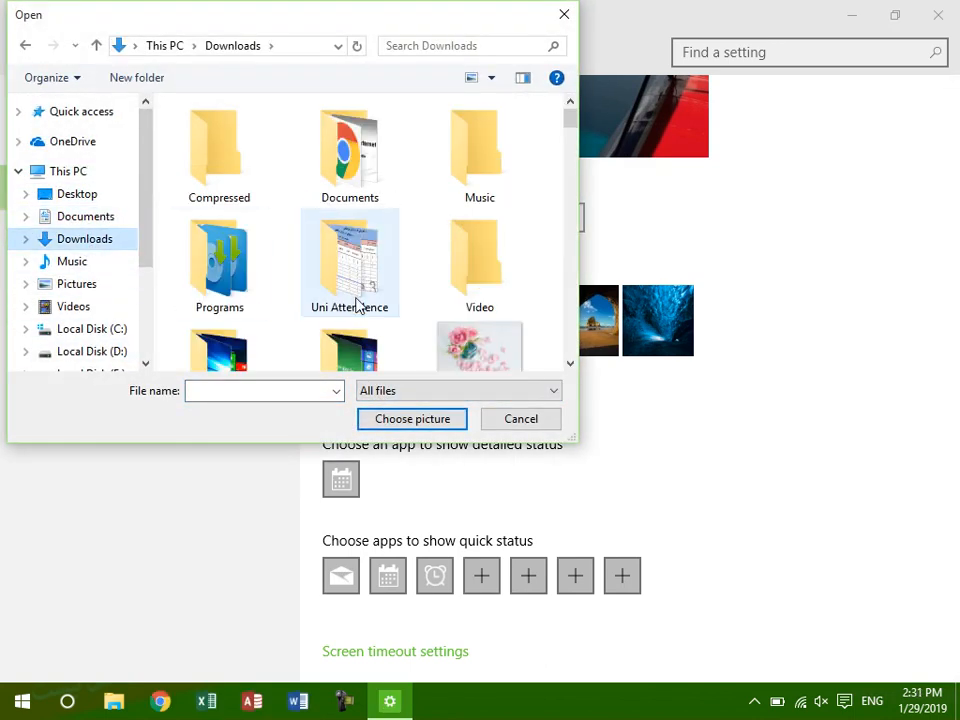
scroll(370, 307, "down", 3)
scroll(370, 307, "down", 3)
left_click(360, 300)
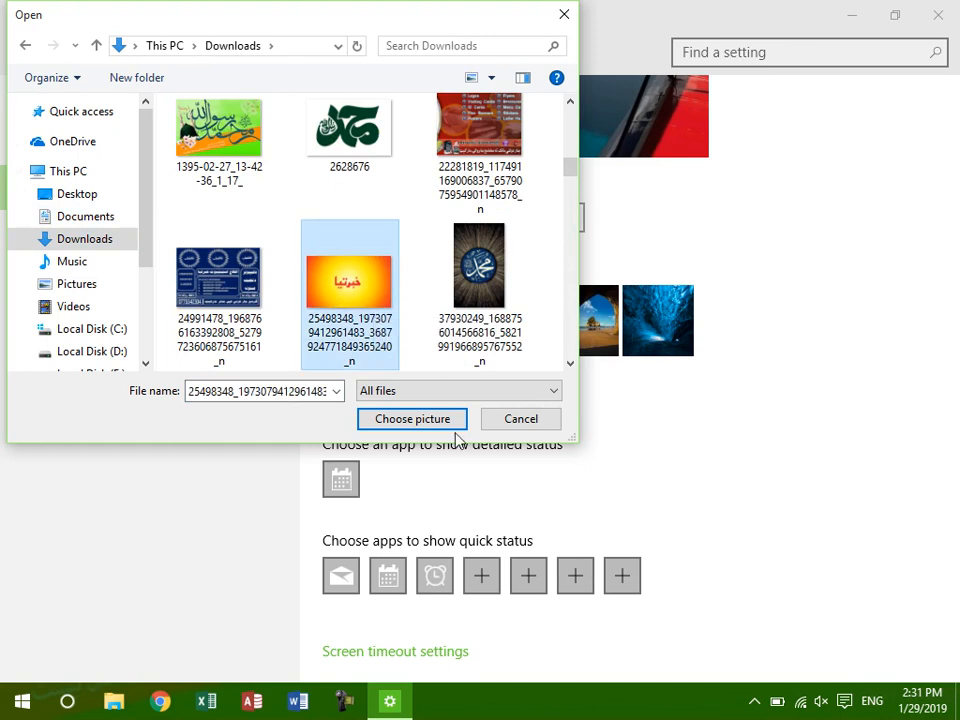
left_click(545, 427)
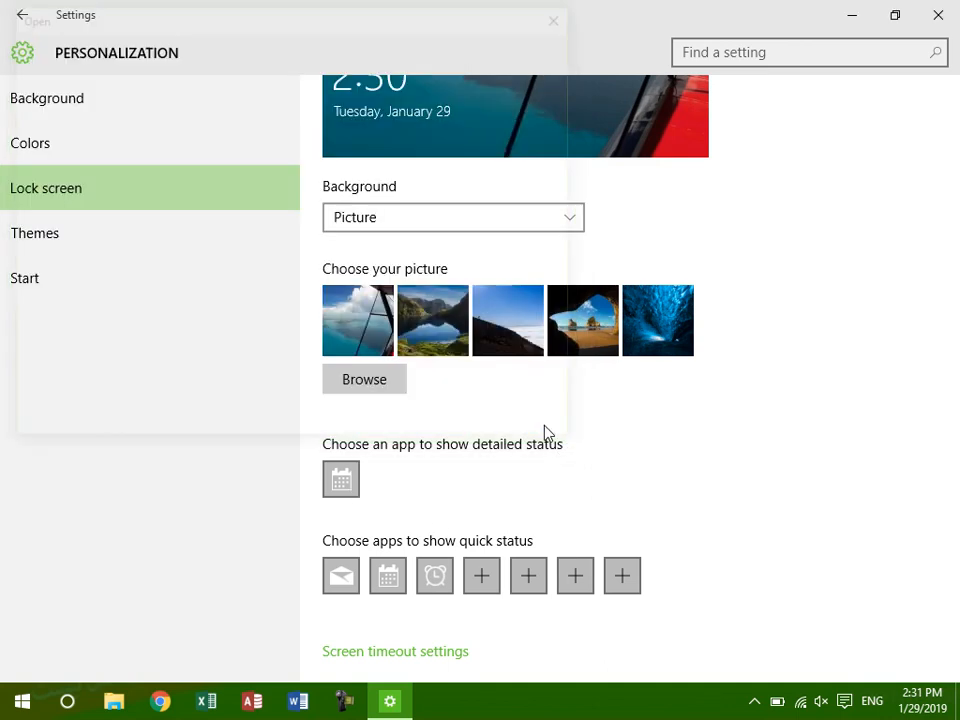
Review the apps offered for detailed status and quick status on the lock screen without changing either selection
scroll(748, 467, "down", 2)
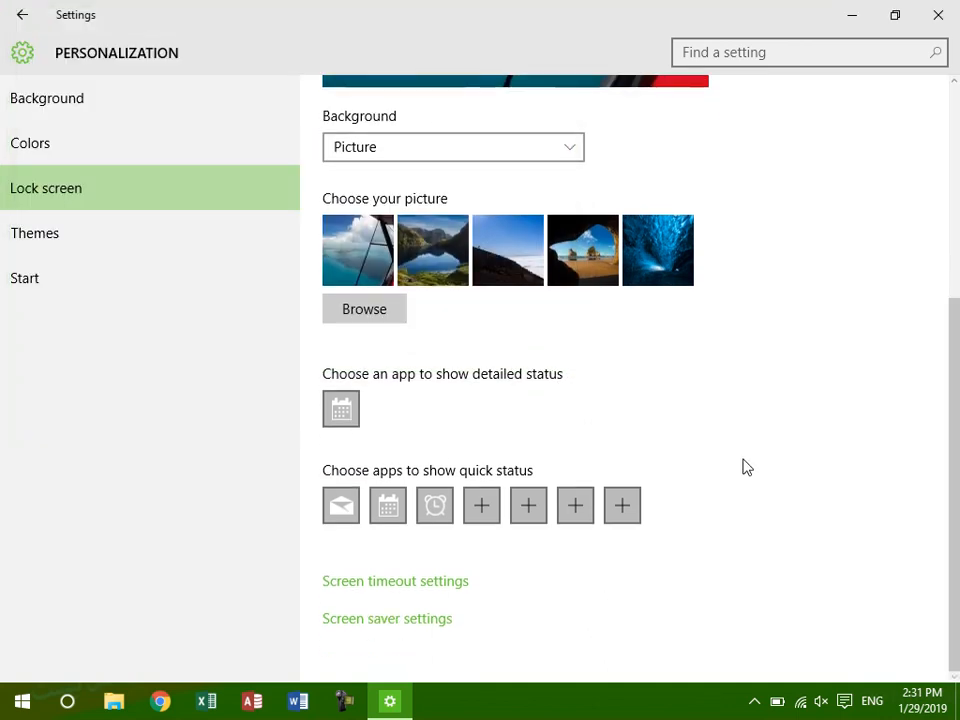
left_click(344, 411)
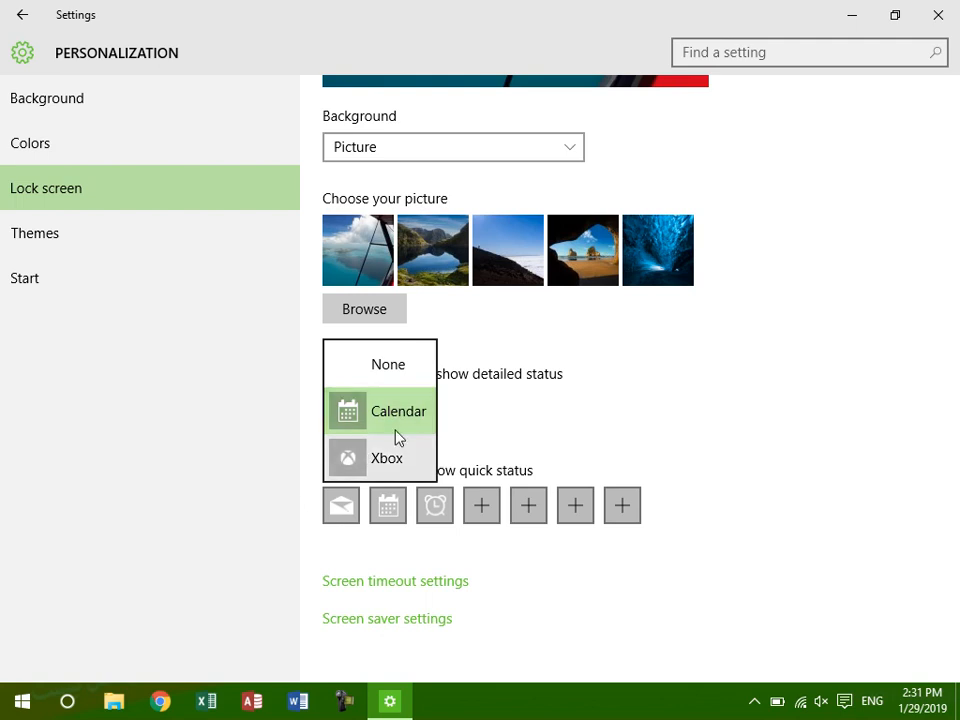
left_click(750, 380)
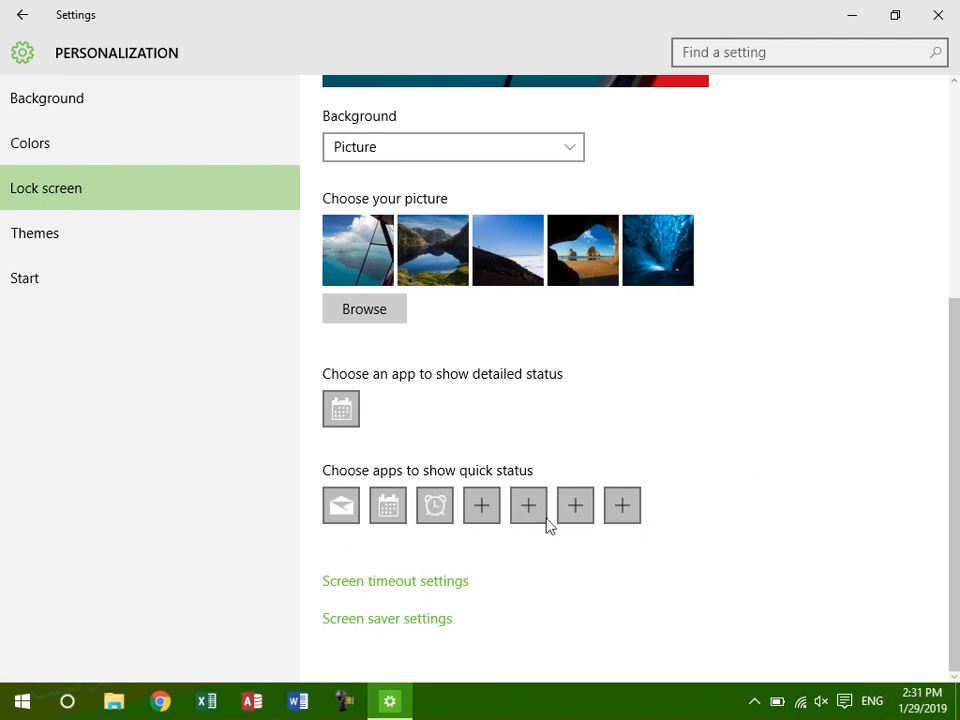
left_click(477, 512)
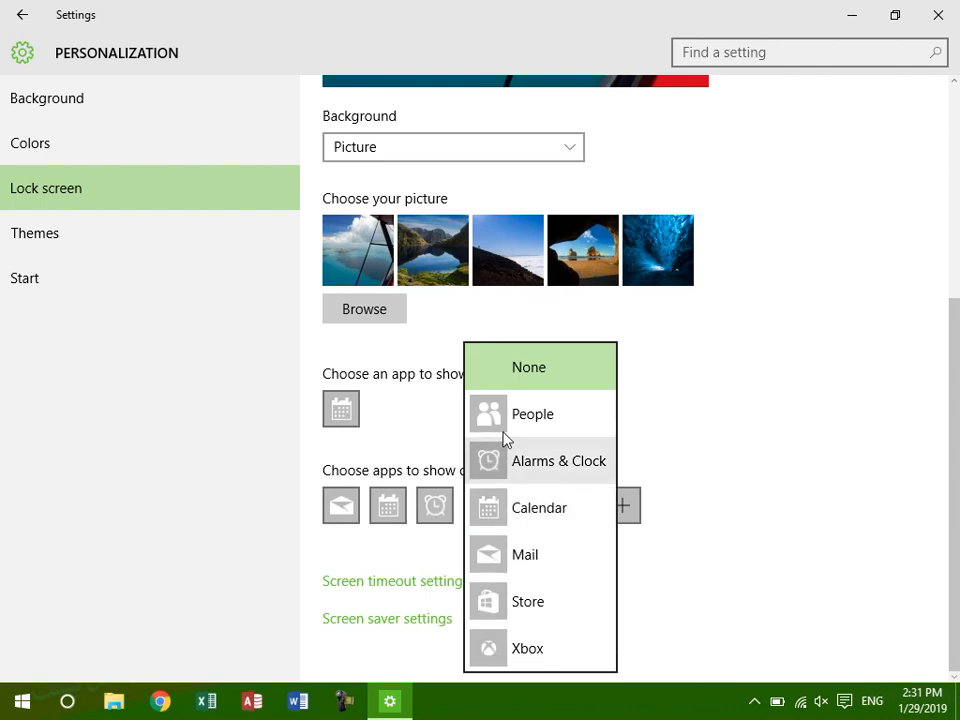
left_click(789, 448)
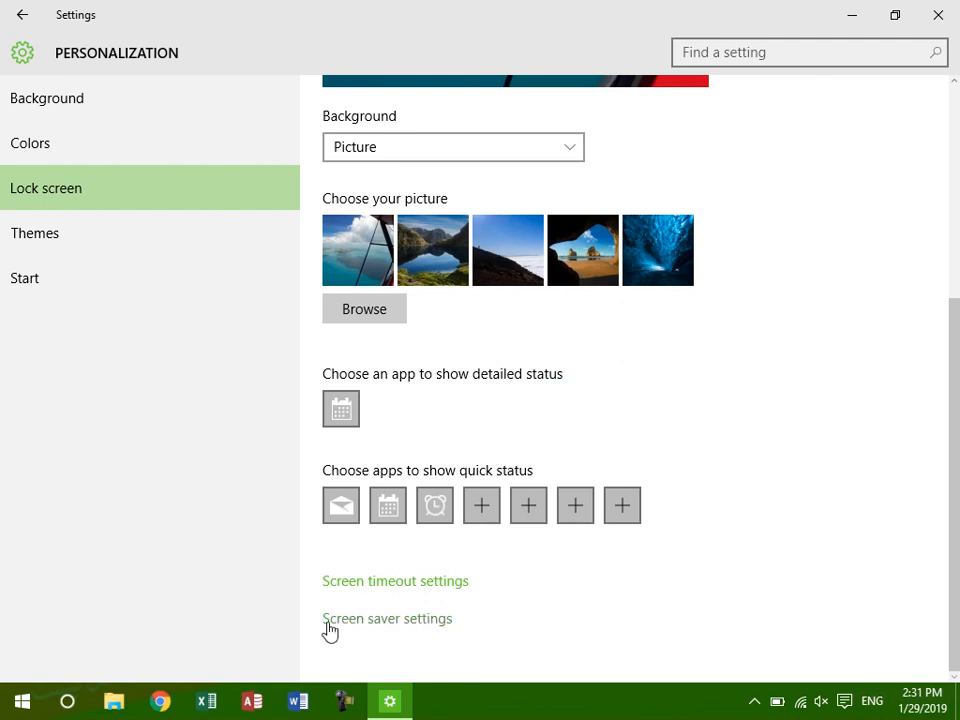
View the screen timeout options under Power & sleep and close the Settings window
left_click(441, 585)
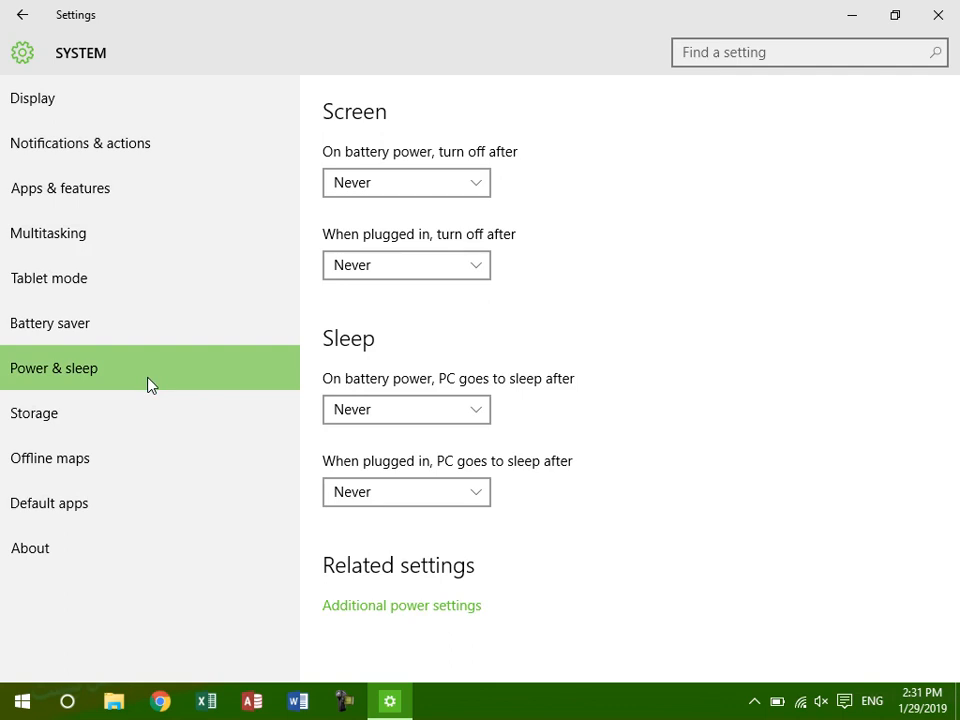
left_click(19, 15)
left_click(938, 15)
Reopen Personalization from the desktop and open the Screen Saver Settings dialog from the Lock screen page
right_click(406, 153)
left_click(445, 446)
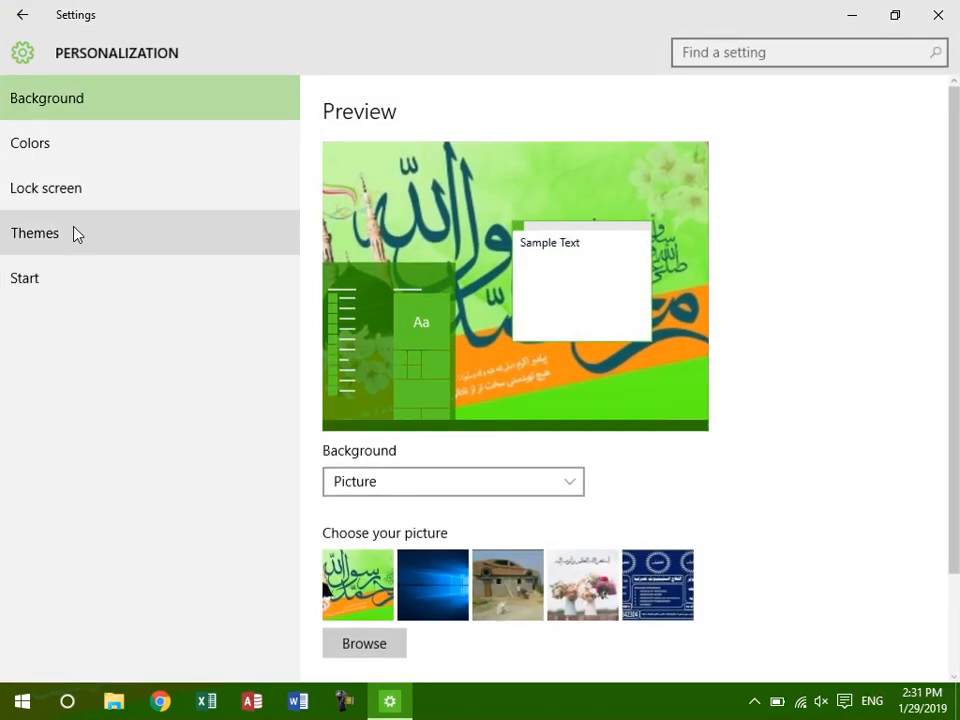
left_click(69, 195)
scroll(760, 515, "down", 2)
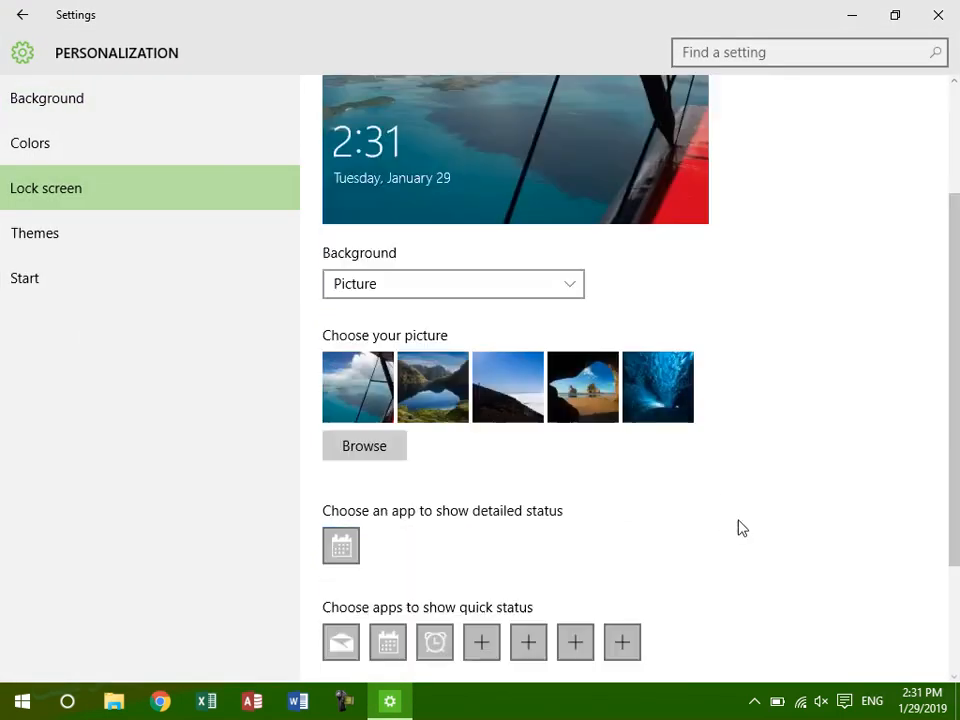
scroll(760, 530, "down", 2)
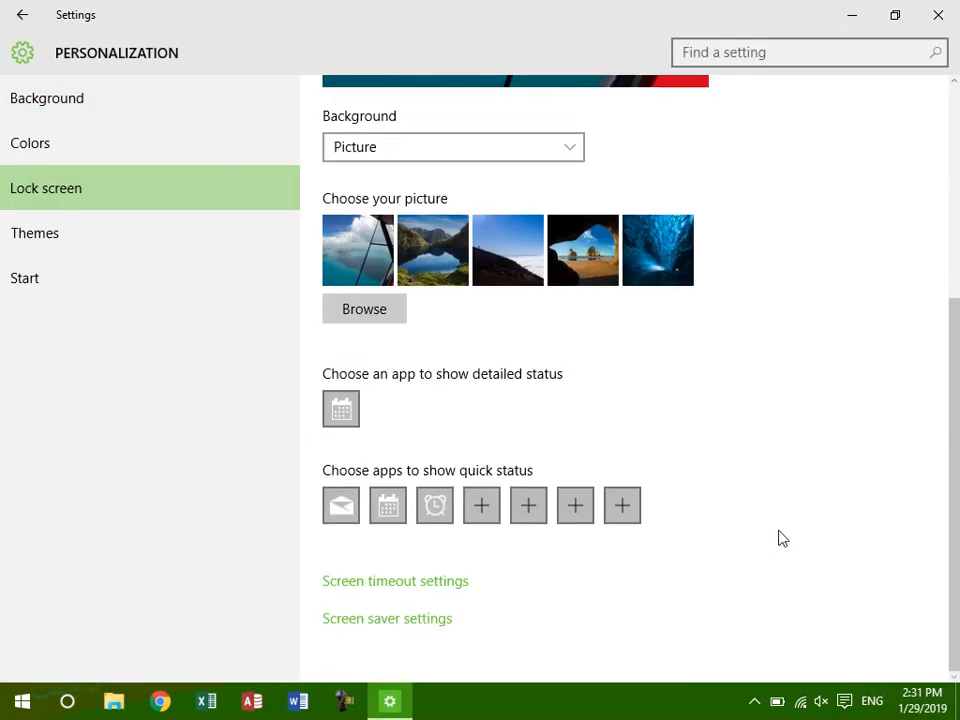
left_click(425, 620)
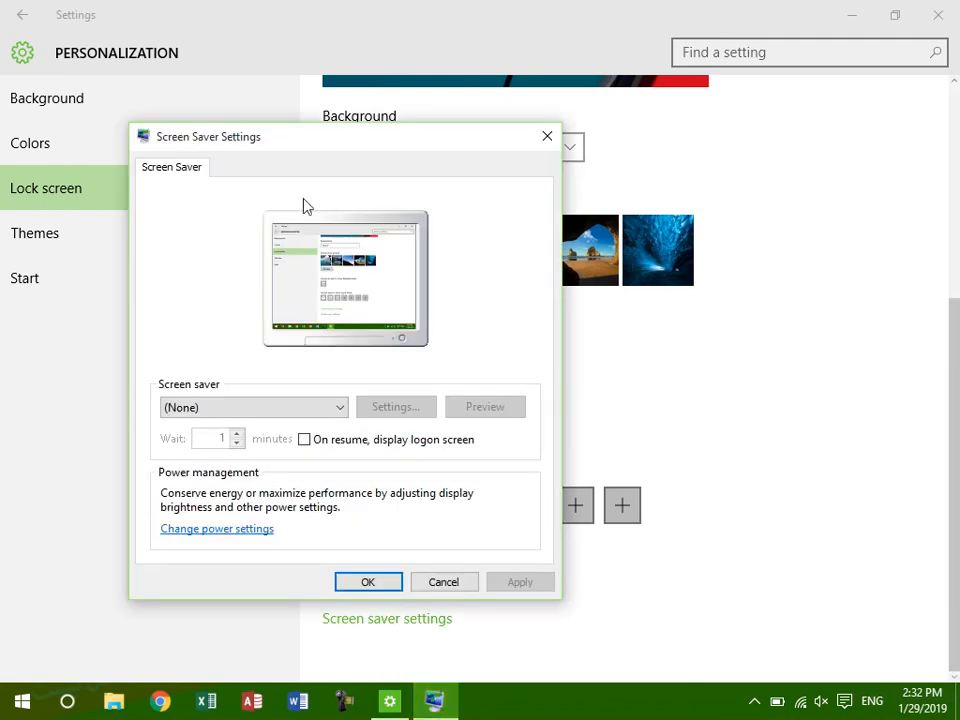
left_click_drag(284, 143, 488, 53)
Select the Bubbles screen saver, preview it, and set the wait time to 3 minutes
left_click(460, 318)
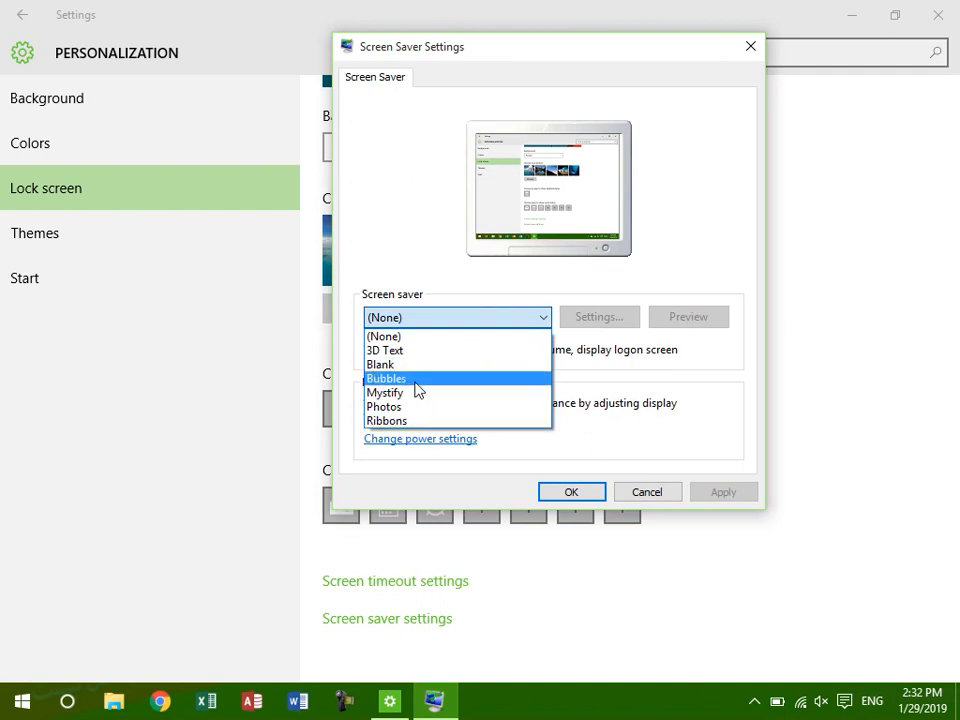
left_click(416, 380)
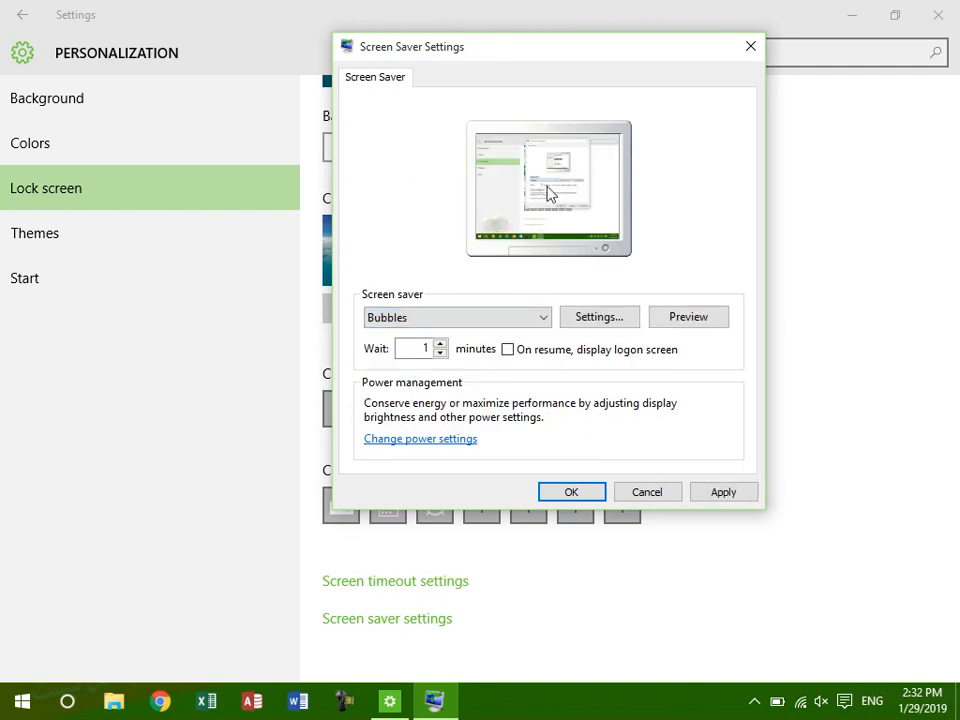
left_click(676, 318)
left_click(439, 344)
left_click(439, 344)
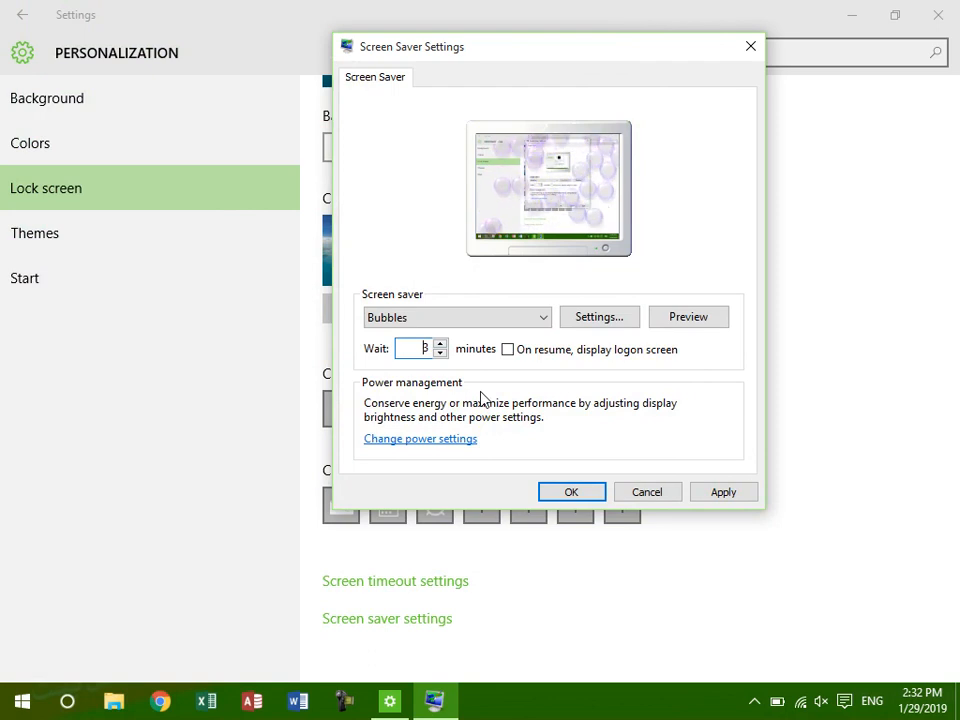
Switch the screen saver to Ribbons and preview it
left_click(445, 319)
left_click(414, 421)
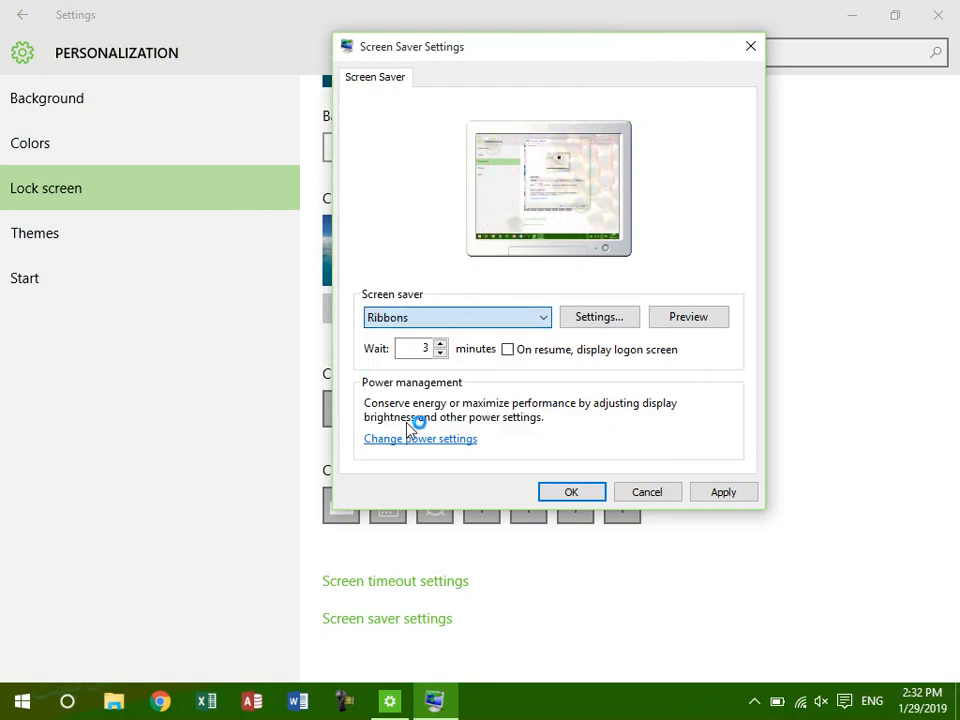
left_click(682, 319)
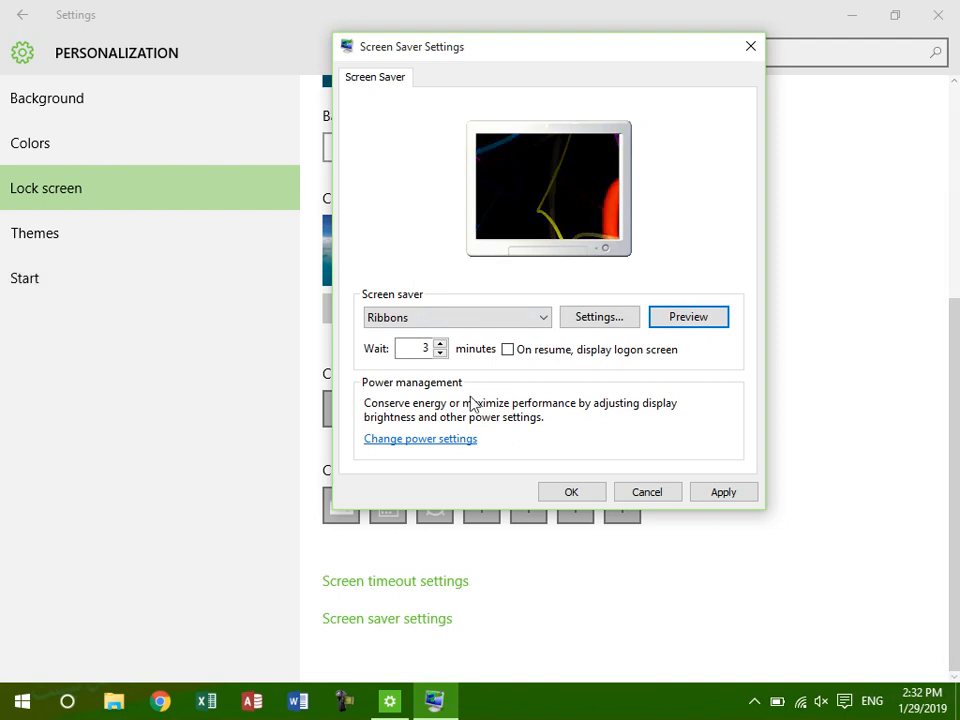
Select the Photos screen saver and look at its picture folder settings, cancelling without changes
left_click(478, 318)
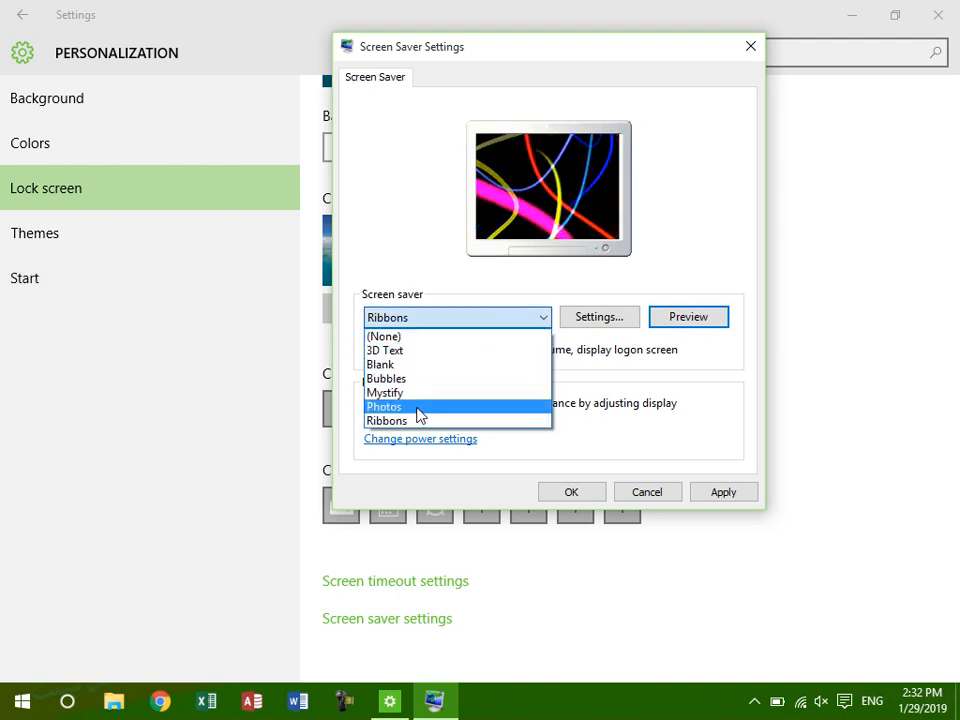
left_click(420, 406)
left_click(612, 320)
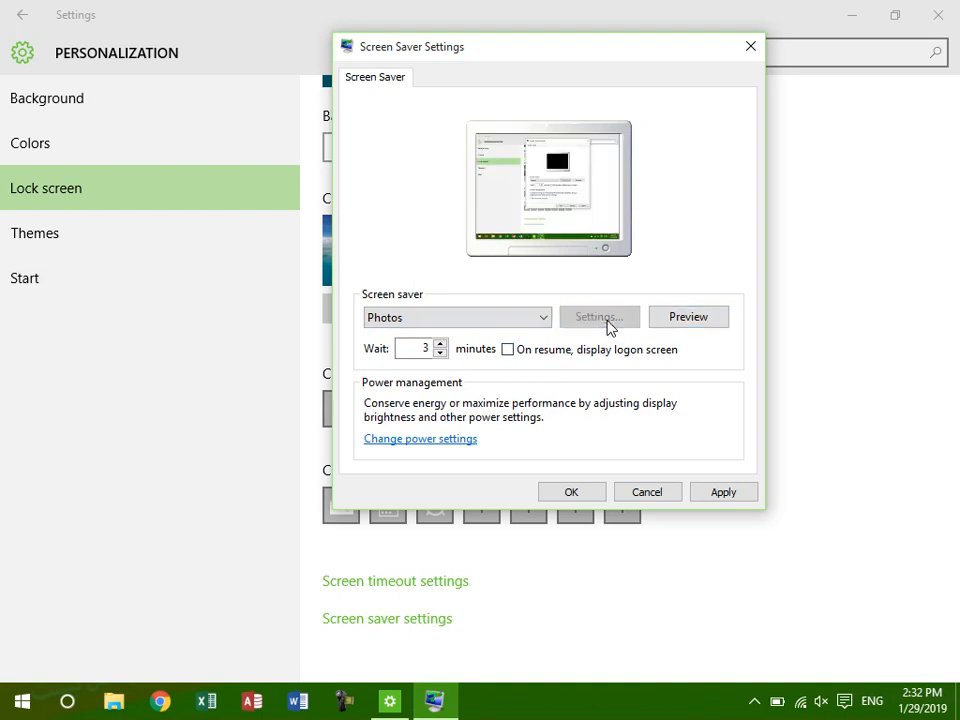
left_click(561, 219)
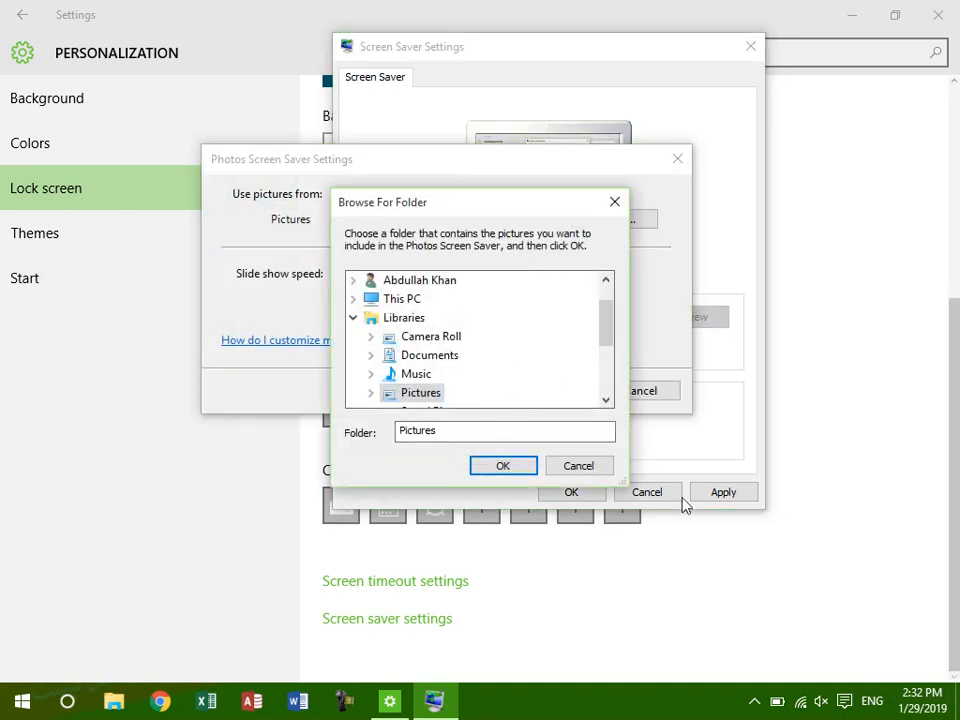
left_click(591, 467)
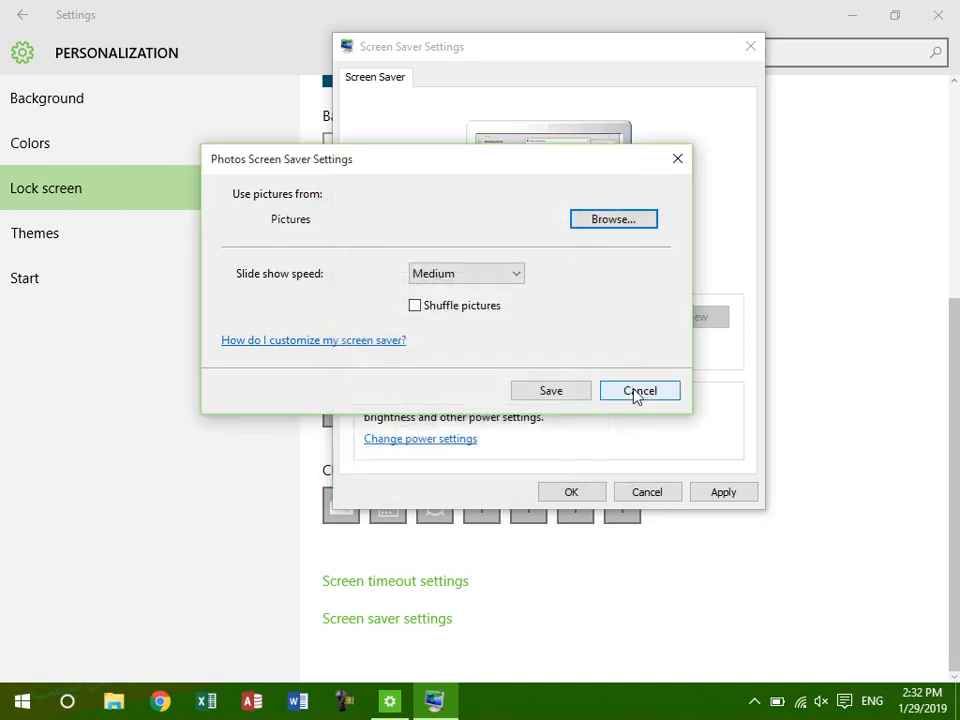
left_click(636, 397)
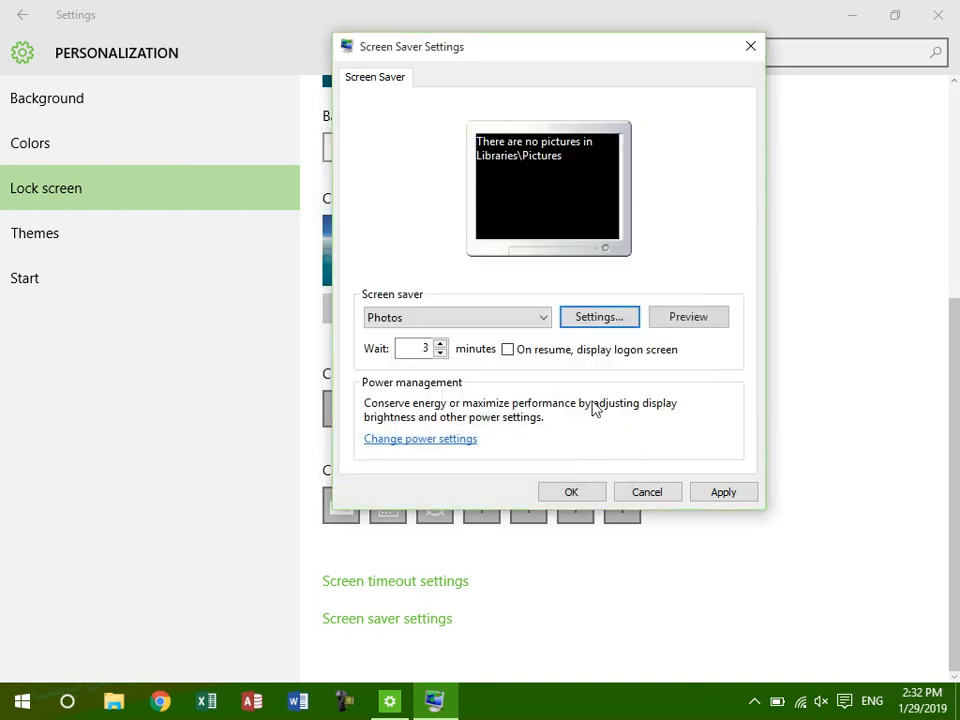
Switch the screen saver to 3D Text and preview it
left_click(520, 317)
left_click(423, 352)
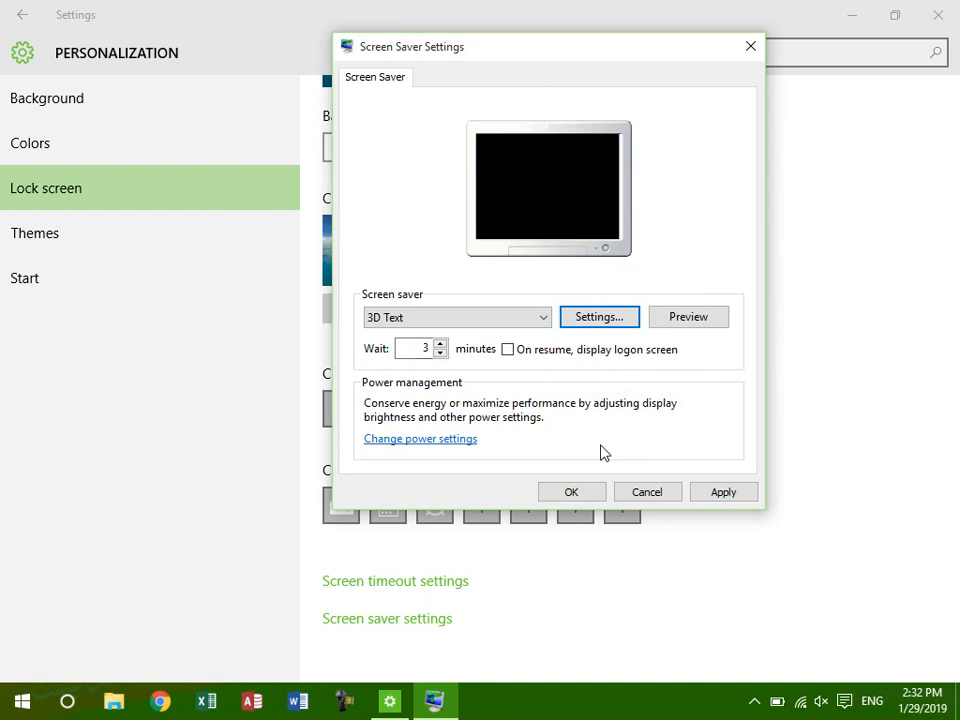
left_click(707, 320)
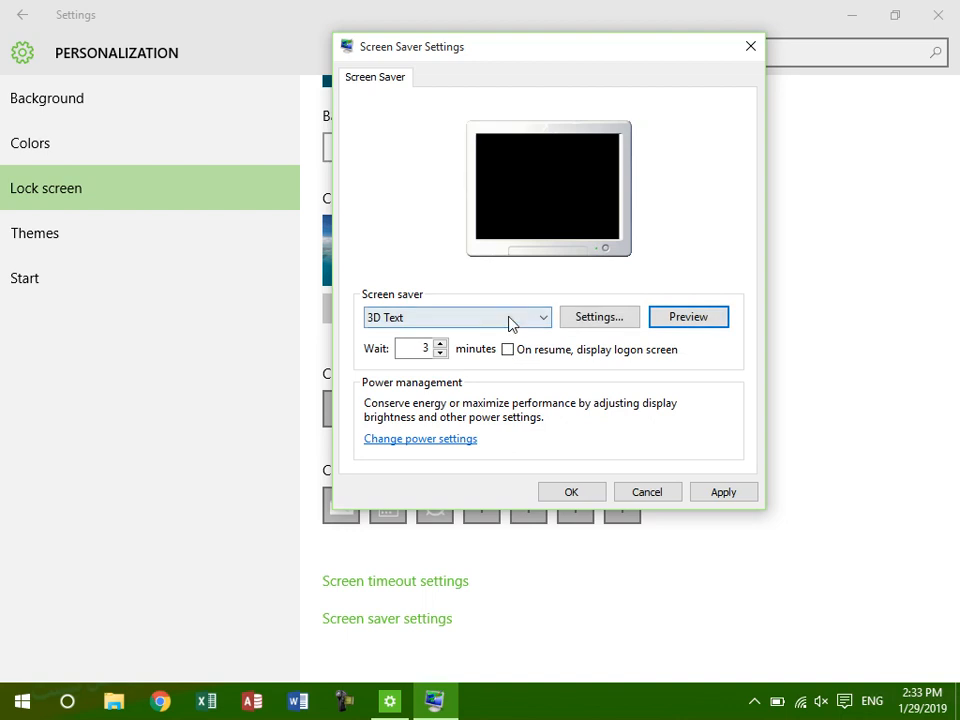
Try the Time option in the 3D Text settings, return to Custom Text, set the size to Small and preview the screen saver
left_click(510, 326)
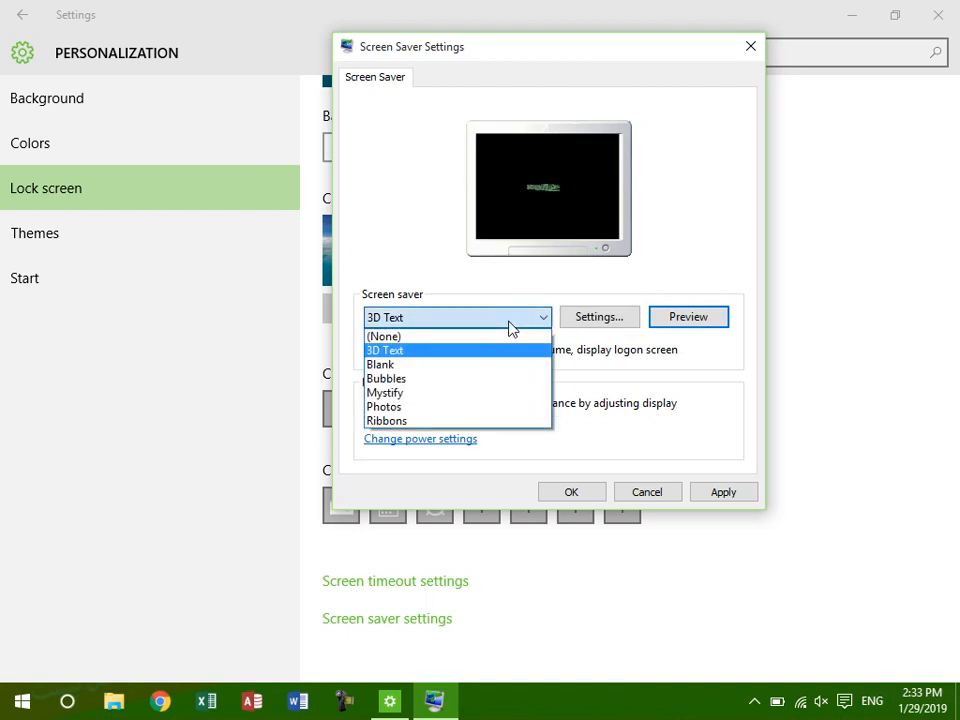
left_click(461, 324)
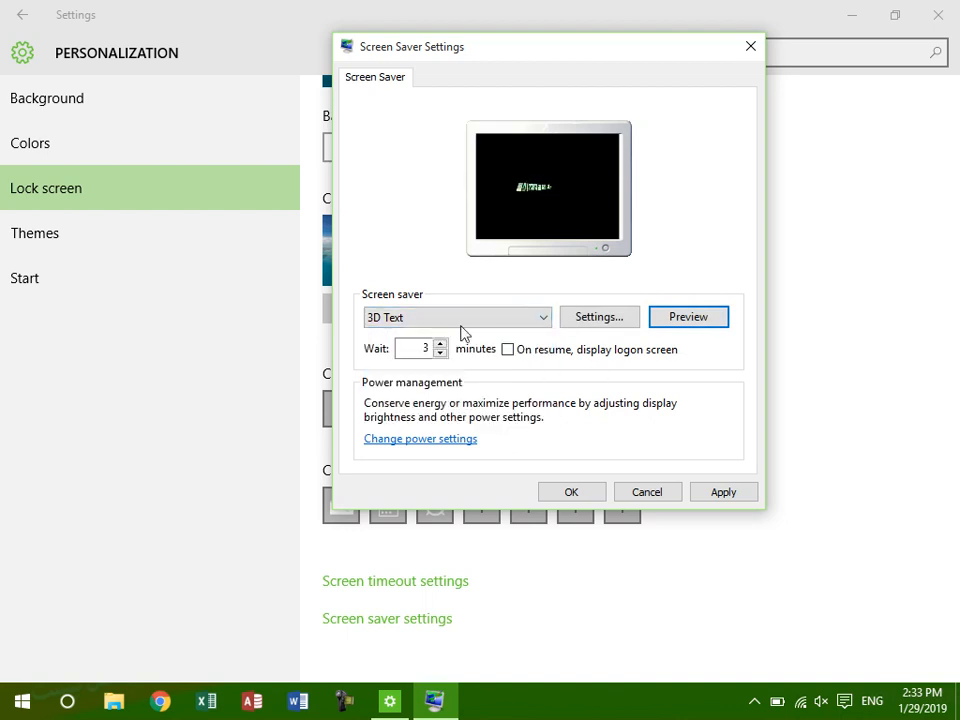
left_click(580, 322)
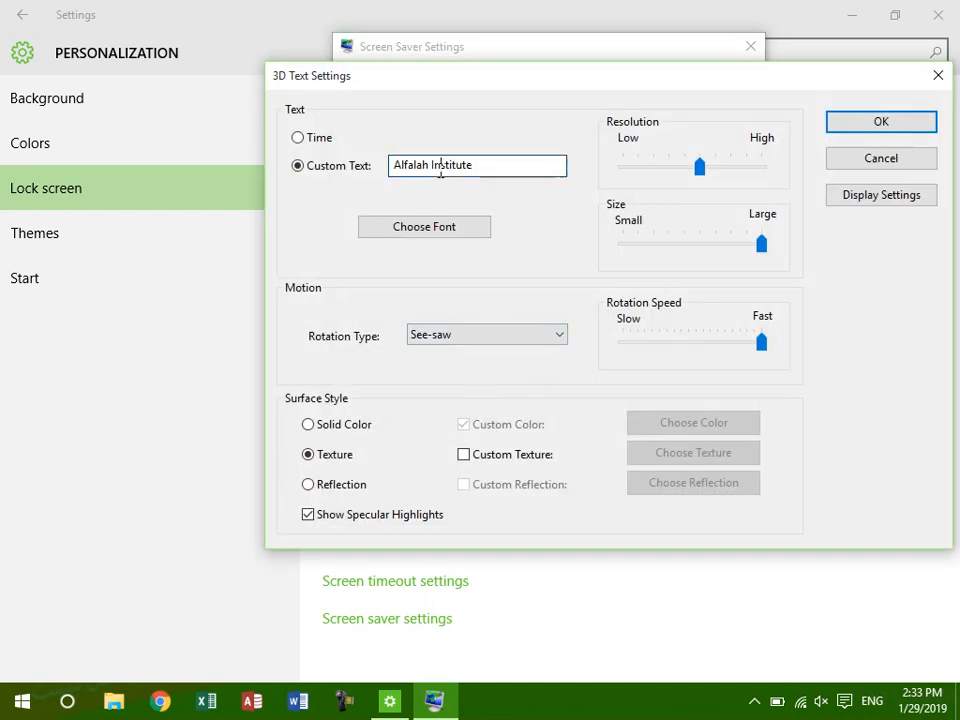
left_click_drag(491, 167, 378, 177)
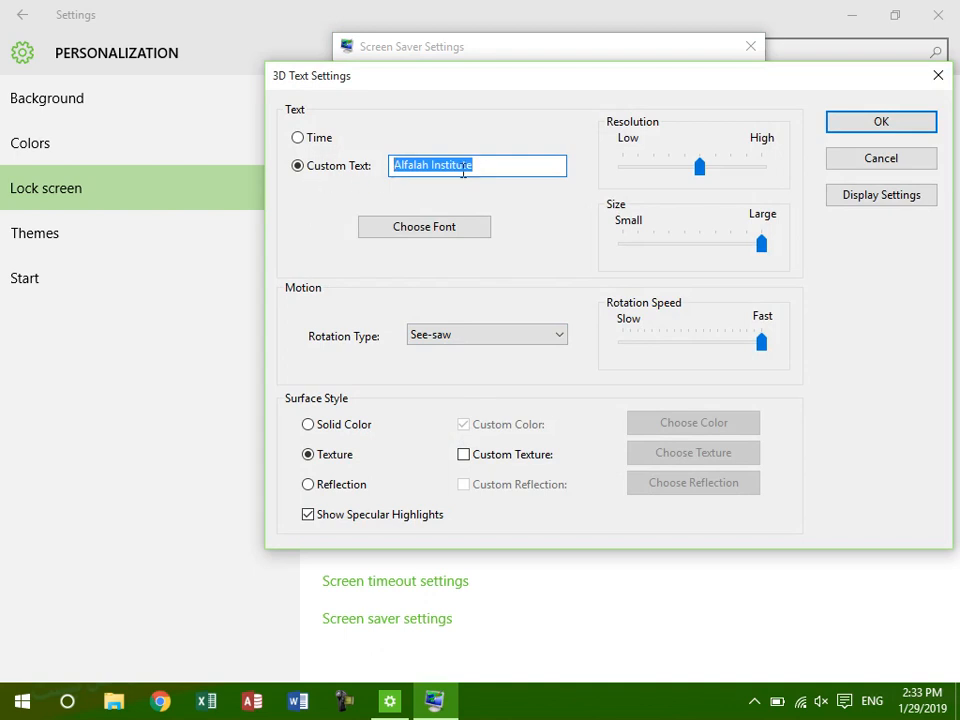
left_click(325, 142)
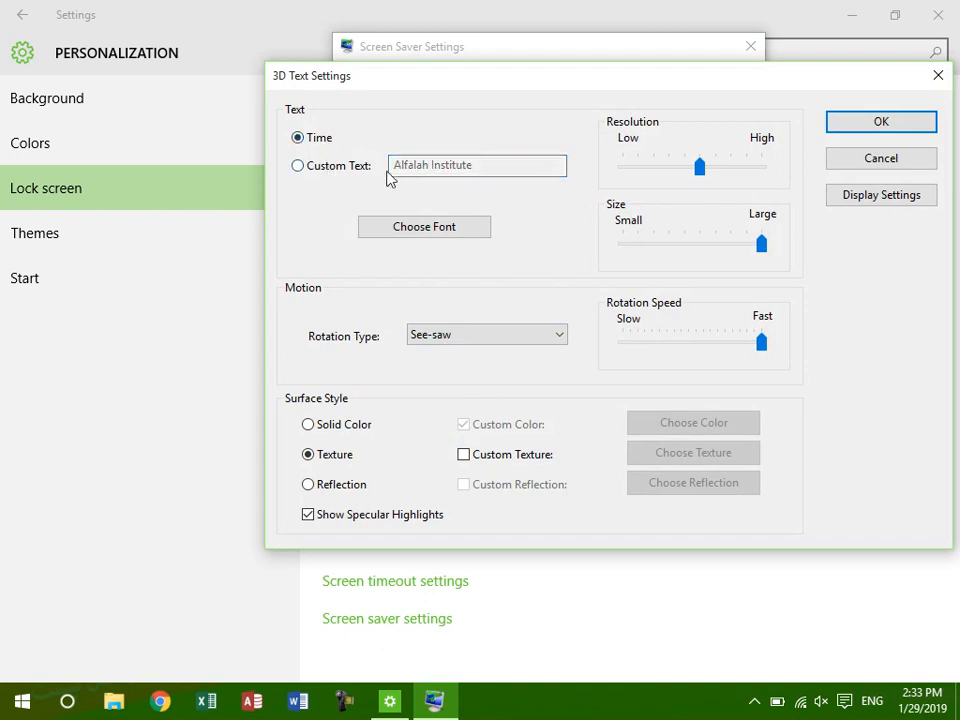
left_click(358, 172)
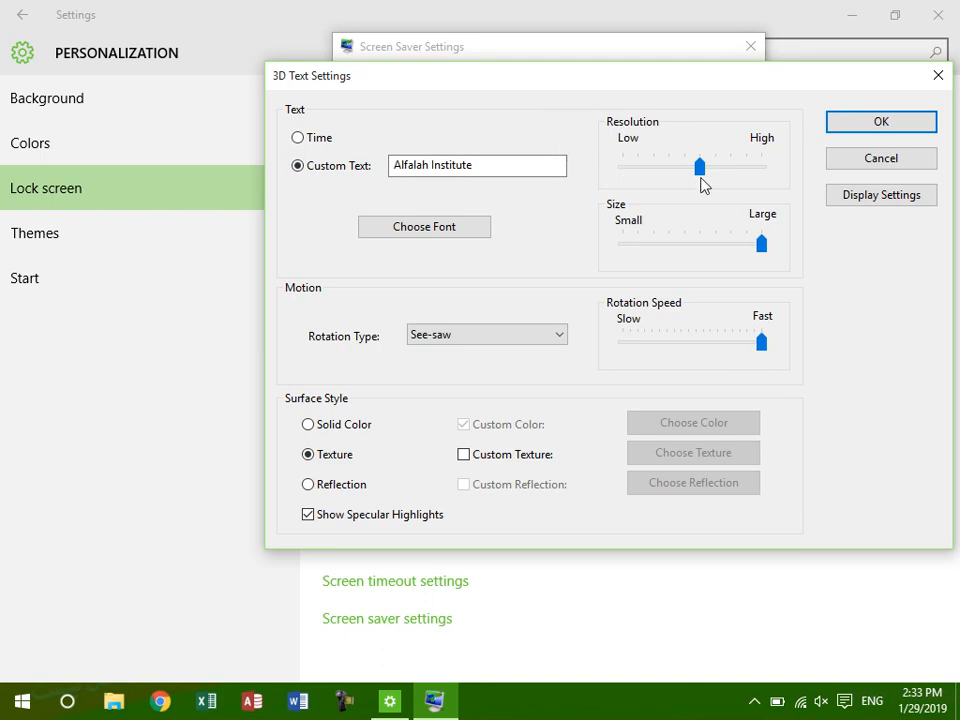
left_click(766, 247)
left_click(845, 152)
left_click(686, 318)
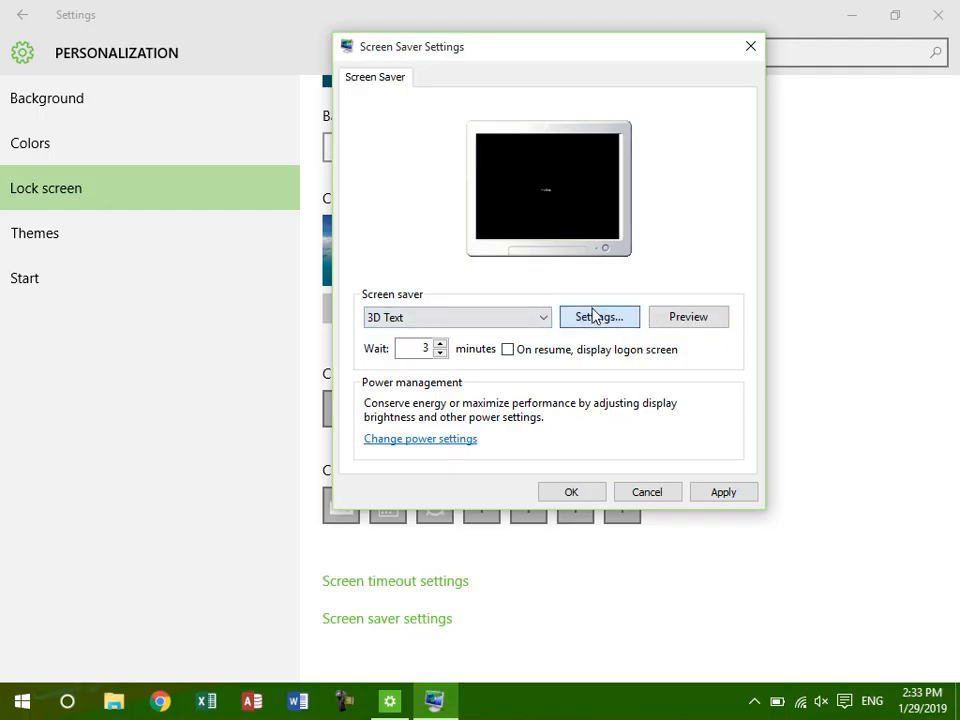
Set the 3D Text size to Large and the rotation speed to Slow, and preview the screen saver
left_click(594, 314)
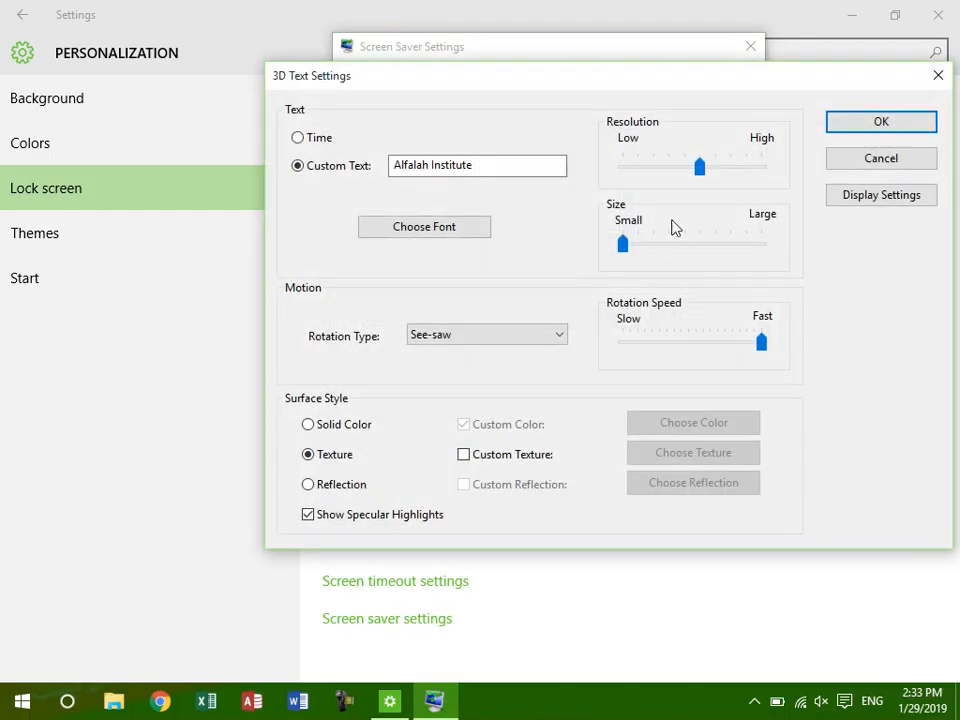
left_click_drag(632, 248, 644, 254)
left_click_drag(761, 342, 664, 360)
left_click(896, 128)
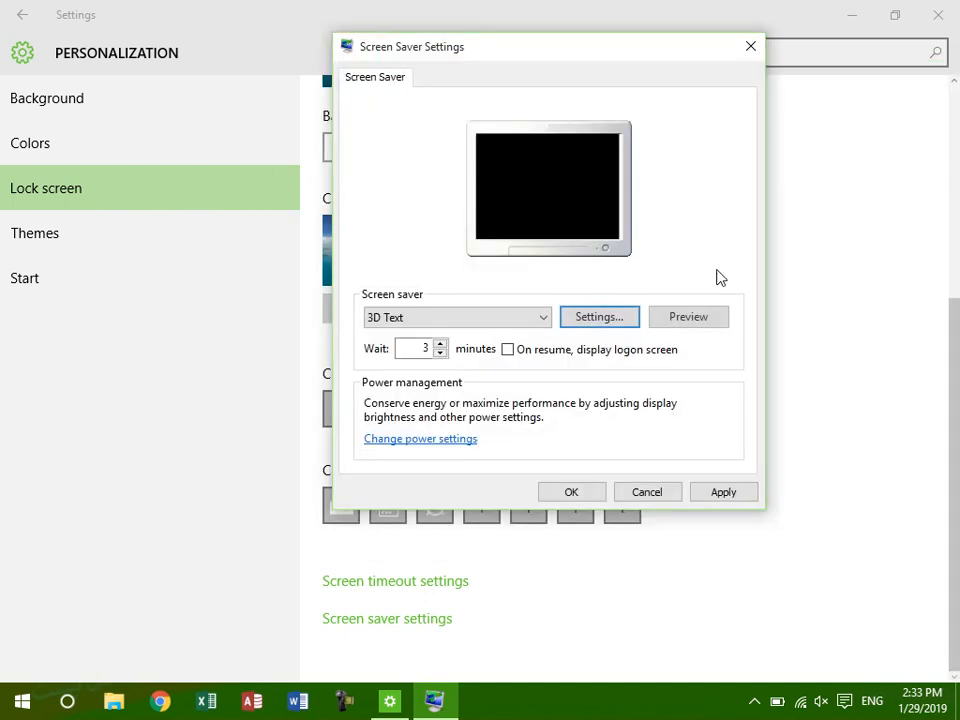
left_click(688, 318)
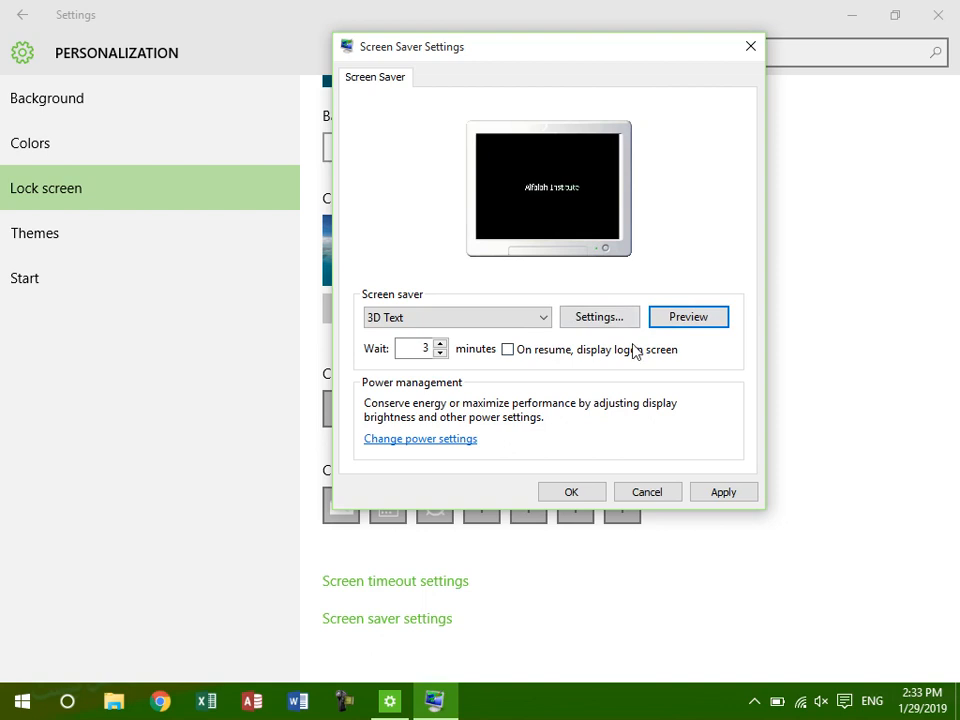
Raise the 3D Text rotation speed to nearly the Fast end and preview the screen saver
left_click(608, 320)
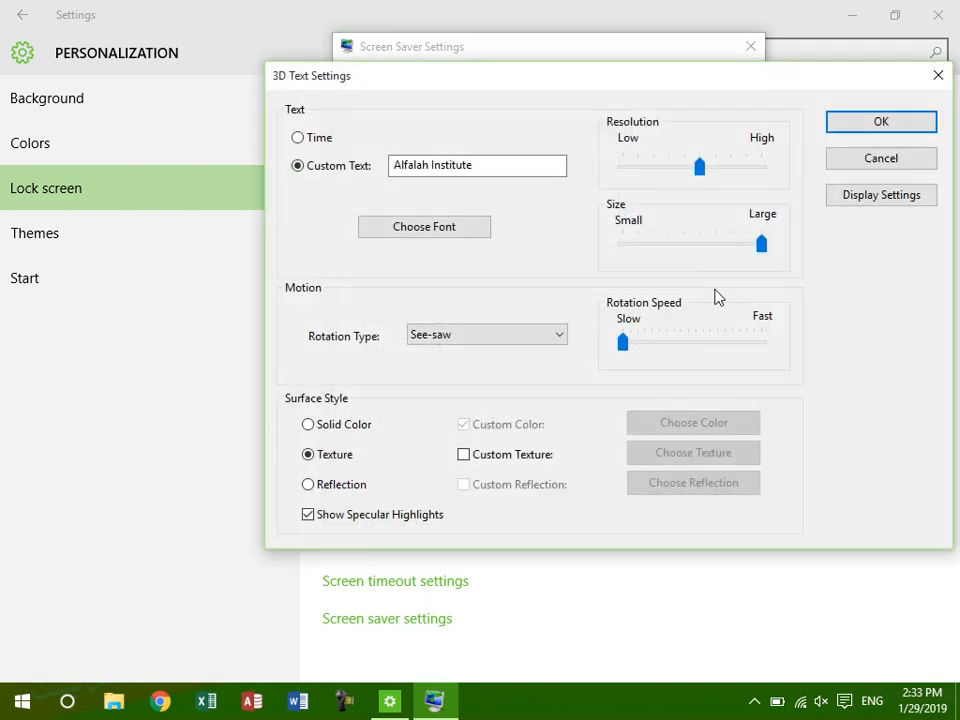
left_click_drag(621, 341, 788, 358)
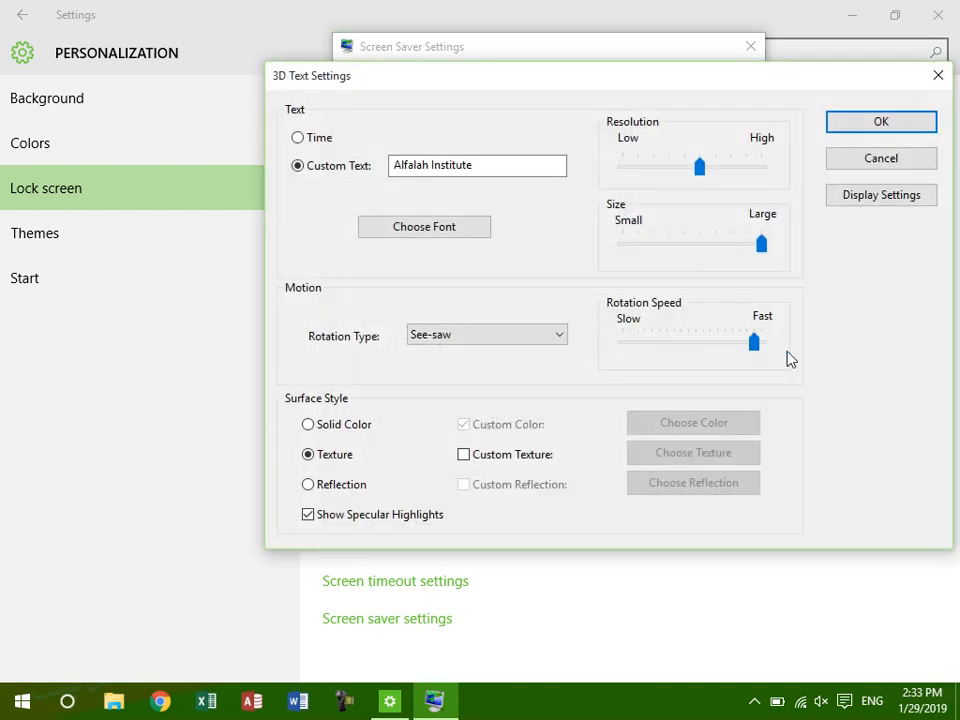
left_click(877, 126)
left_click(680, 320)
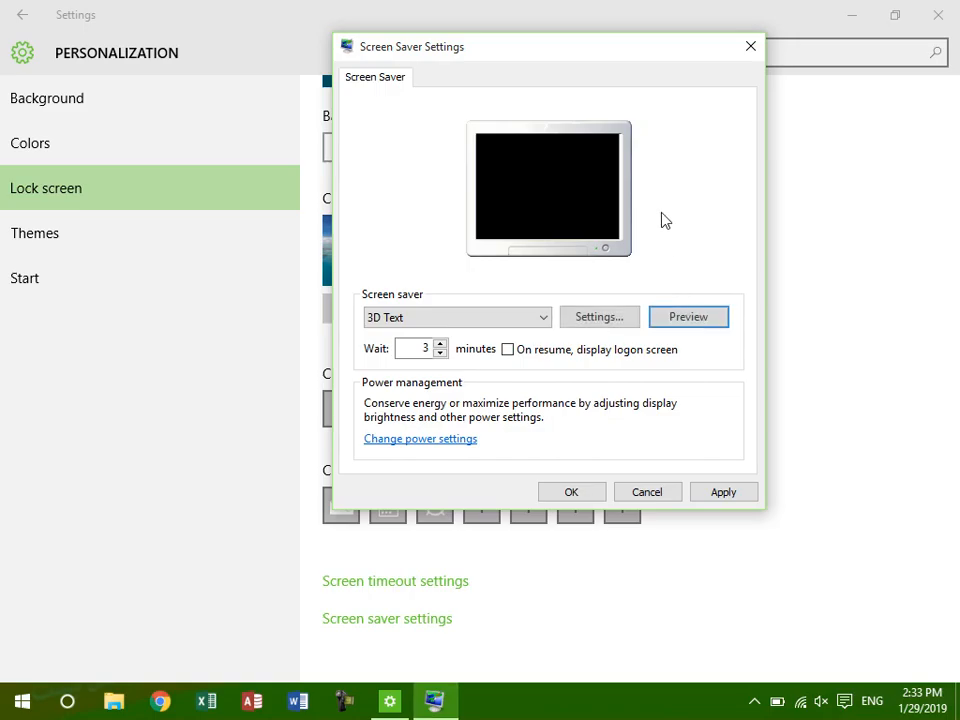
Change the 3D Text rotation type to Spin and preview the screen saver
left_click(601, 318)
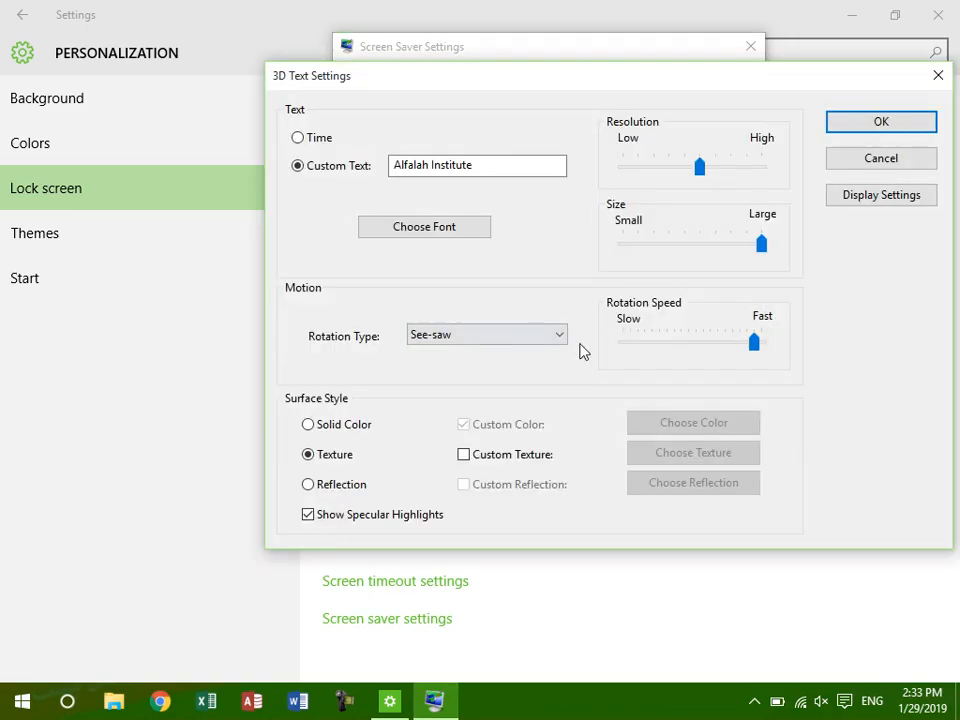
left_click(493, 343)
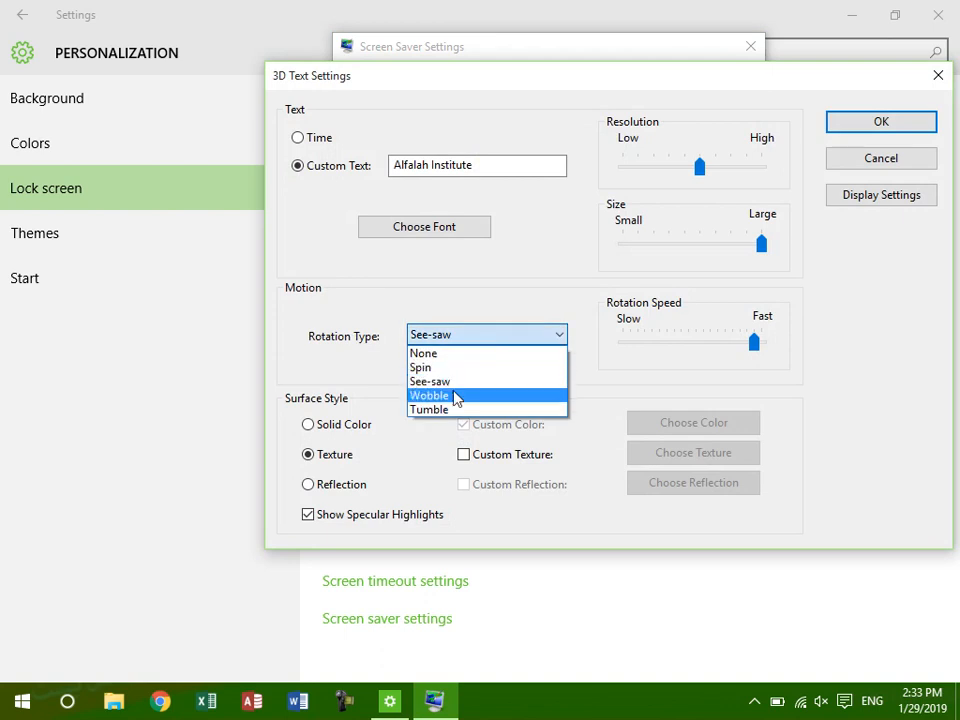
left_click(432, 368)
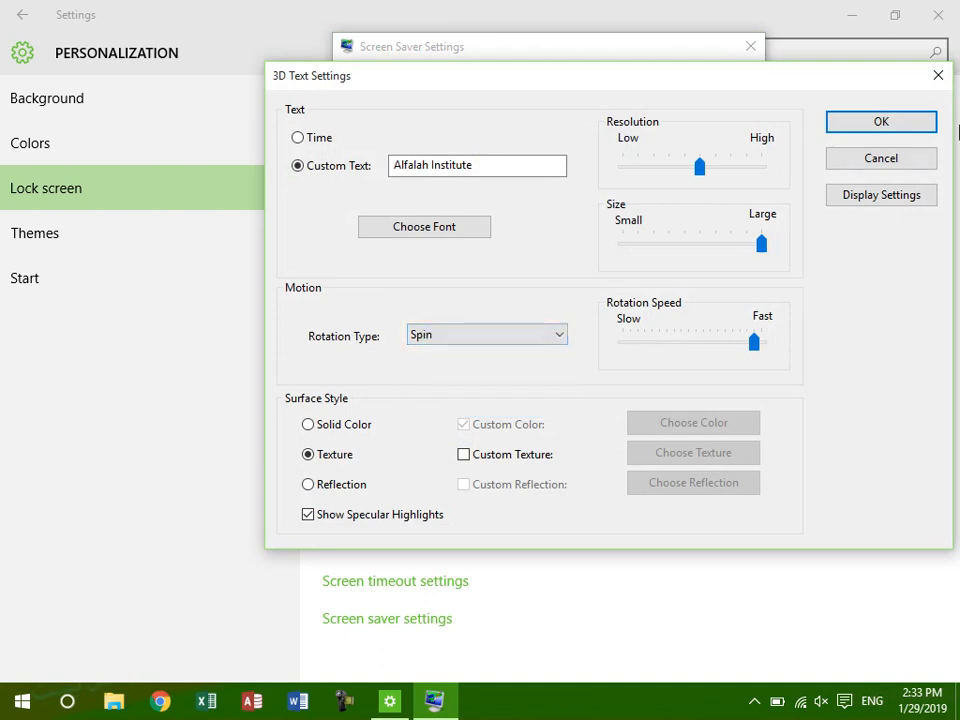
left_click(920, 122)
left_click(681, 324)
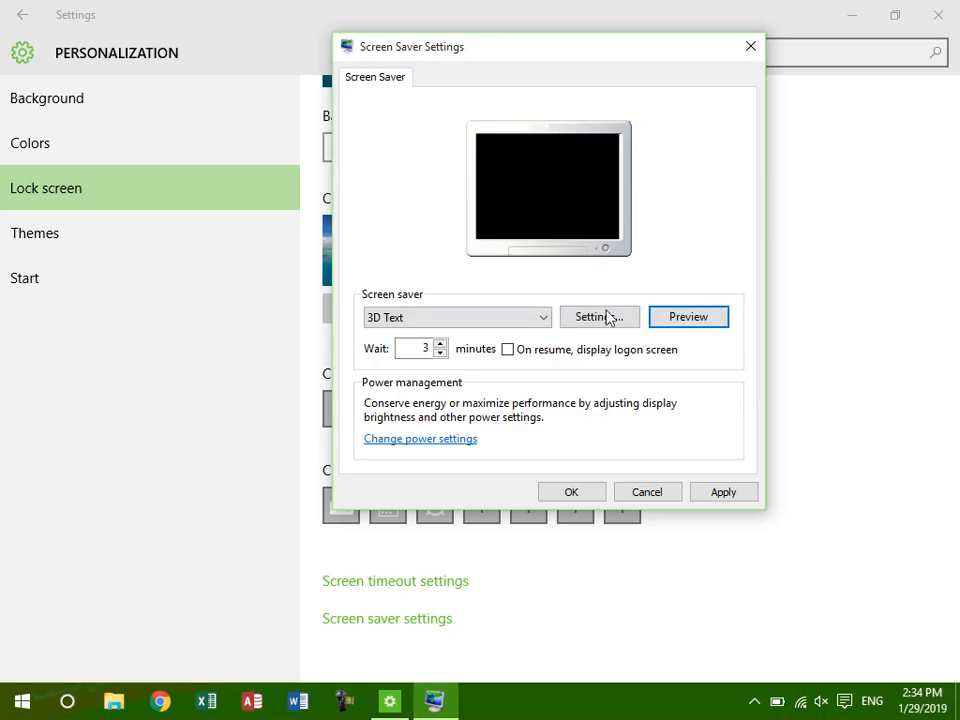
Look at the solid color choices for the 3D Text, set its surface style to Reflection and preview the screen saver
left_click(606, 324)
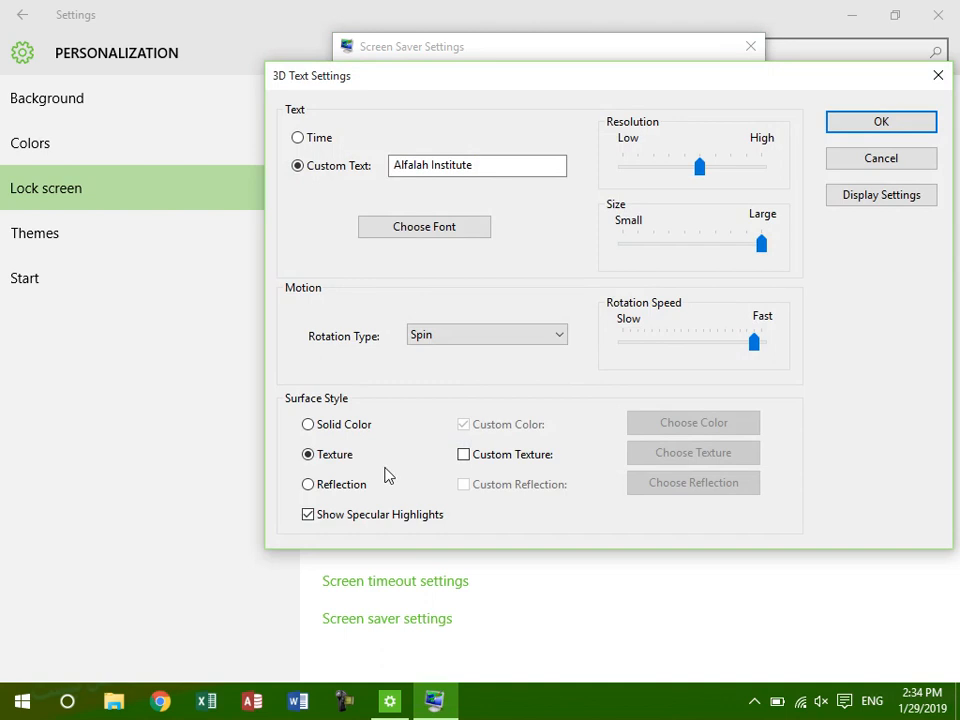
left_click(328, 428)
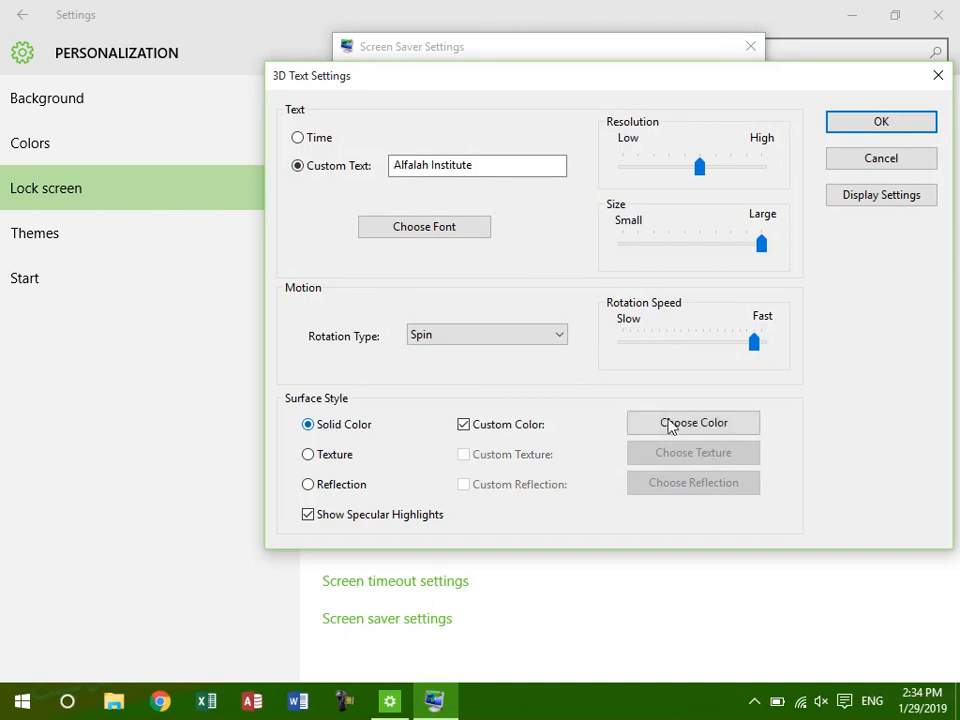
left_click(718, 432)
left_click(377, 385)
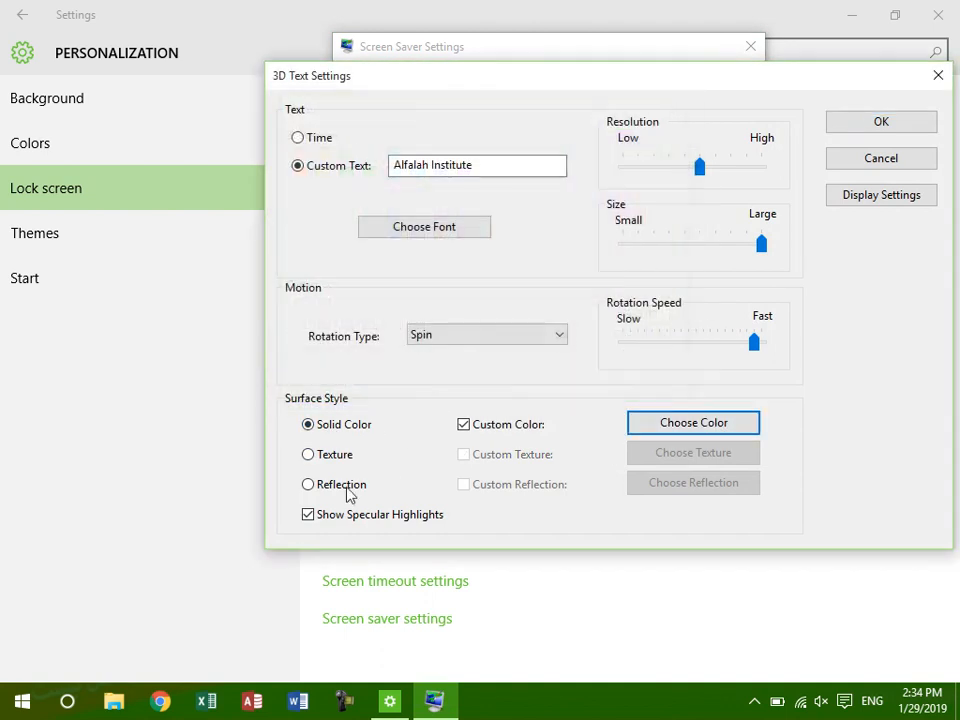
left_click(356, 482)
left_click(884, 125)
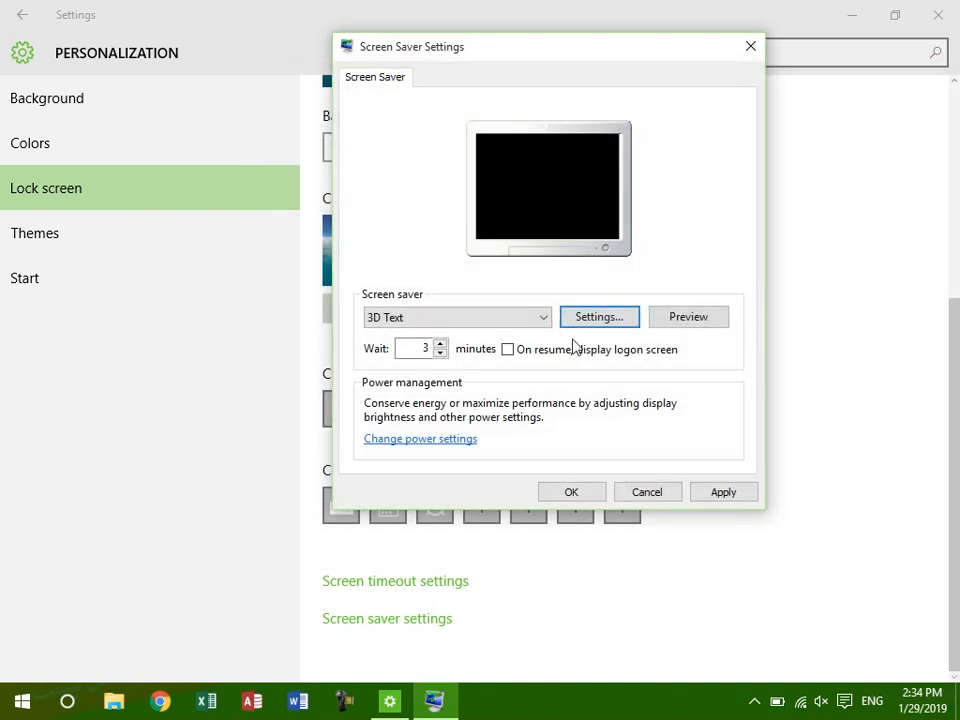
left_click(679, 317)
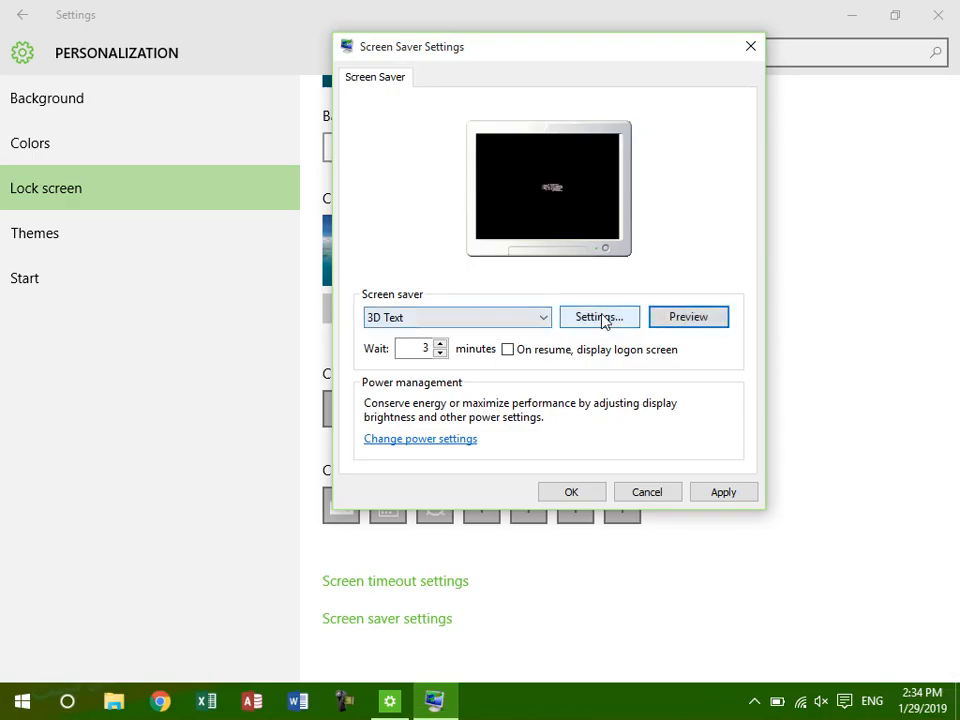
Look through the available 3D Text rotation types and leave the settings without changes
left_click(600, 318)
left_click(533, 342)
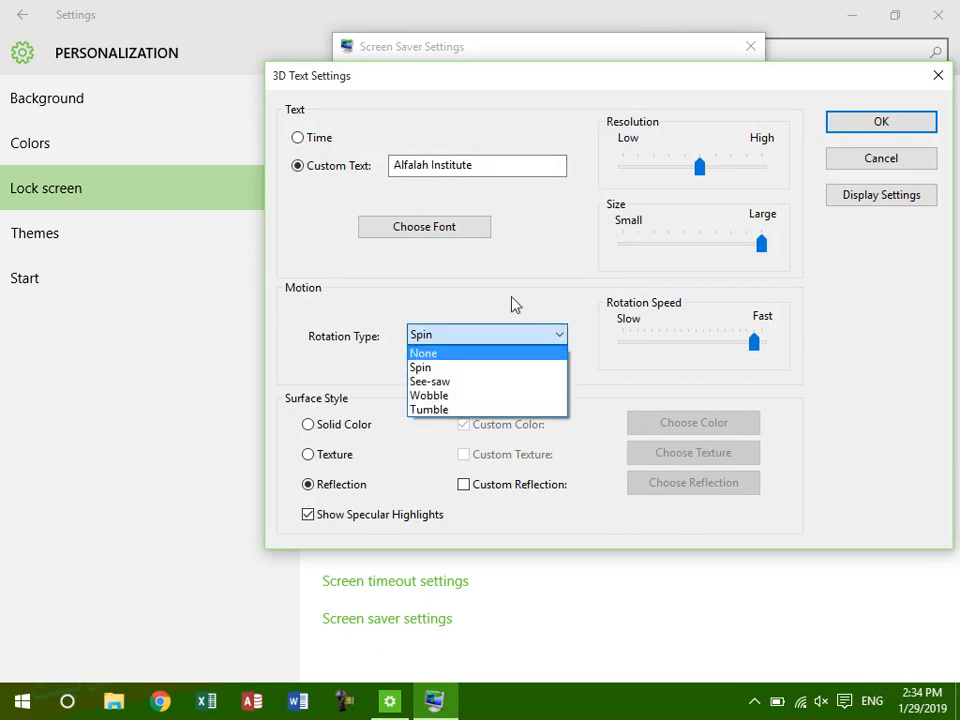
left_click(535, 280)
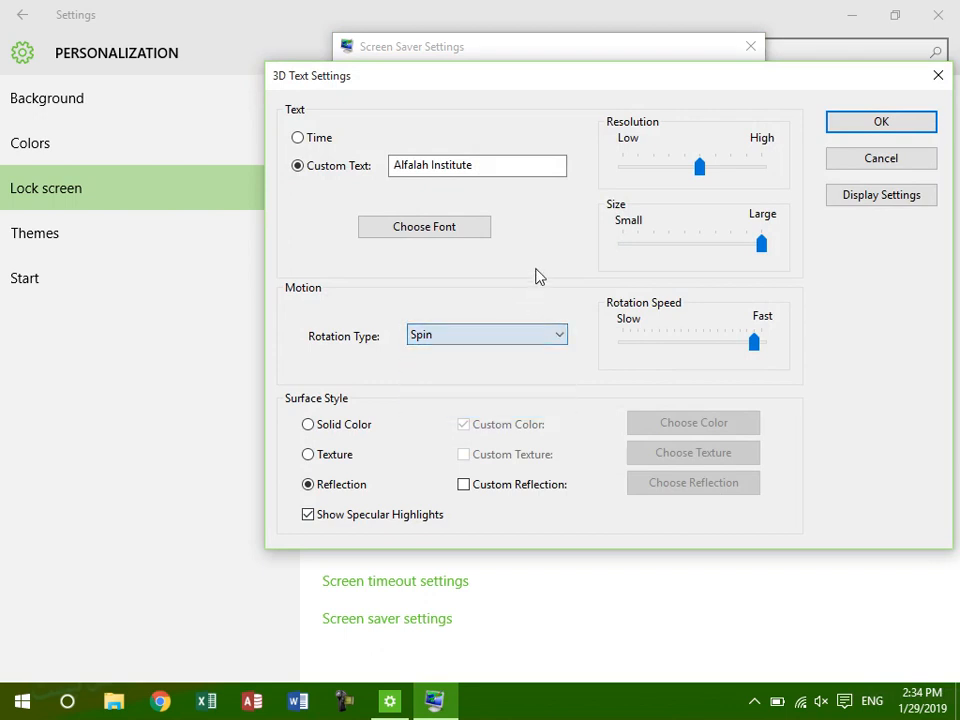
left_click(880, 159)
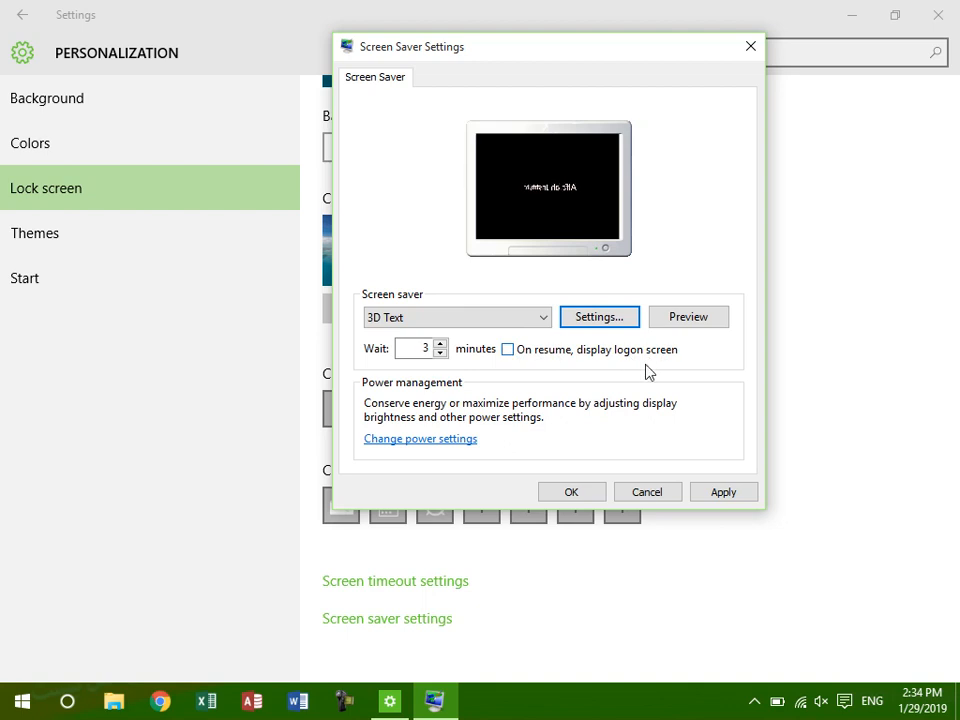
Turn on displaying the logon screen on resume and set the screen saver to (None)
left_click(508, 350)
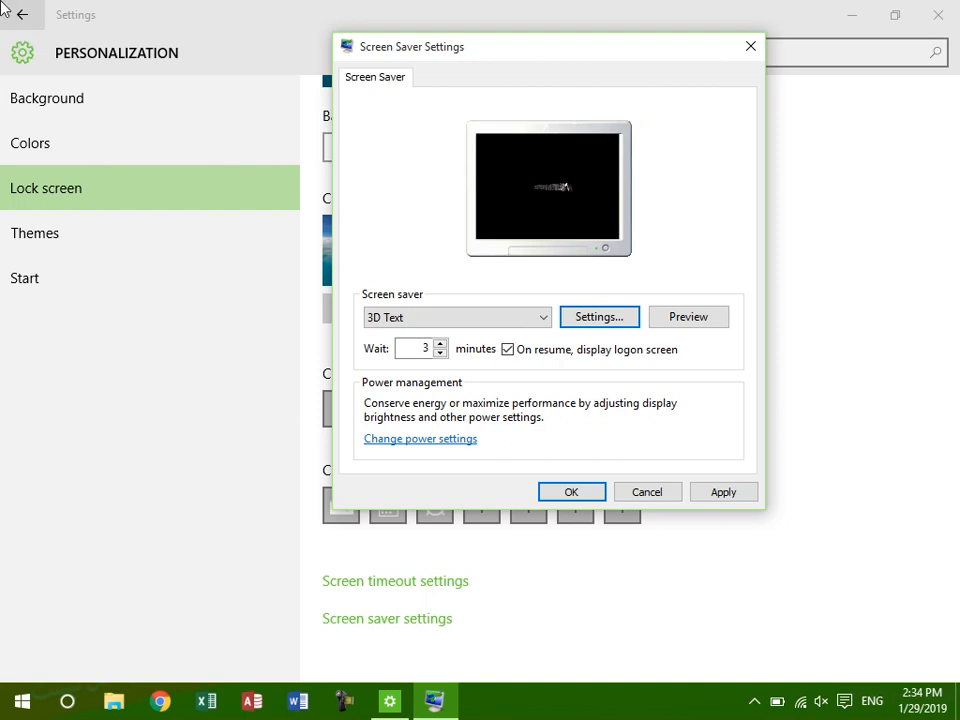
left_click(474, 323)
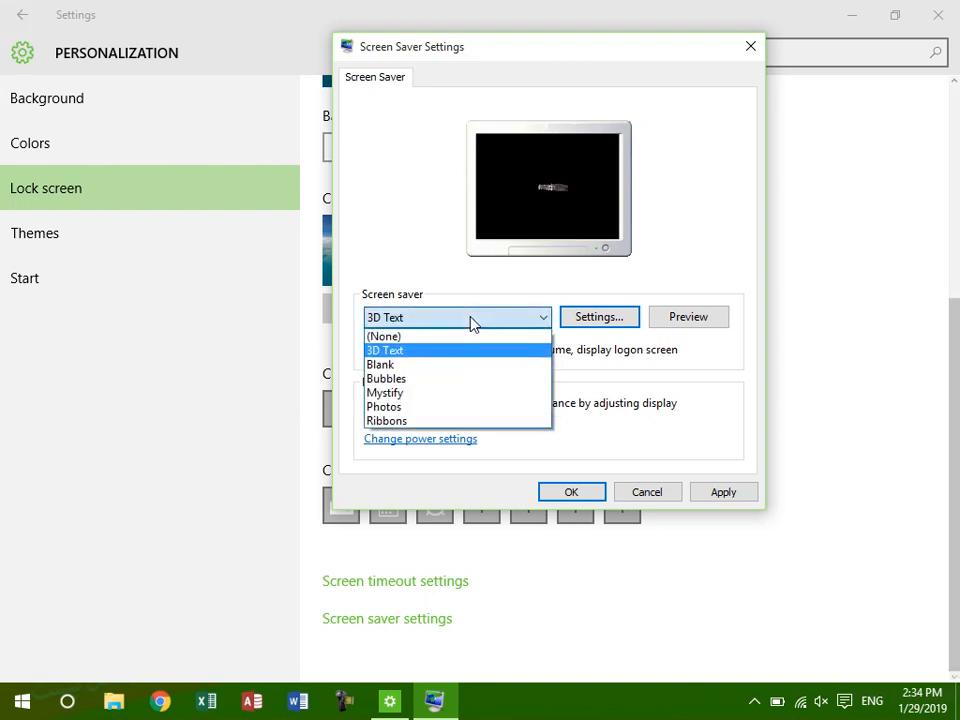
left_click(405, 336)
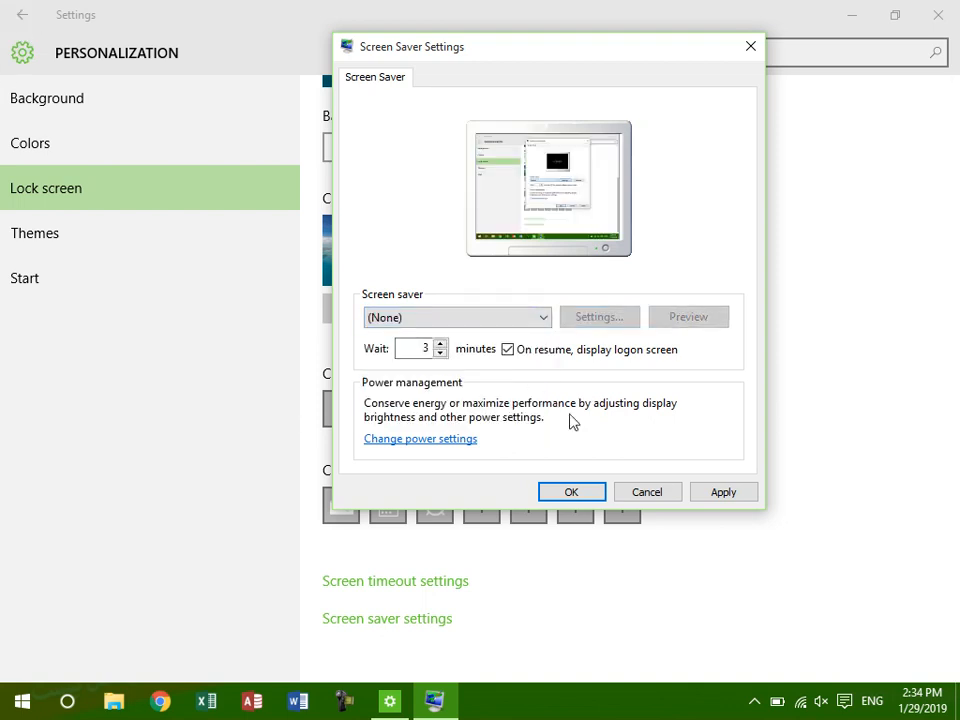
View the power plans behind the screen saver's power settings, close them and cancel the pending screen saver changes
left_click(445, 445)
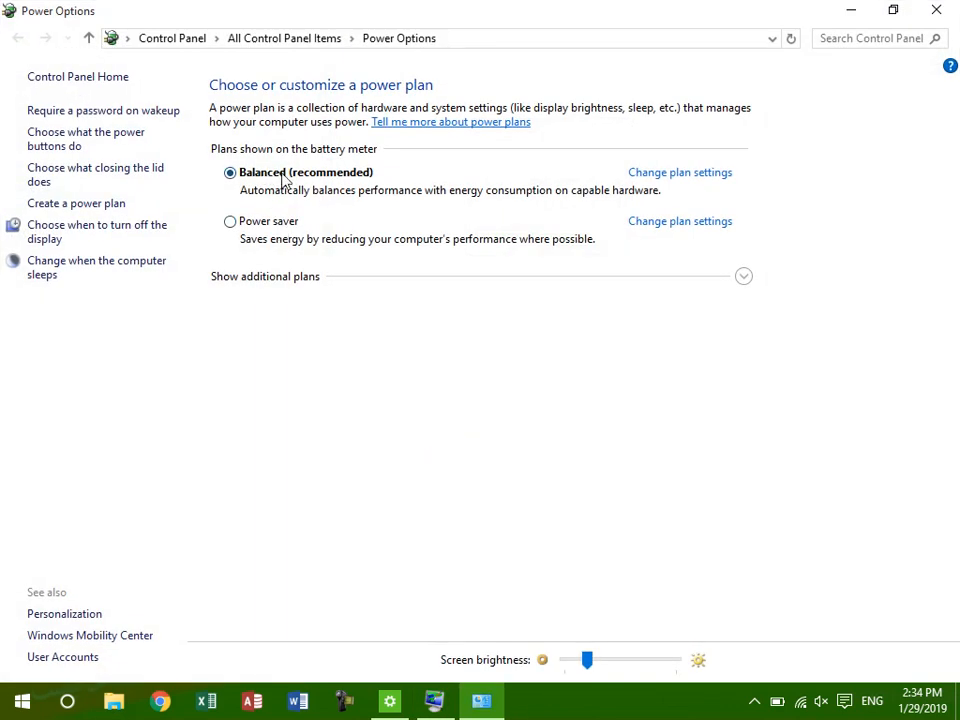
left_click(951, 12)
left_click(664, 491)
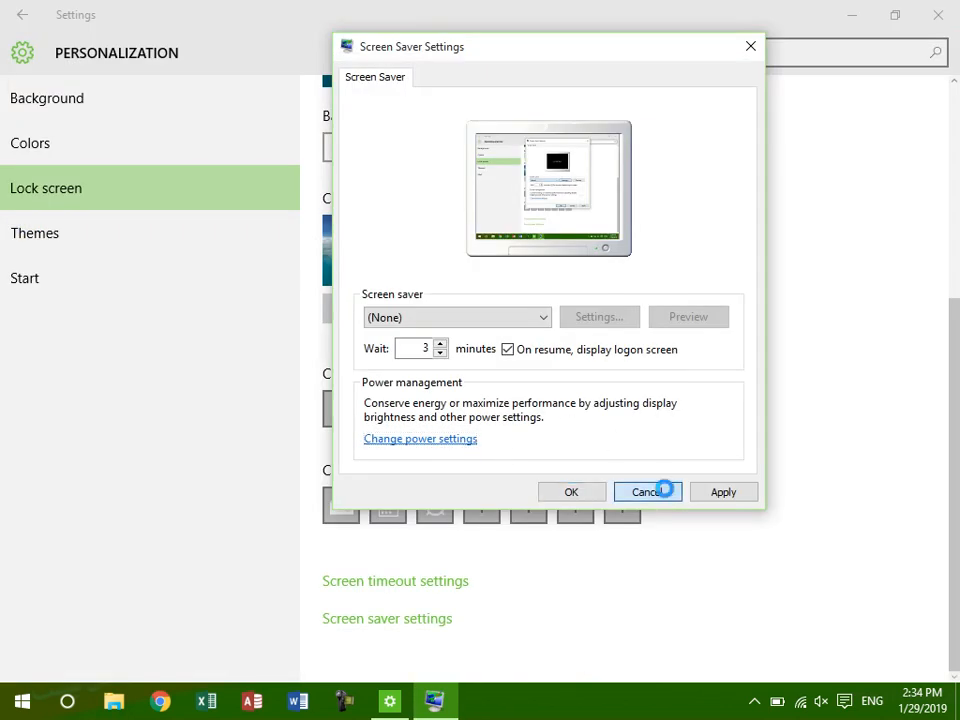
Apply the Windows 10 default theme from the theme settings and minimize the open windows to show the desktop
left_click(80, 243)
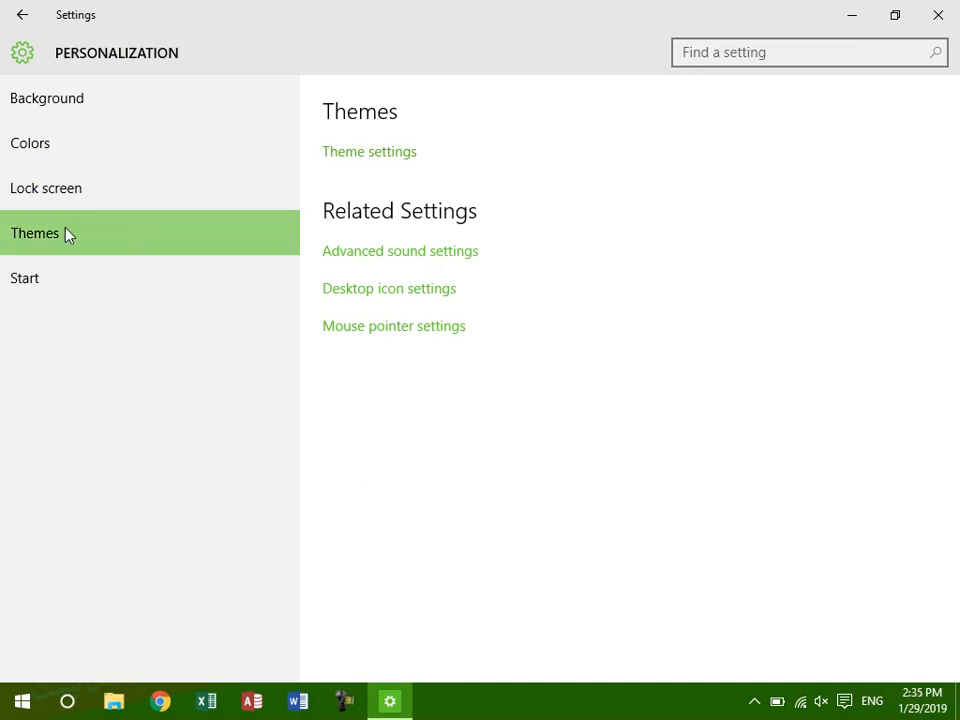
left_click(366, 160)
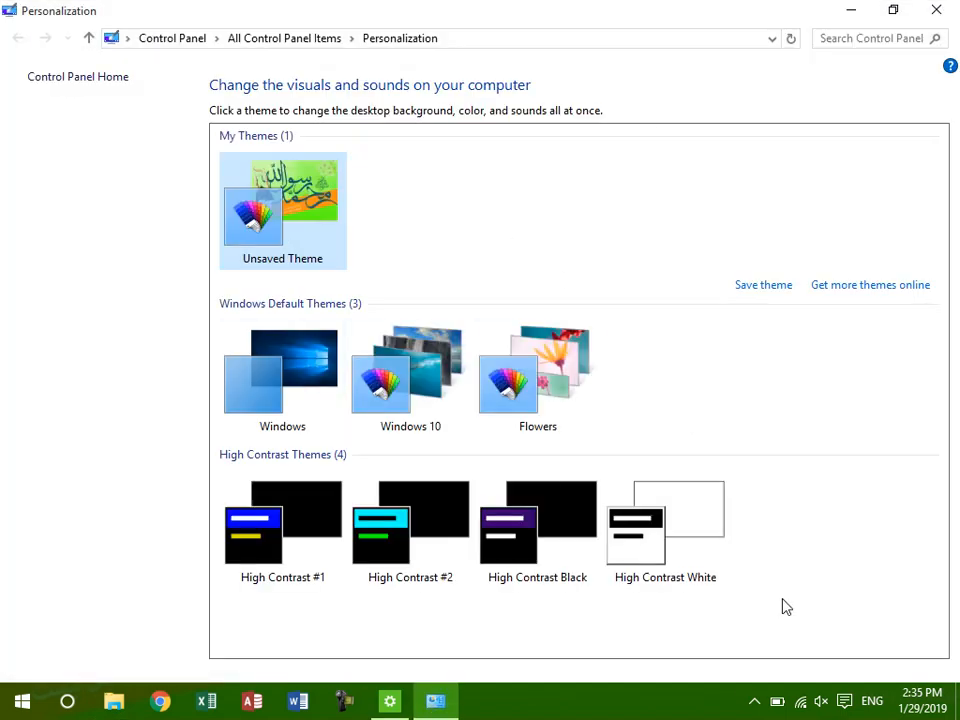
left_click(398, 378)
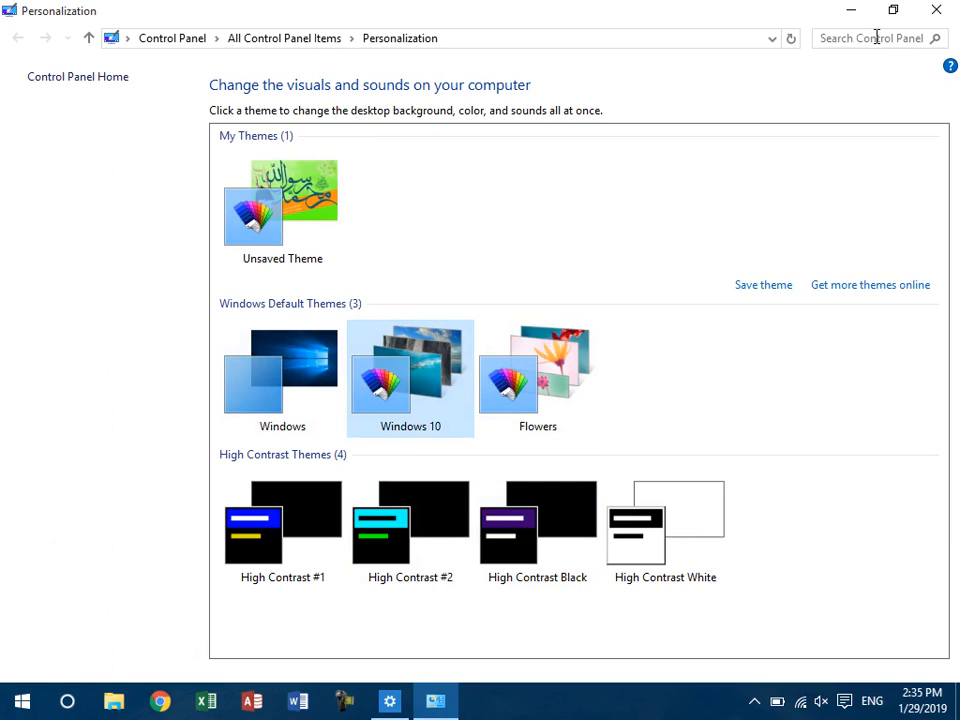
left_click(847, 15)
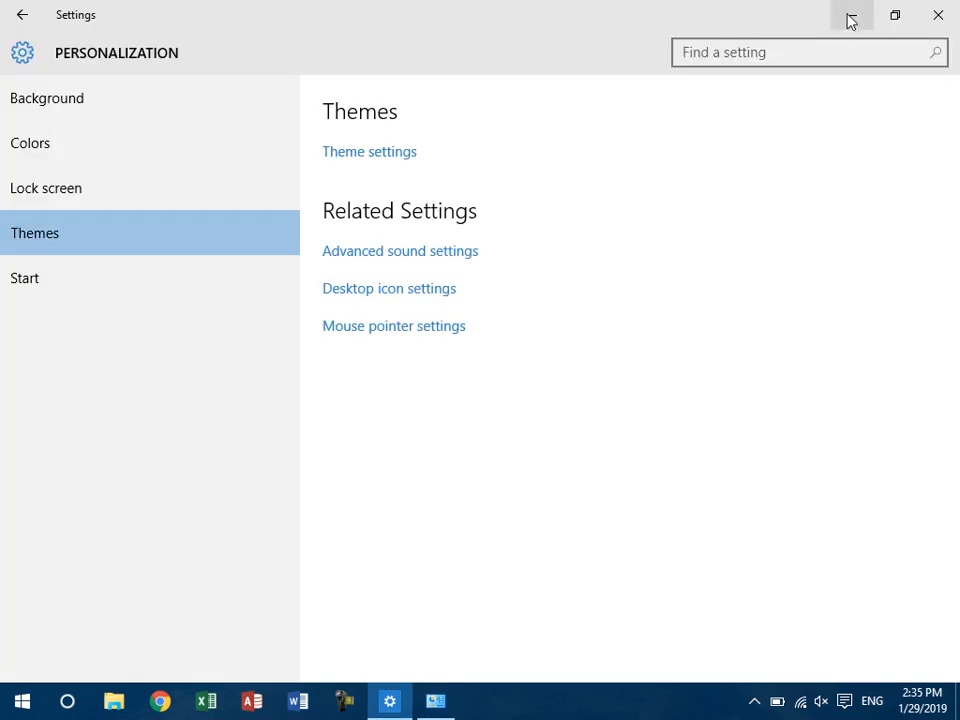
left_click(849, 18)
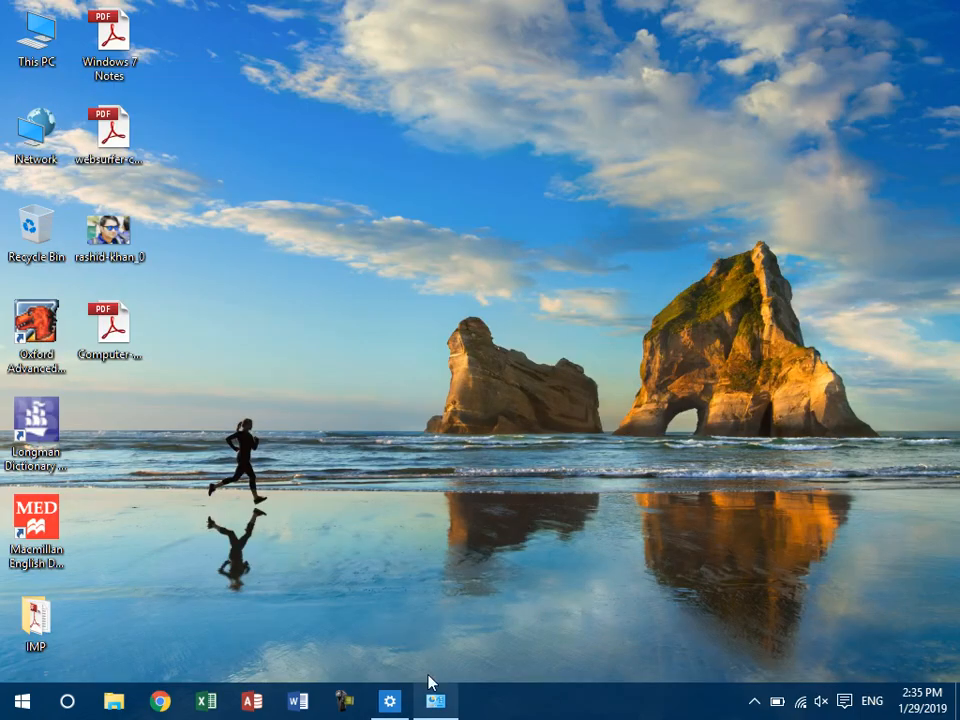
Advance the Windows 10 theme's desktop background three times to cycle through its pictures
right_click(487, 160)
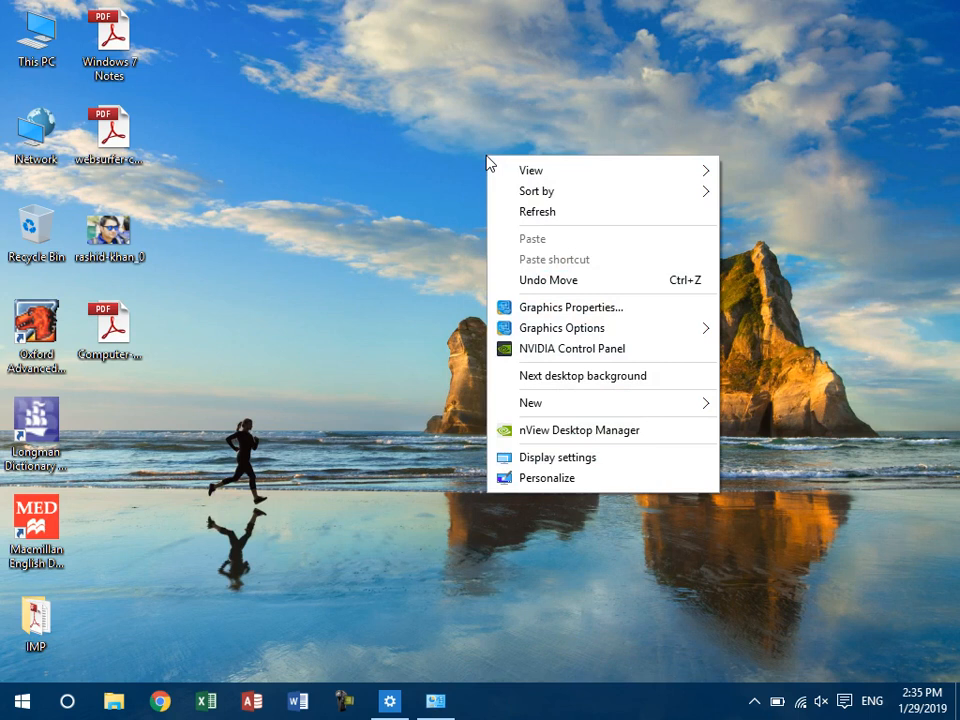
left_click(603, 390)
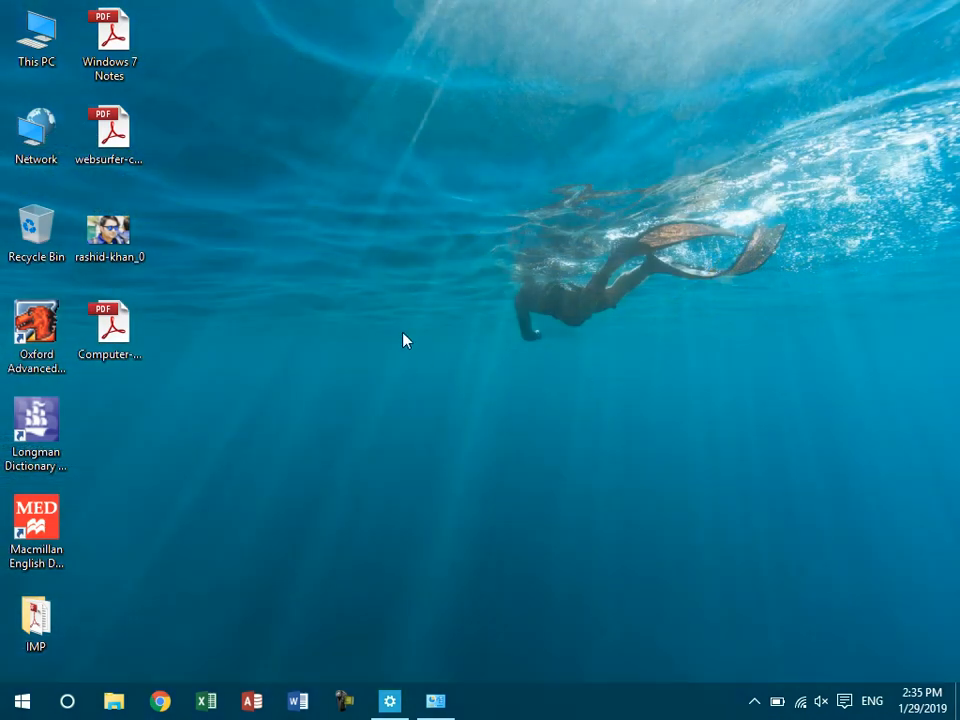
right_click(356, 195)
left_click(440, 416)
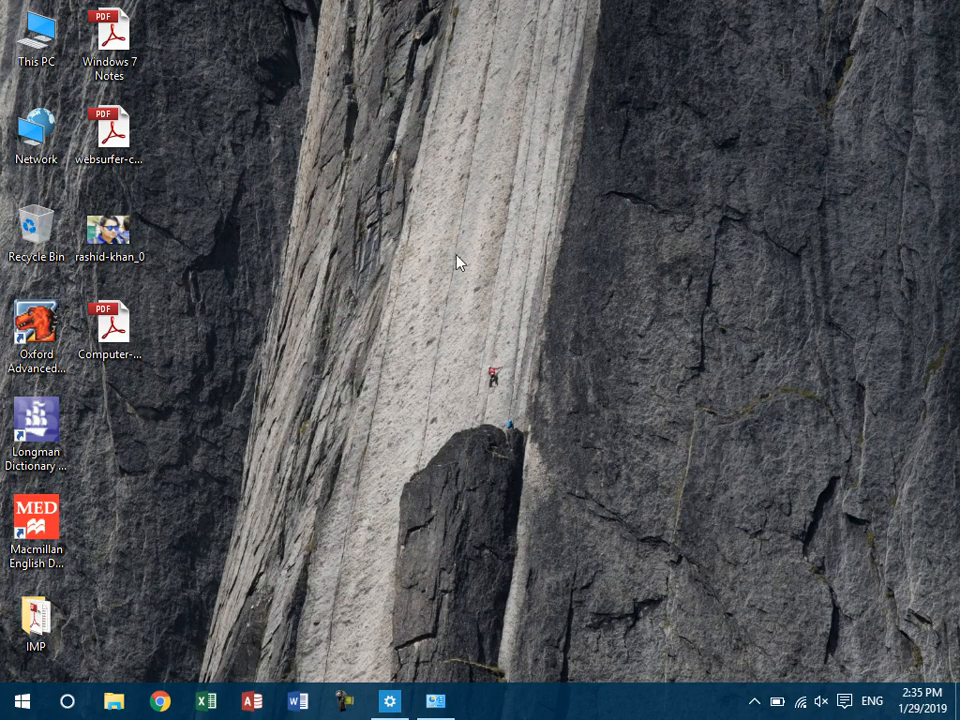
right_click(287, 125)
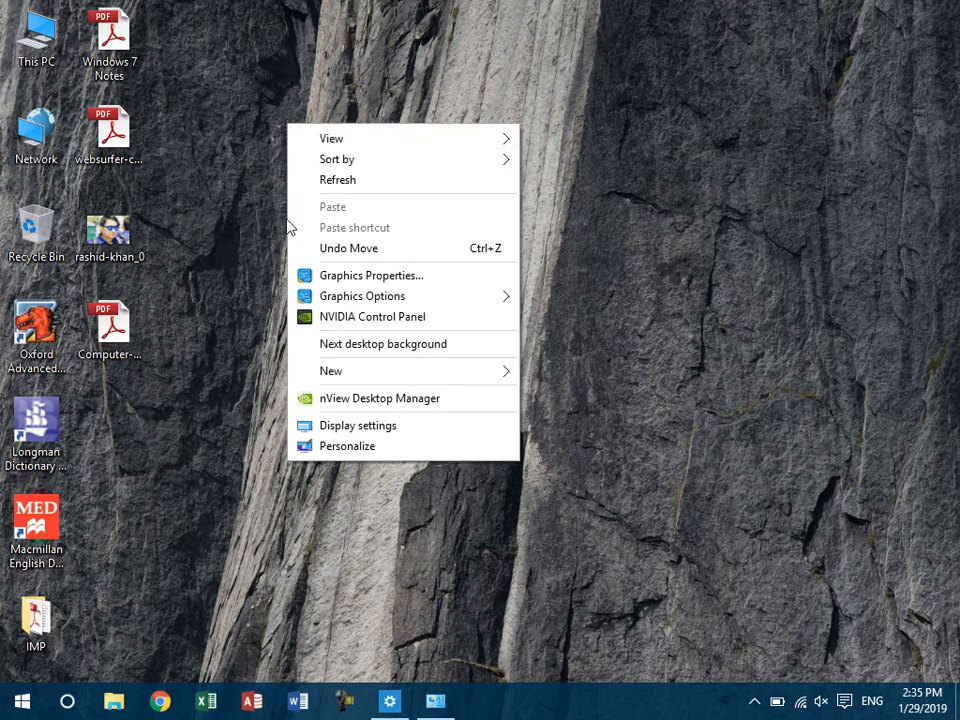
left_click(407, 343)
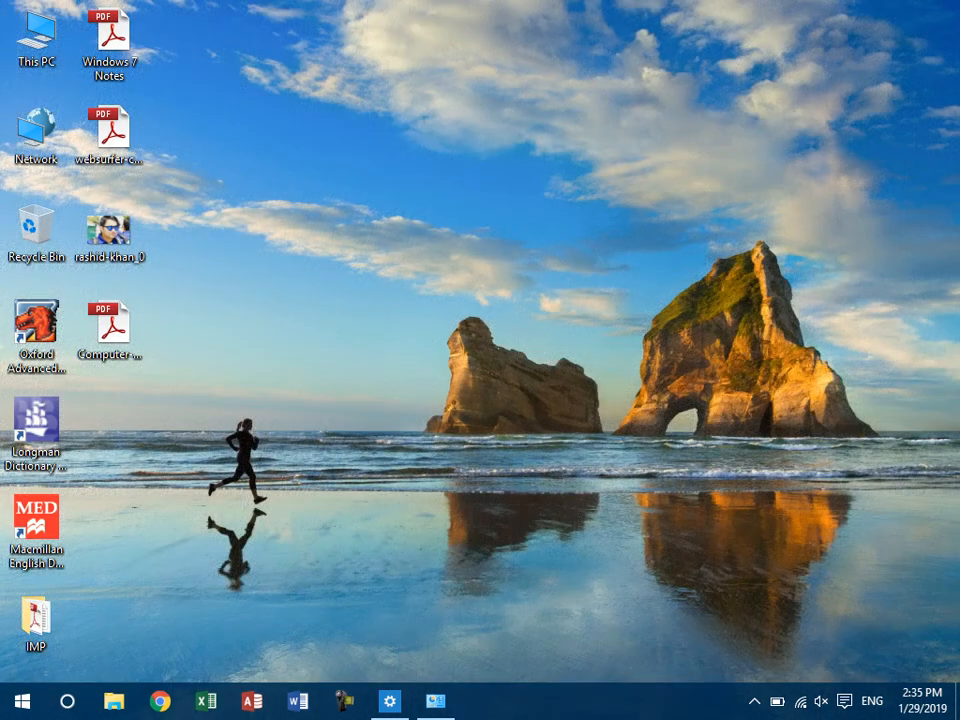
Apply the Flowers default theme and minimize the theme window to show the desktop
left_click(438, 703)
left_click(530, 372)
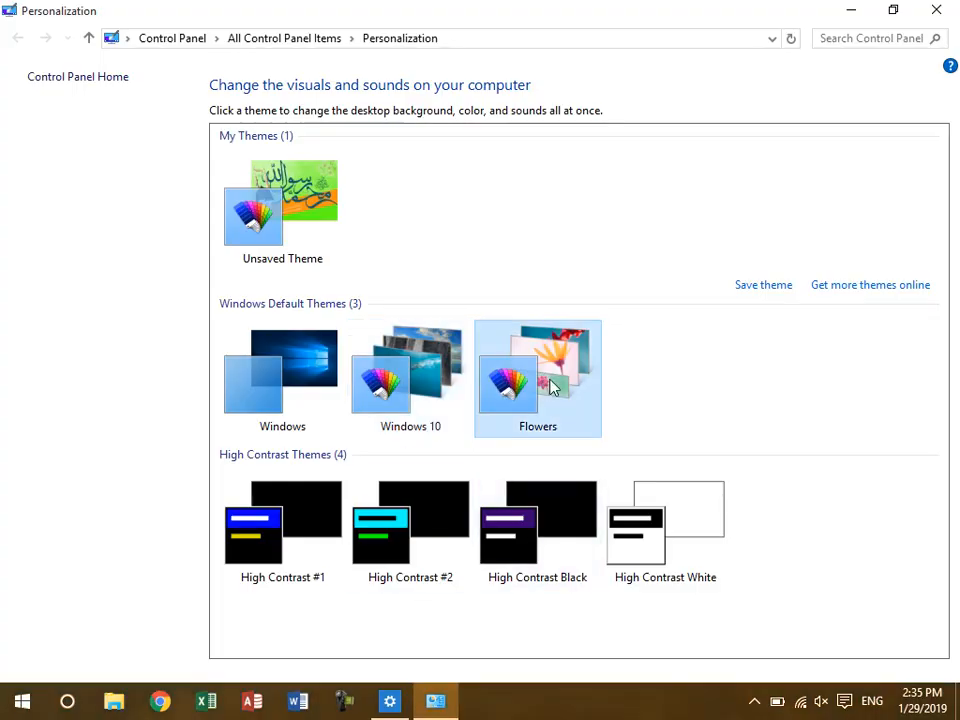
left_click(846, 10)
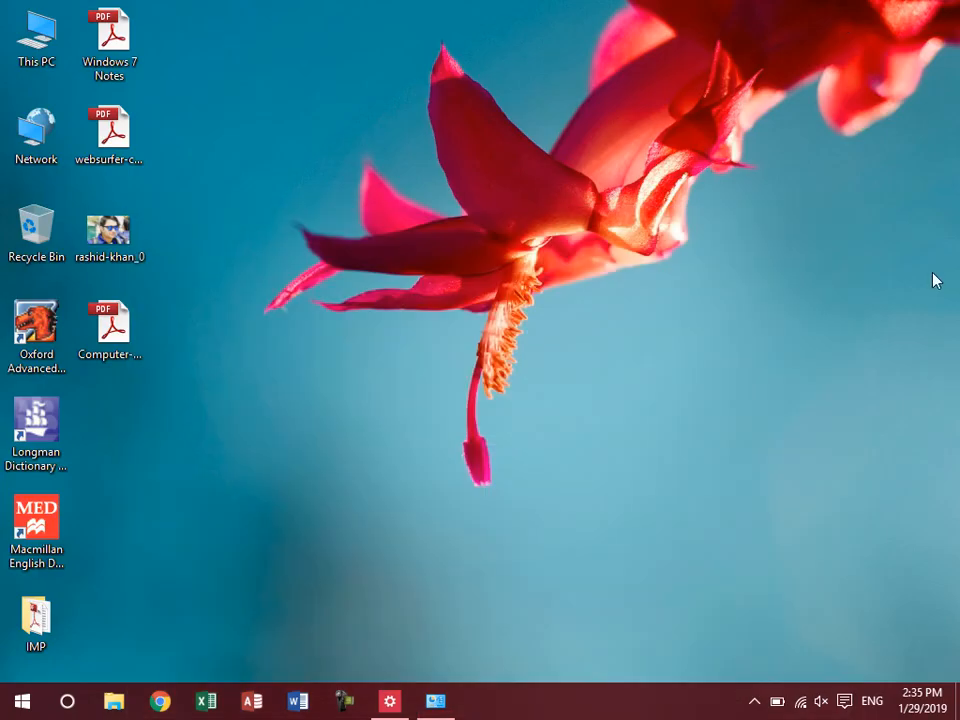
Advance the Flowers theme's desktop background twice and close the Control Panel Personalization window
right_click(327, 155)
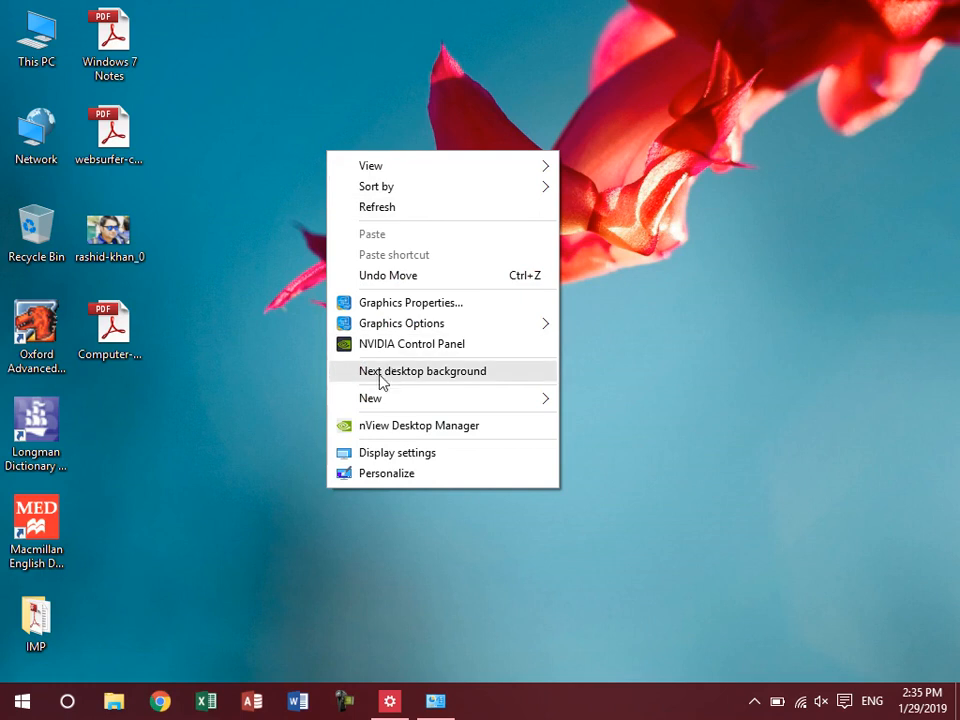
left_click(390, 374)
right_click(299, 141)
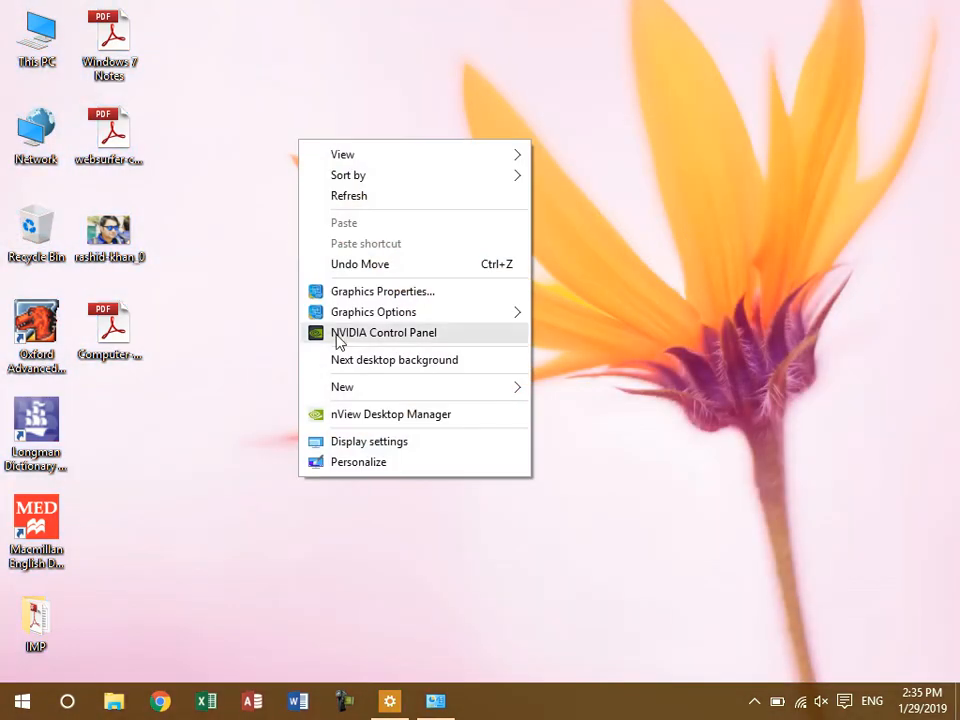
left_click(410, 361)
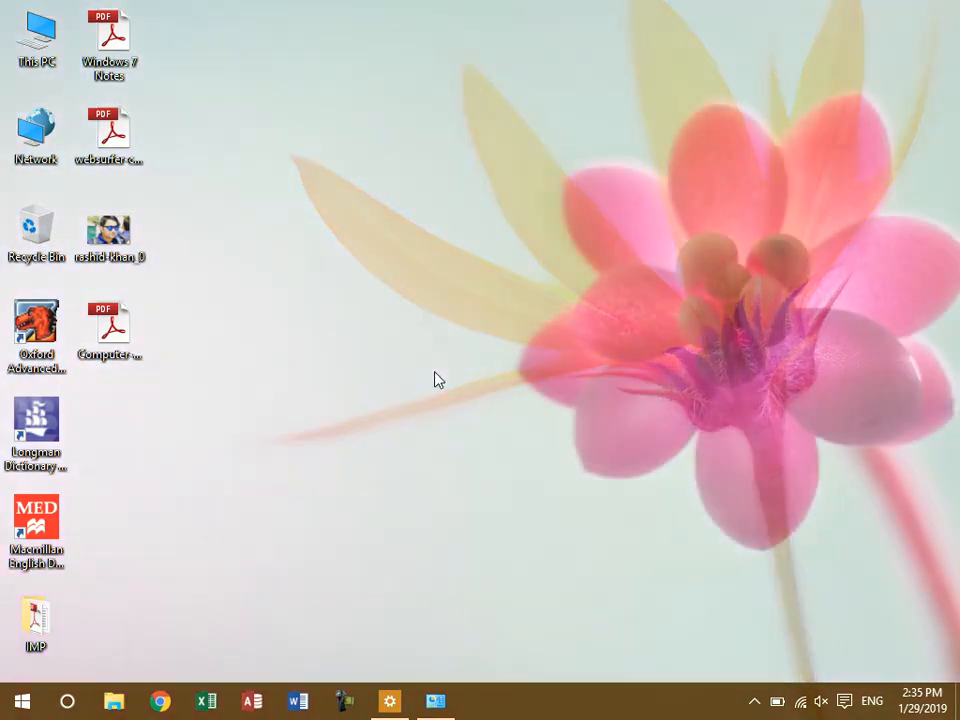
left_click(435, 701)
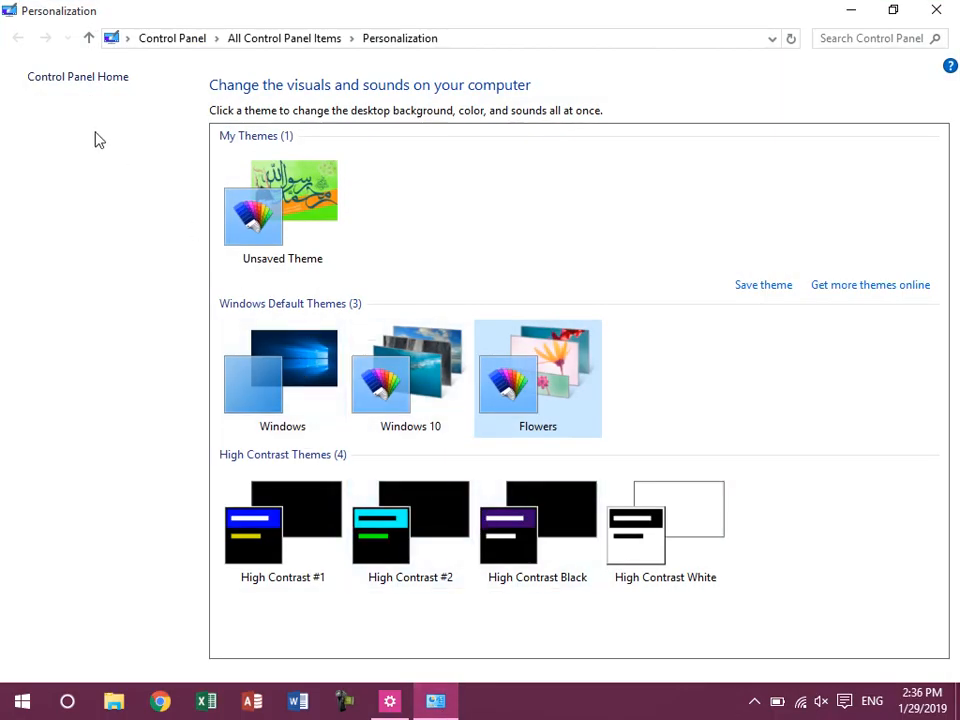
left_click(936, 10)
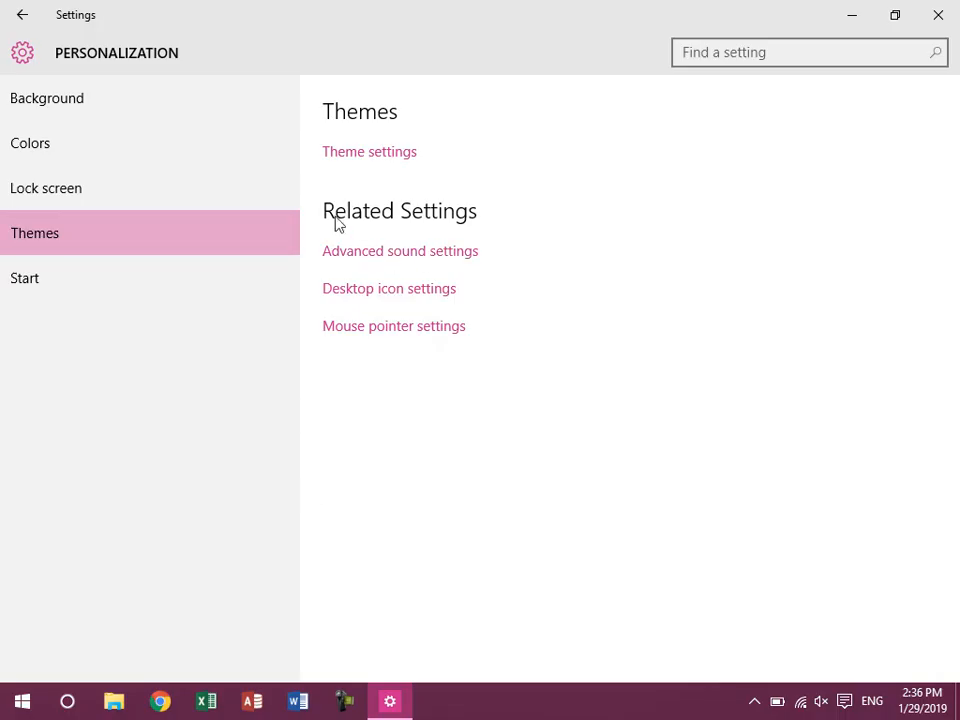
In the advanced sound settings, unmute and raise the system volume and test the Critical Battery Alarm event's sound
left_click(455, 260)
left_click_drag(189, 60, 604, 76)
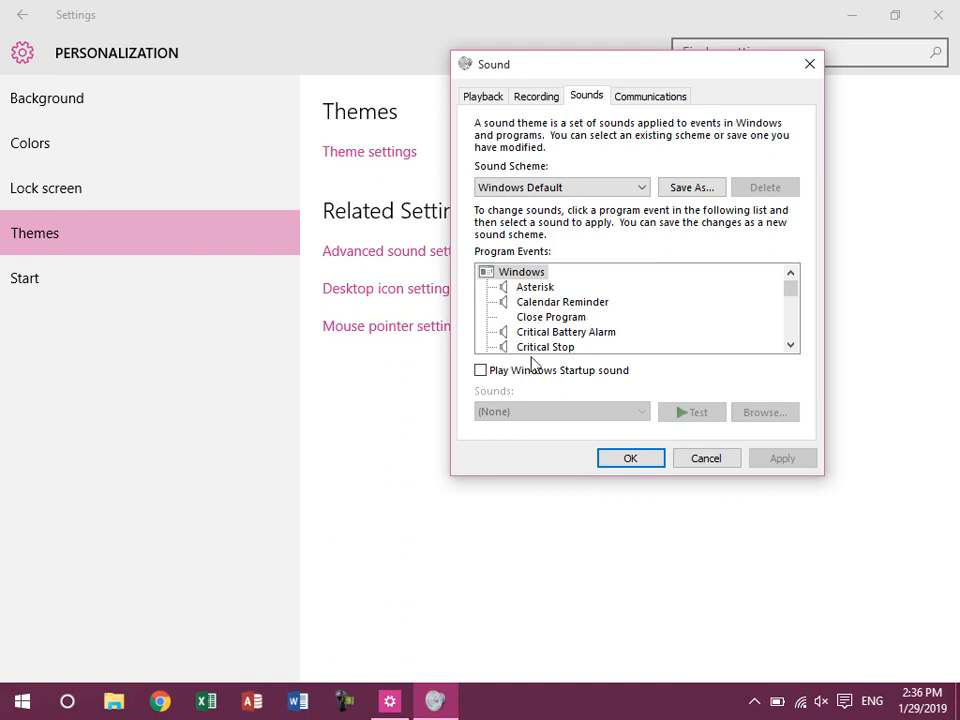
left_click(558, 334)
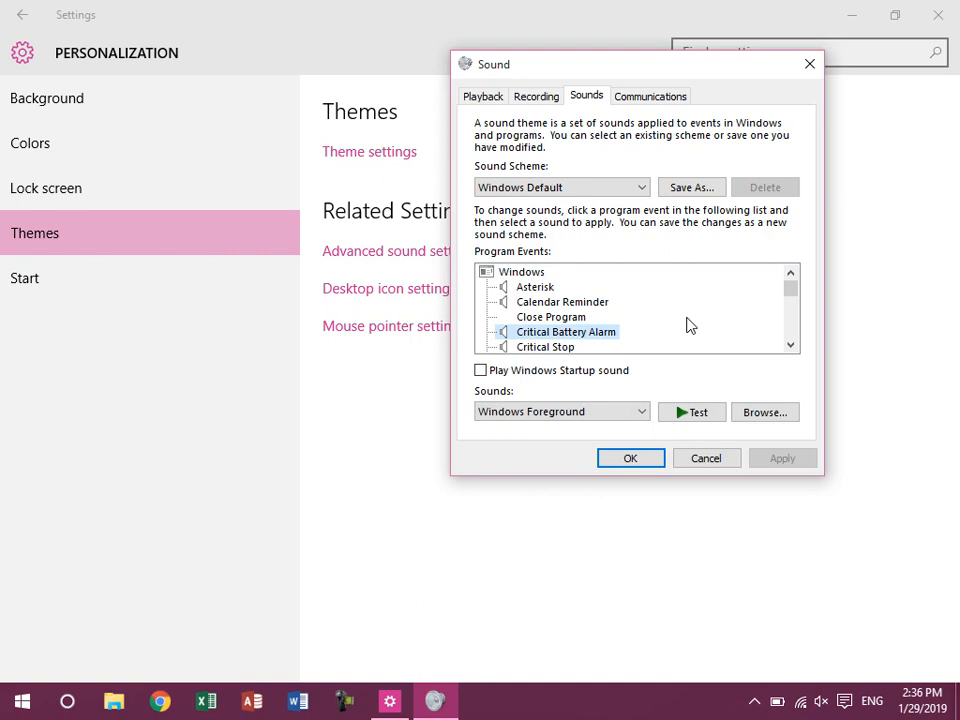
key("XF86AudioMute")
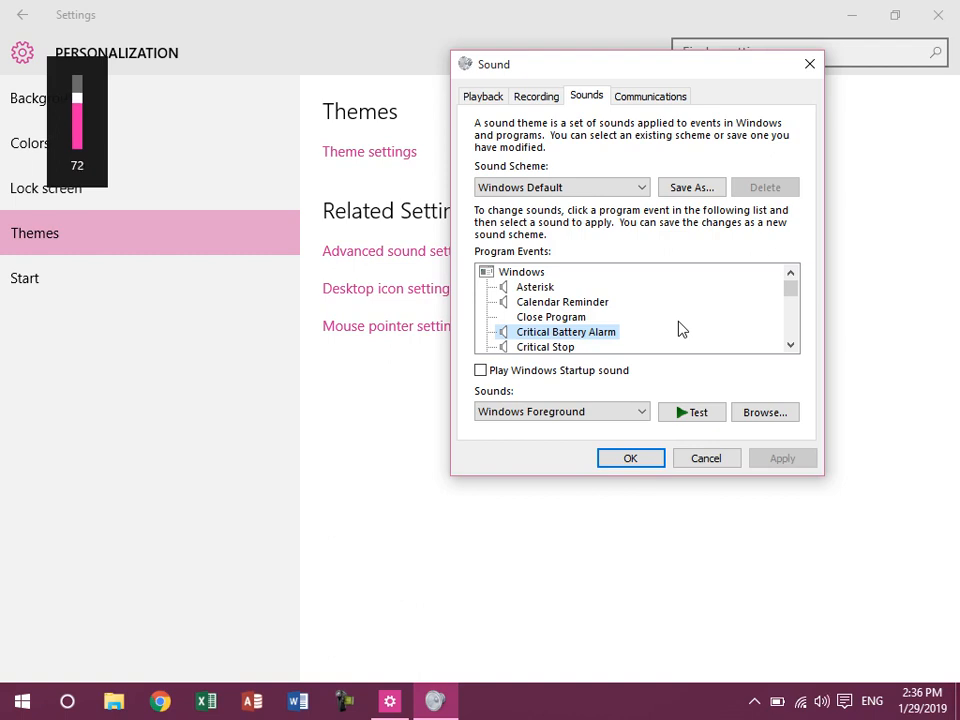
key("XF86AudioRaiseVolume")
key("XF86AudioRaiseVolume")
left_click(690, 418)
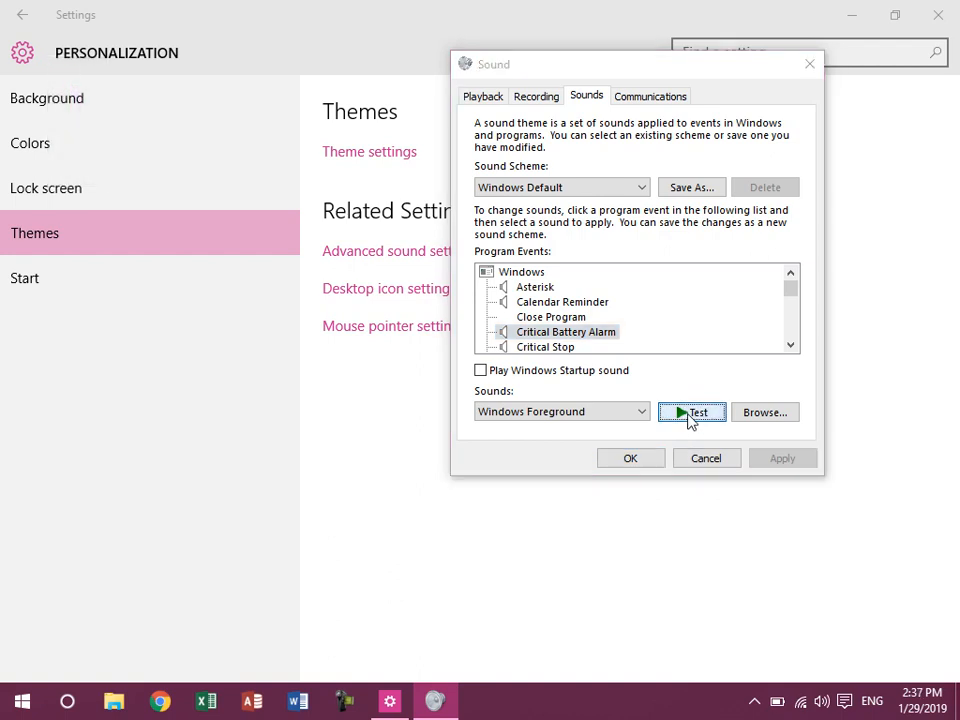
Assign and test the Windows Logon sound for Critical Battery Alarm, and browse the Media folder for sound files without choosing one
left_click(553, 417)
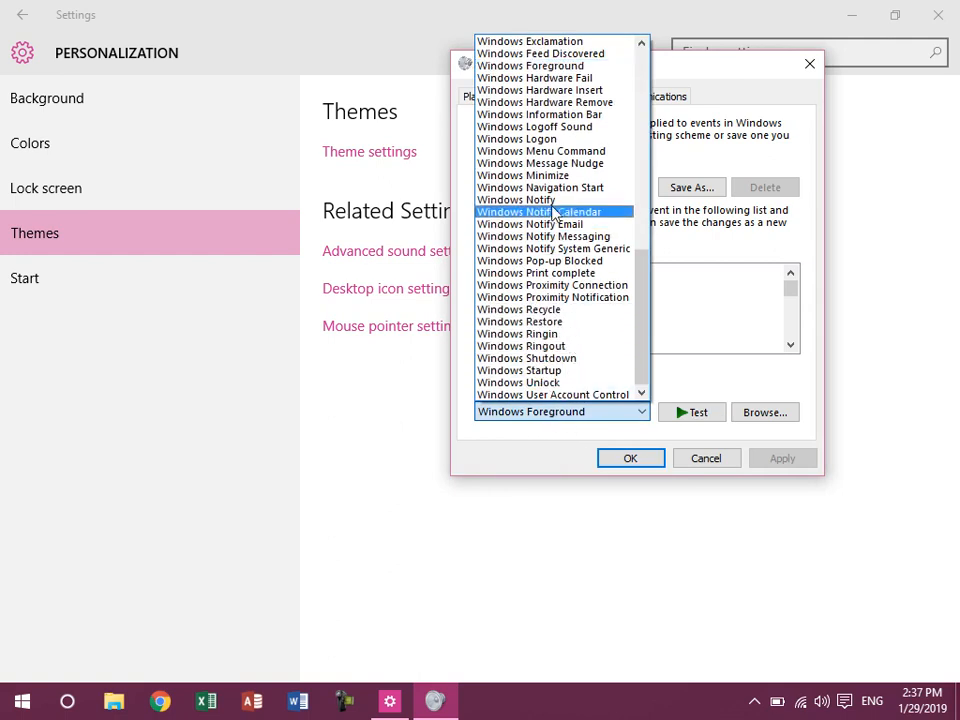
left_click(572, 140)
left_click(697, 416)
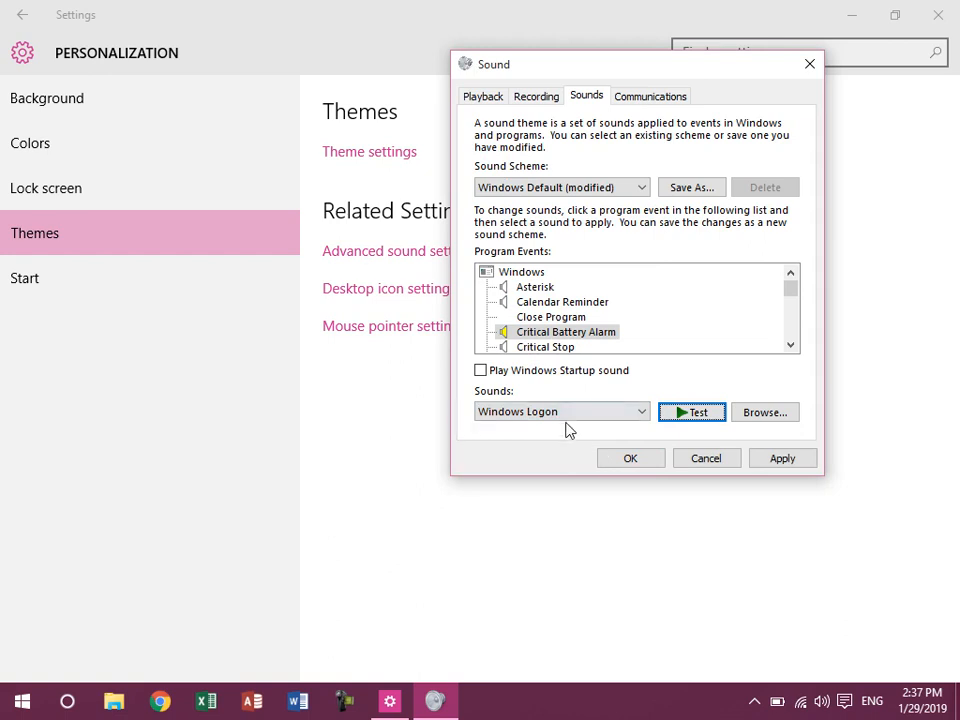
left_click(765, 413)
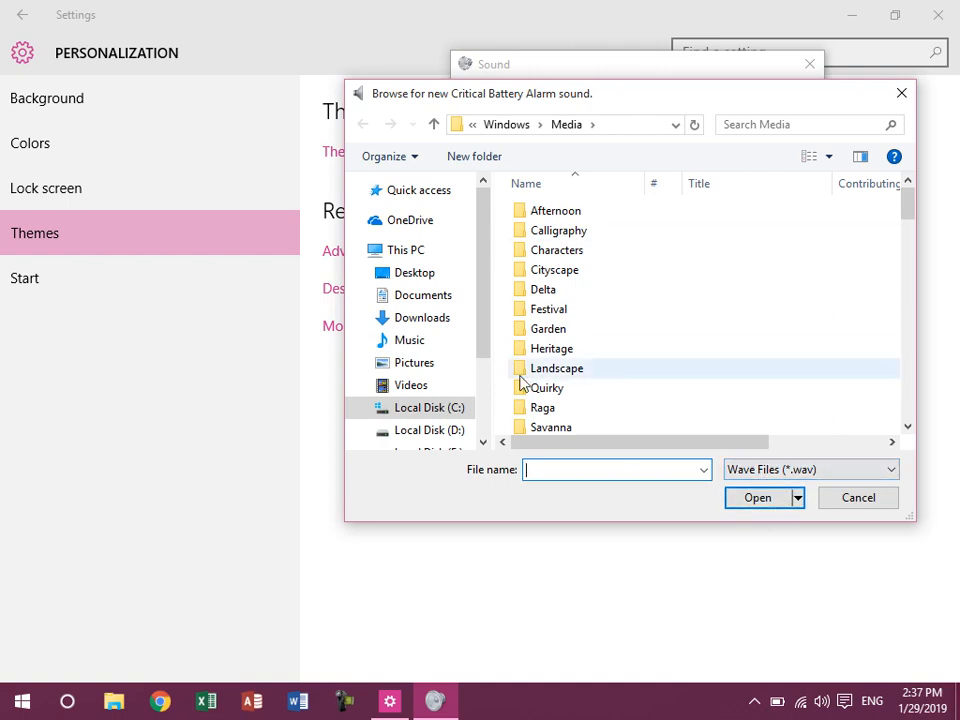
left_click(868, 503)
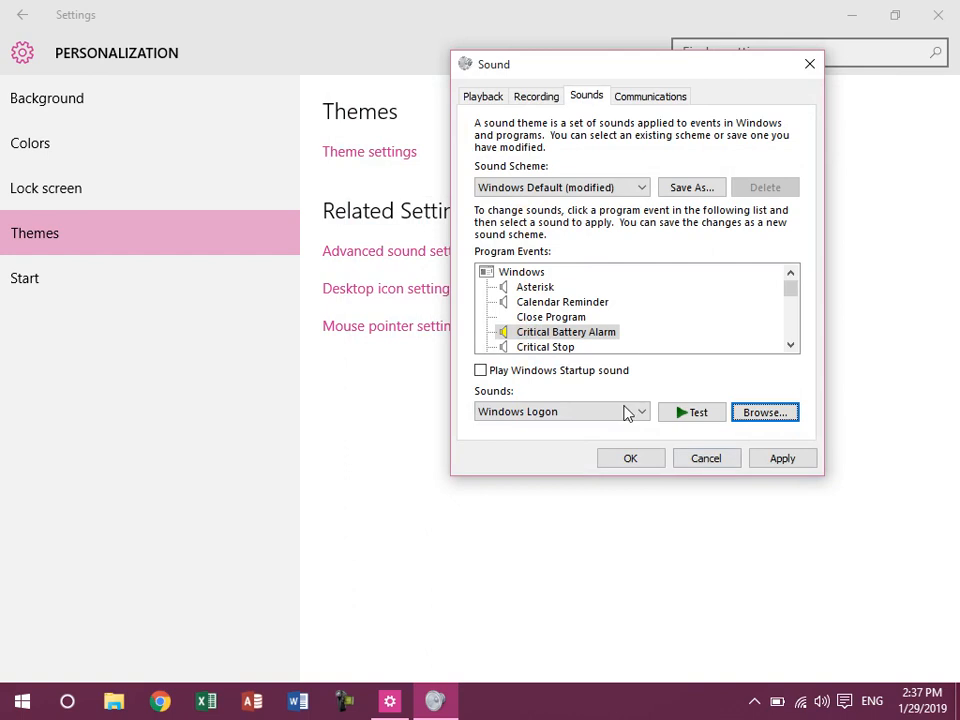
Assign Ring01 and Ring06 in turn to the Close Program event, testing each sound
left_click(548, 317)
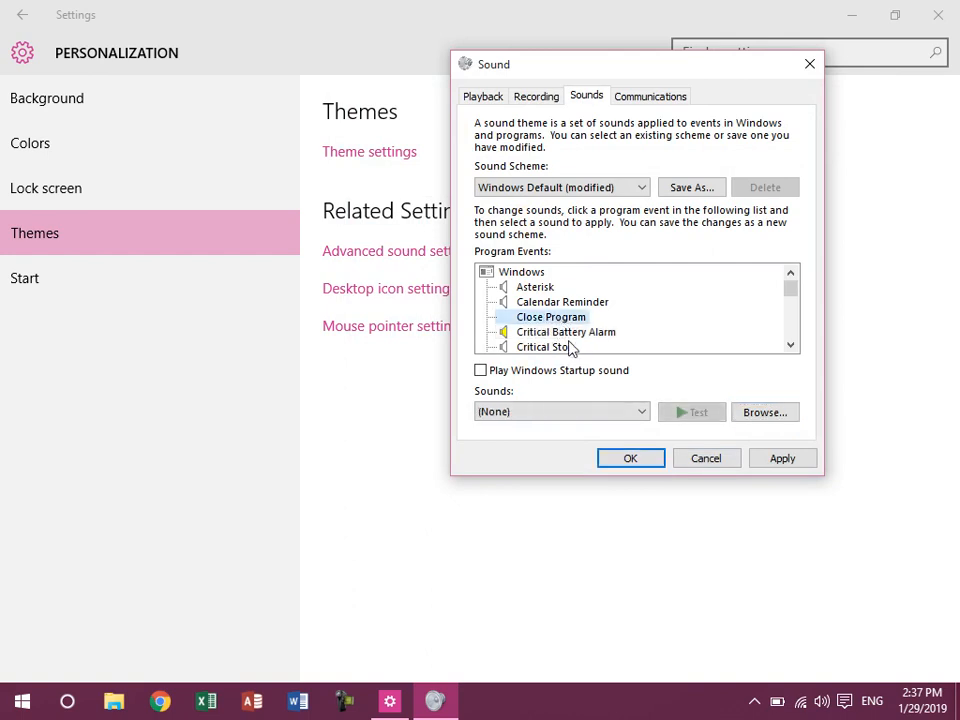
left_click(574, 414)
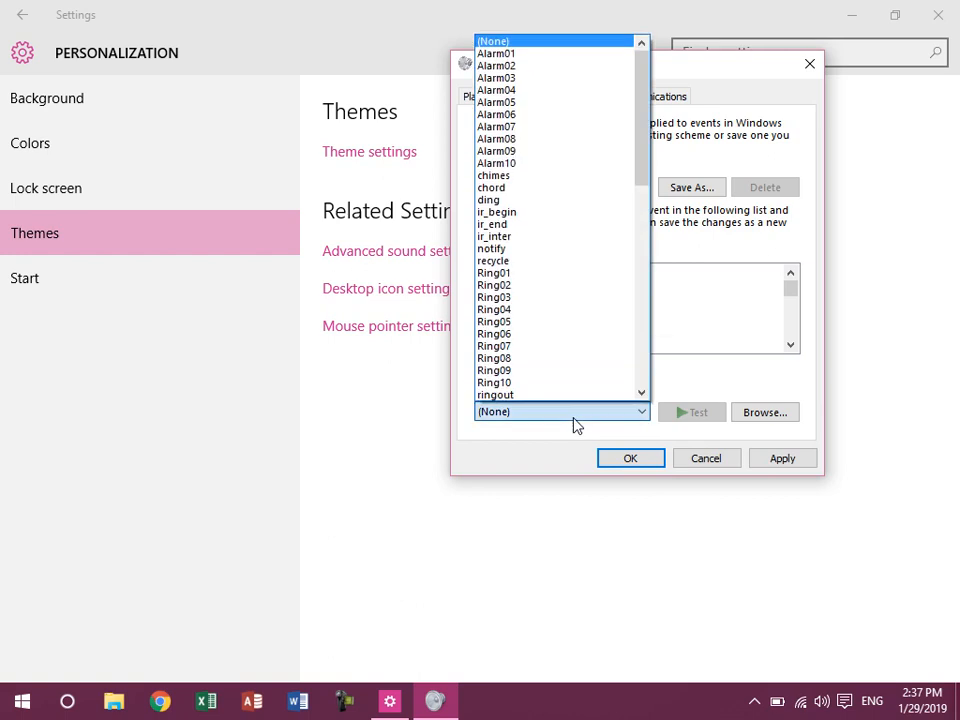
left_click(545, 278)
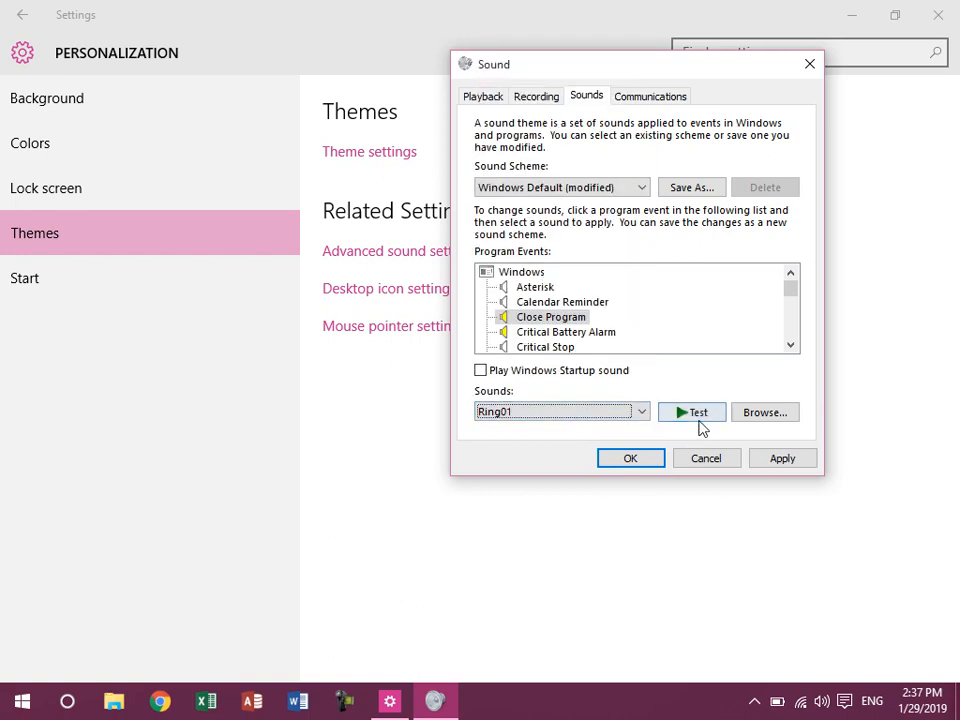
left_click(699, 423)
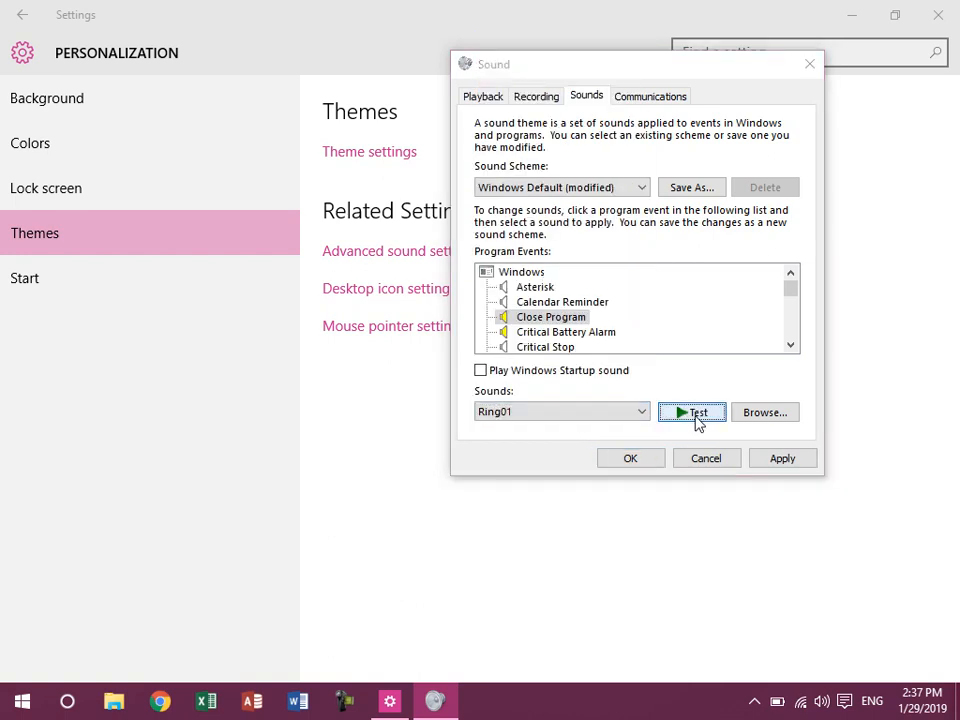
left_click(617, 416)
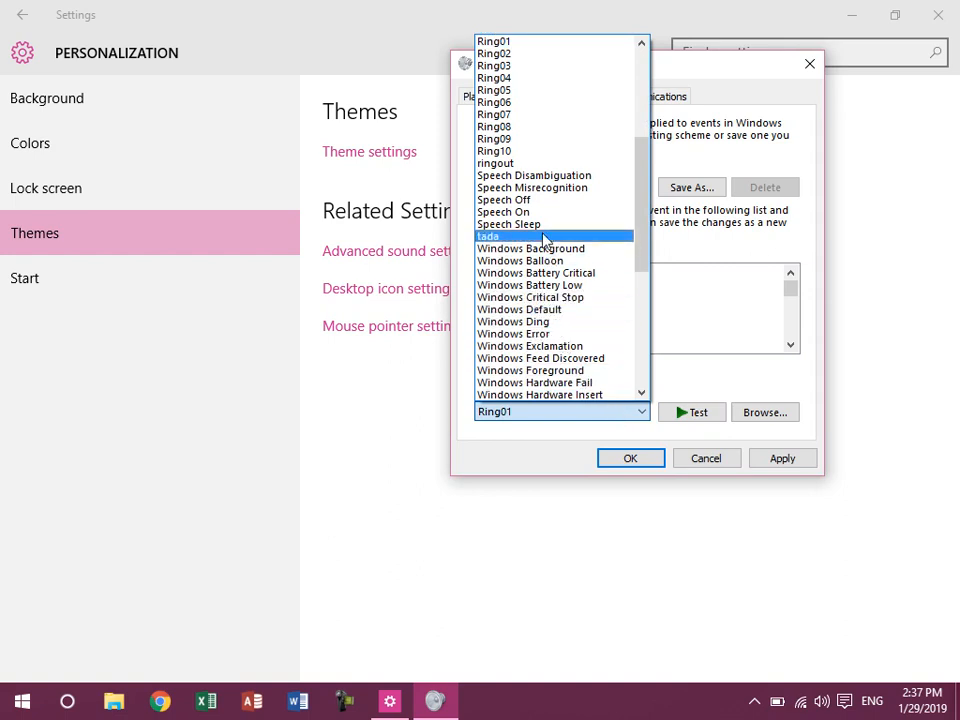
left_click(540, 102)
left_click(704, 416)
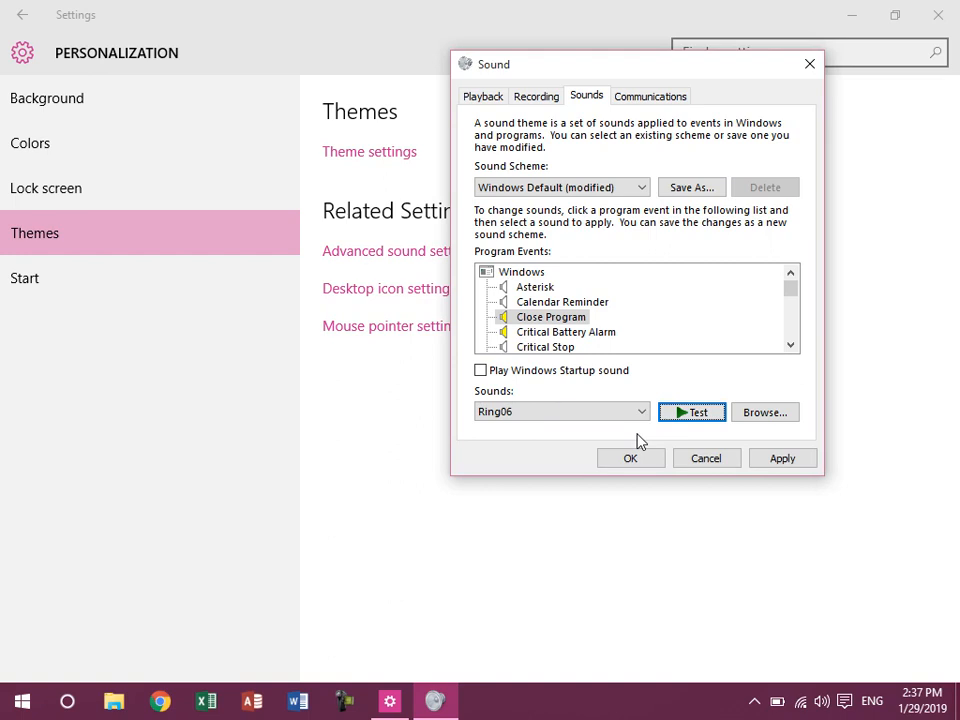
Set the Close Program event's sound to (None)
left_click(566, 412)
scroll(572, 375, "up", 8)
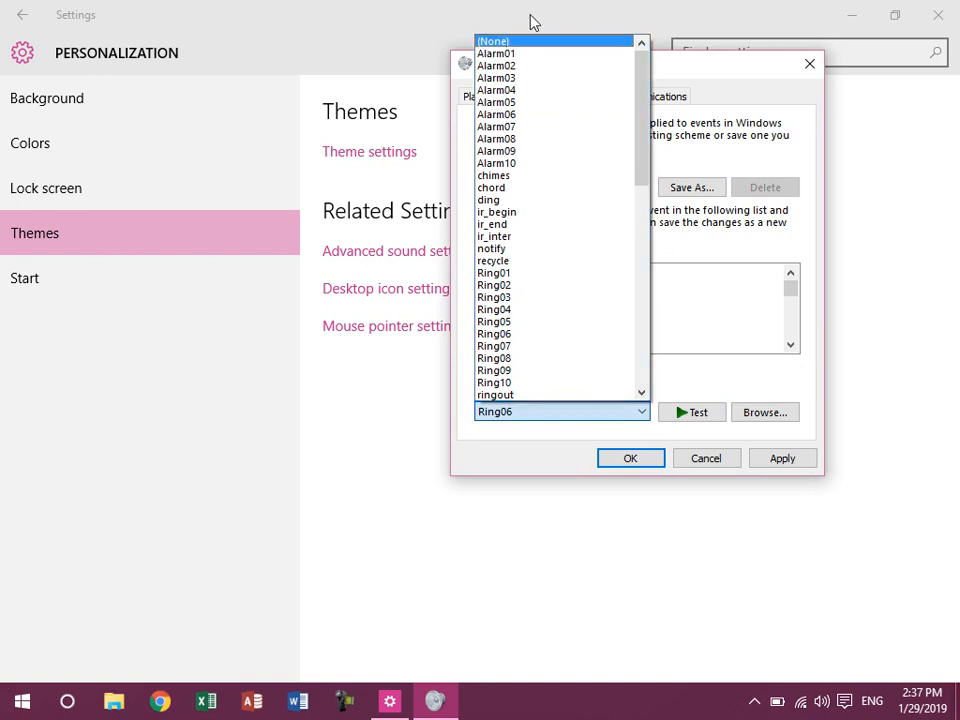
left_click(495, 41)
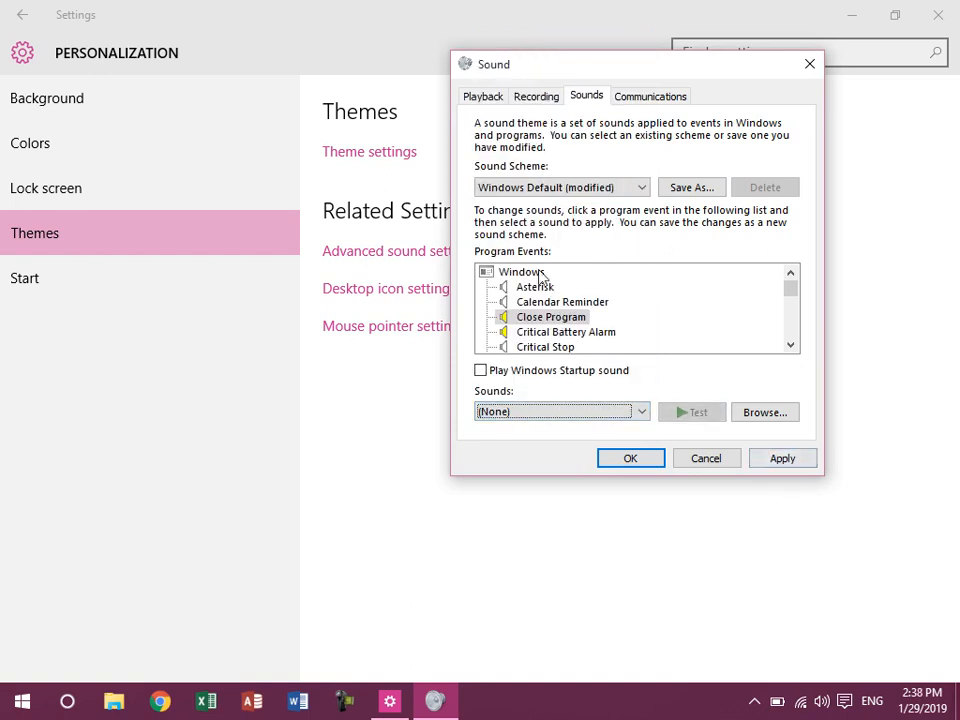
Switch the sound scheme to Windows Default, cancel saving the modified scheme, and apply the change
left_click(619, 194)
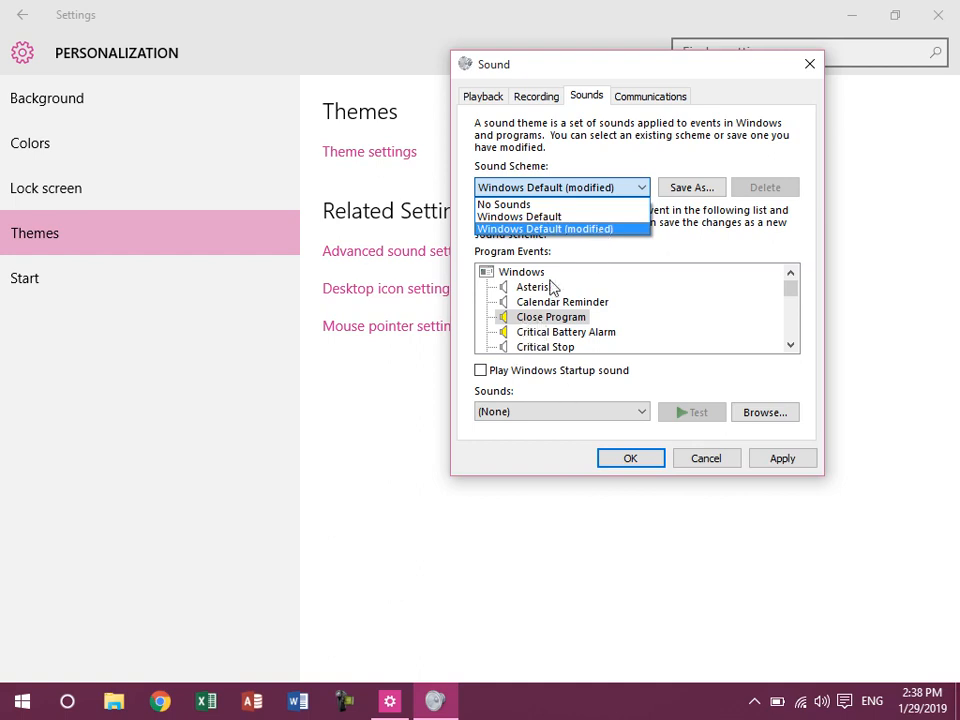
left_click(540, 218)
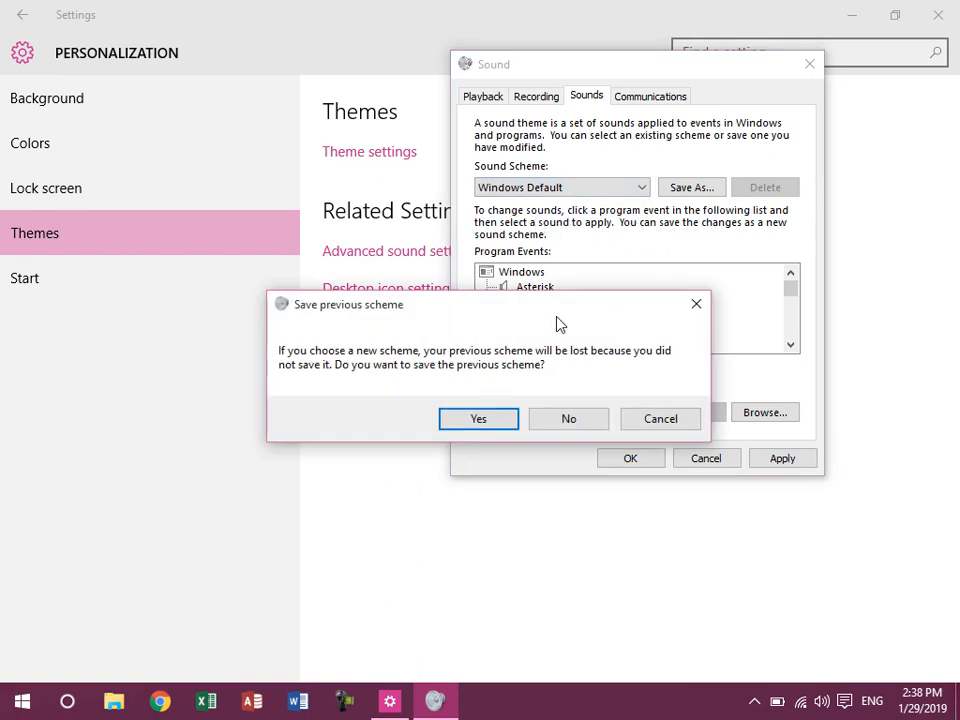
left_click(480, 420)
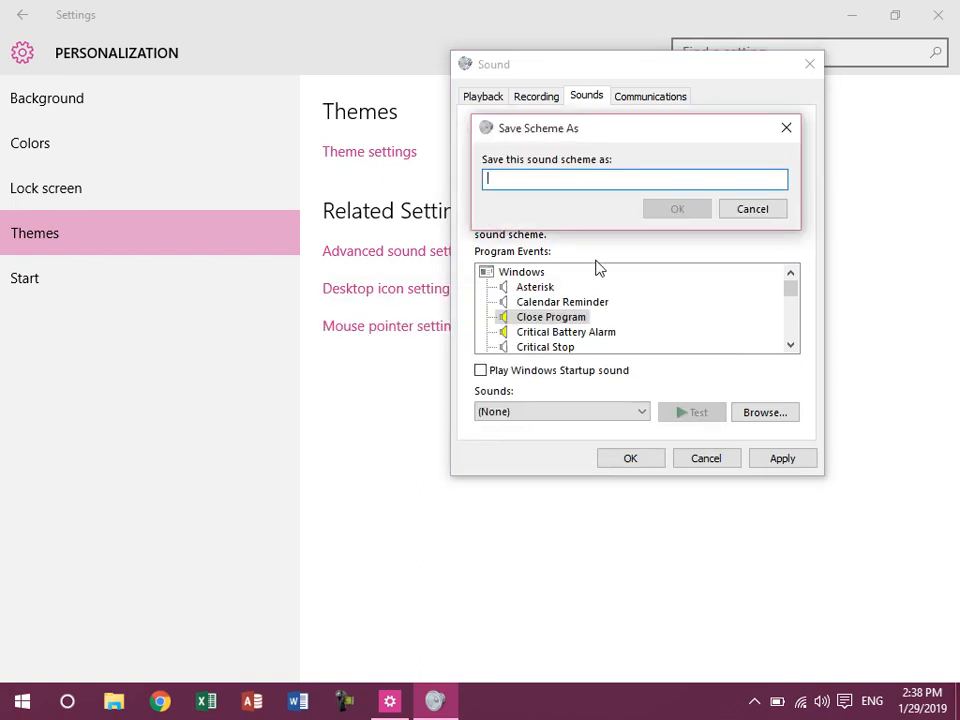
left_click(750, 212)
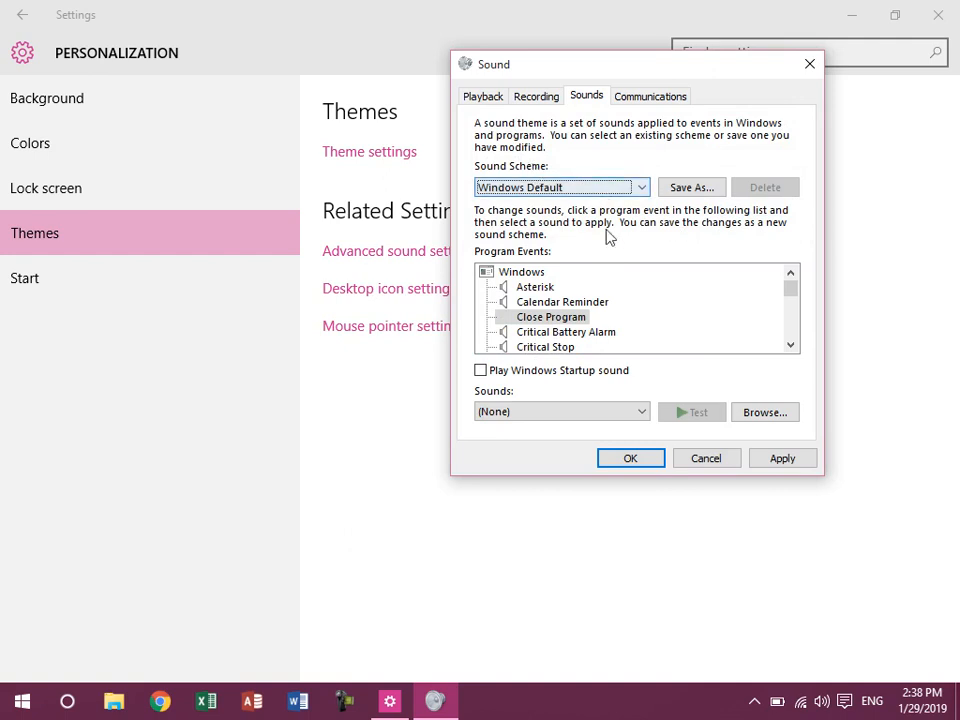
left_click(613, 190)
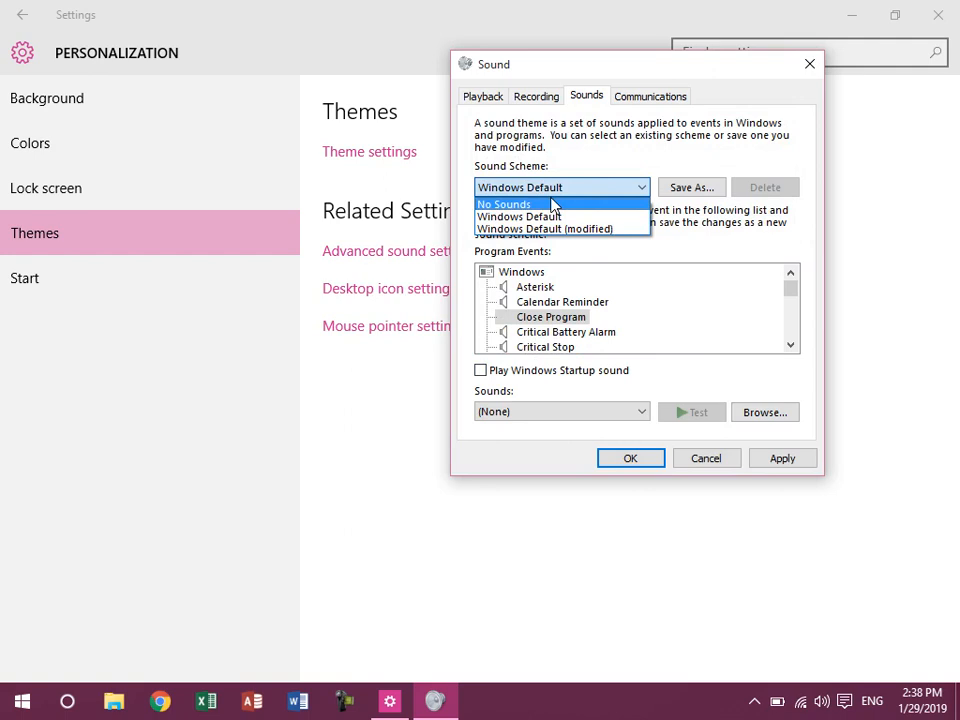
left_click(600, 190)
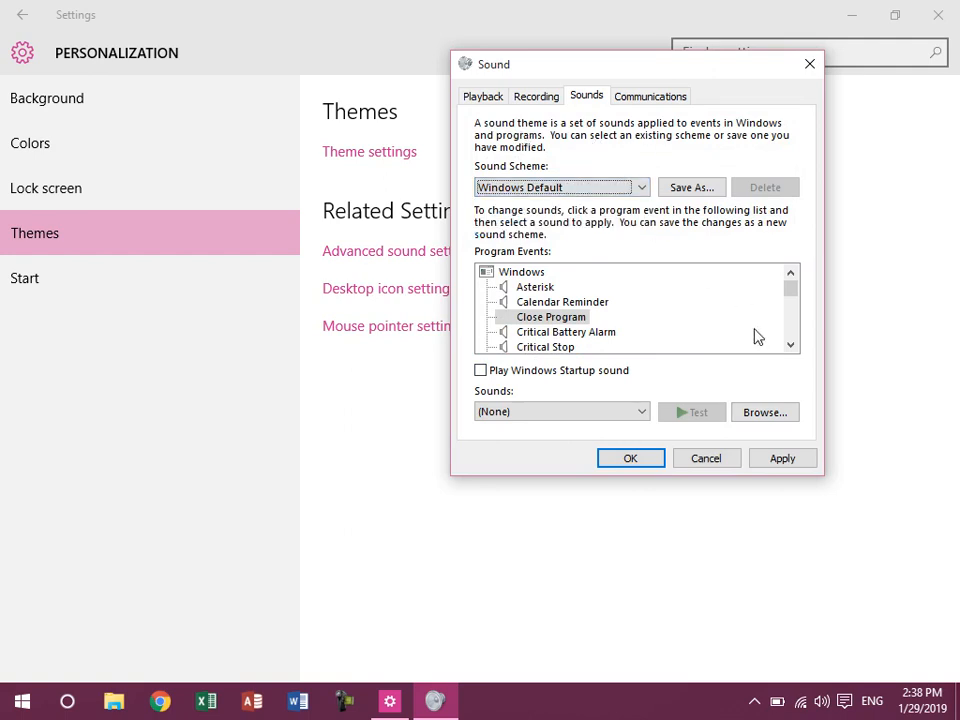
left_click(785, 458)
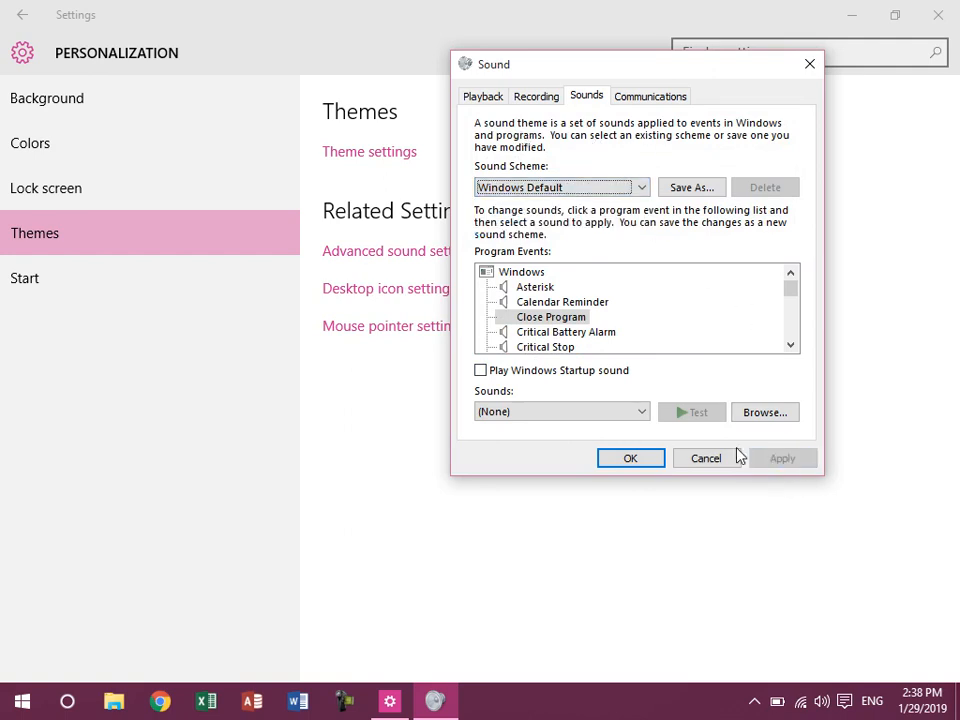
Review the recording and playback devices, and accept the communications option that reduces the volume of other sounds by 80%
left_click(537, 97)
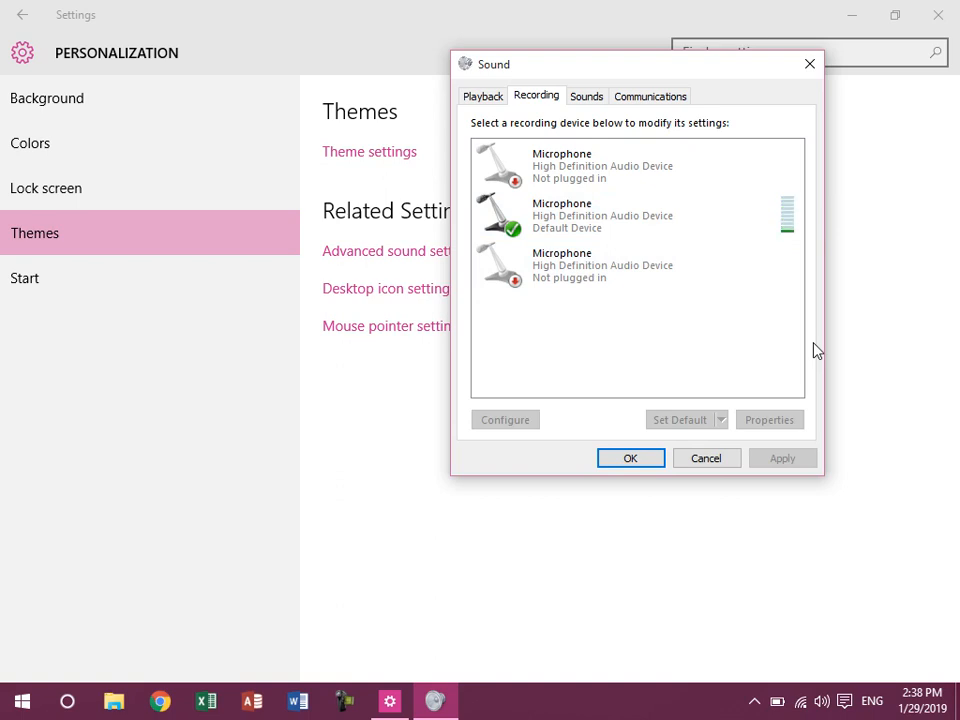
left_click(490, 100)
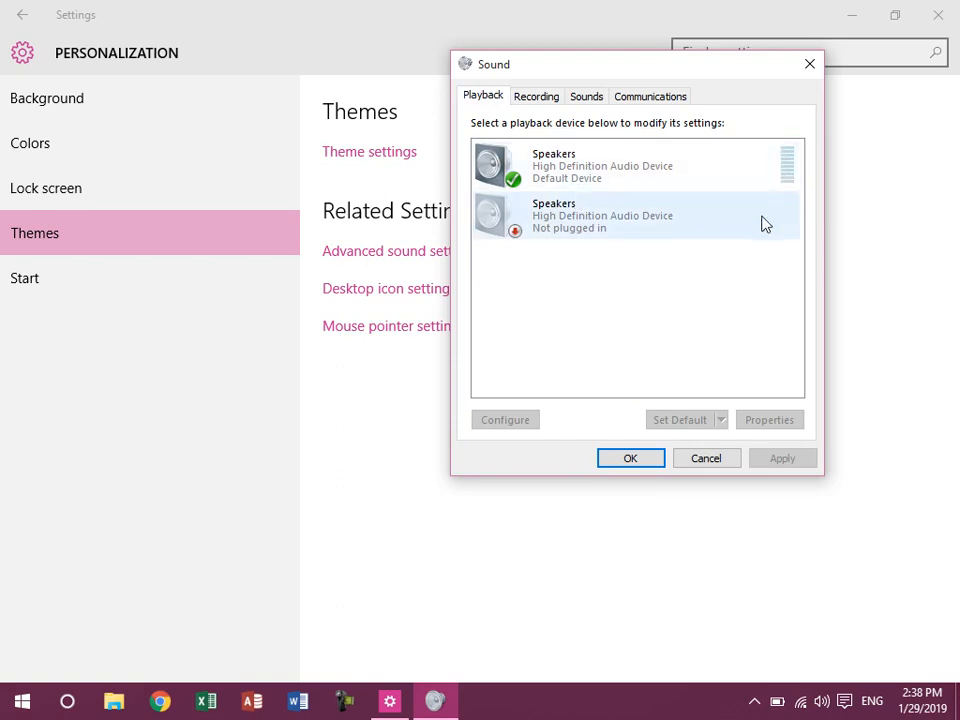
left_click(648, 98)
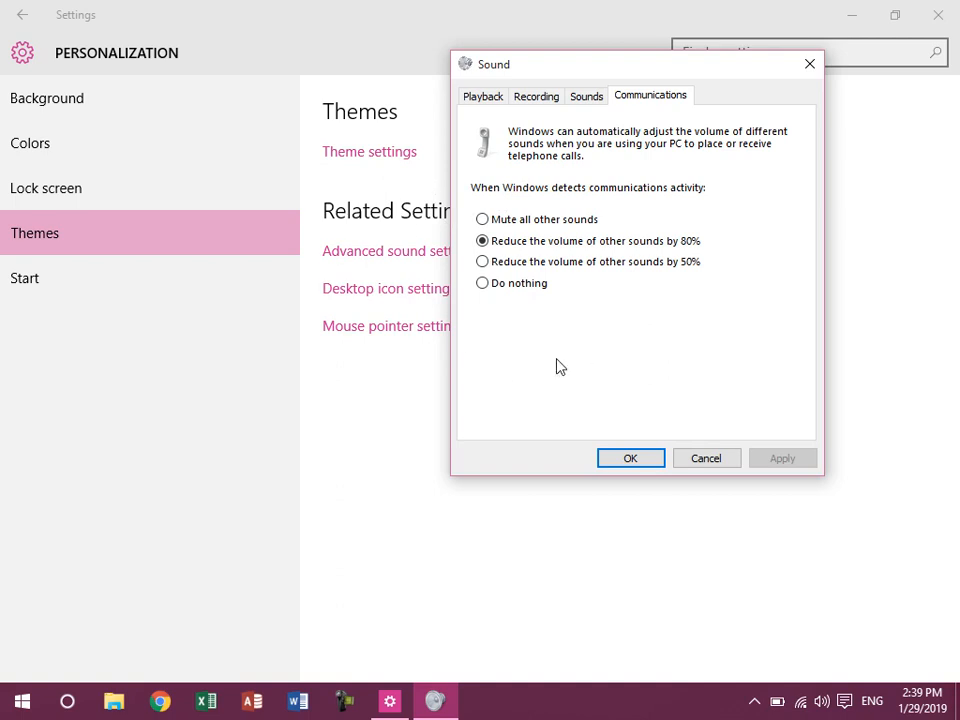
left_click(487, 220)
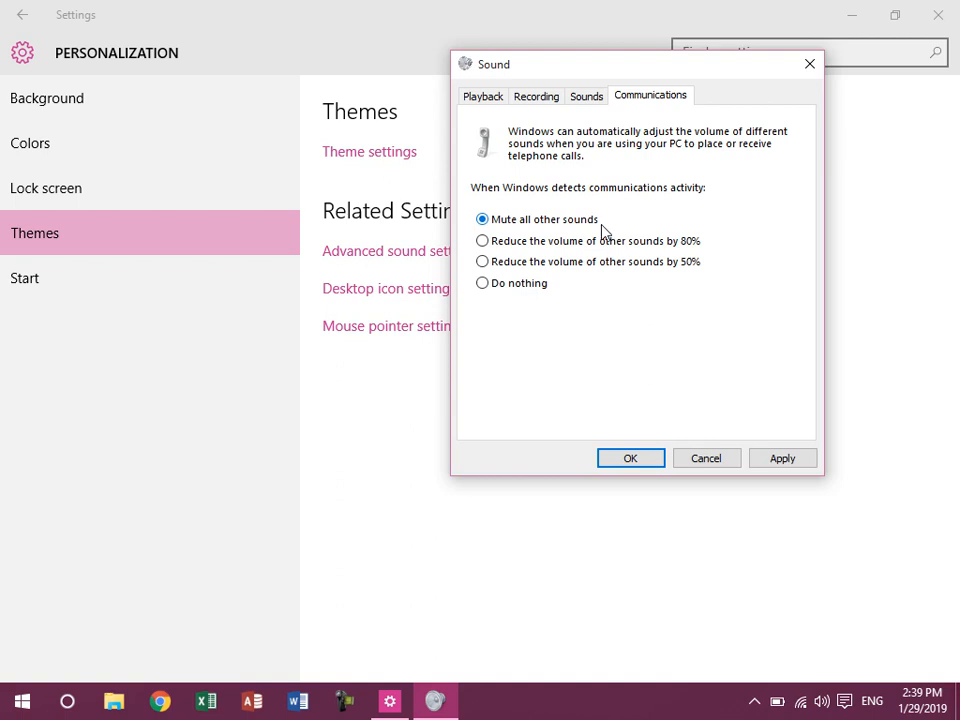
left_click(686, 243)
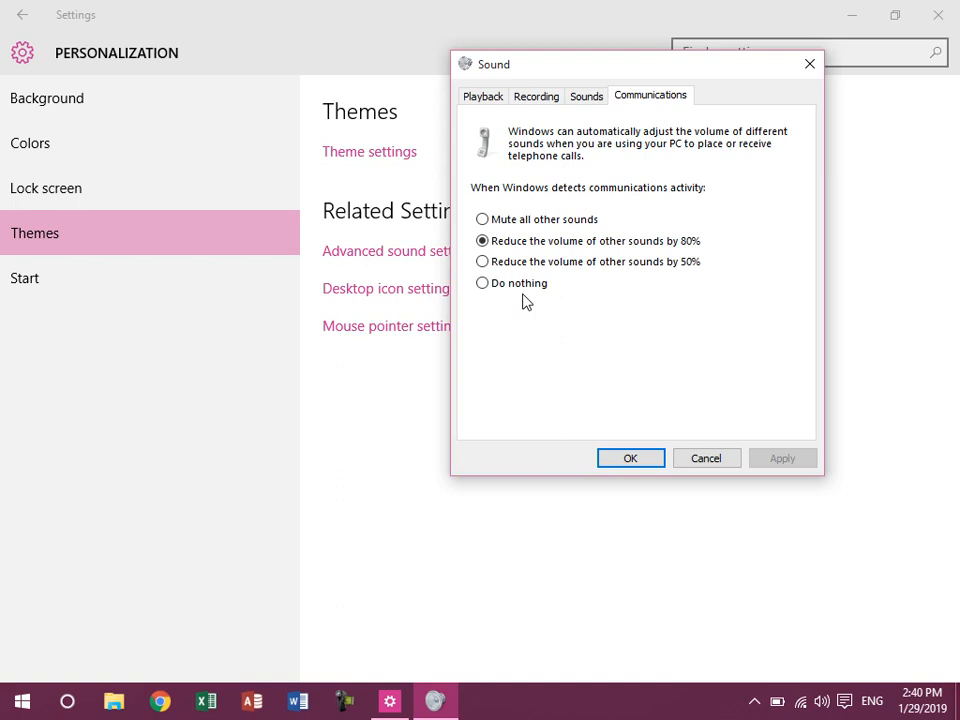
left_click(632, 459)
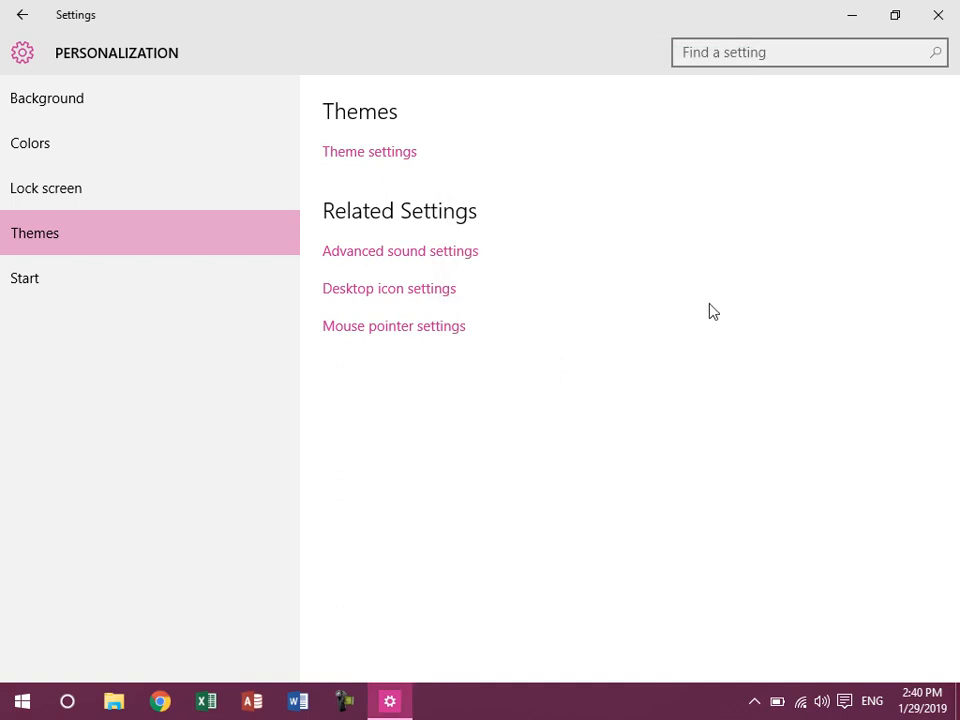
Open the desktop icon settings over the desktop and hide the Computer, Recycle Bin and Network icons
left_click(401, 294)
left_click(852, 15)
left_click_drag(243, 73, 485, 66)
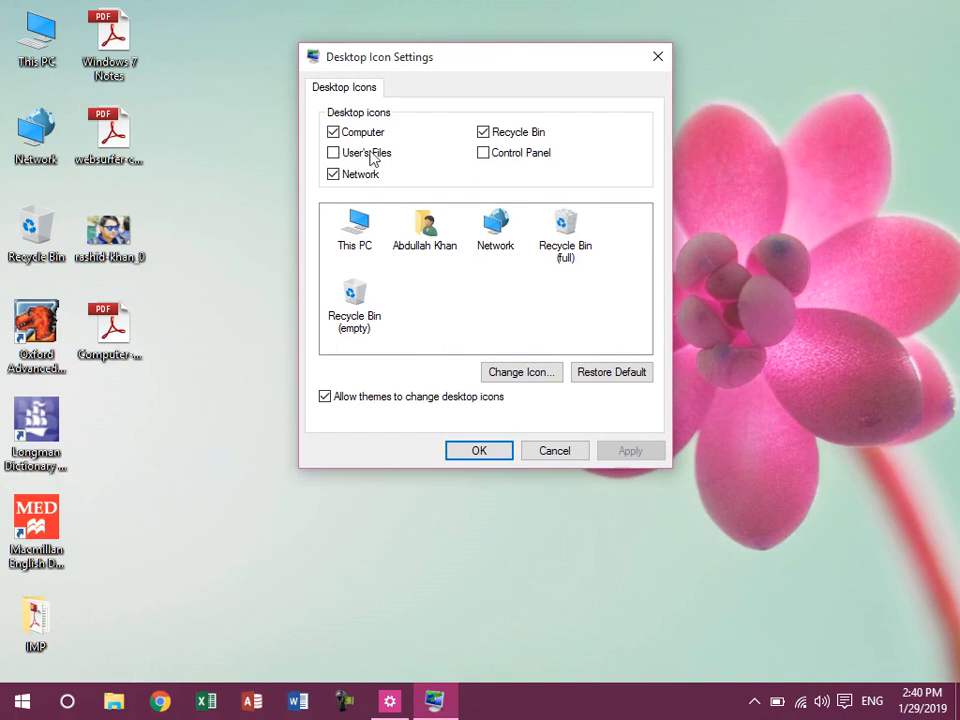
left_click(334, 132)
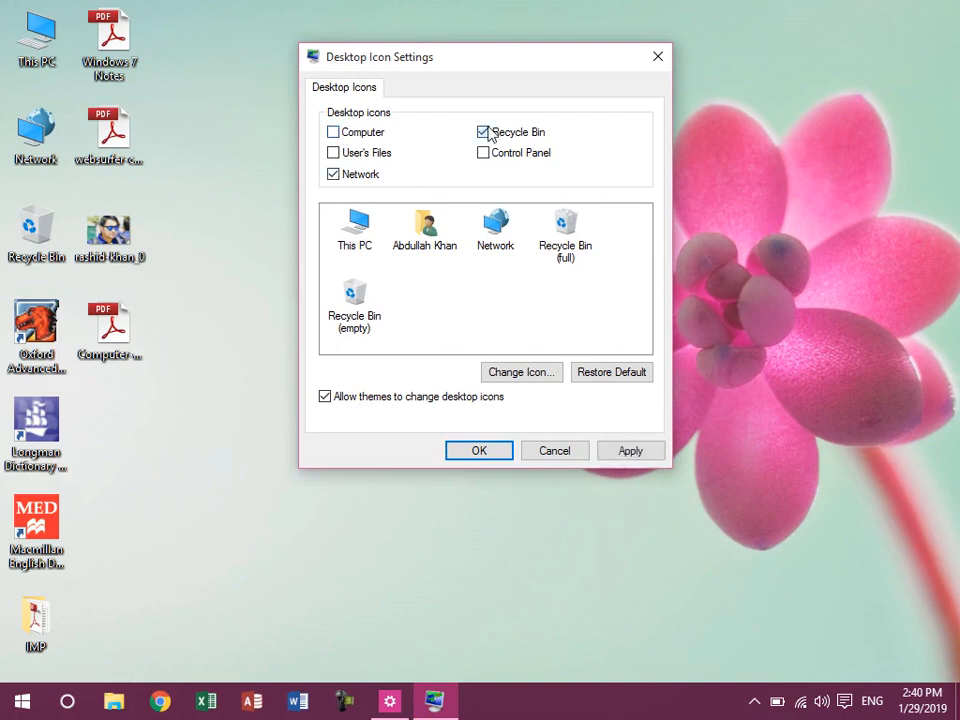
left_click(356, 177)
left_click(620, 451)
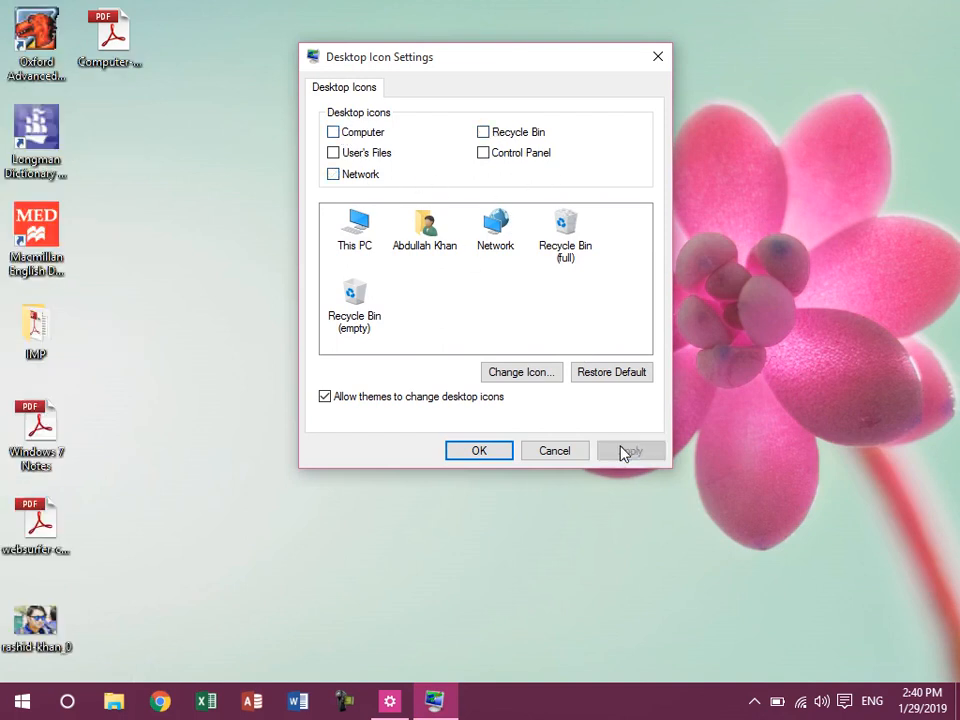
Show the Computer and Recycle Bin icons on the desktop again
left_click(336, 132)
left_click(495, 135)
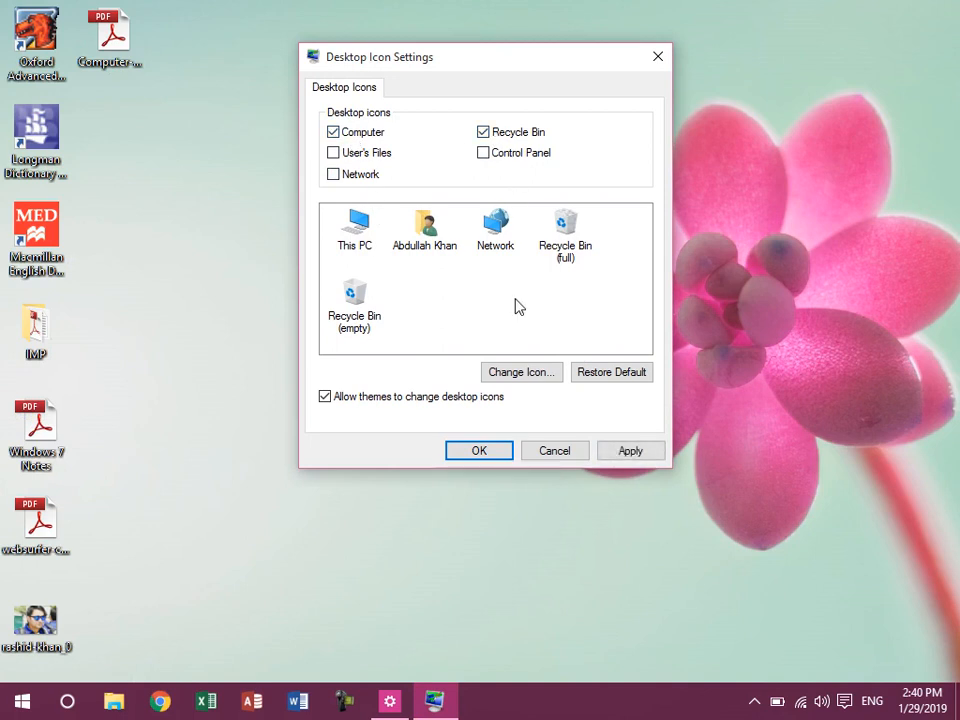
left_click(629, 452)
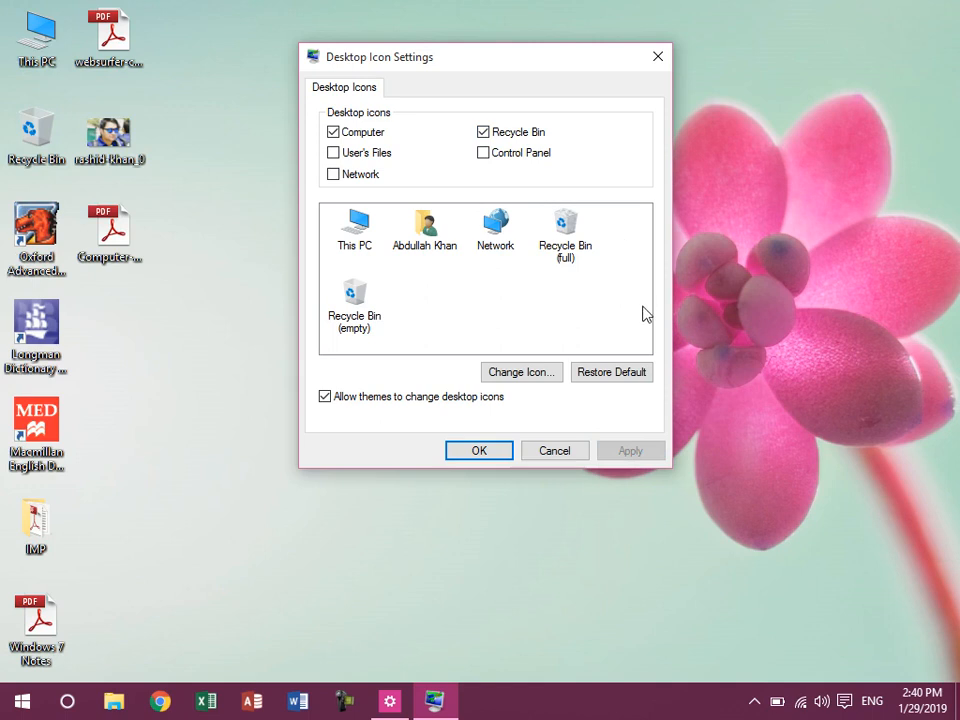
Change the This PC desktop icon to the monitor with colour swatches from imageres.dll and apply it
left_click(360, 240)
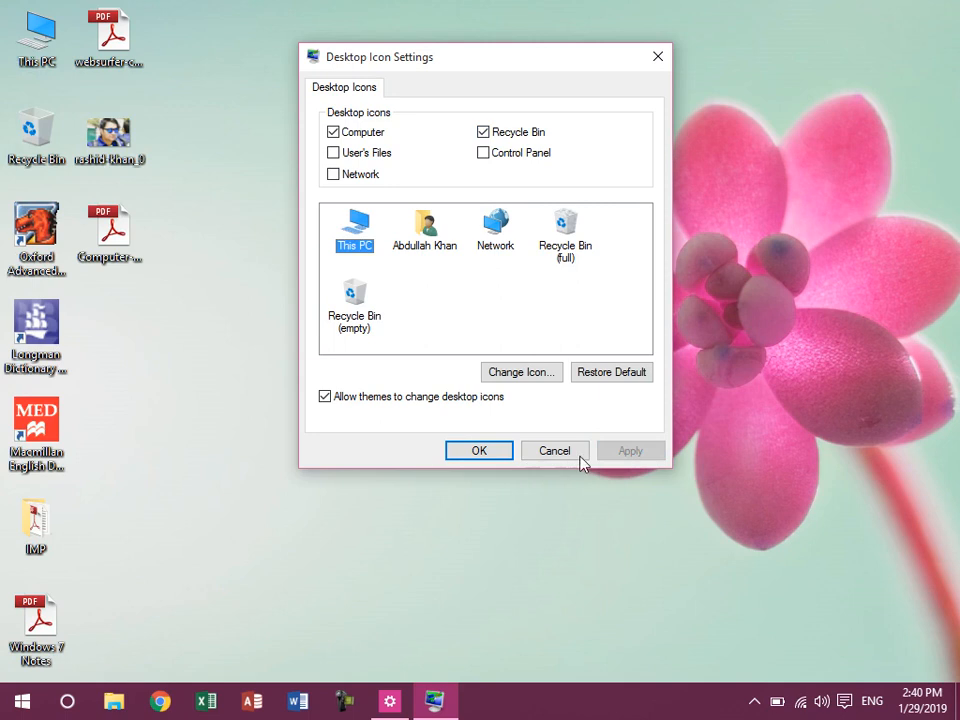
left_click(542, 370)
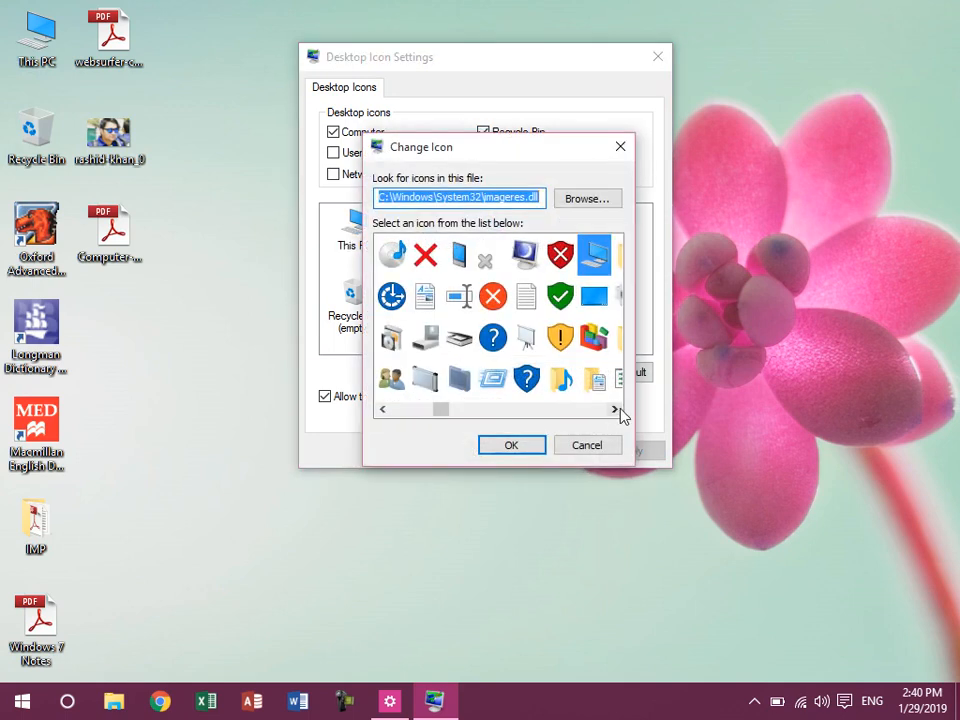
left_click(615, 411)
left_click(614, 410)
left_click(614, 410)
left_click(614, 410)
left_click(614, 410)
left_click(614, 410)
left_click(614, 410)
left_click(614, 410)
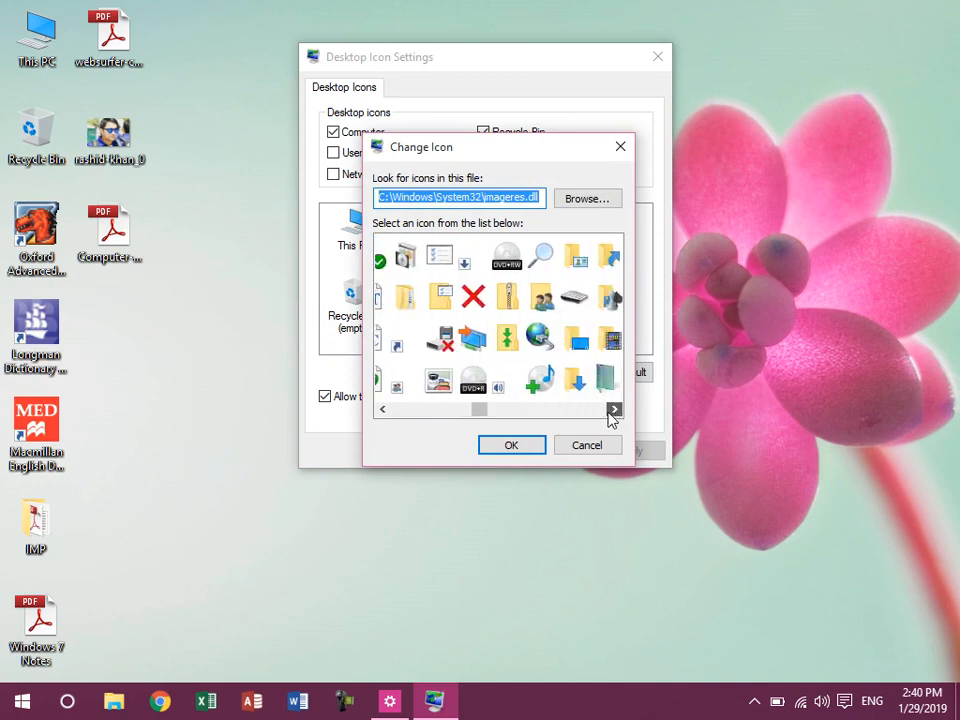
left_click(614, 410)
left_click(614, 410)
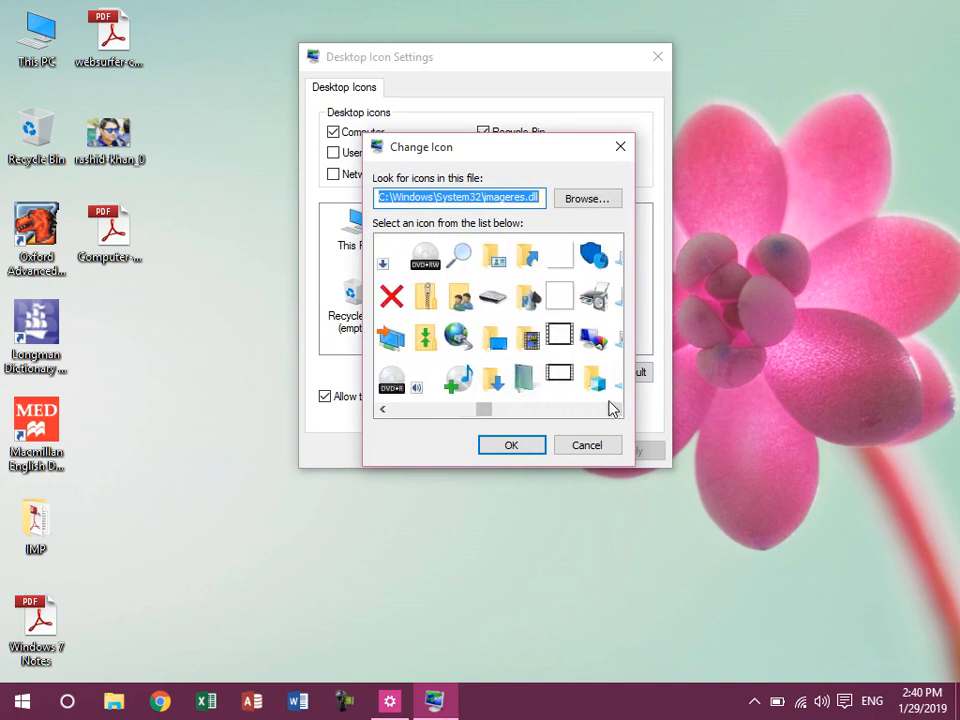
left_click(594, 342)
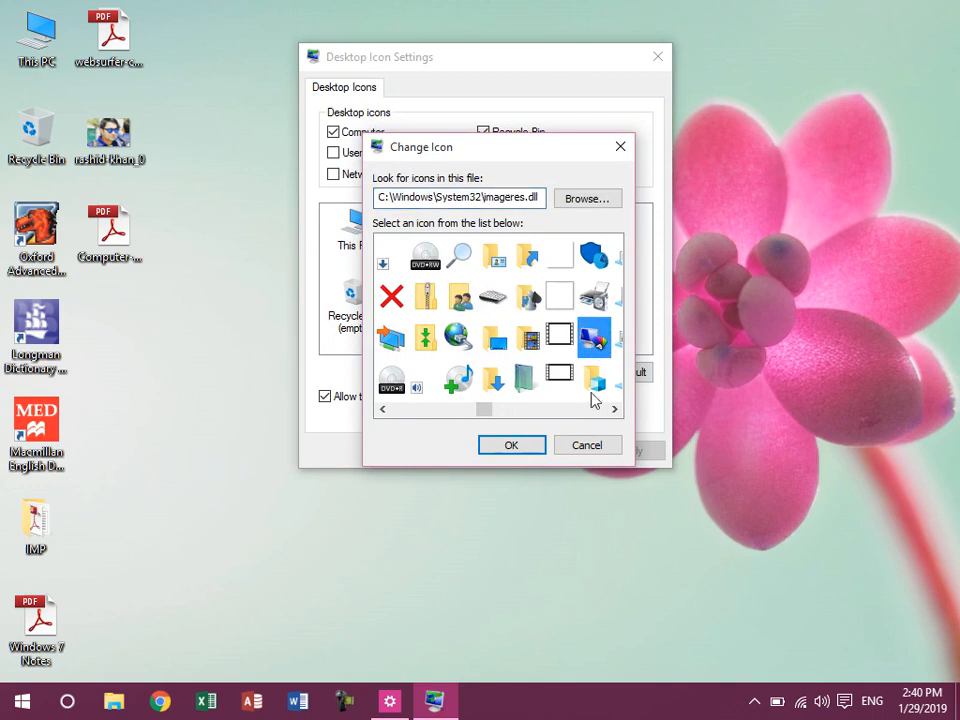
left_click(533, 448)
left_click(617, 452)
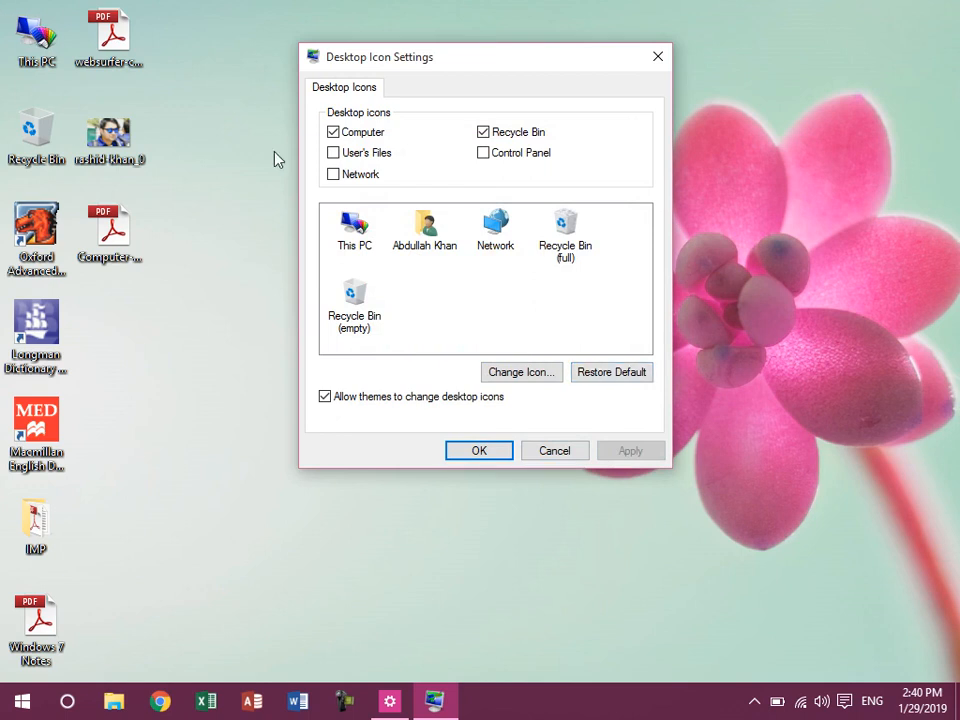
Restore the default icon for This PC and apply the change
left_click(622, 384)
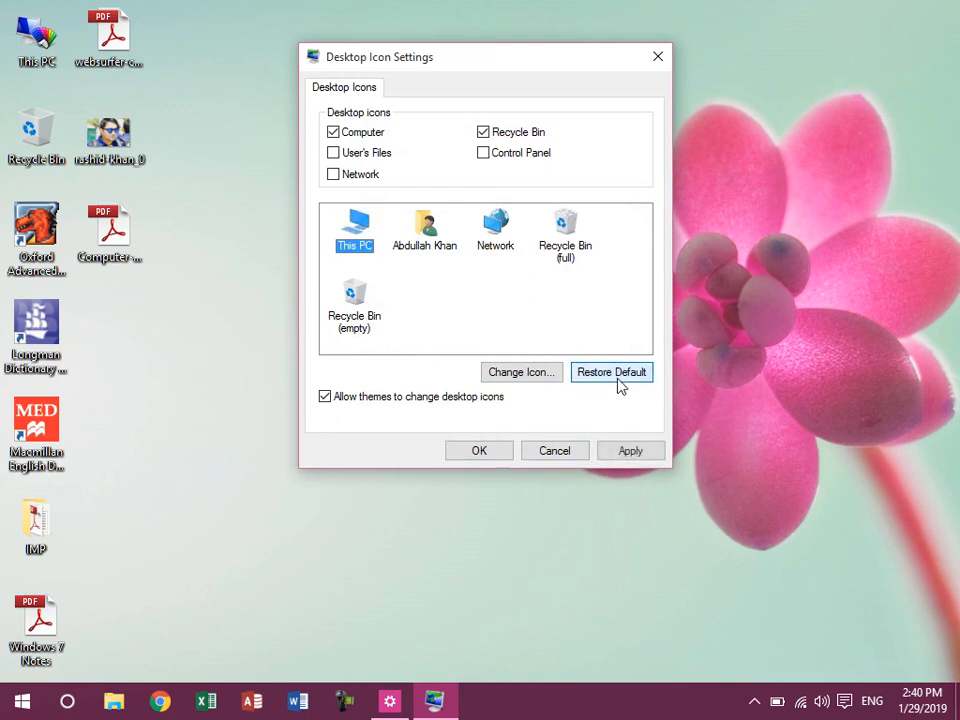
left_click(624, 451)
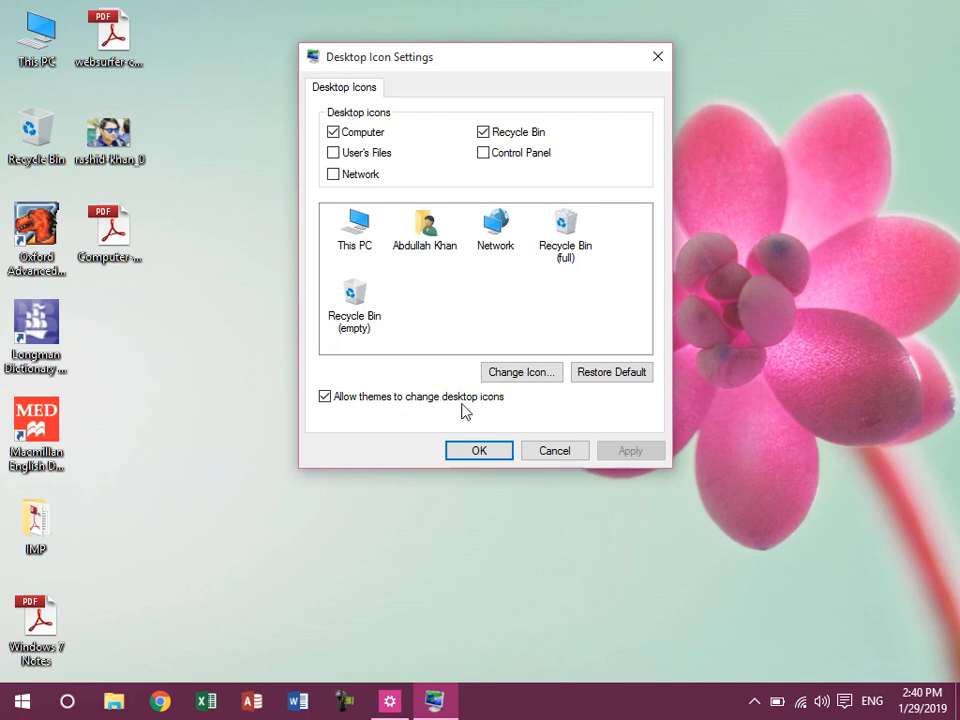
View the available themes in the theme settings, and return to the desktop with Desktop Icon Settings closed
left_click(446, 704)
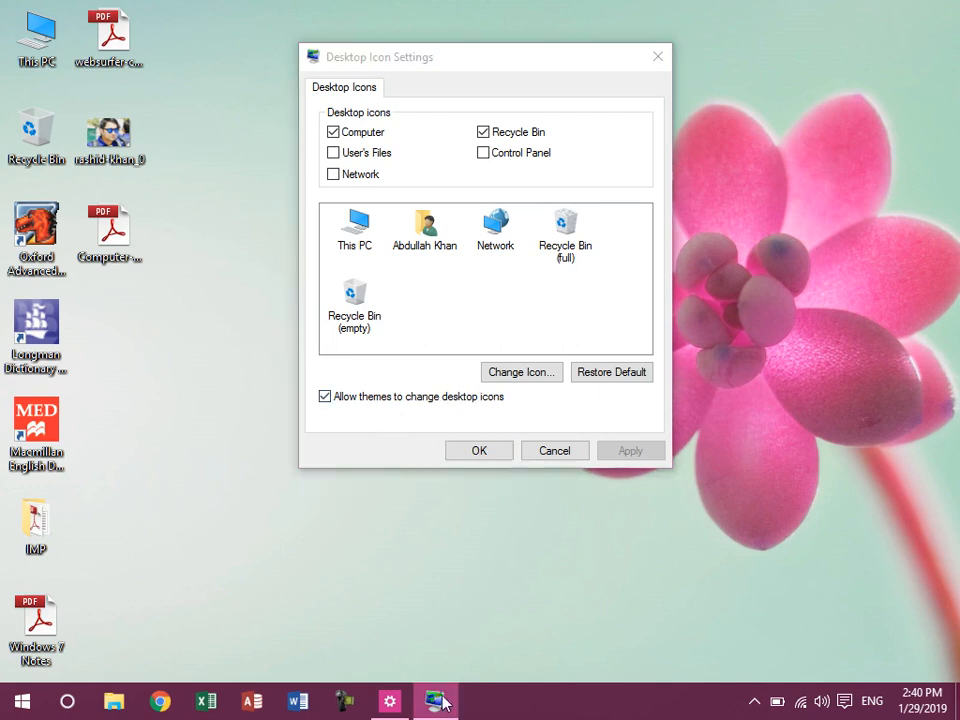
left_click(400, 702)
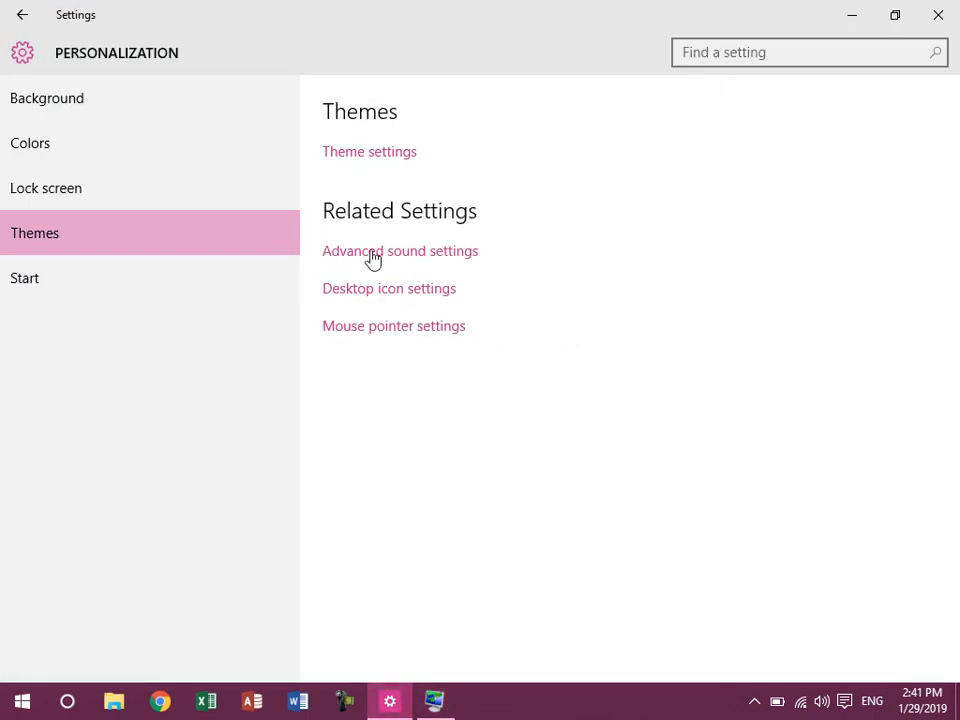
left_click(396, 158)
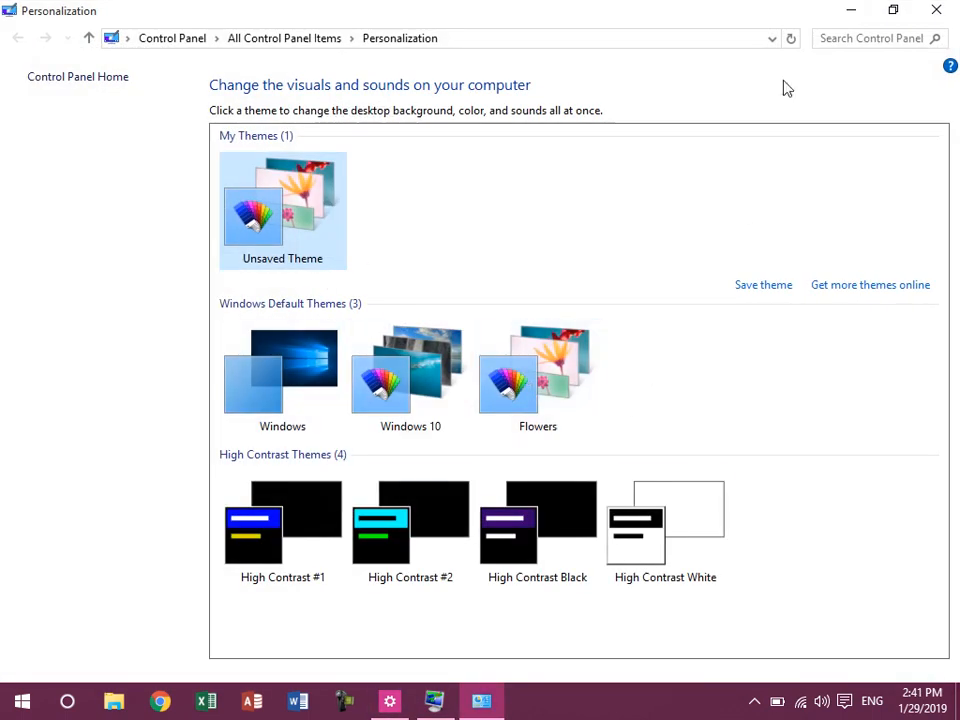
left_click(856, 15)
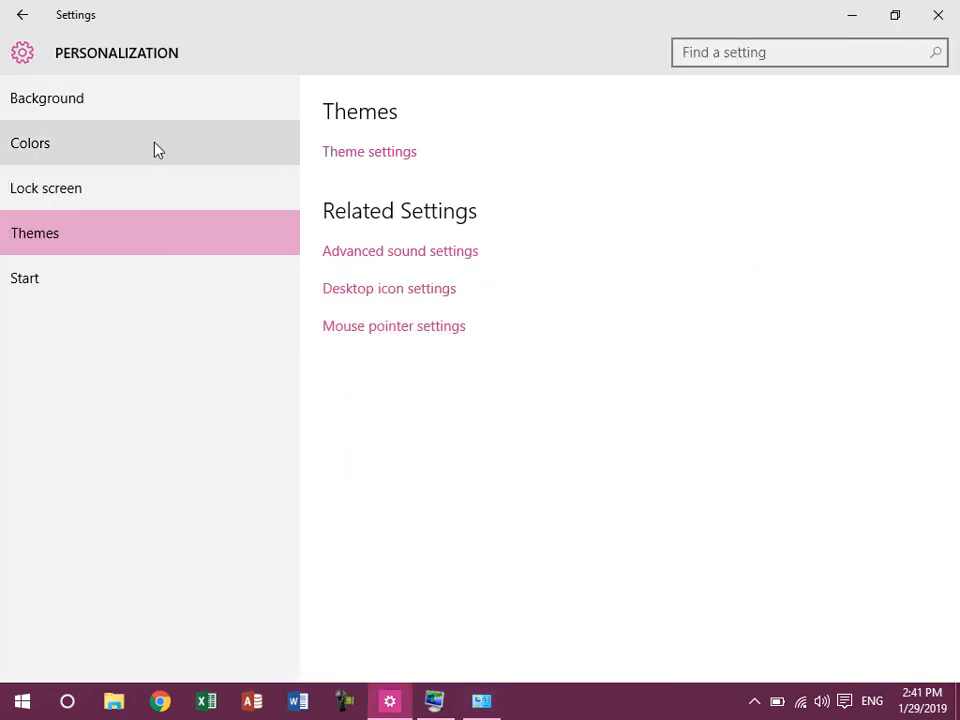
left_click(849, 15)
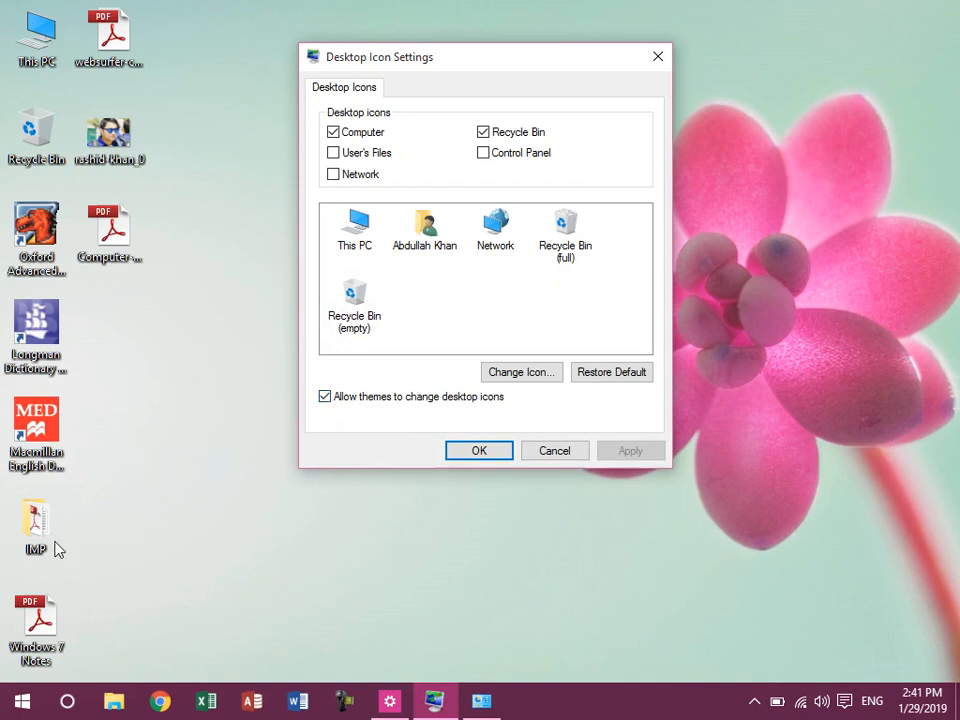
left_click(545, 460)
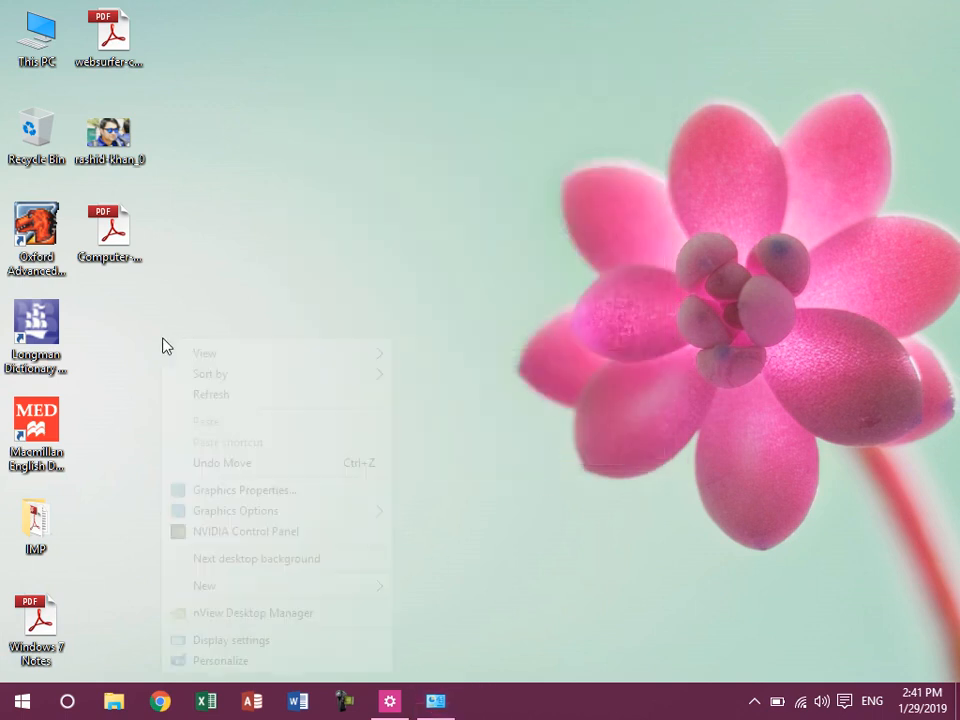
Create a new folder named Paktia on the desktop
right_click(162, 339)
mouse_move(314, 591)
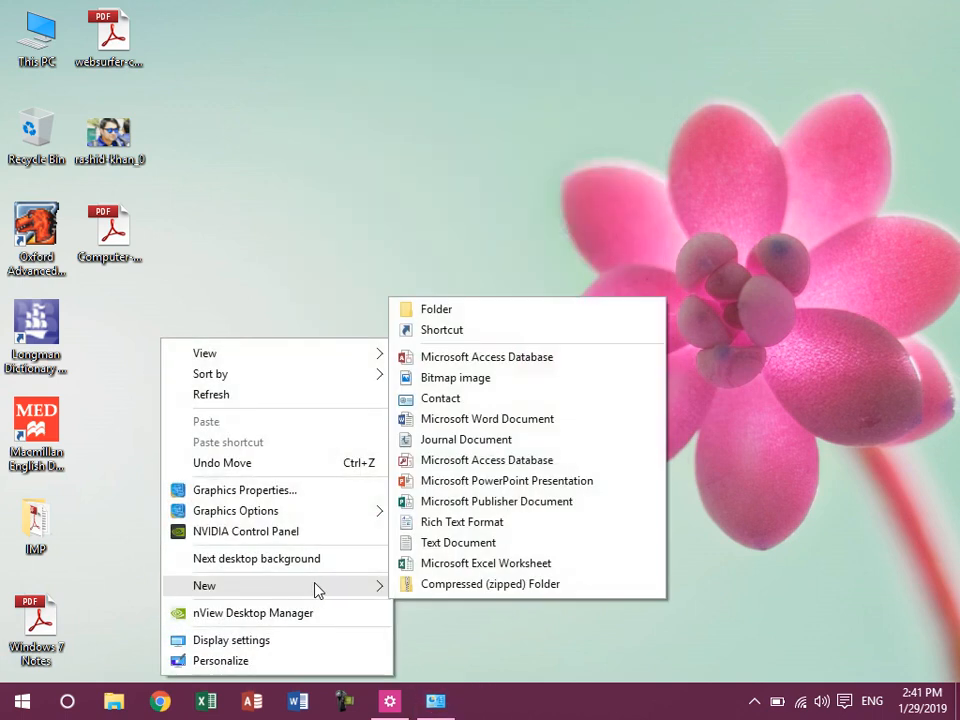
left_click(499, 318)
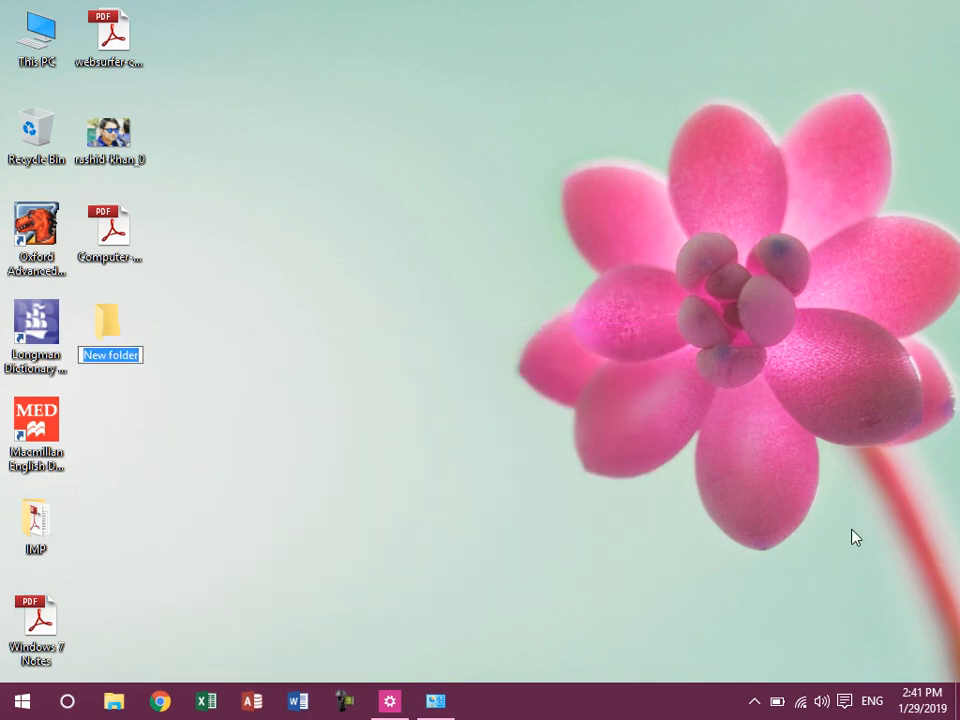
type("Paktia")
key("Return")
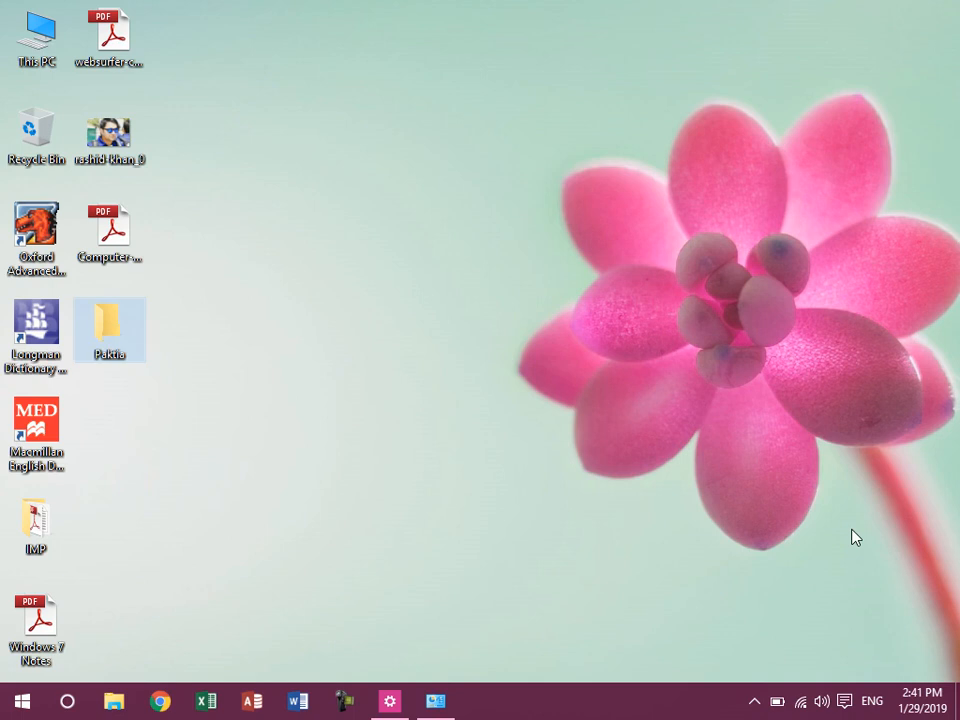
Change the Paktia desktop folder's icon to the orange key icon from shell32.dll, apply it, and close the folder's properties
right_click(112, 336)
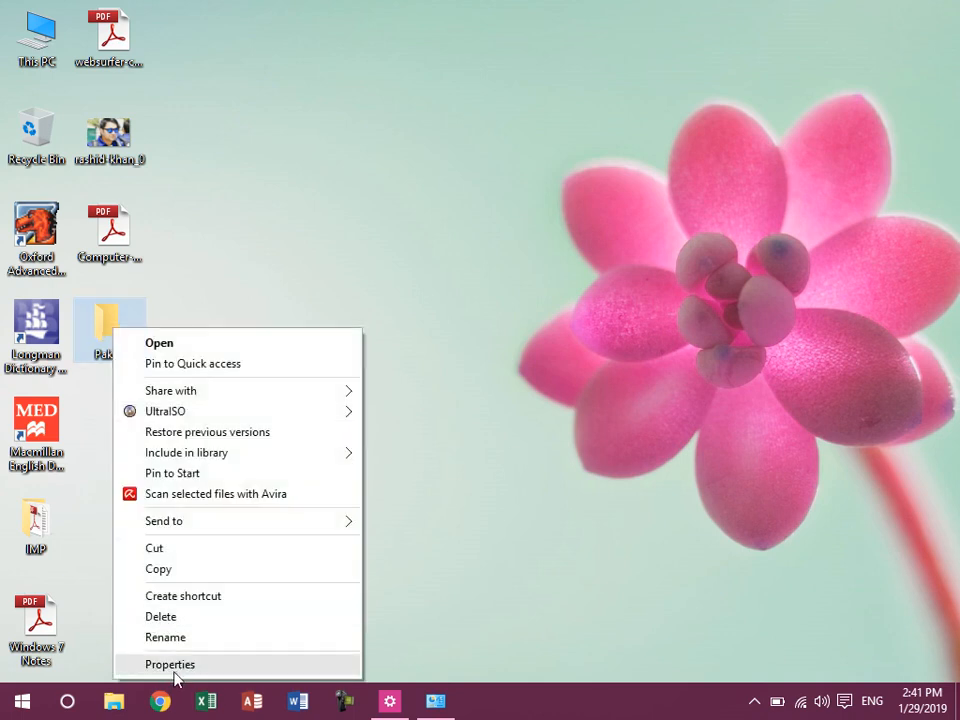
left_click(176, 665)
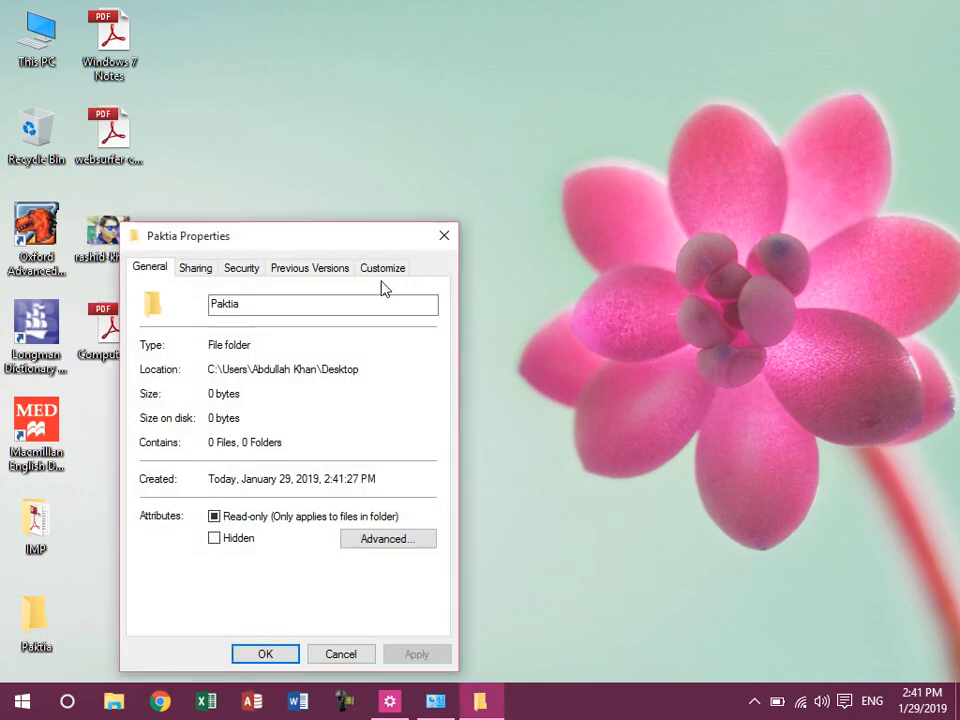
left_click(381, 268)
left_click_drag(303, 238, 572, 128)
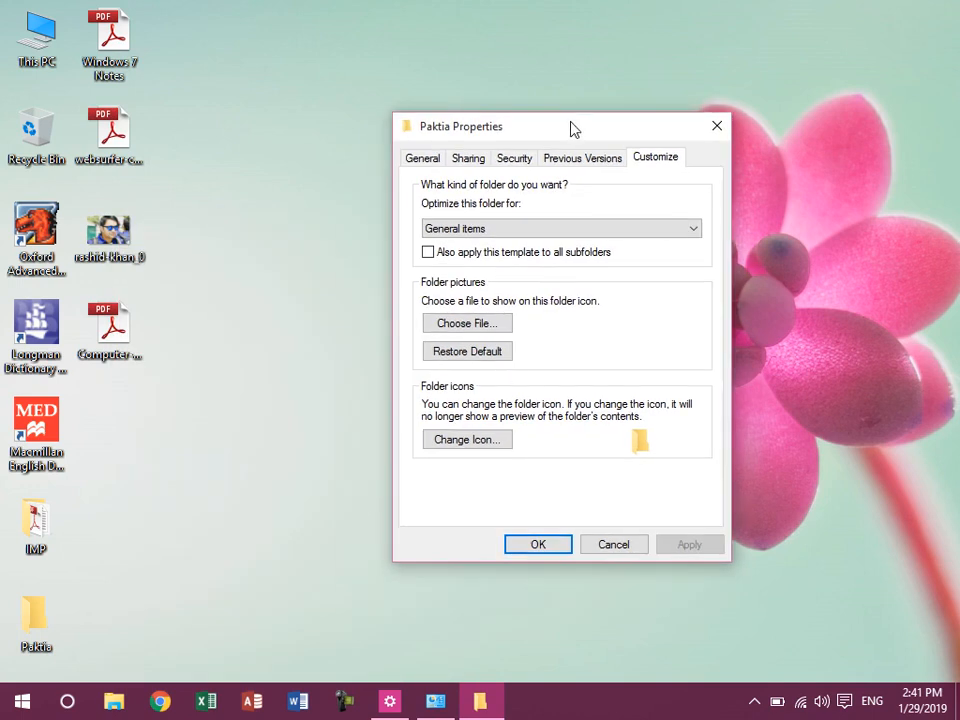
left_click(465, 439)
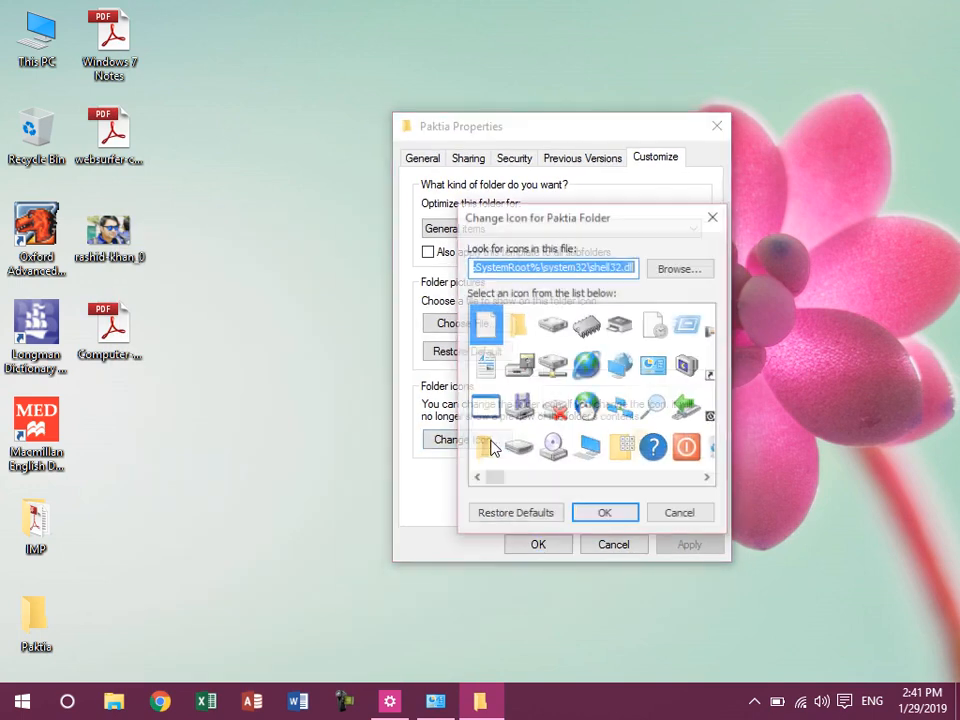
left_click(709, 479)
left_click(709, 479)
left_click(709, 479)
left_click(709, 479)
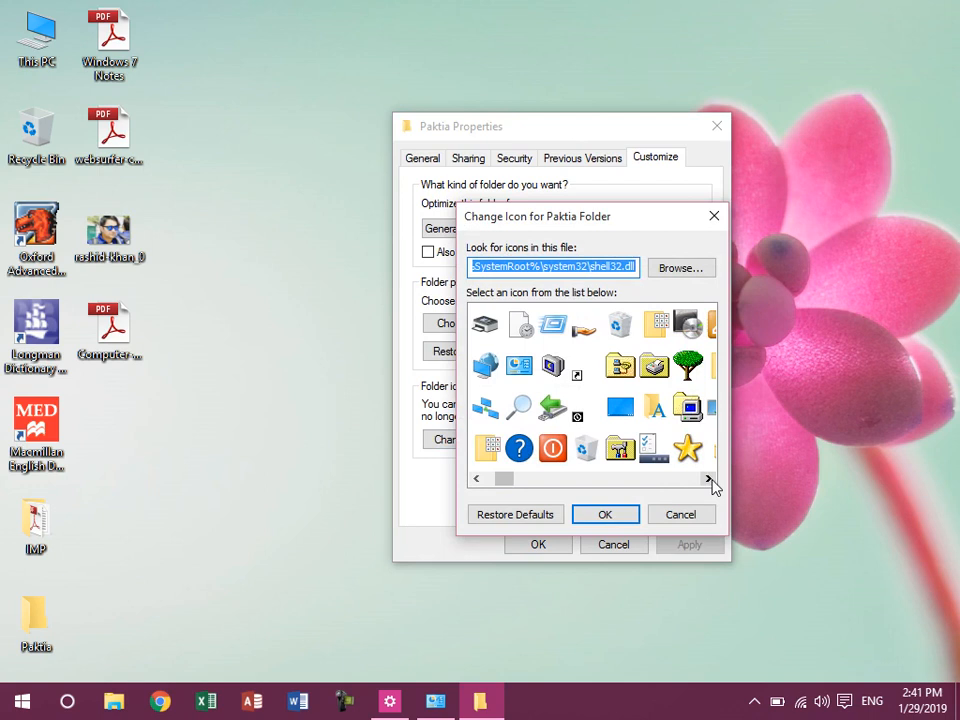
left_click(709, 479)
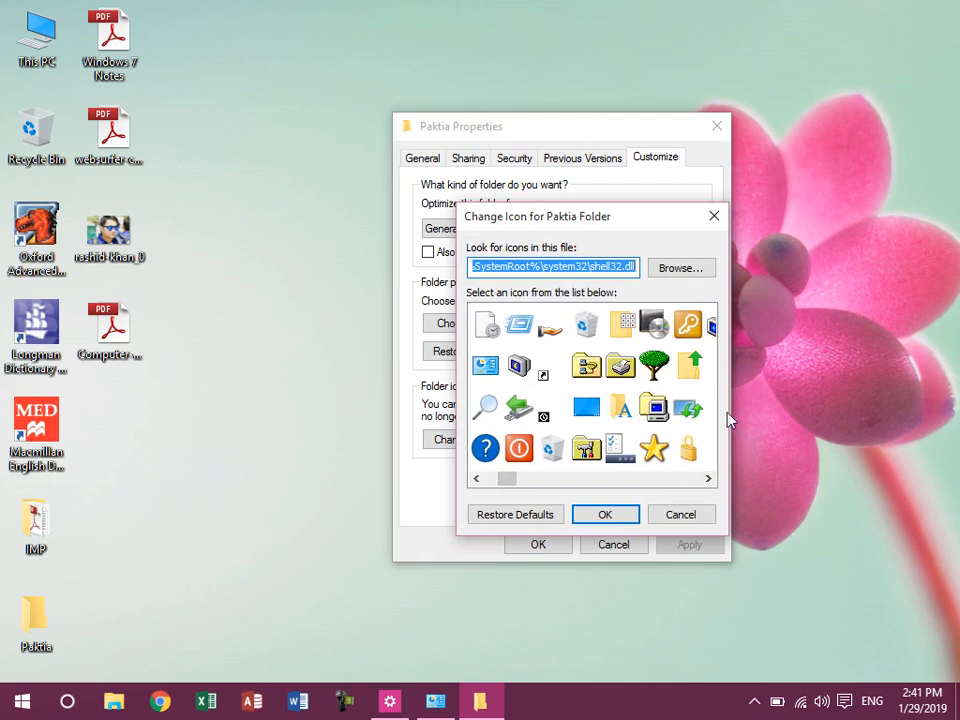
left_click(687, 323)
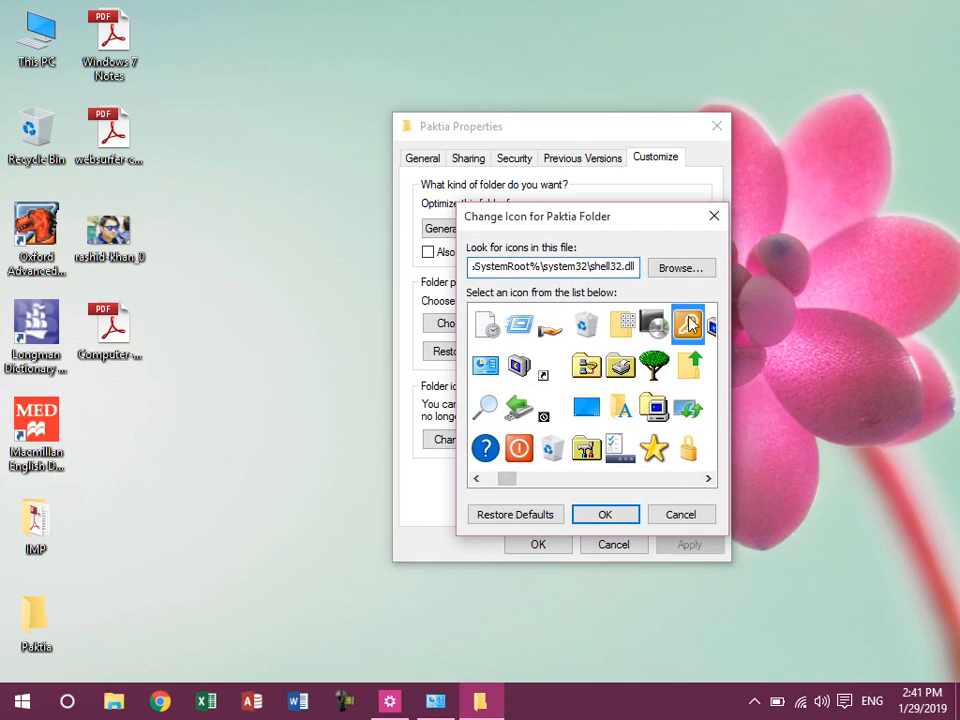
left_click(605, 516)
left_click(688, 544)
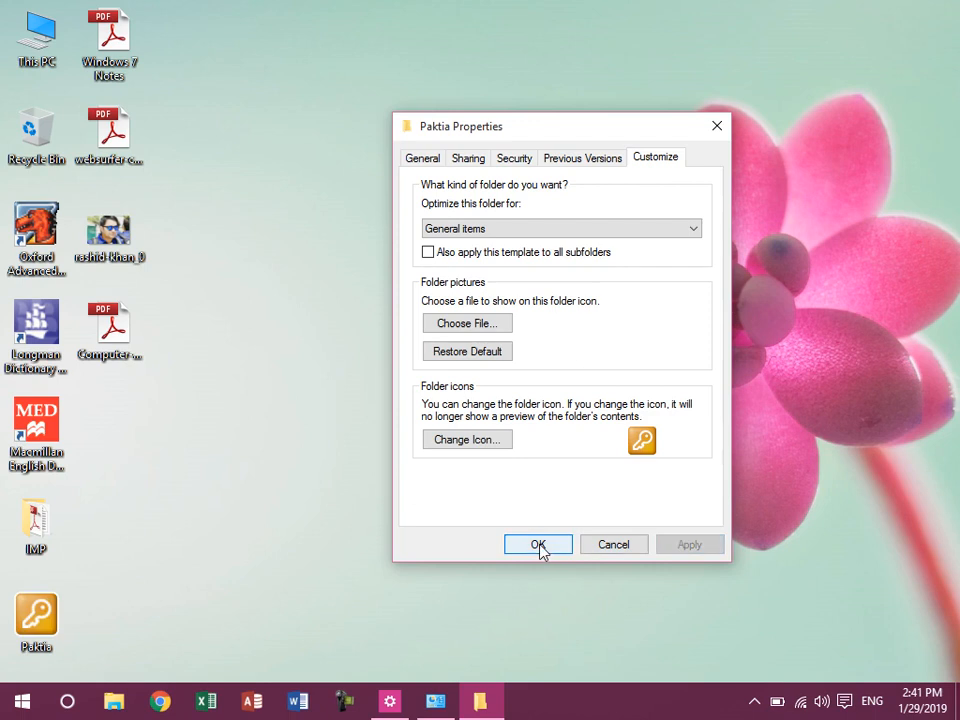
left_click(538, 545)
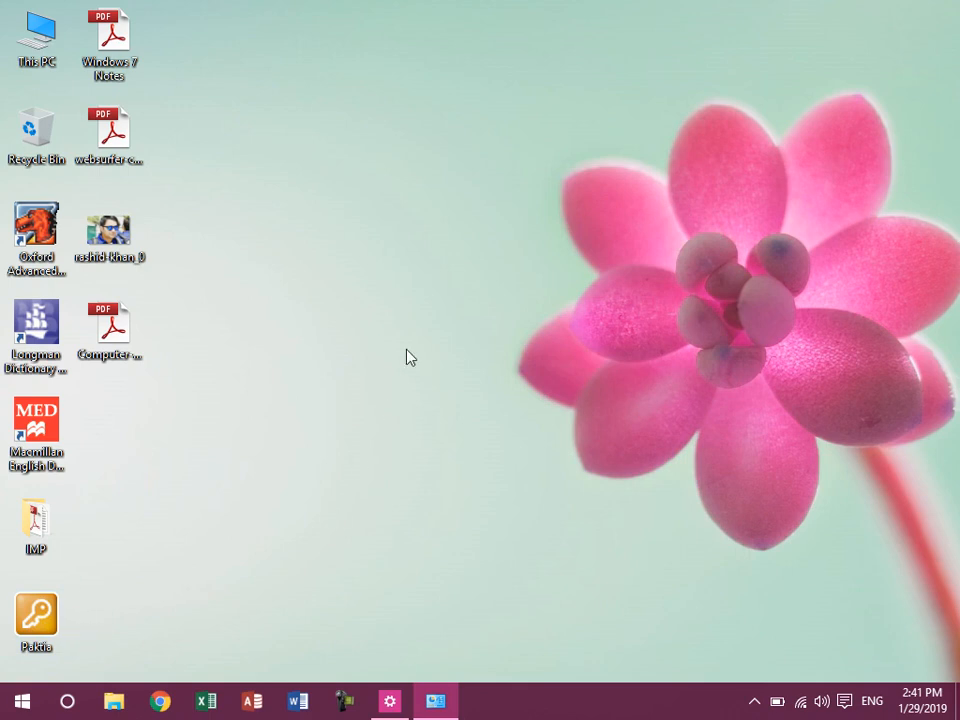
Close the classic Personalization window, and view the mouse pointer schemes from the Themes page in Settings
left_click(428, 700)
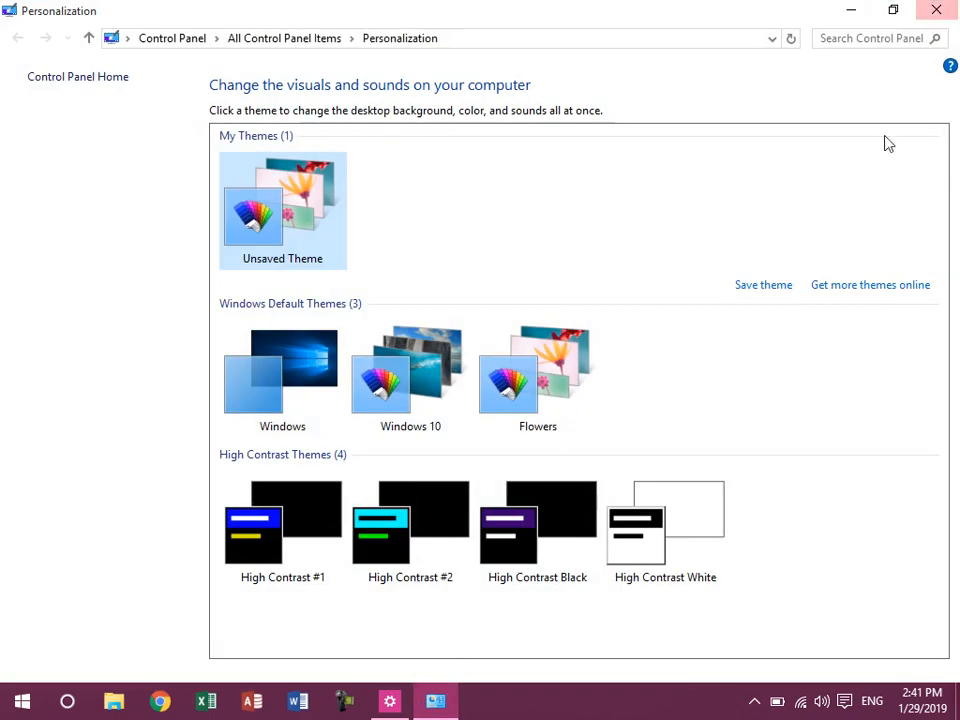
left_click(936, 9)
left_click(396, 700)
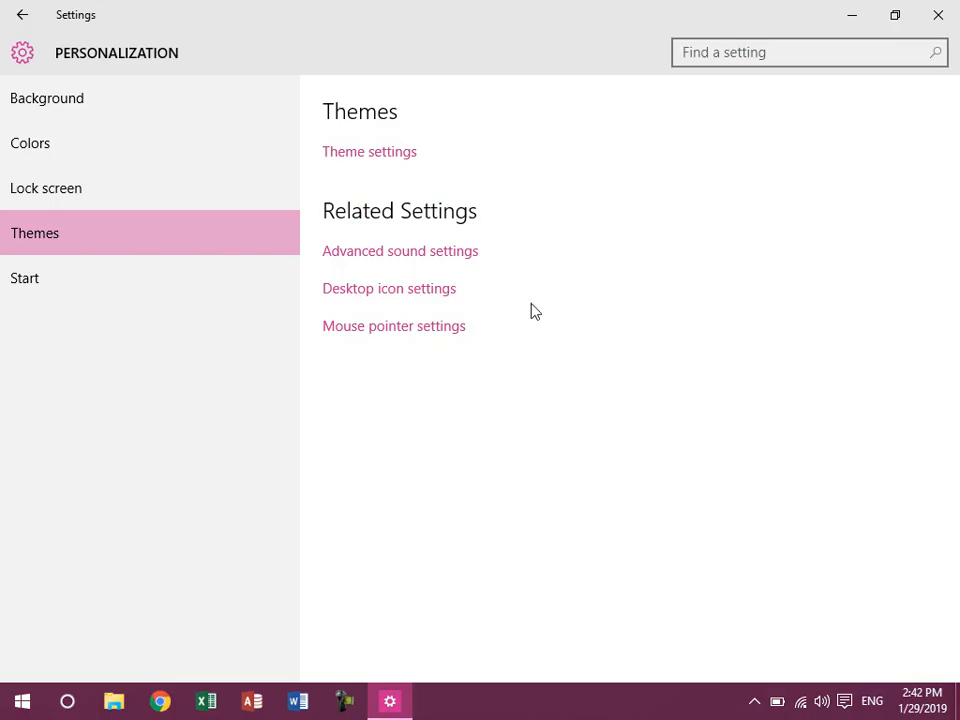
left_click(407, 339)
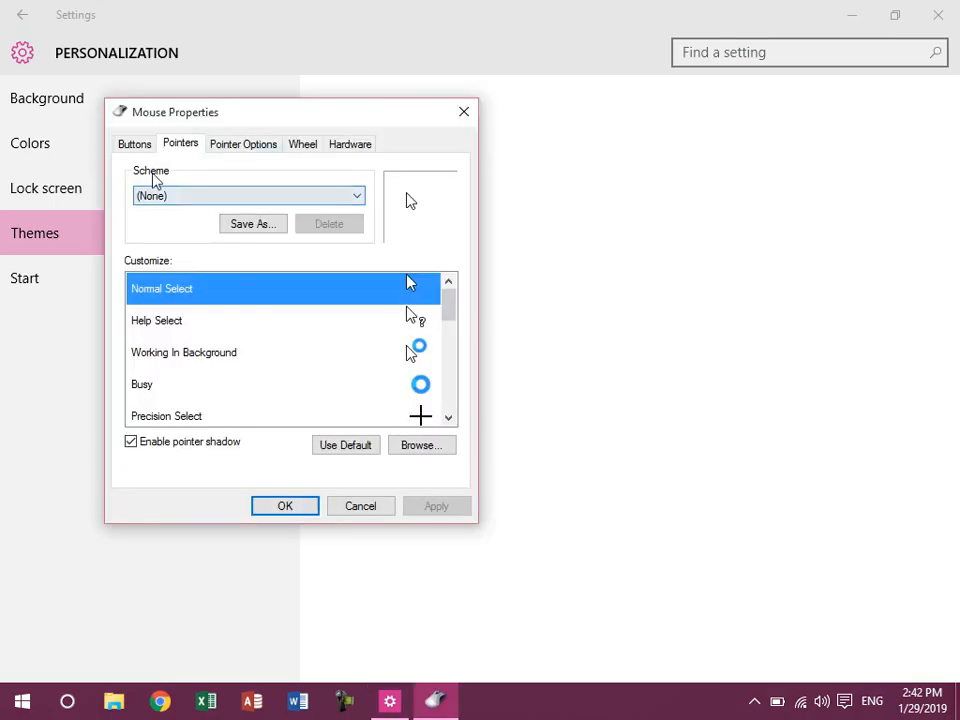
left_click(462, 112)
Show the Start personalization options and examine the most used apps section in the Start menu
left_click(33, 296)
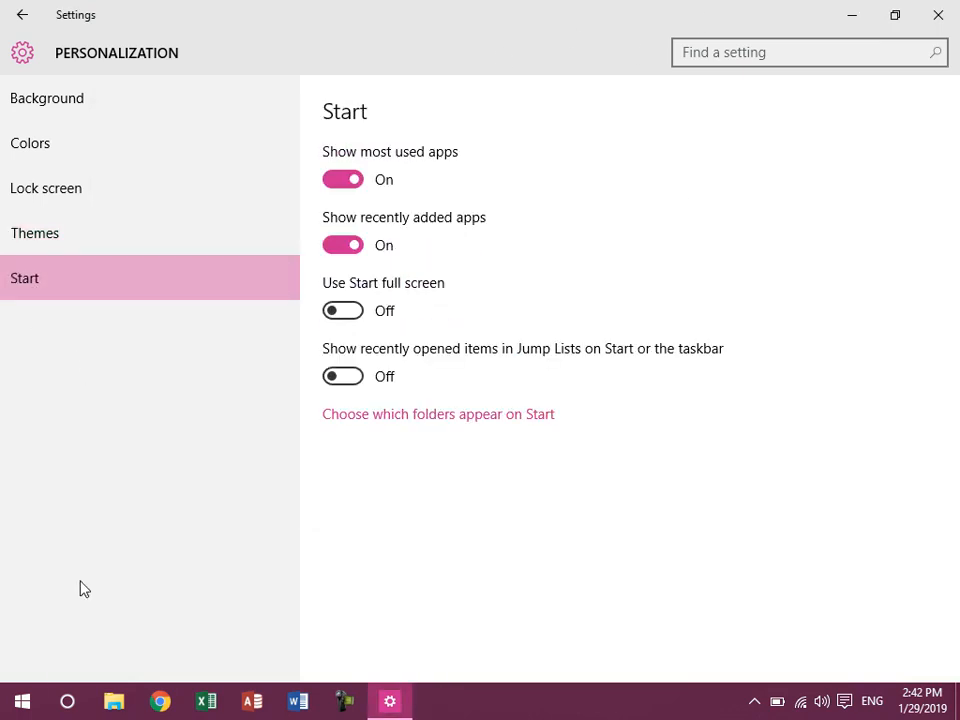
left_click(24, 708)
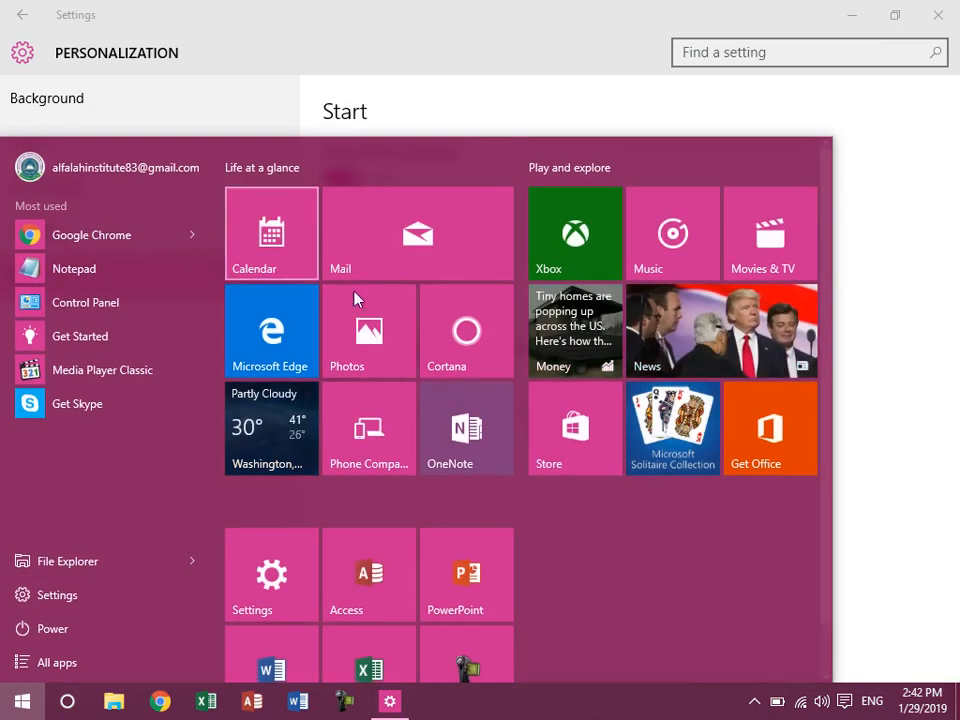
double_click(478, 22)
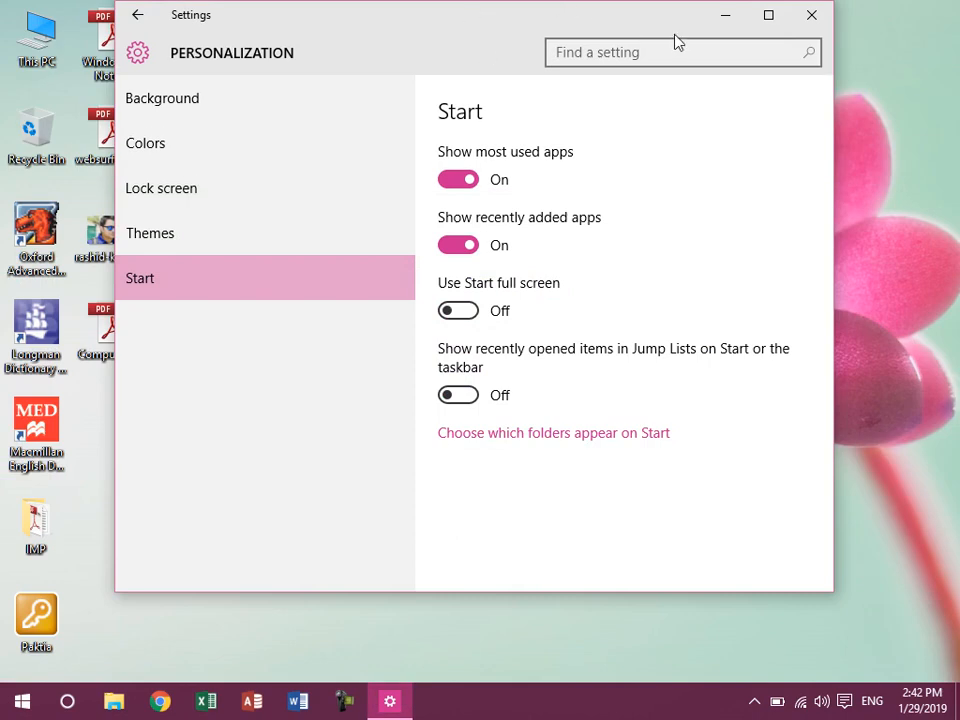
left_click(767, 24)
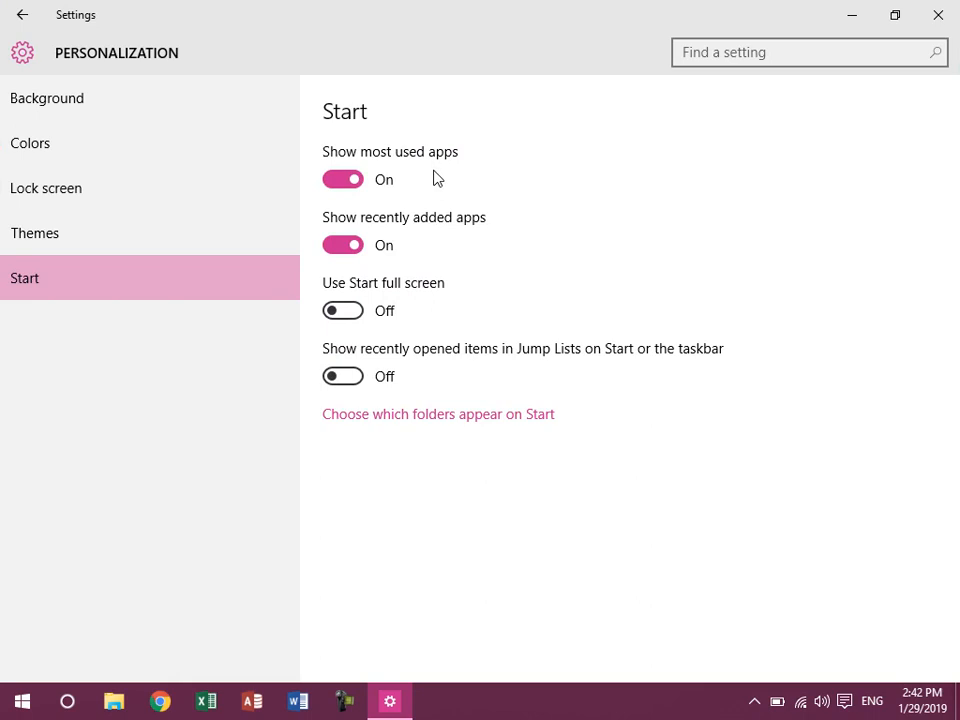
left_click(30, 702)
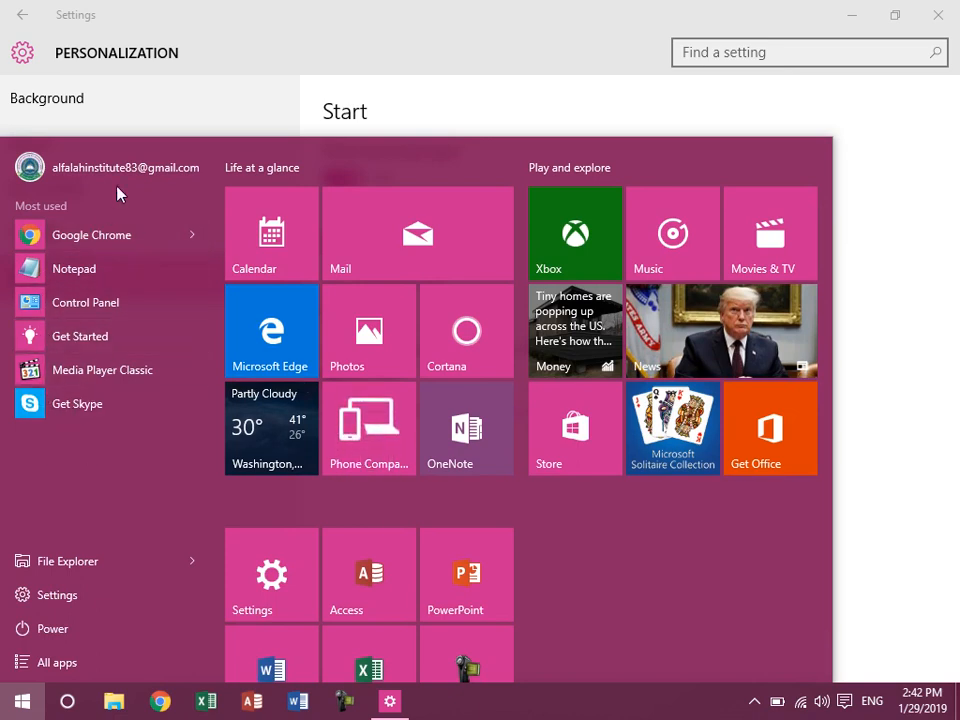
left_click(502, 51)
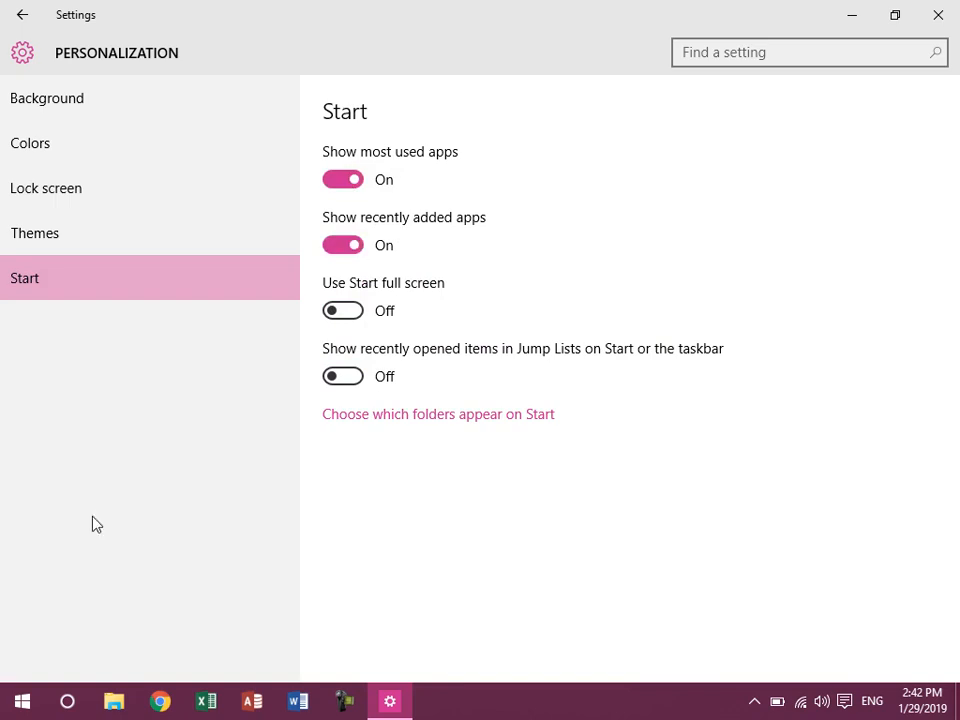
left_click(20, 704)
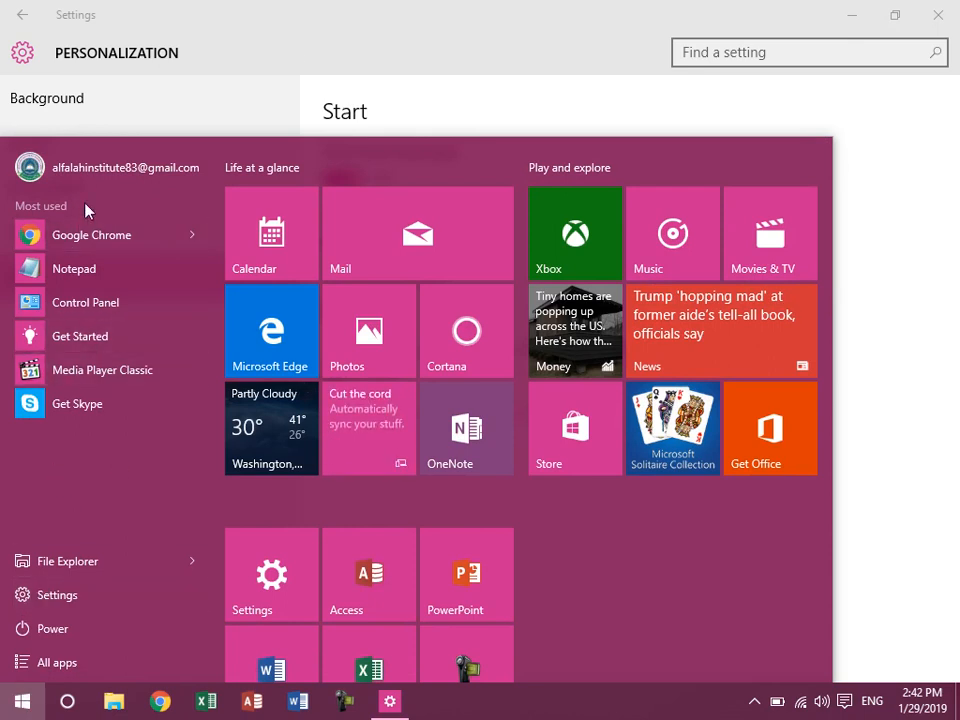
double_click(310, 30)
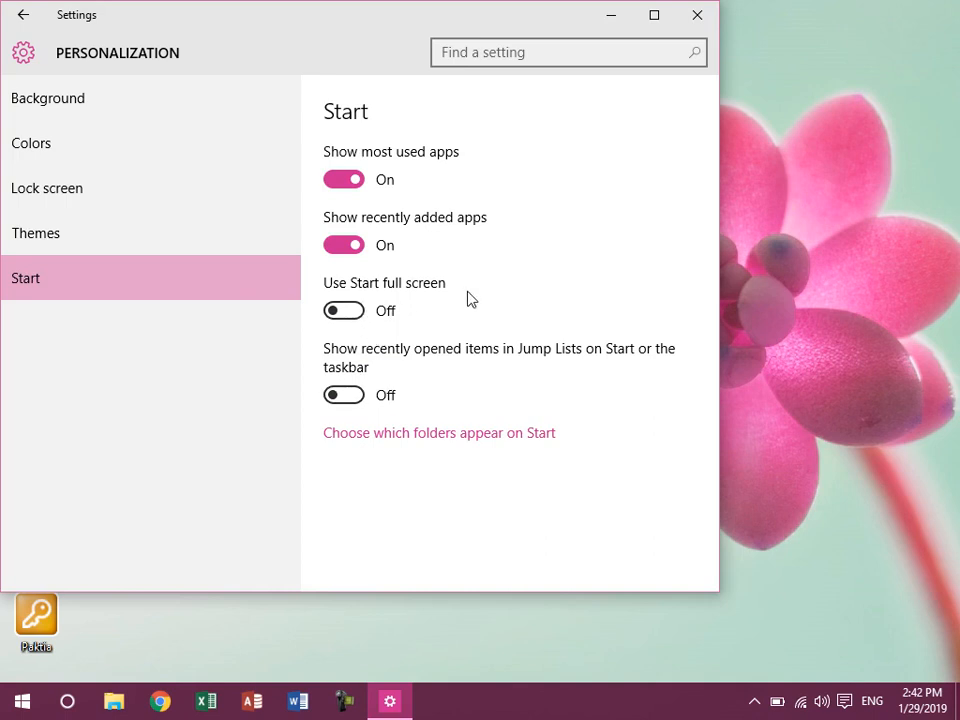
Turn on Use Start full screen and view the full-screen Start
left_click(355, 313)
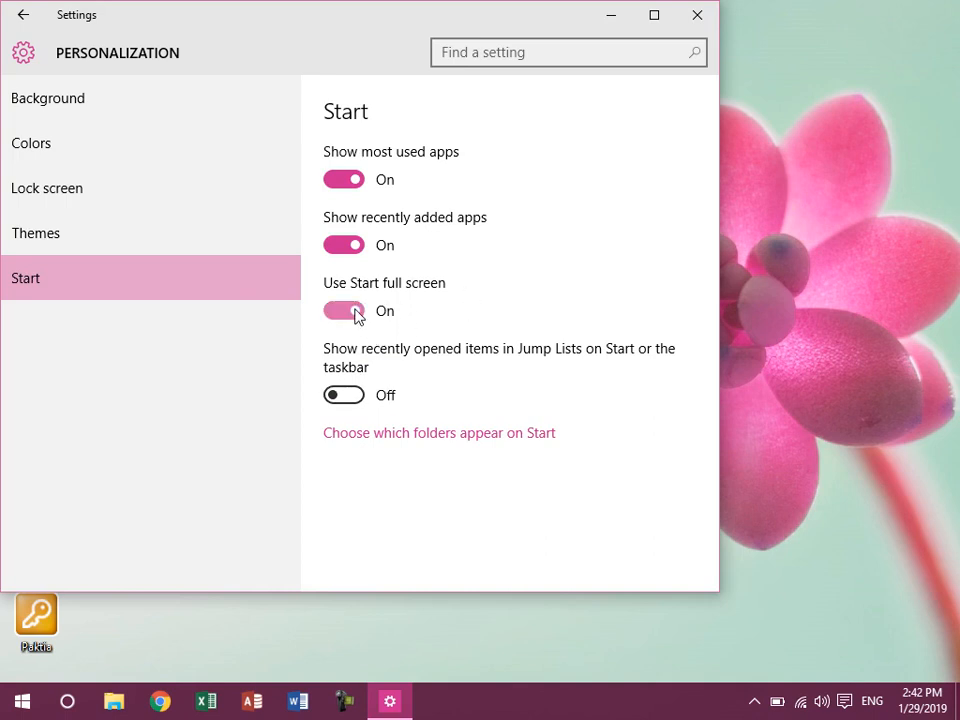
left_click(10, 700)
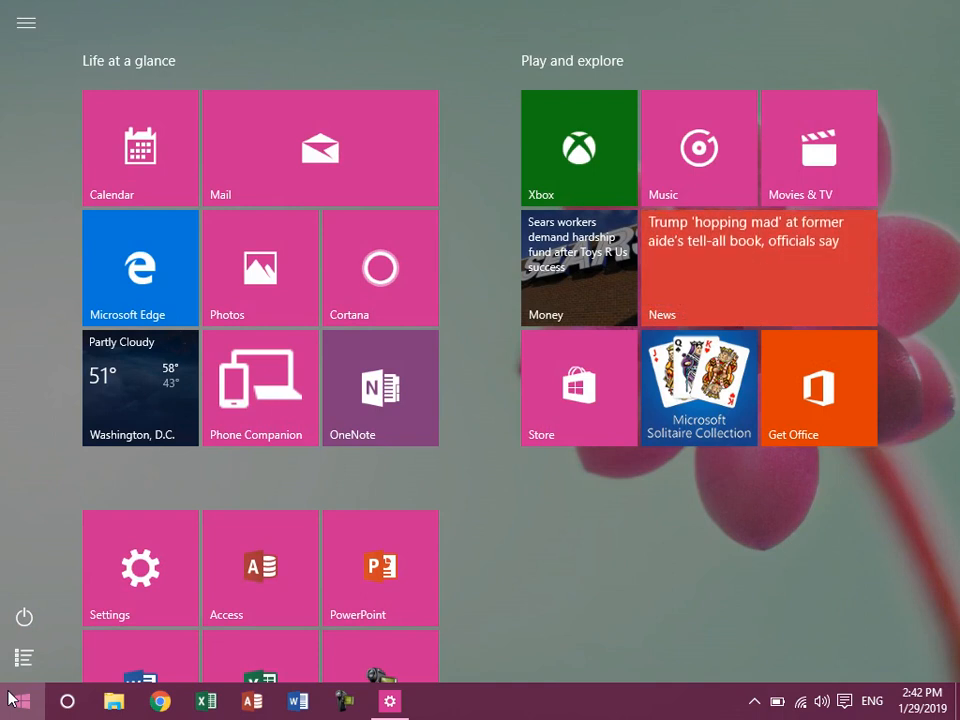
left_click(12, 700)
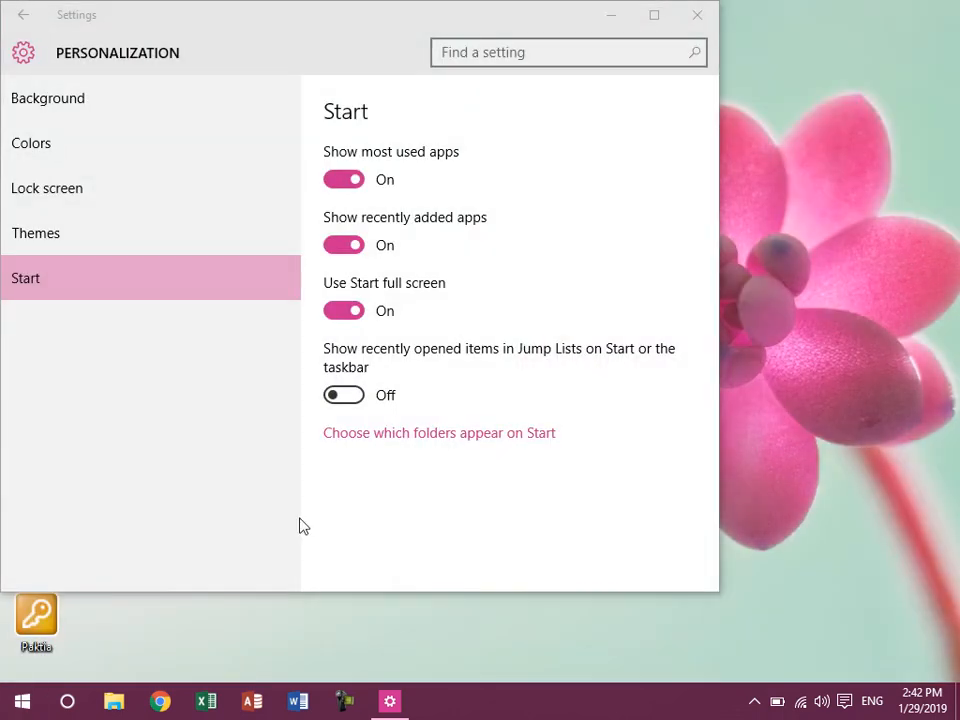
Turn off Use Start full screen and check the Start menu's layout
left_click(349, 311)
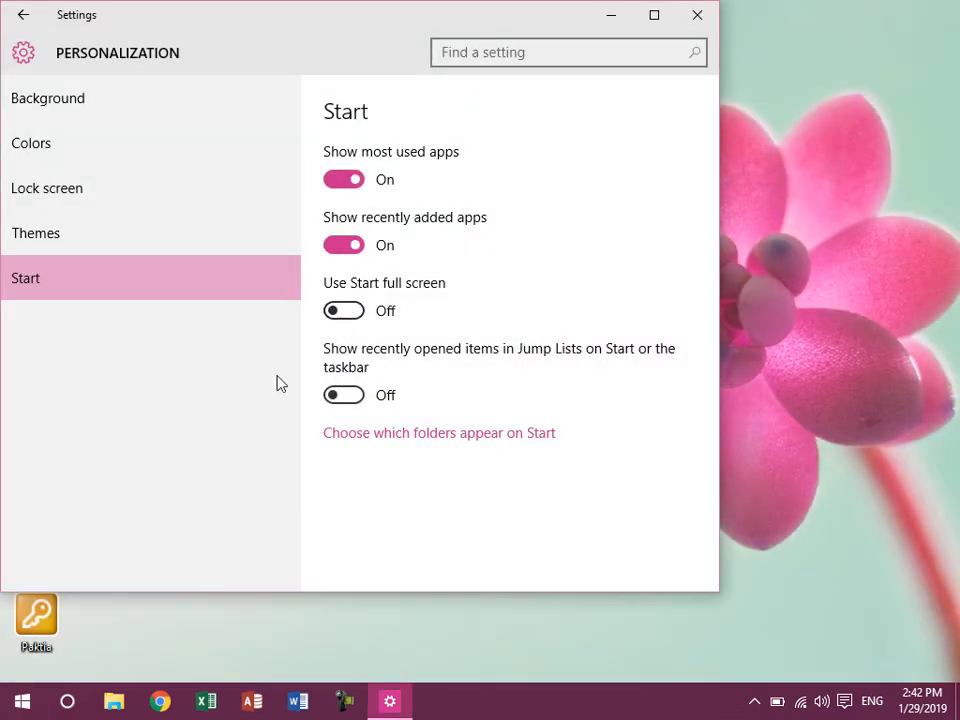
left_click(21, 702)
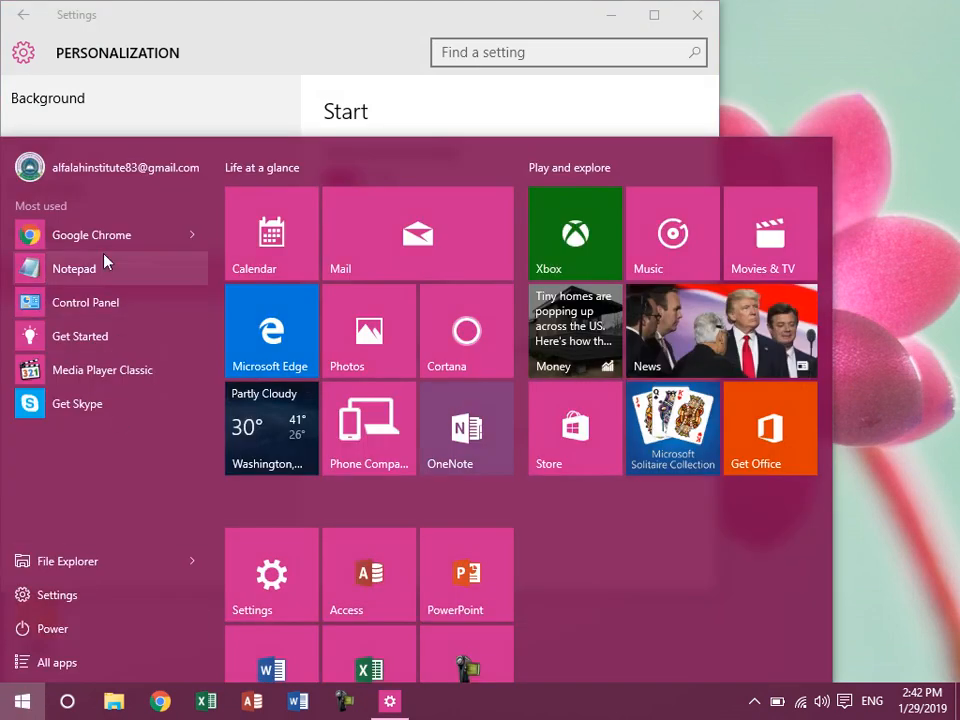
left_click(356, 34)
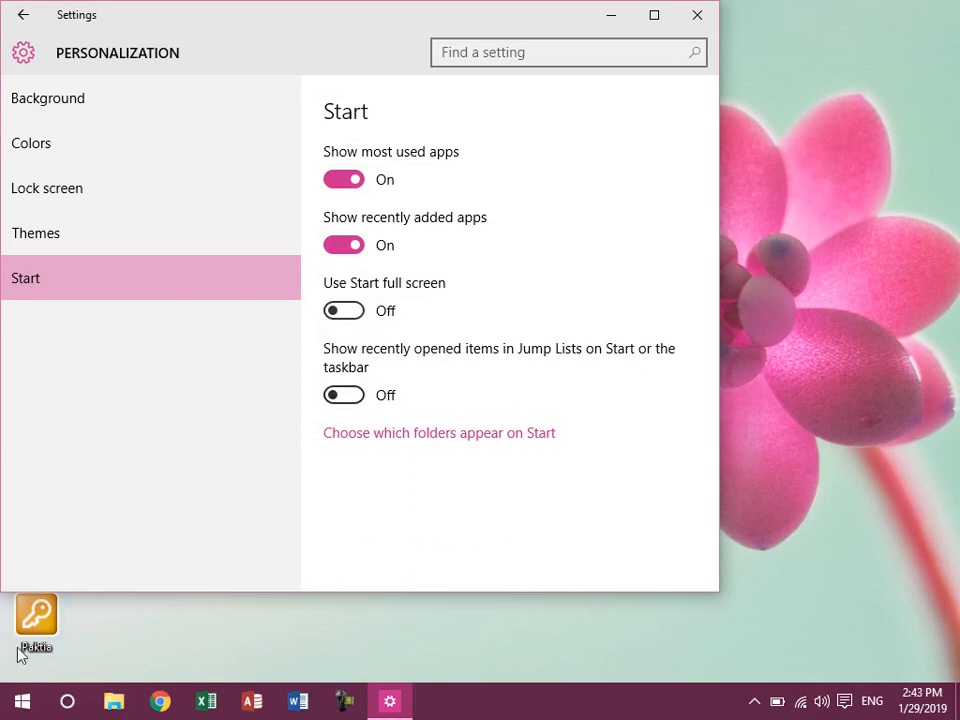
View Google Chrome's jump list in the Start menu, and return to the Start settings
left_click(19, 704)
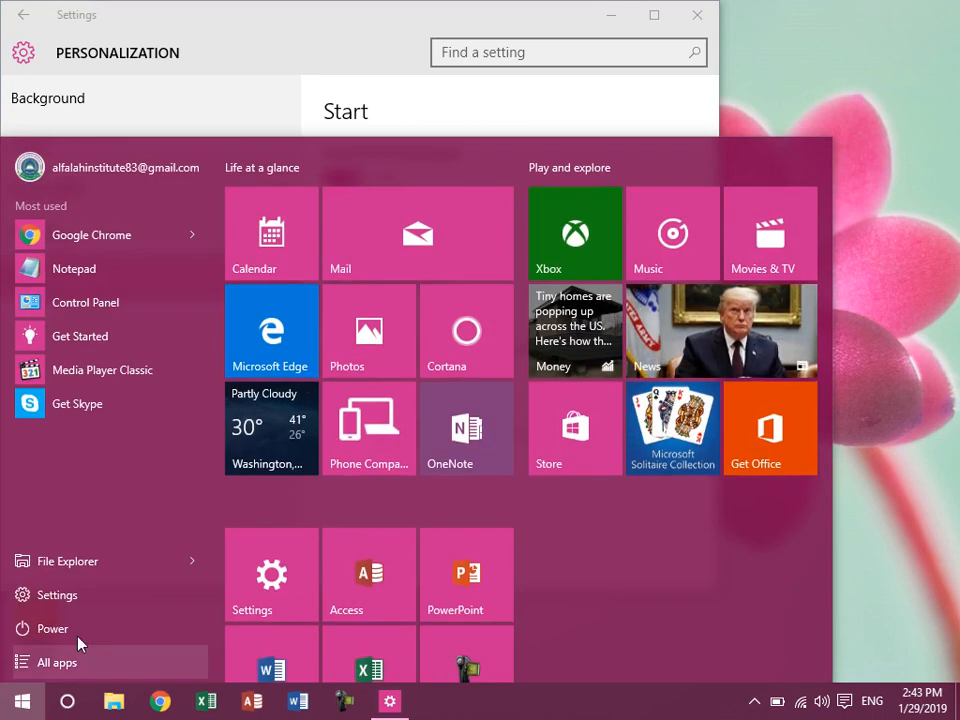
left_click(192, 244)
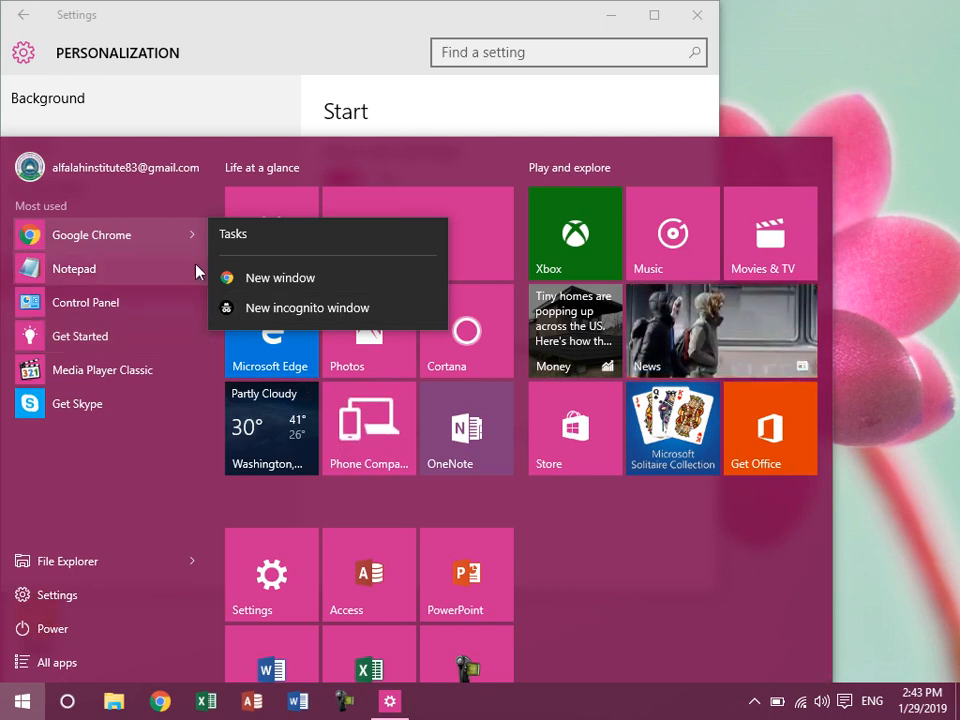
left_click(356, 43)
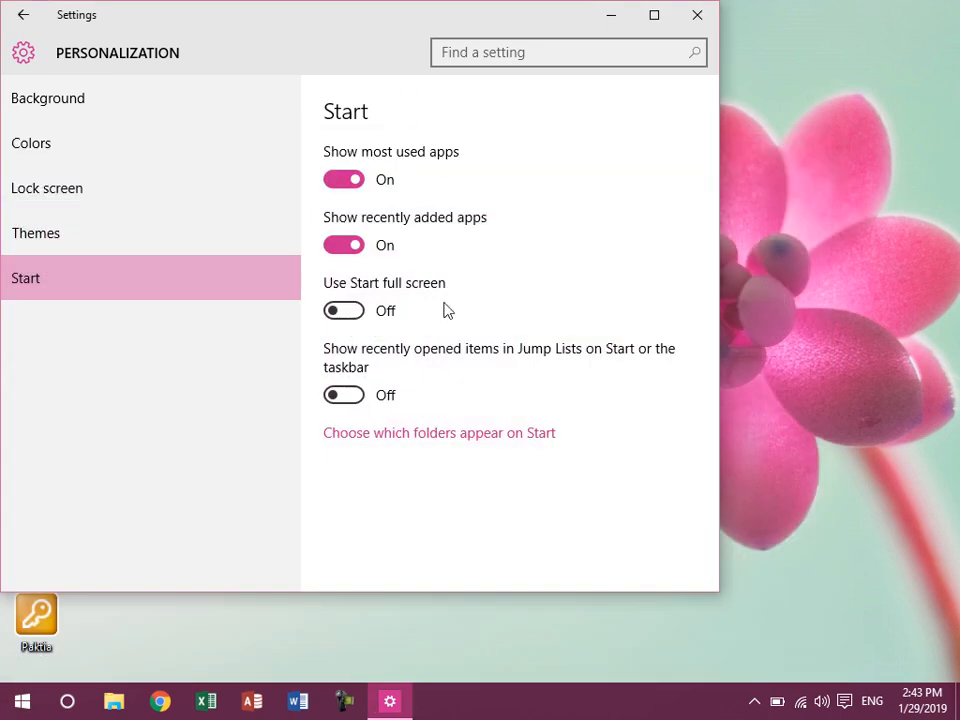
Turn on showing recently opened items in Jump Lists on Start or the taskbar, and check the Start menu
left_click(352, 397)
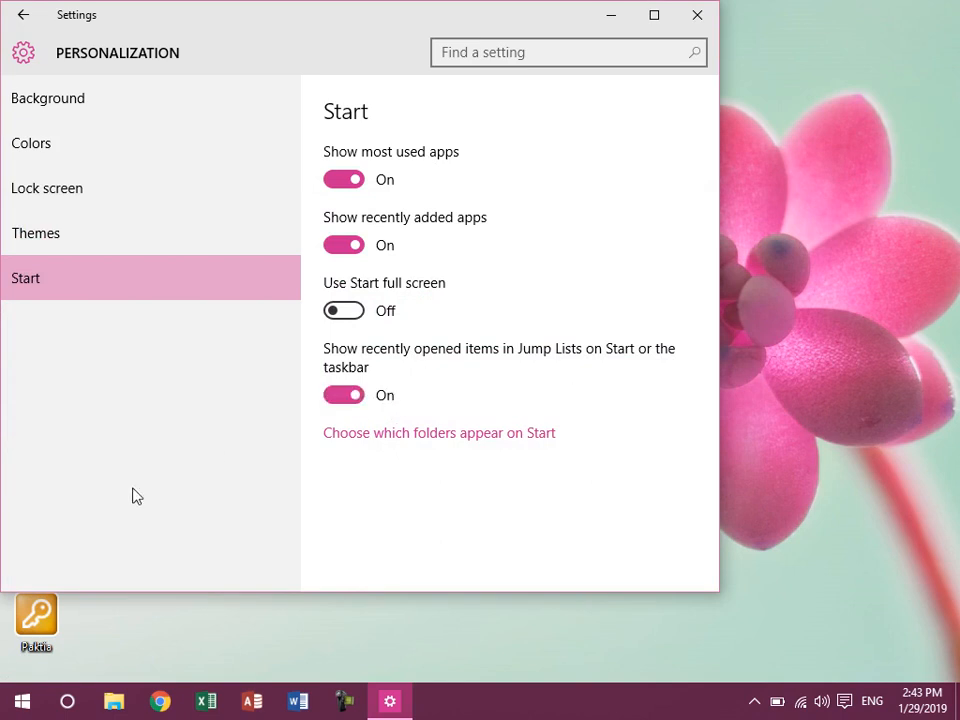
left_click(22, 700)
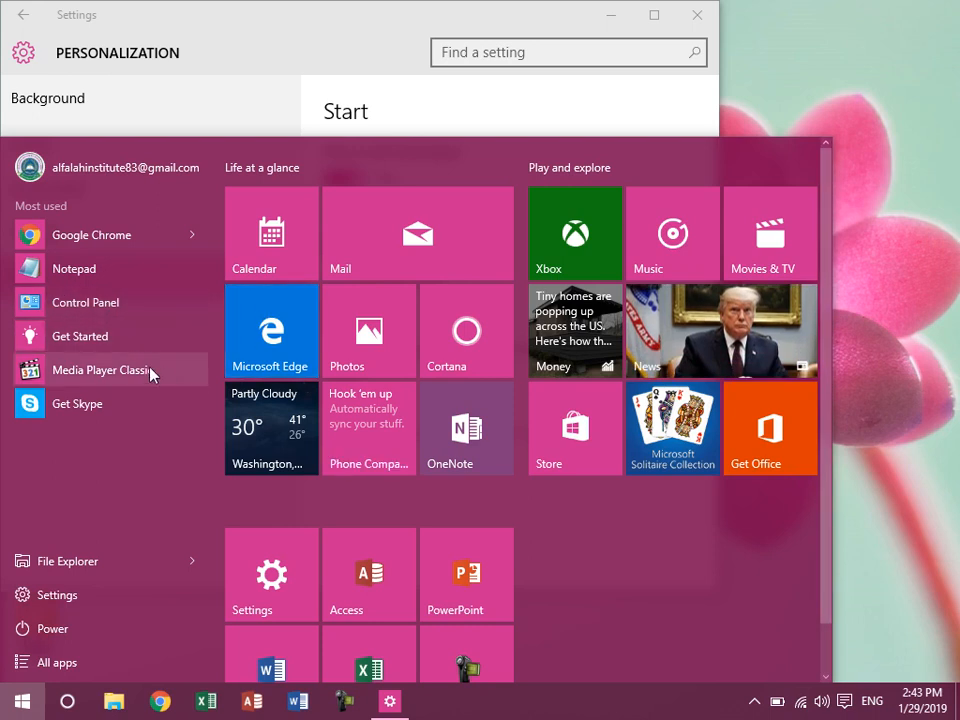
left_click(321, 39)
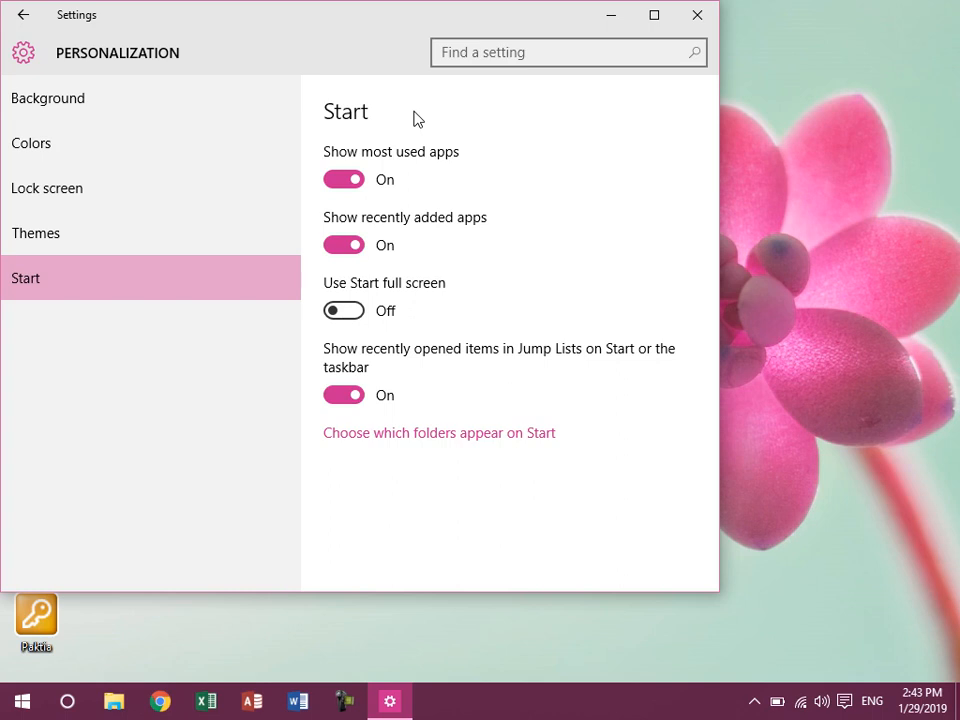
Search for "wordp" in Cortana and launch WordPad
left_click(68, 701)
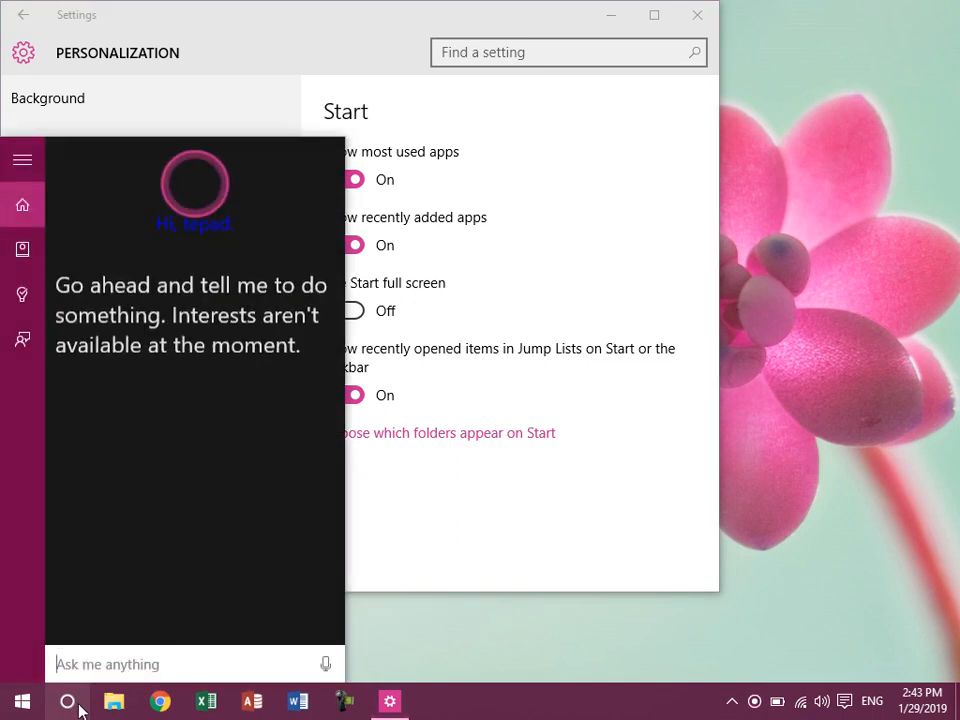
type("word")
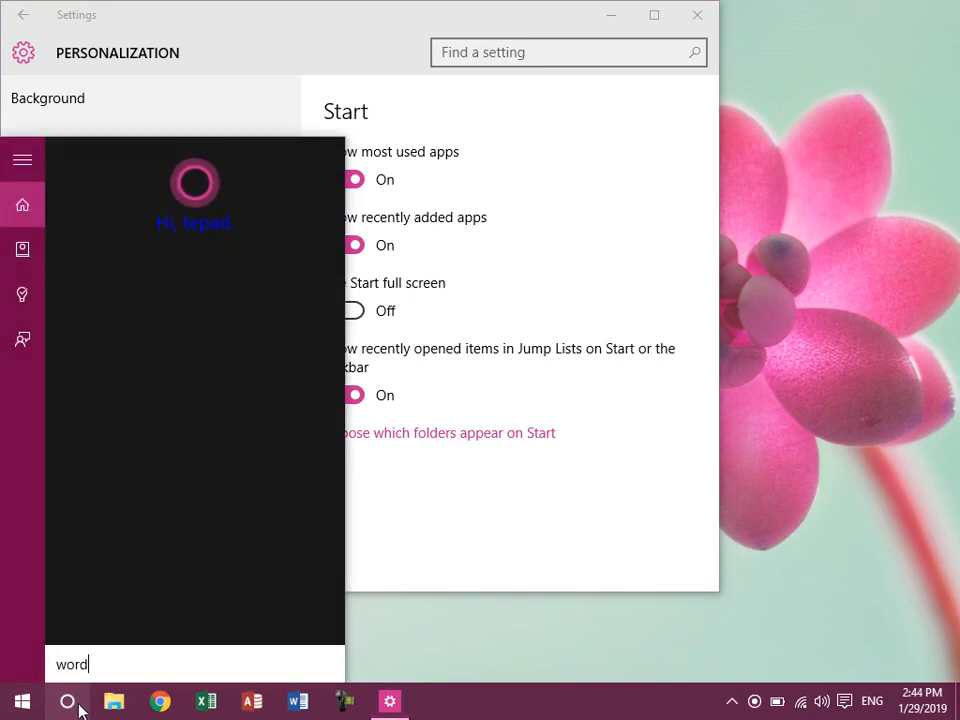
type("p")
key("Return")
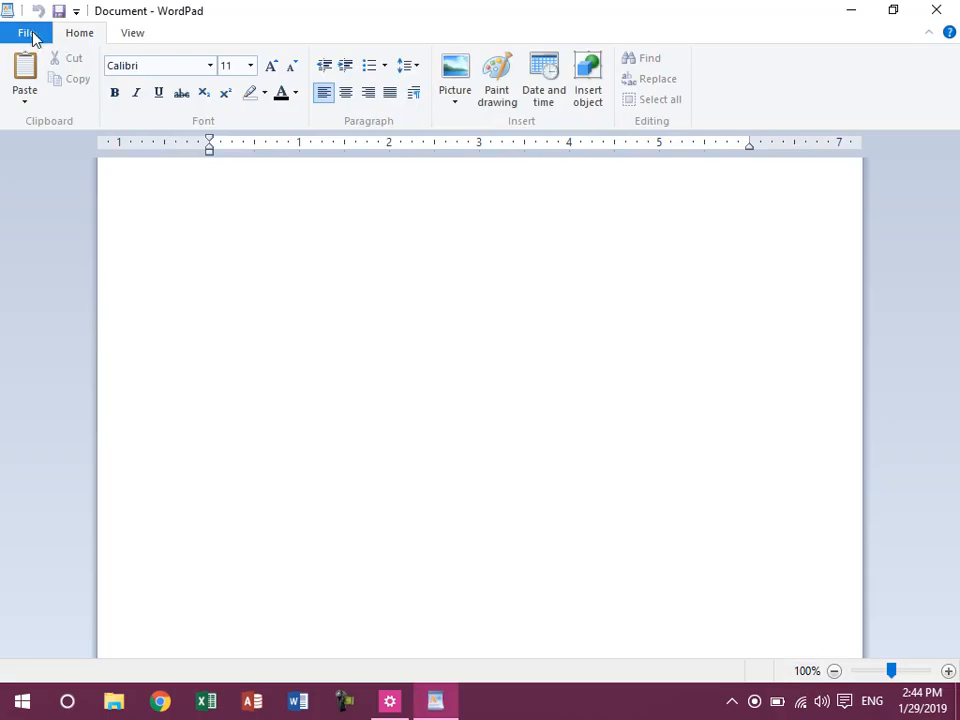
Try to open files from WordPad's recent documents list, and close WordPad
left_click(27, 35)
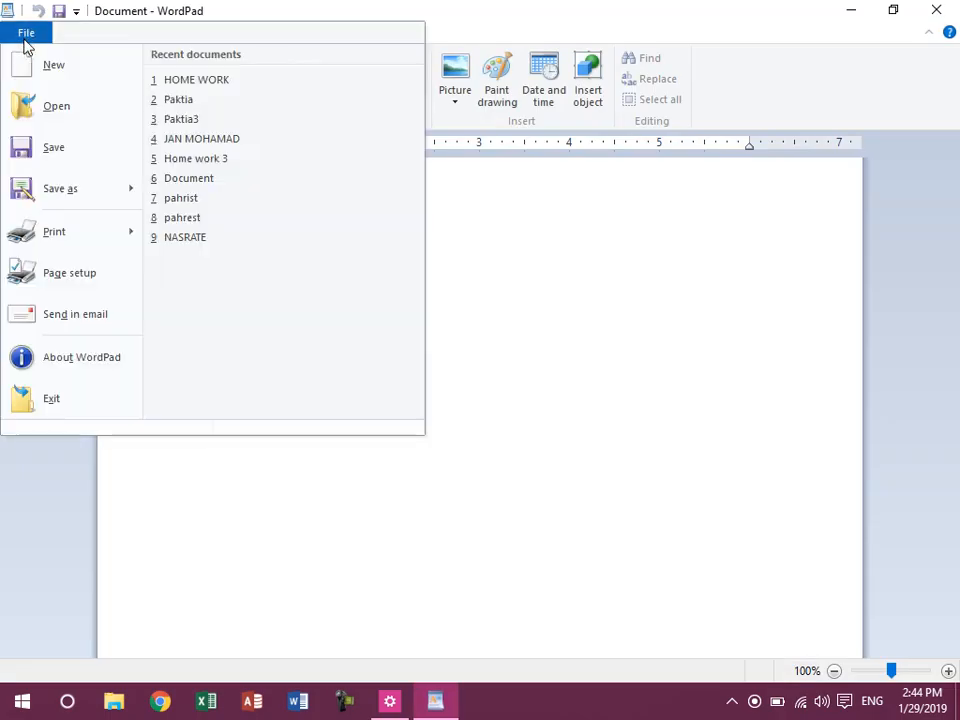
left_click(203, 142)
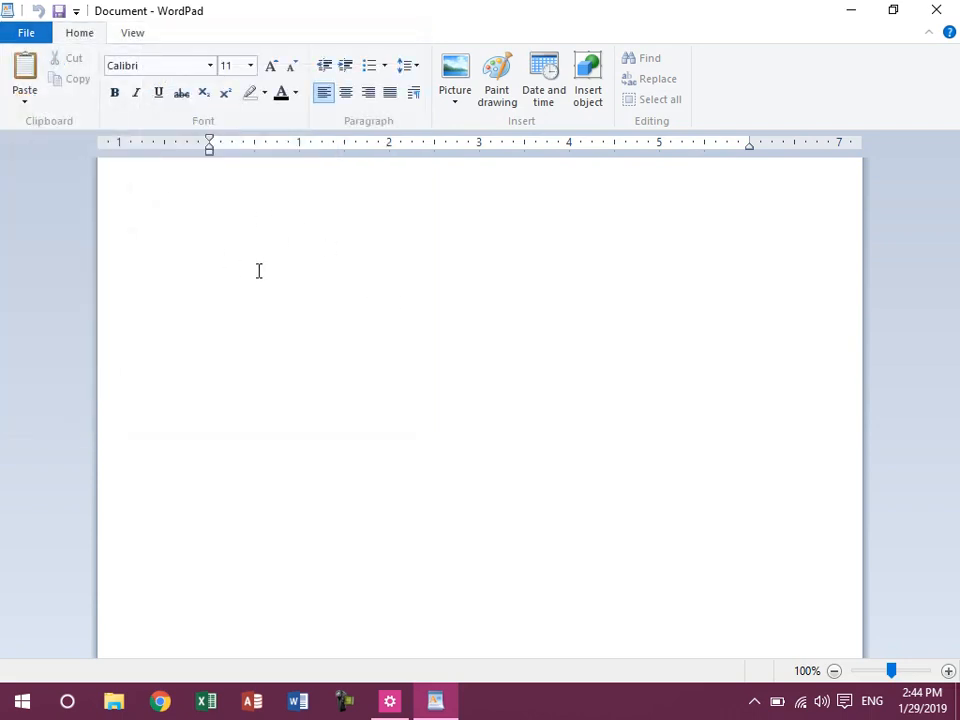
left_click(32, 32)
left_click(190, 187)
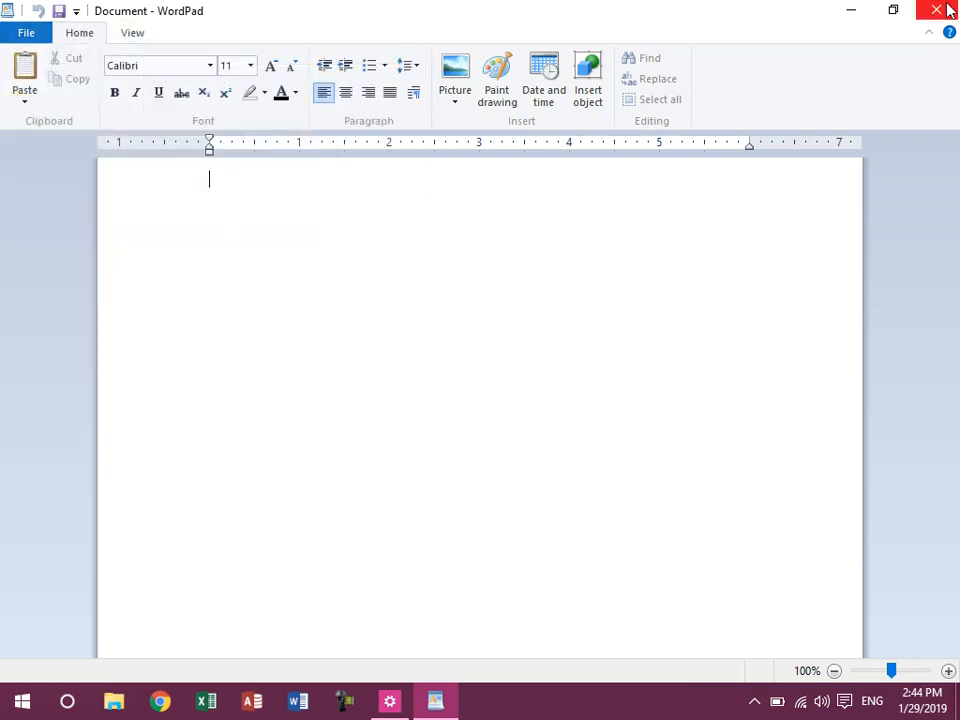
left_click(937, 10)
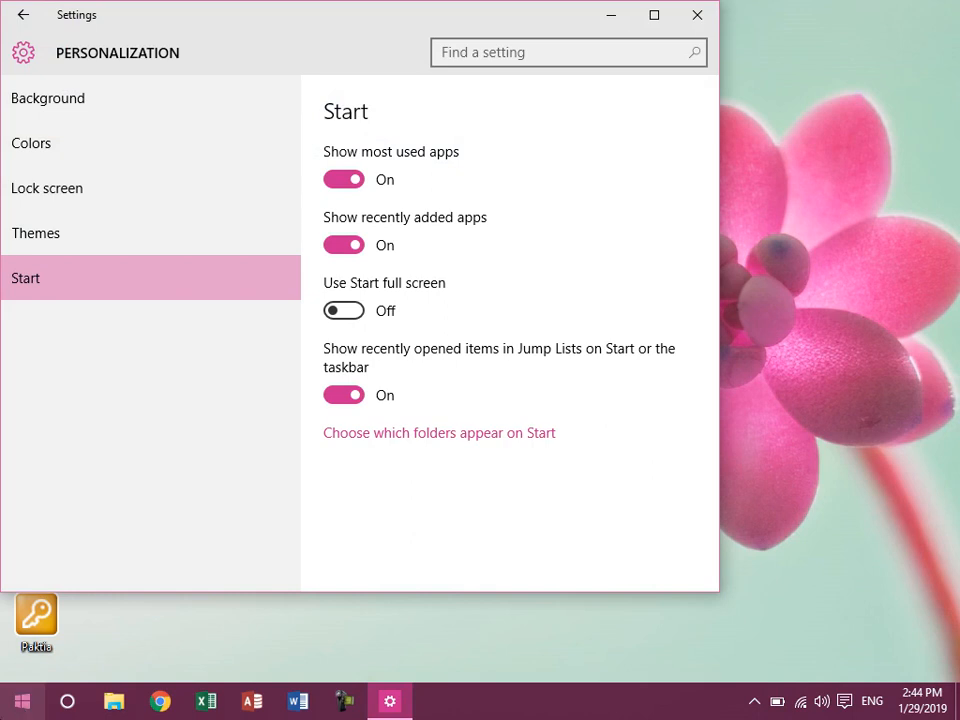
Open the settings for choosing which folders appear on Start, and compare the full folder list with the Start menu
left_click(18, 700)
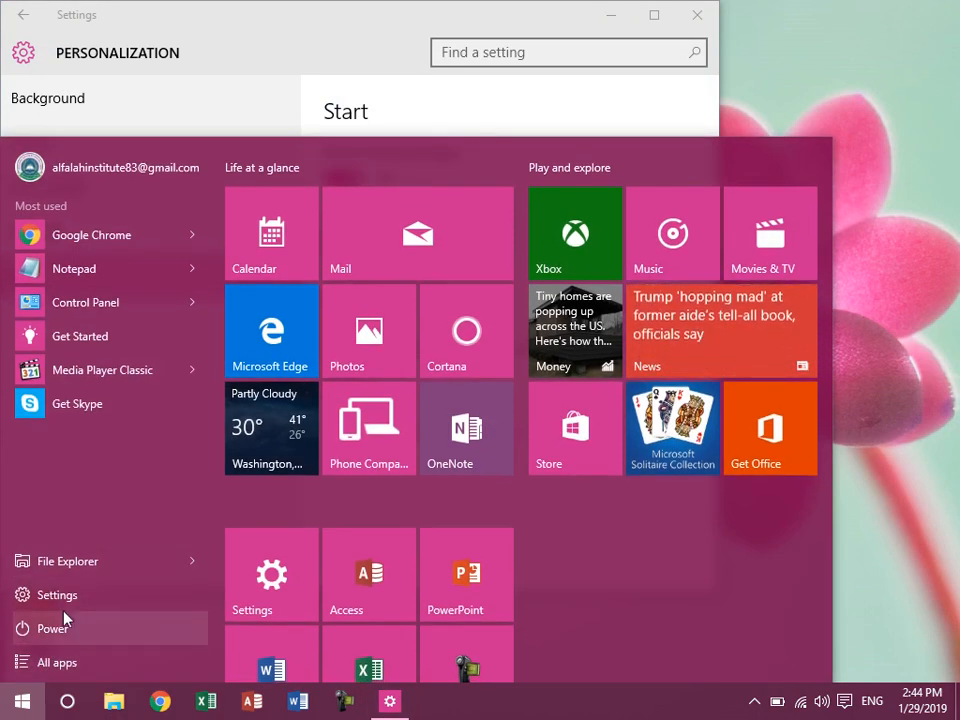
left_click(334, 36)
left_click(497, 438)
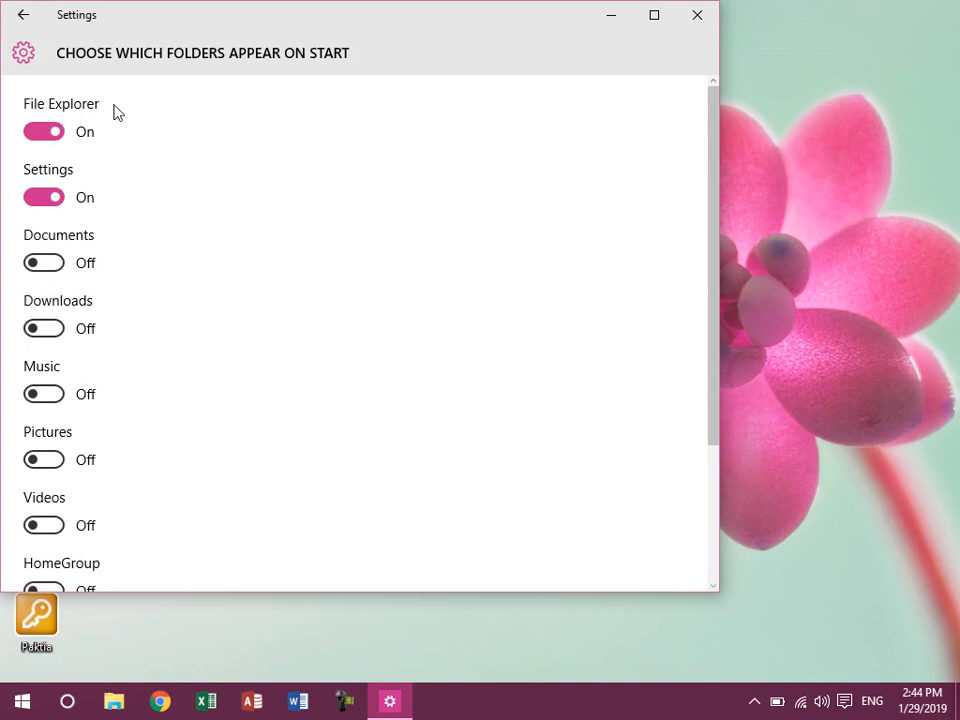
left_click(12, 704)
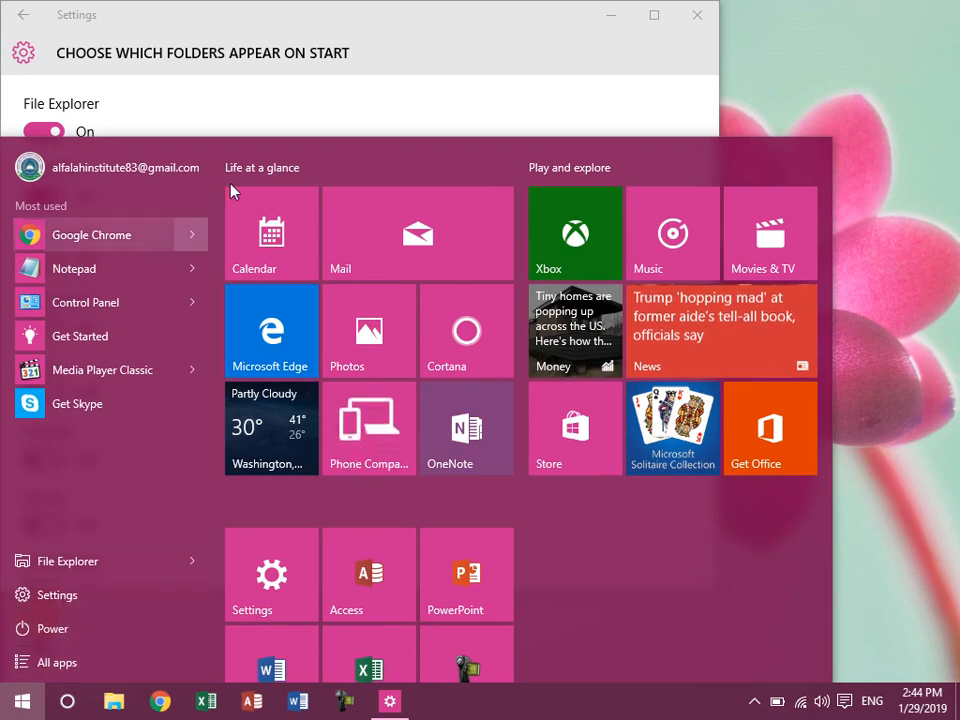
left_click(388, 39)
scroll(300, 315, "down", 3)
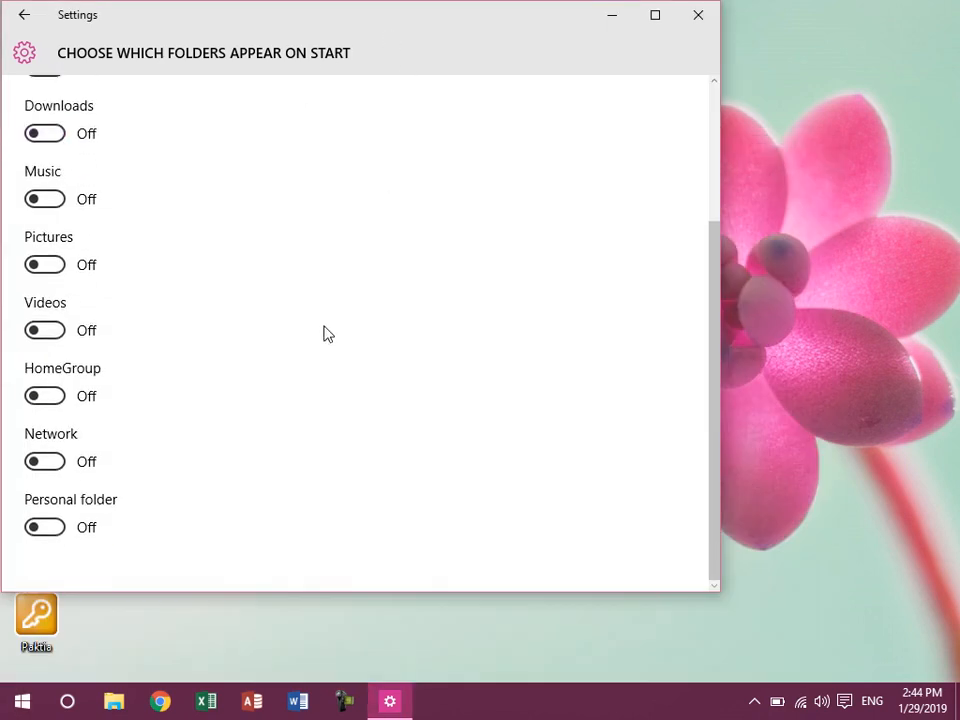
scroll(320, 330, "up", 3)
Turn on Documents, Downloads, Music and Pictures as folders on Start, and check them in the Start menu
left_click(55, 267)
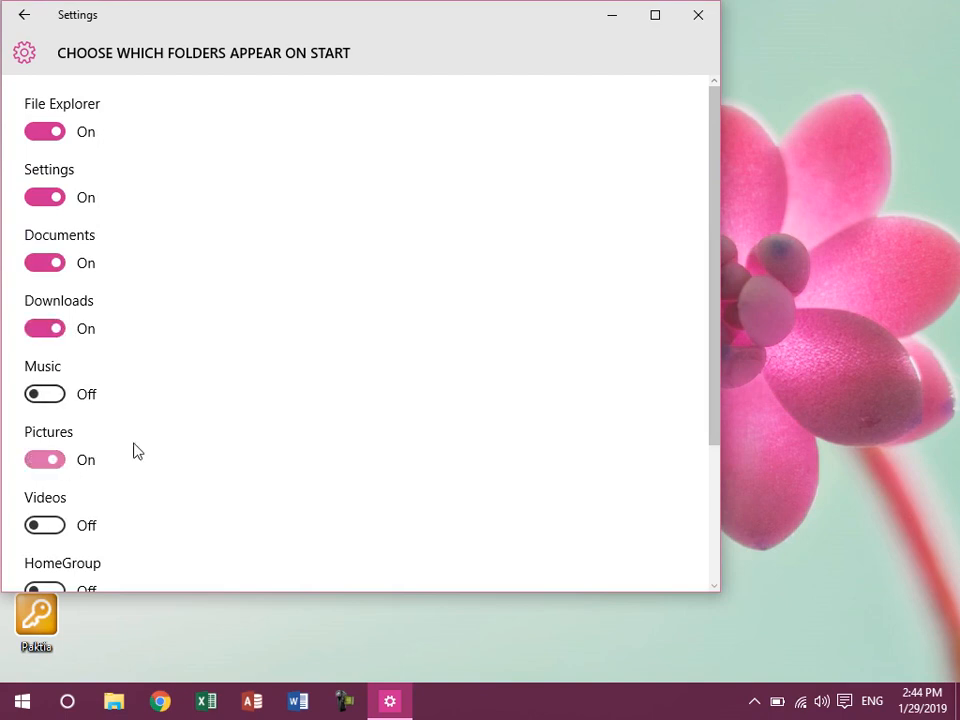
left_click(55, 398)
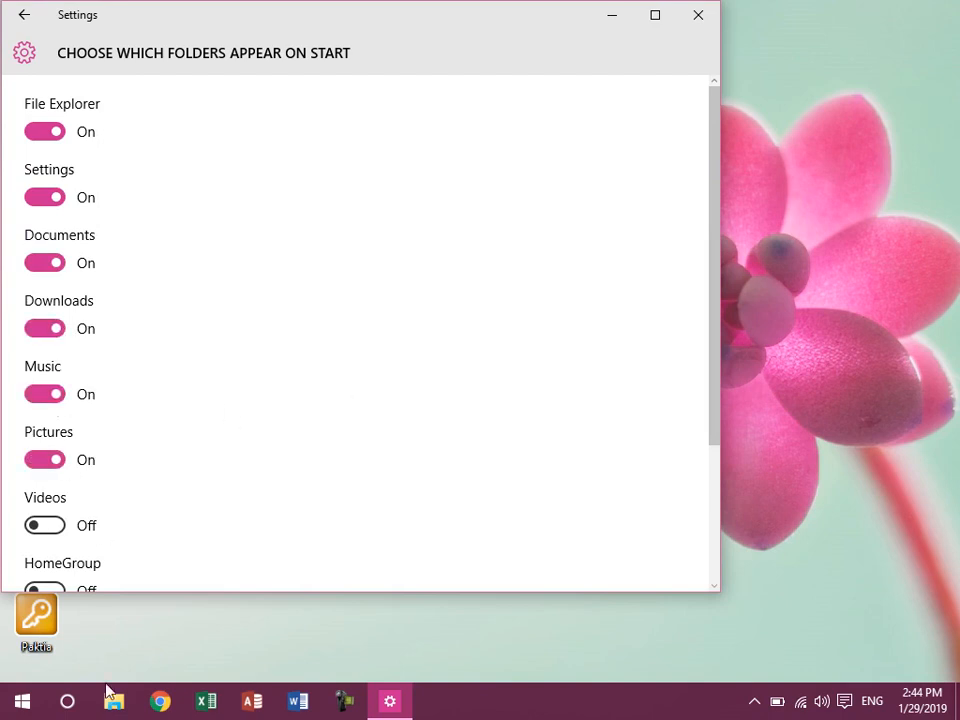
left_click(40, 699)
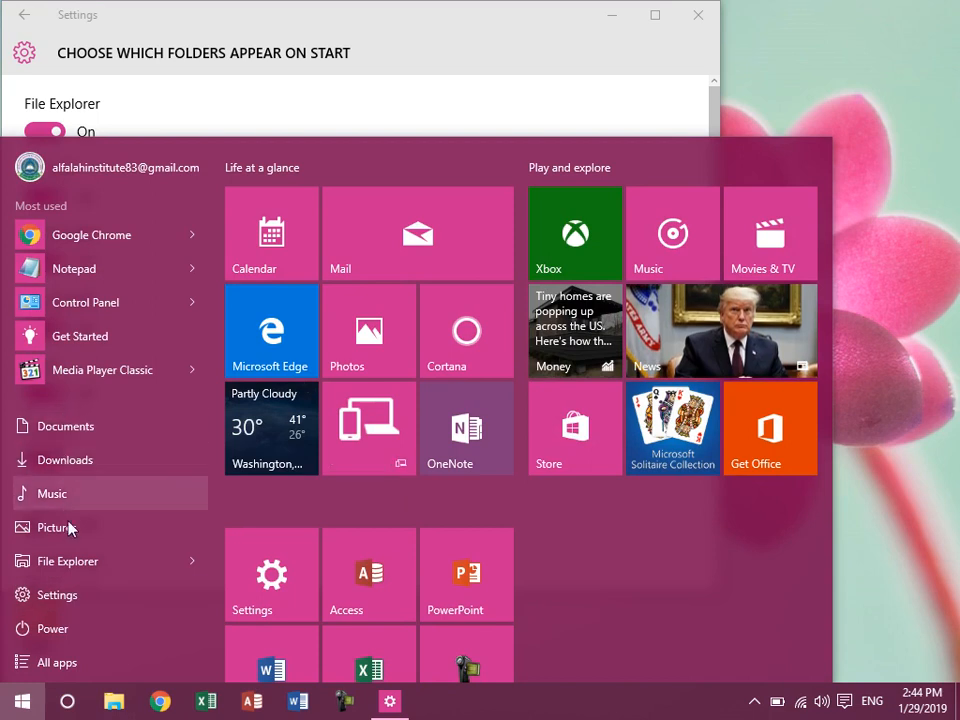
left_click(372, 37)
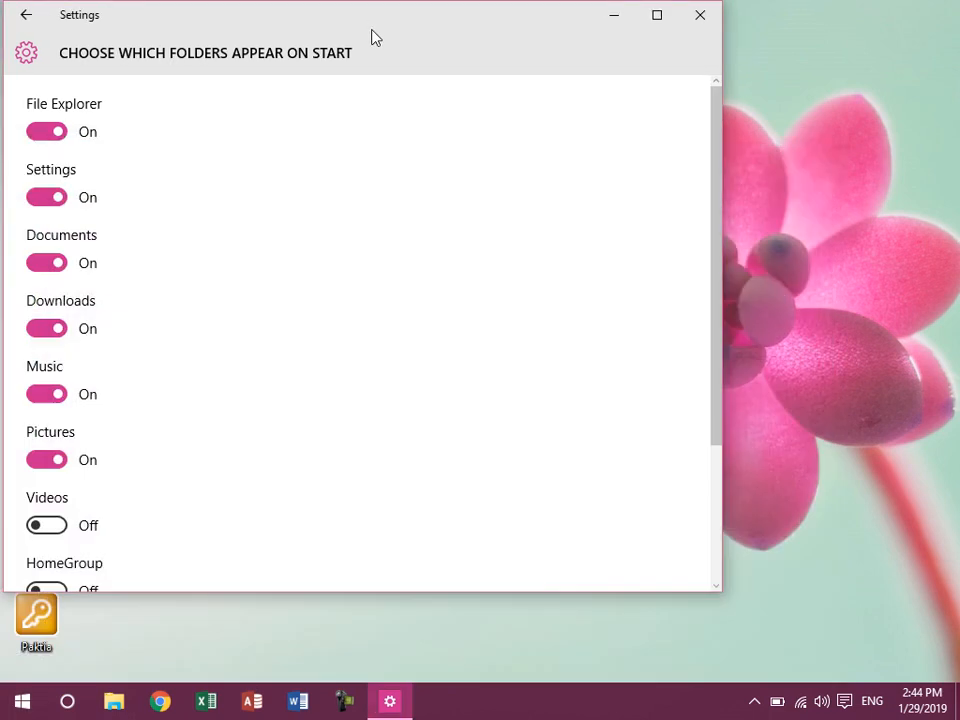
Turn off Pictures, Music, Downloads and Documents on Start, leaving File Explorer and Settings on
left_click(44, 459)
left_click(42, 393)
left_click(55, 330)
left_click(52, 263)
left_click(61, 204)
left_click(54, 203)
scroll(380, 265, "down", 3)
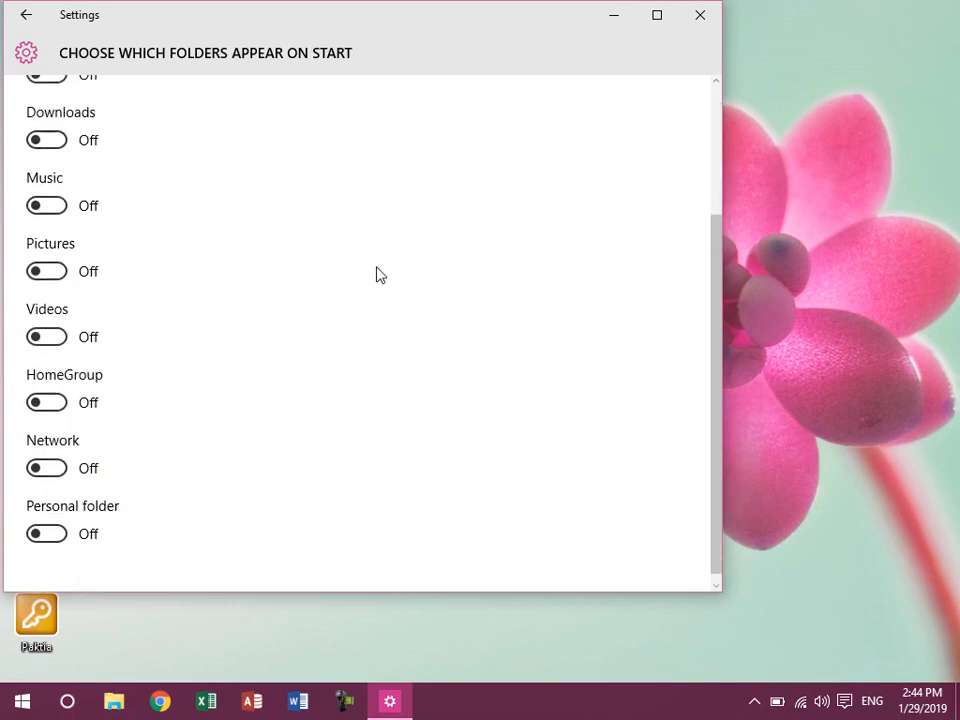
Leave the folder choices, close the personalization settings, and reopen the main Settings page in a maximized window
left_click(26, 15)
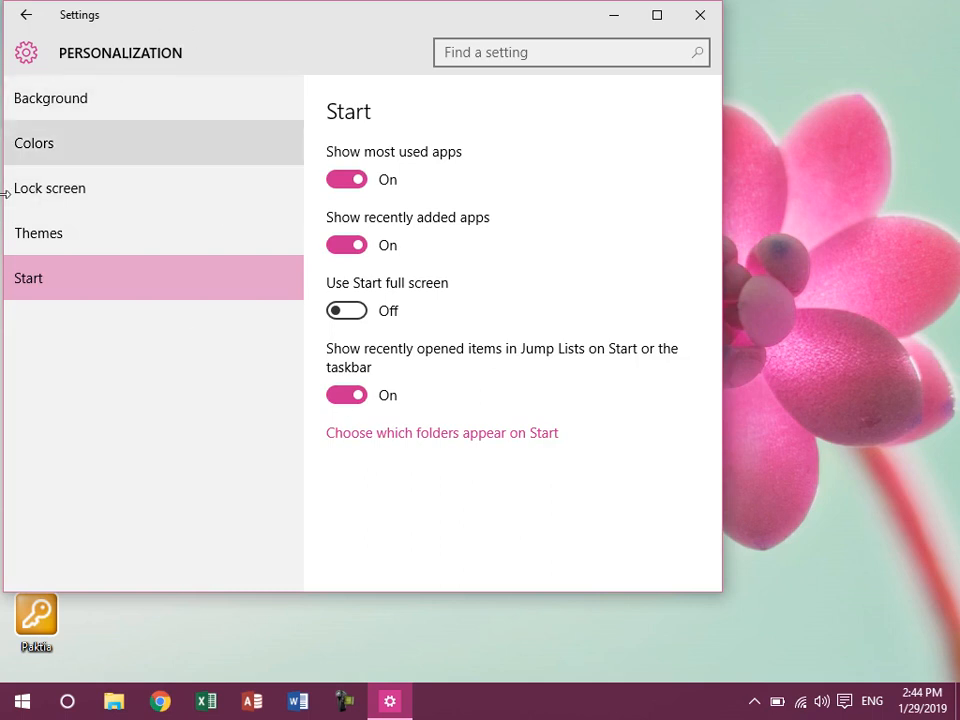
left_click(704, 13)
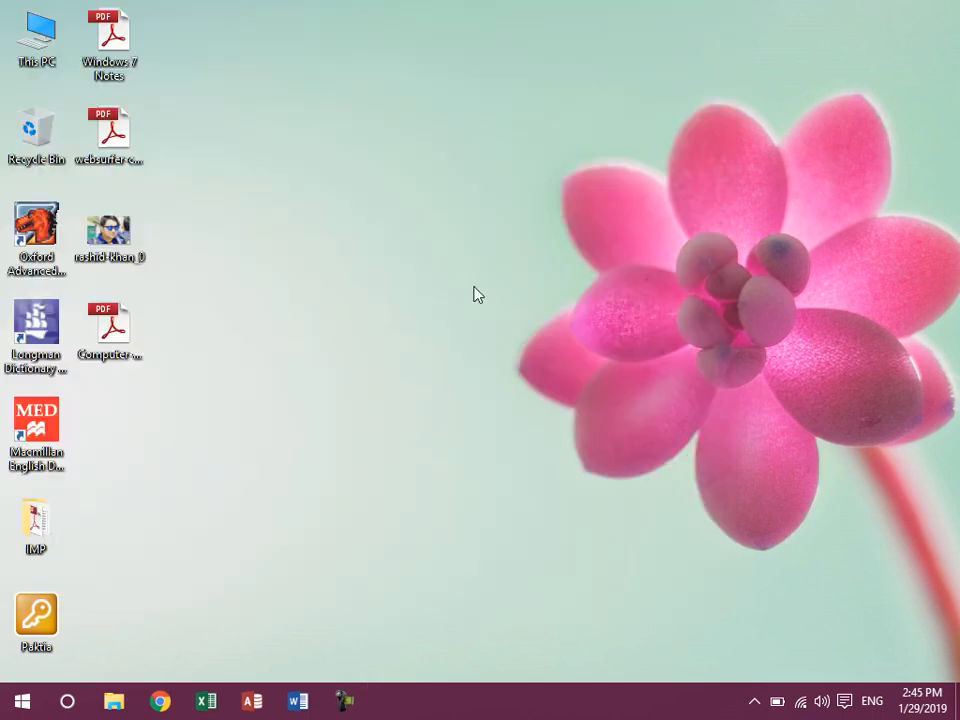
left_click(22, 703)
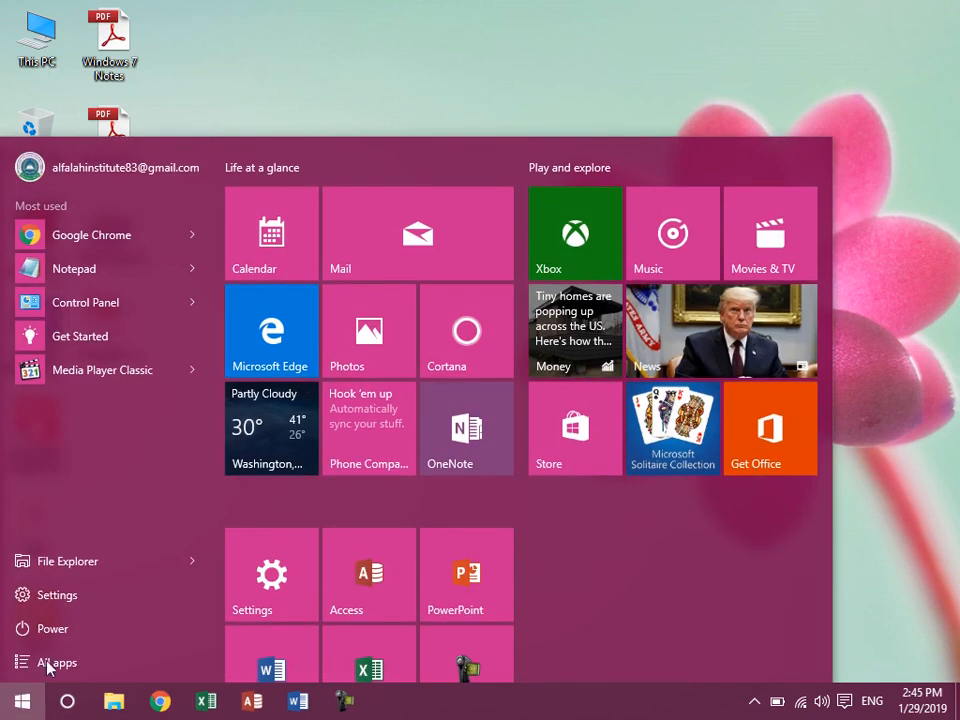
left_click(62, 598)
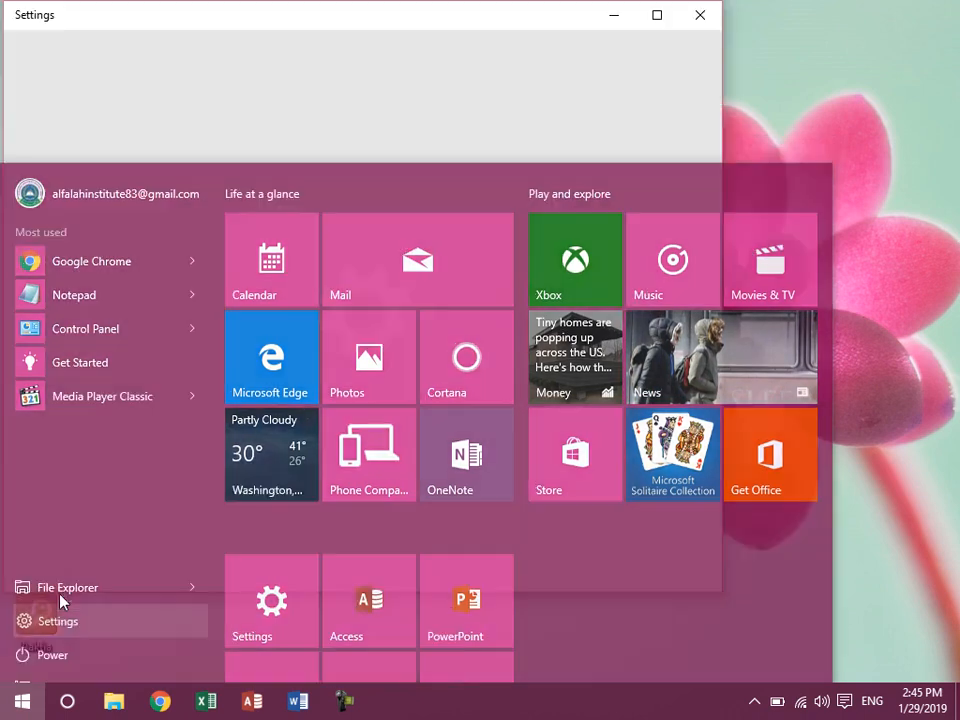
left_click(656, 17)
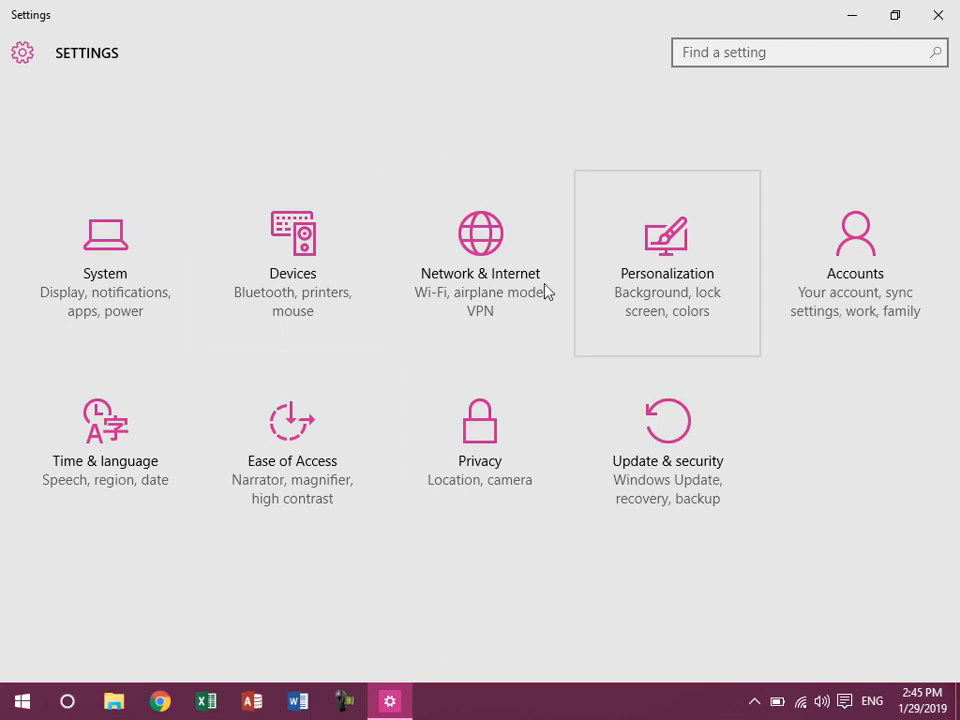
Open Control Panel to view all its items, and close both it and Settings
right_click(22, 705)
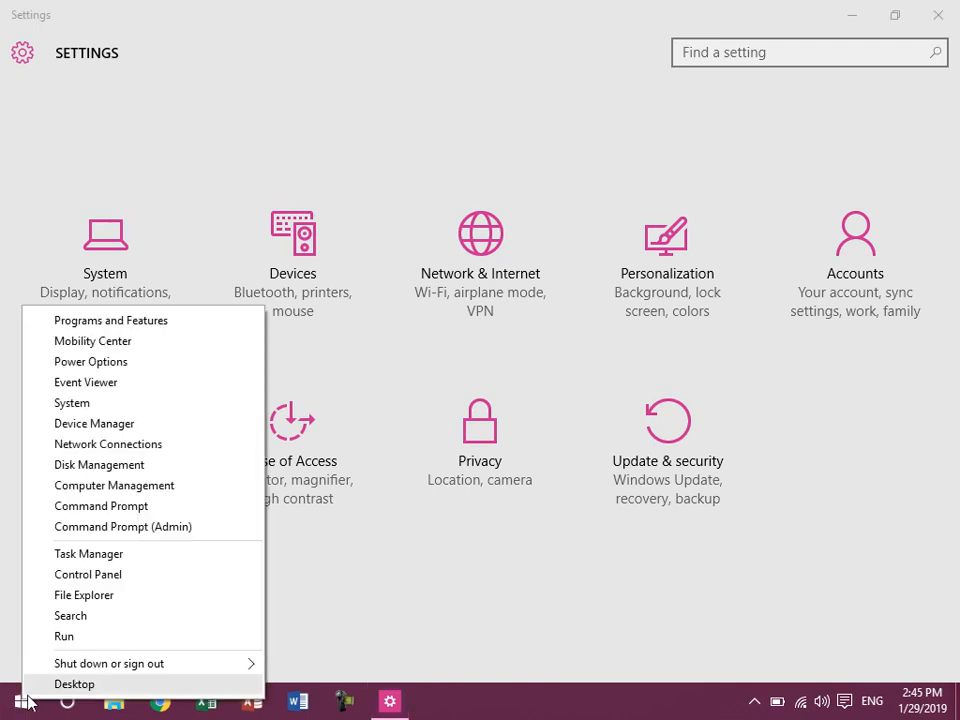
left_click(108, 575)
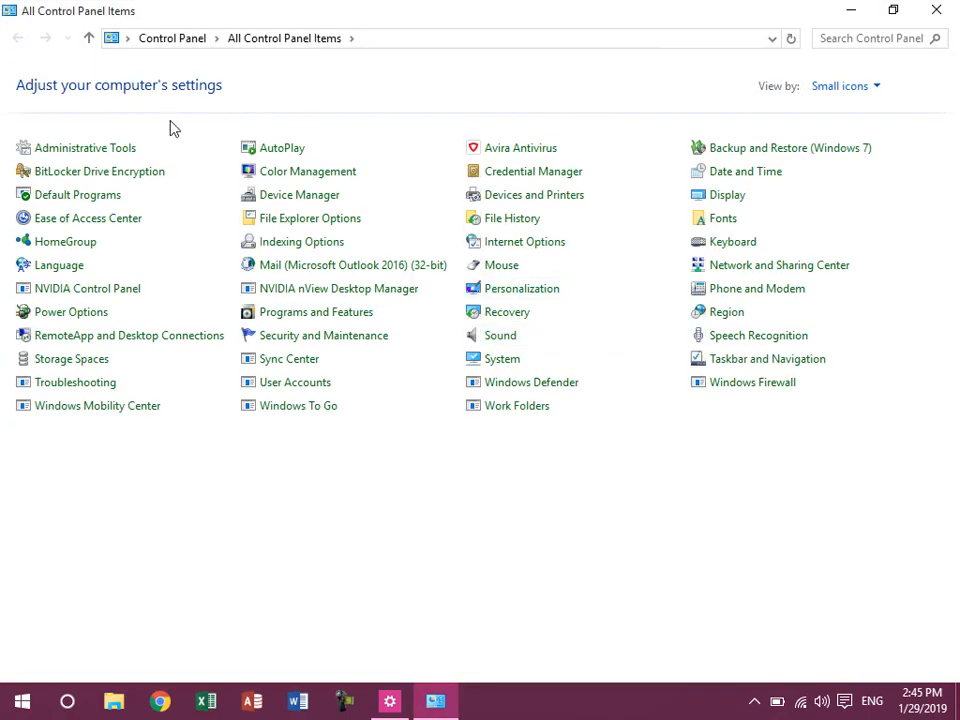
left_click(936, 9)
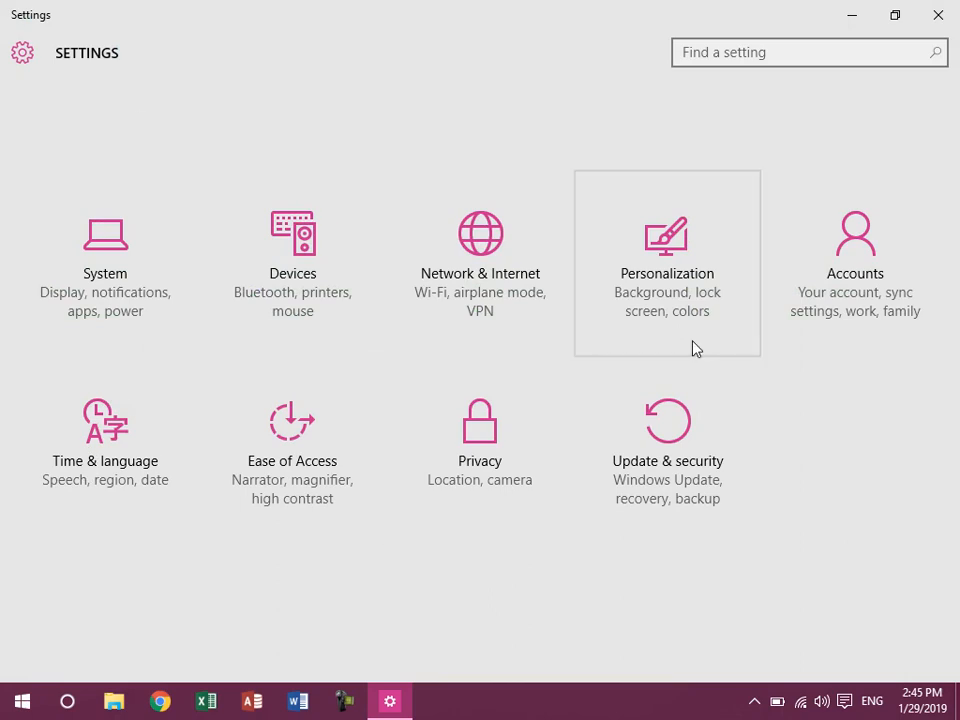
left_click(937, 14)
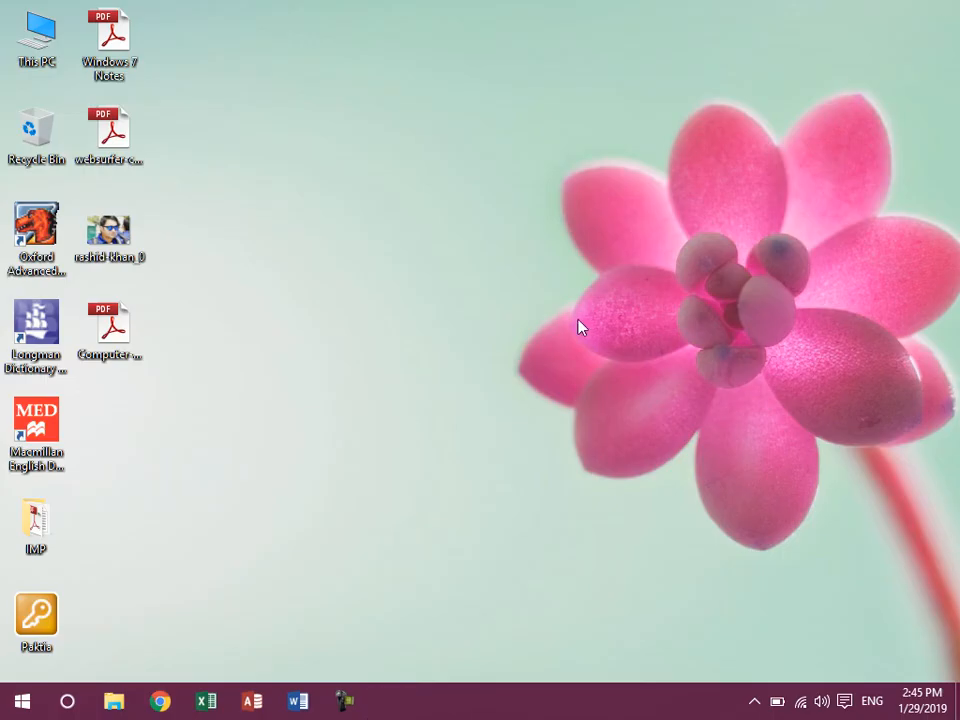